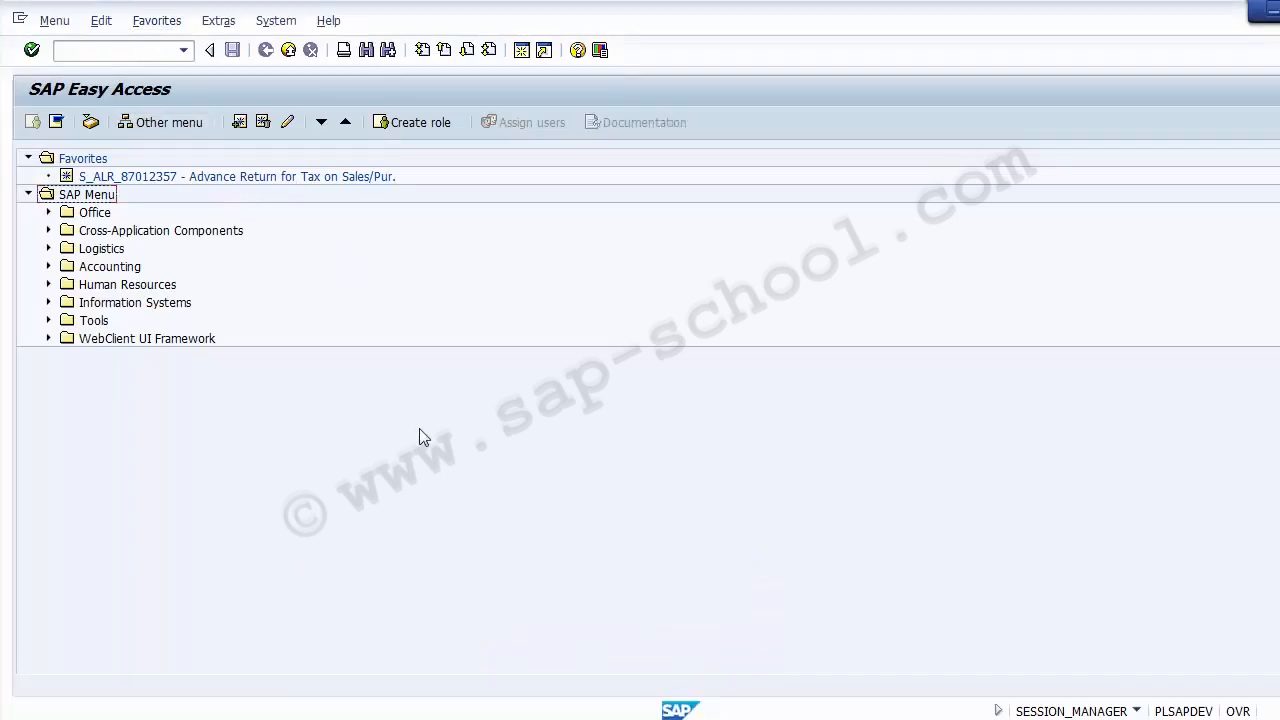
- Check the slide on creating cost elements in PowerPoint and return to SAP
{"action": "key", "text": "alt+Tab"}
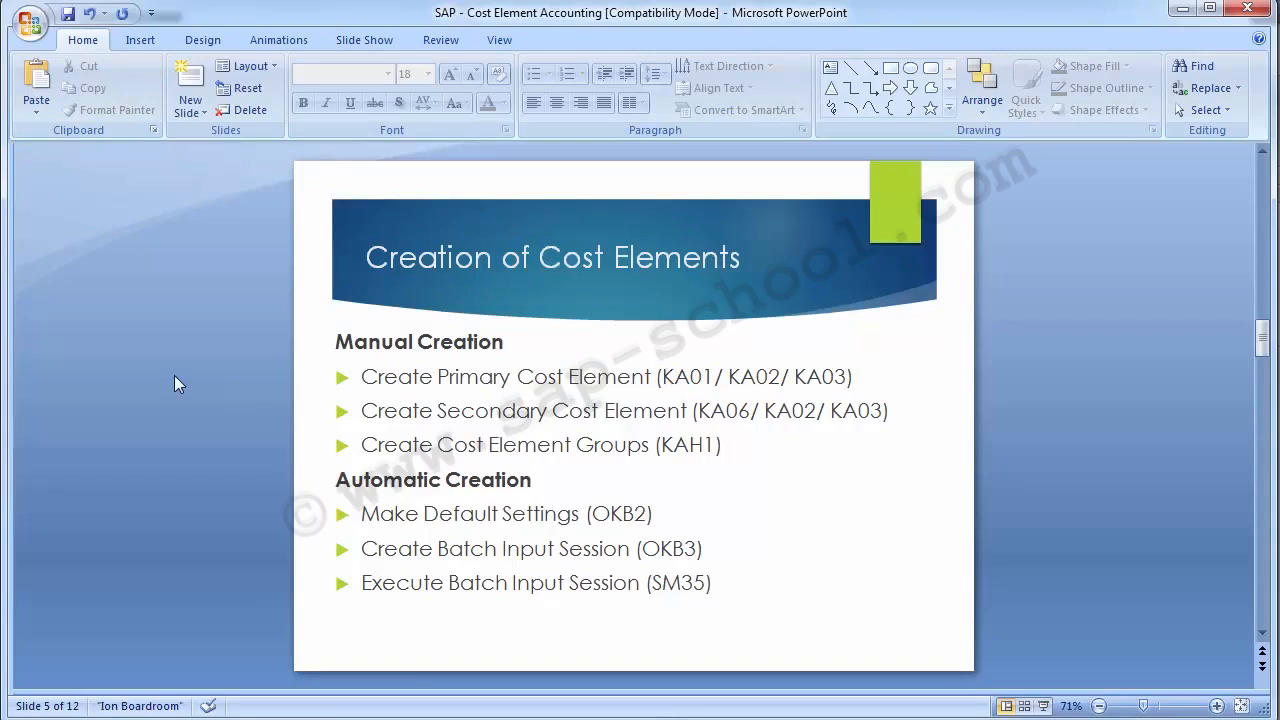
{"action": "key", "text": "alt+Tab"}
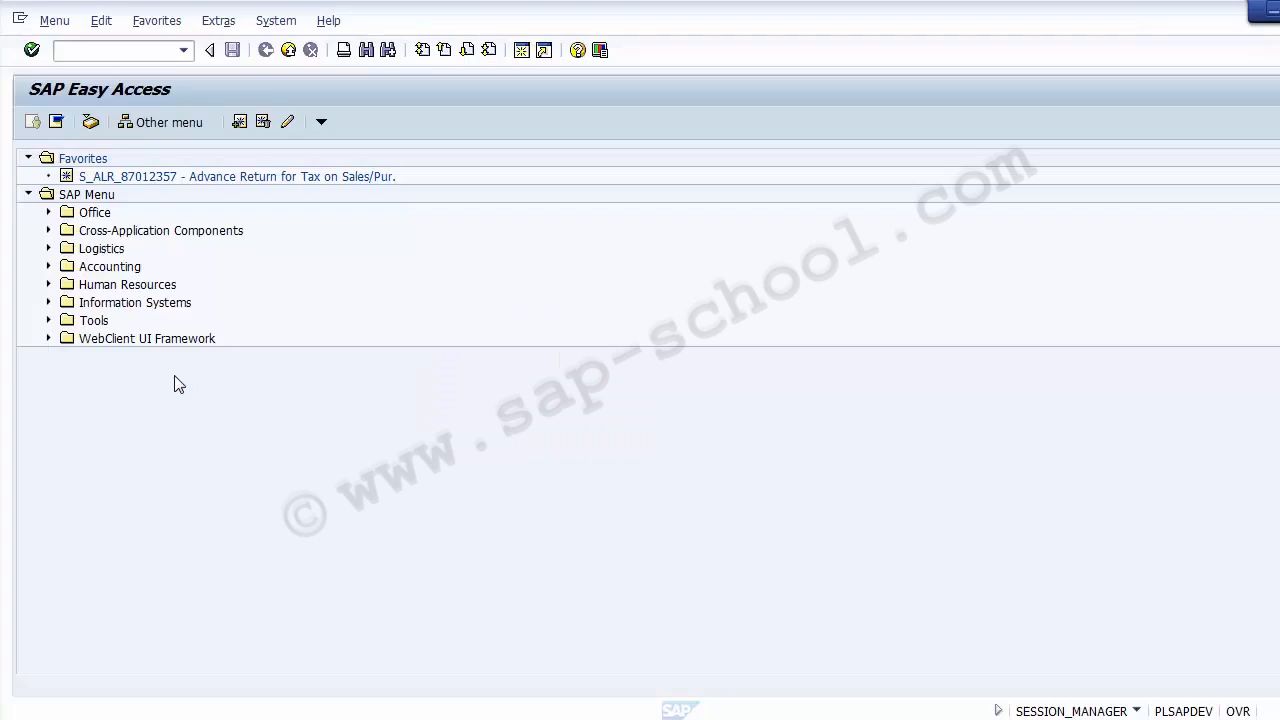
- Open the Create Cost Element transaction KA01 and set the controlling area to Z100
{"action": "left_click", "coordinate": [80, 51]}
{"action": "type", "text": "KA01"}
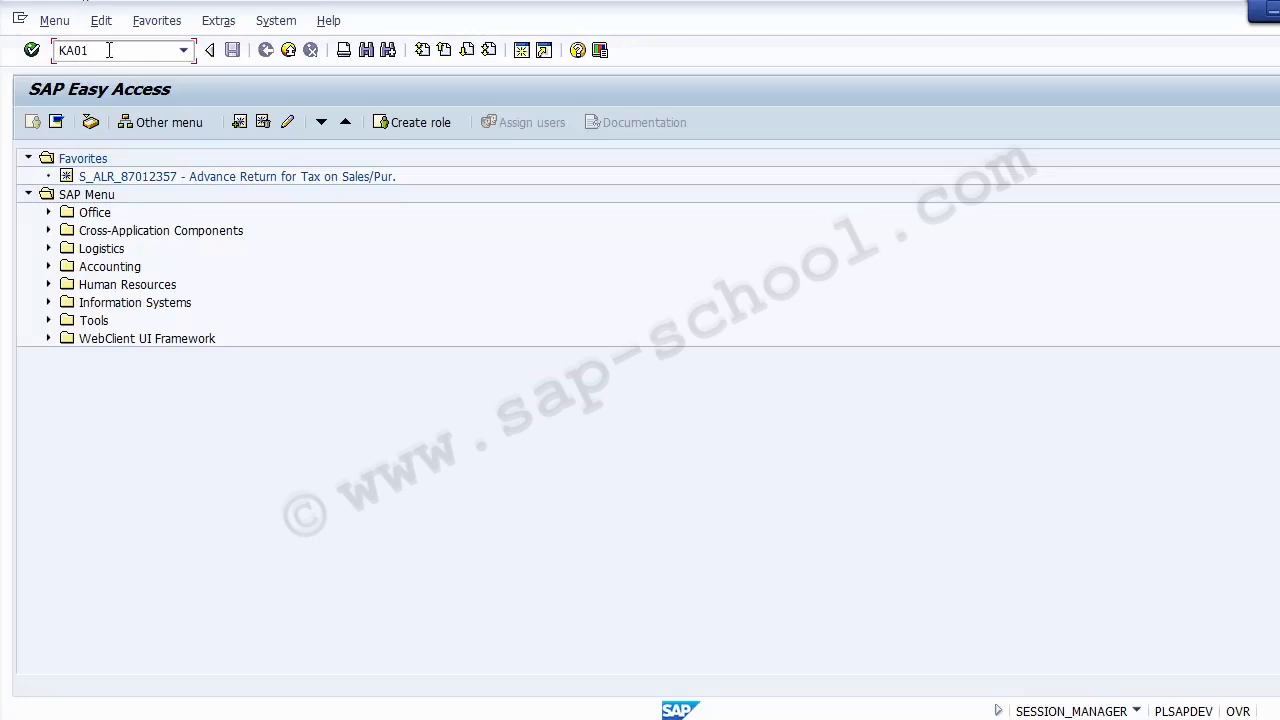
{"action": "key", "text": "Return"}
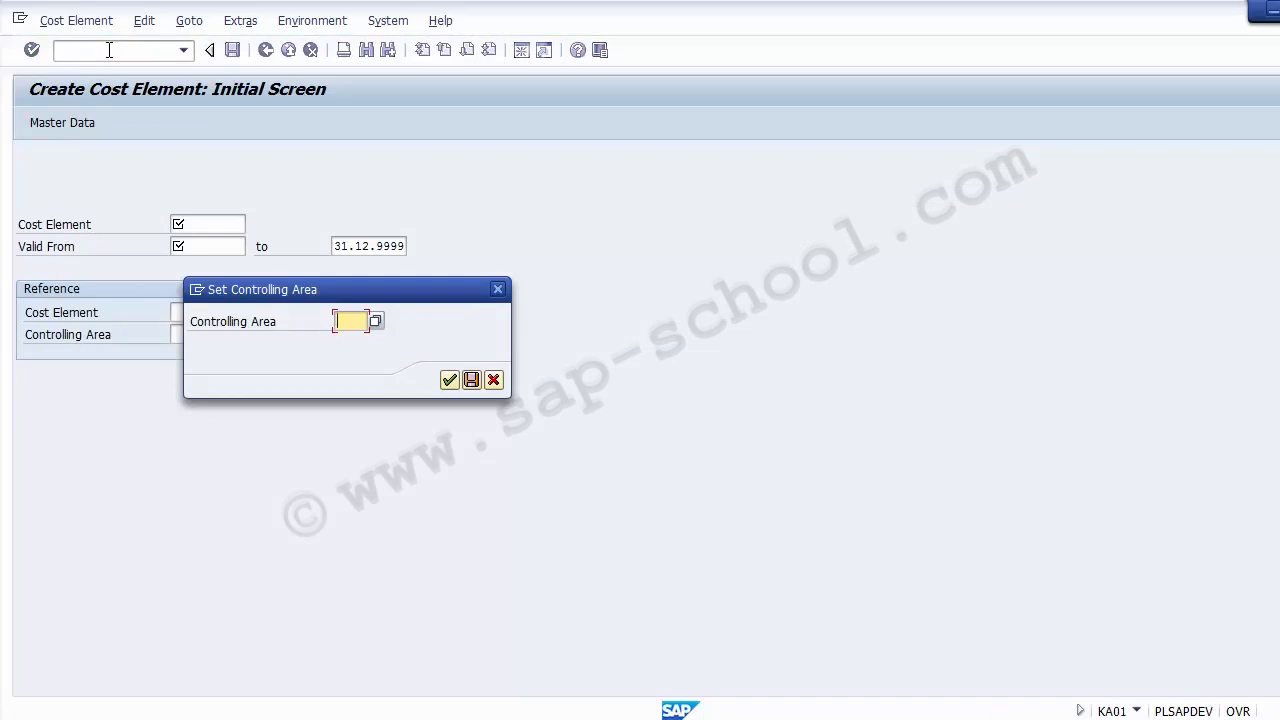
{"action": "type", "text": "Z100"}
{"action": "key", "text": "Return"}
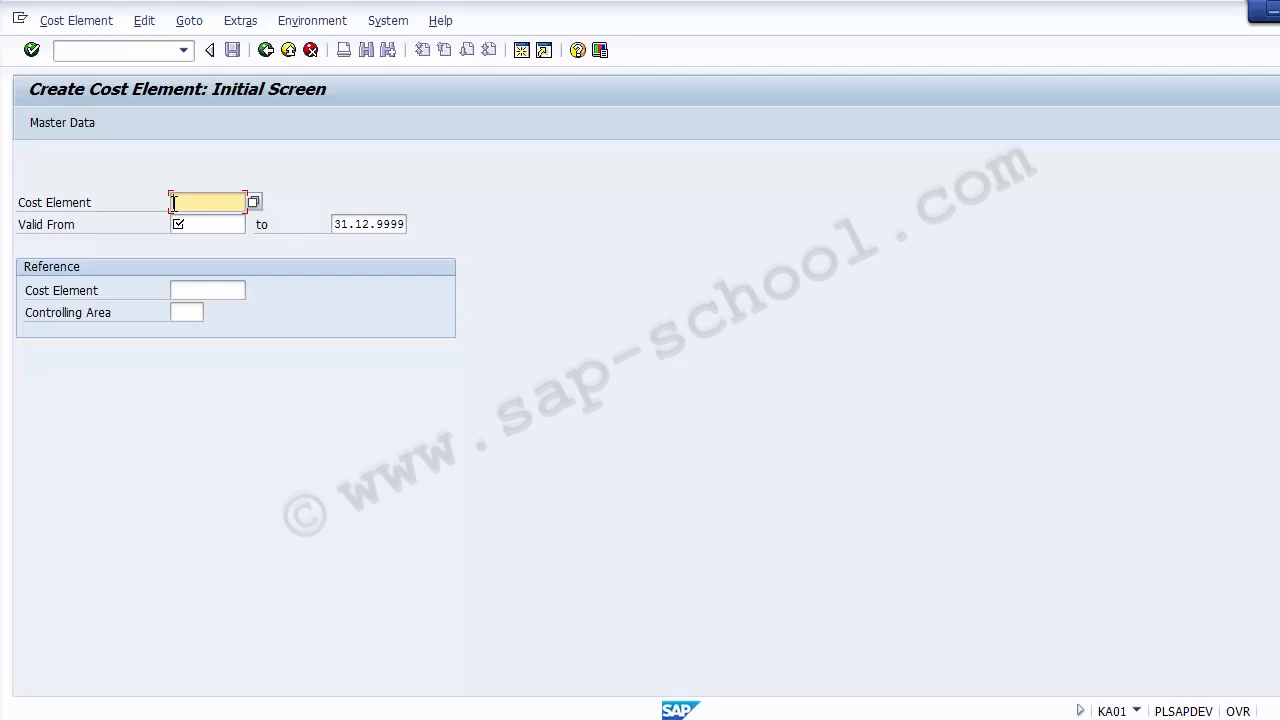
- Open the central G/L account transaction FS00 in a separate session
{"action": "left_click", "coordinate": [108, 50]}
{"action": "type", "text": "/oka06"}
{"action": "key", "text": "Return"}
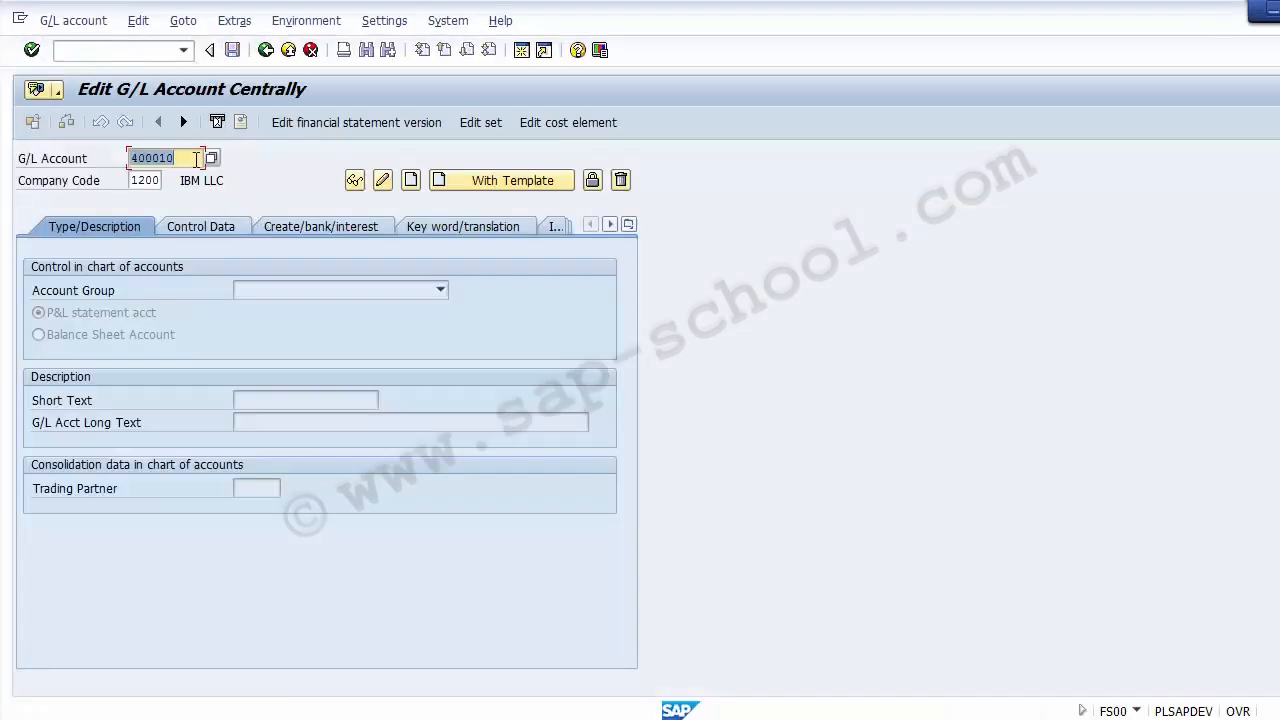
- Clear the G/L account number and search for the G/L accounts of company code 1200
{"action": "left_click", "coordinate": [197, 158]}
{"action": "key", "text": "BackSpace"}
{"action": "key", "text": "BackSpace"}
{"action": "key", "text": "BackSpace"}
{"action": "key", "text": "BackSpace"}
{"action": "key", "text": "BackSpace"}
{"action": "key", "text": "BackSpace"}
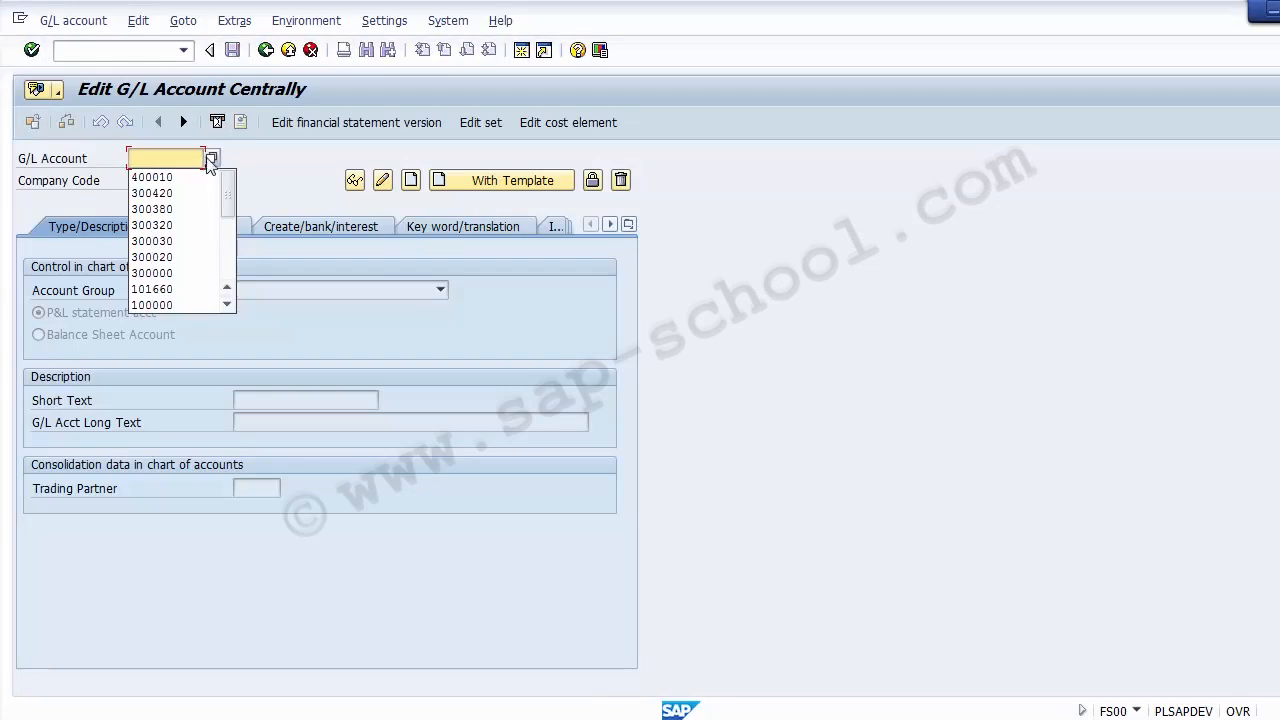
{"action": "left_click", "coordinate": [212, 159]}
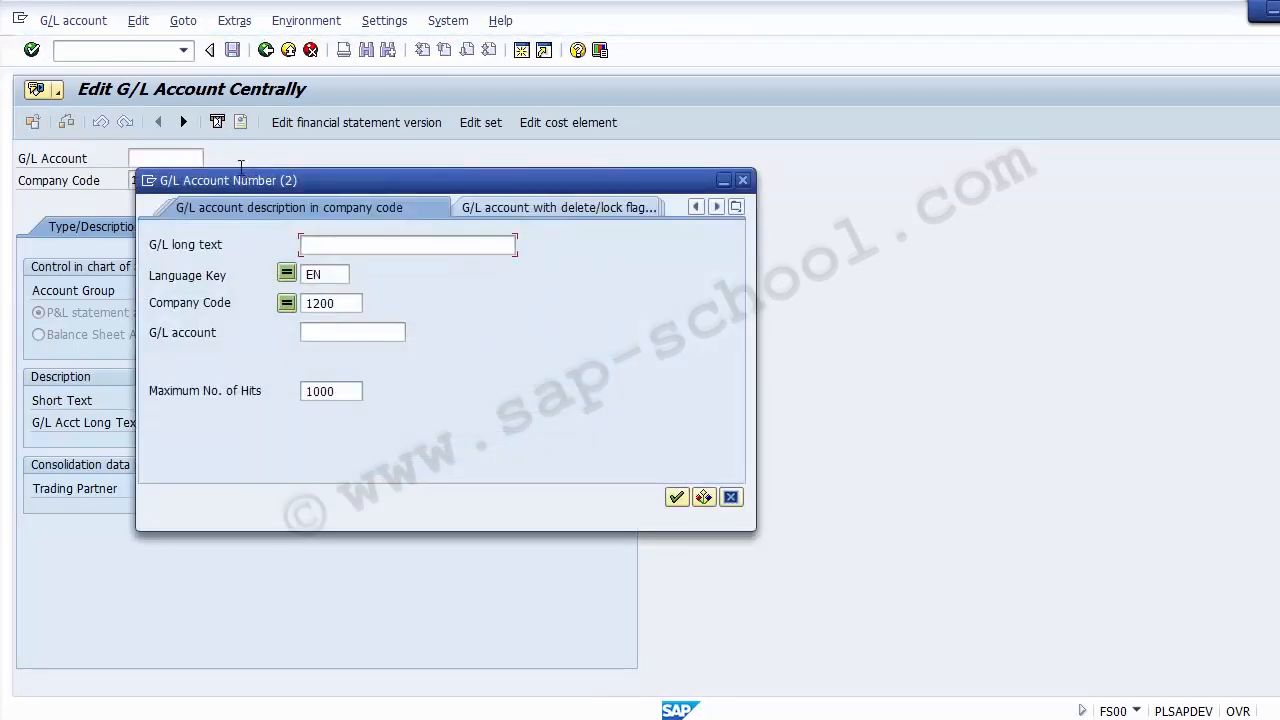
{"action": "left_click", "coordinate": [353, 304]}
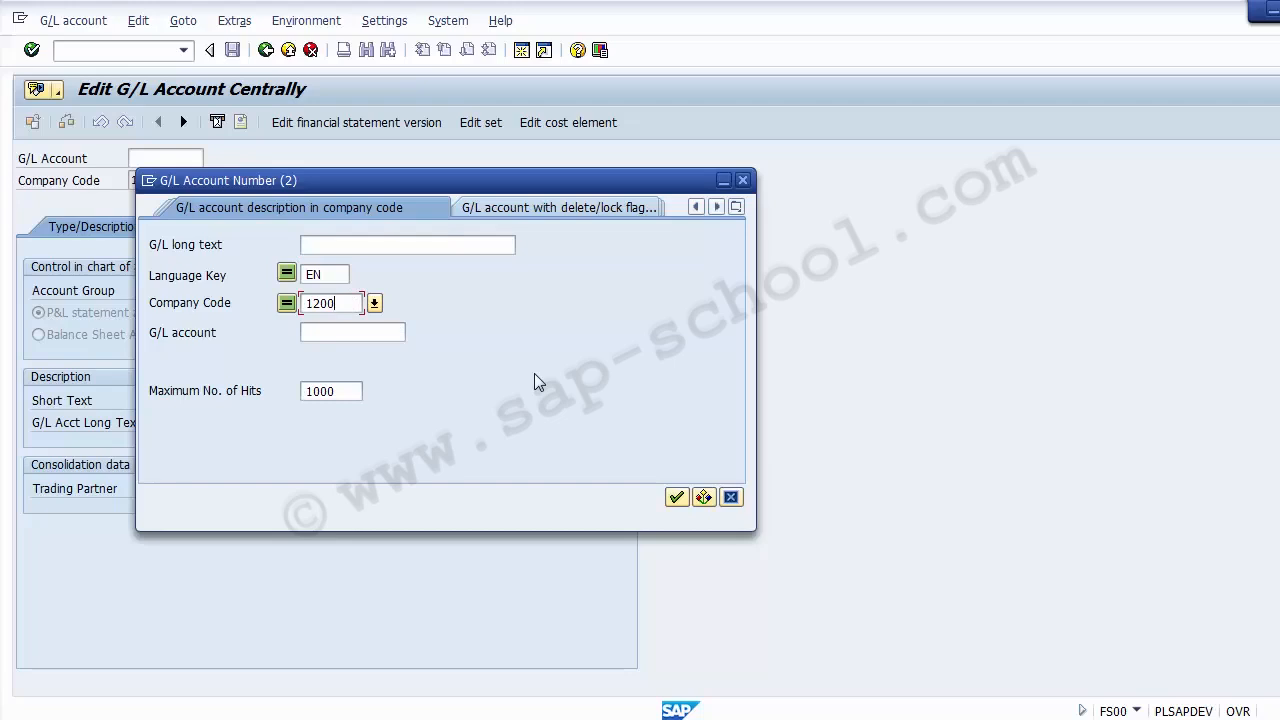
{"action": "key", "text": "Return"}
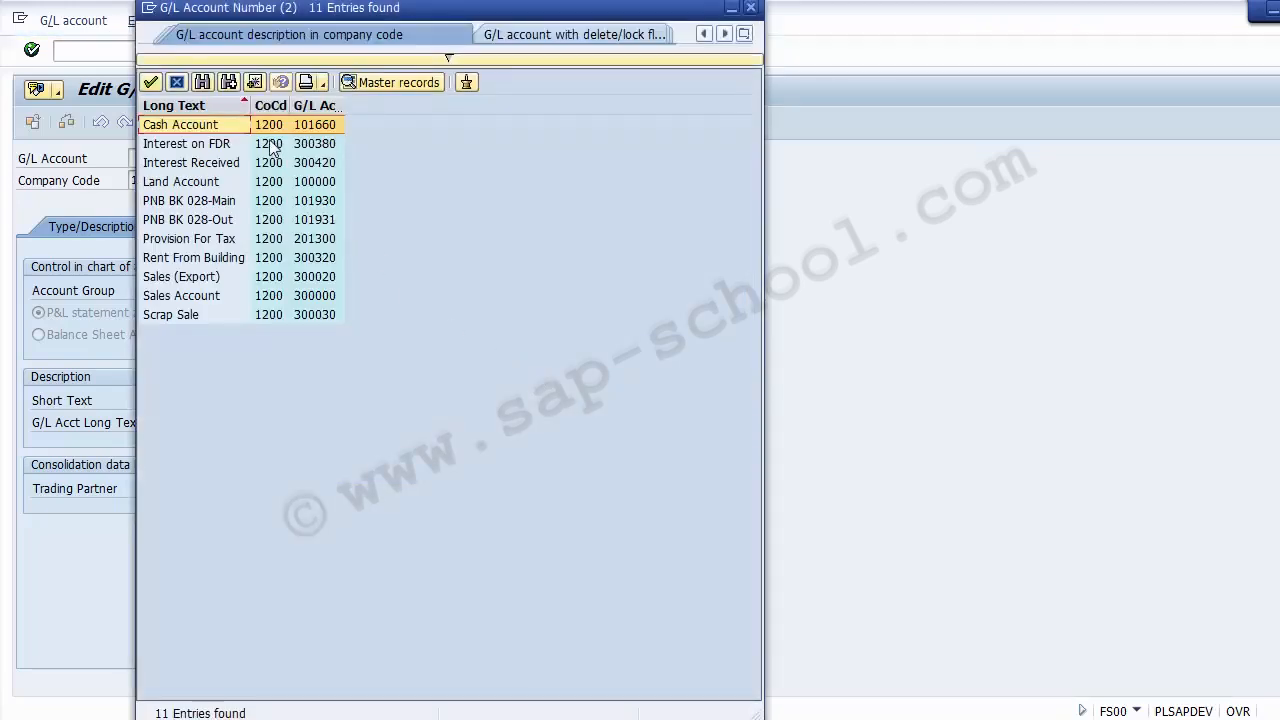
- Look through the company code's G/L account list for revenue accounts and pick Sales Account 300000
{"action": "key", "text": "Down"}
{"action": "key", "text": "Down"}
{"action": "key", "text": "Down"}
{"action": "key", "text": "Down"}
{"action": "key", "text": "Down"}
{"action": "key", "text": "Down"}
{"action": "key", "text": "Down"}
{"action": "key", "text": "Down"}
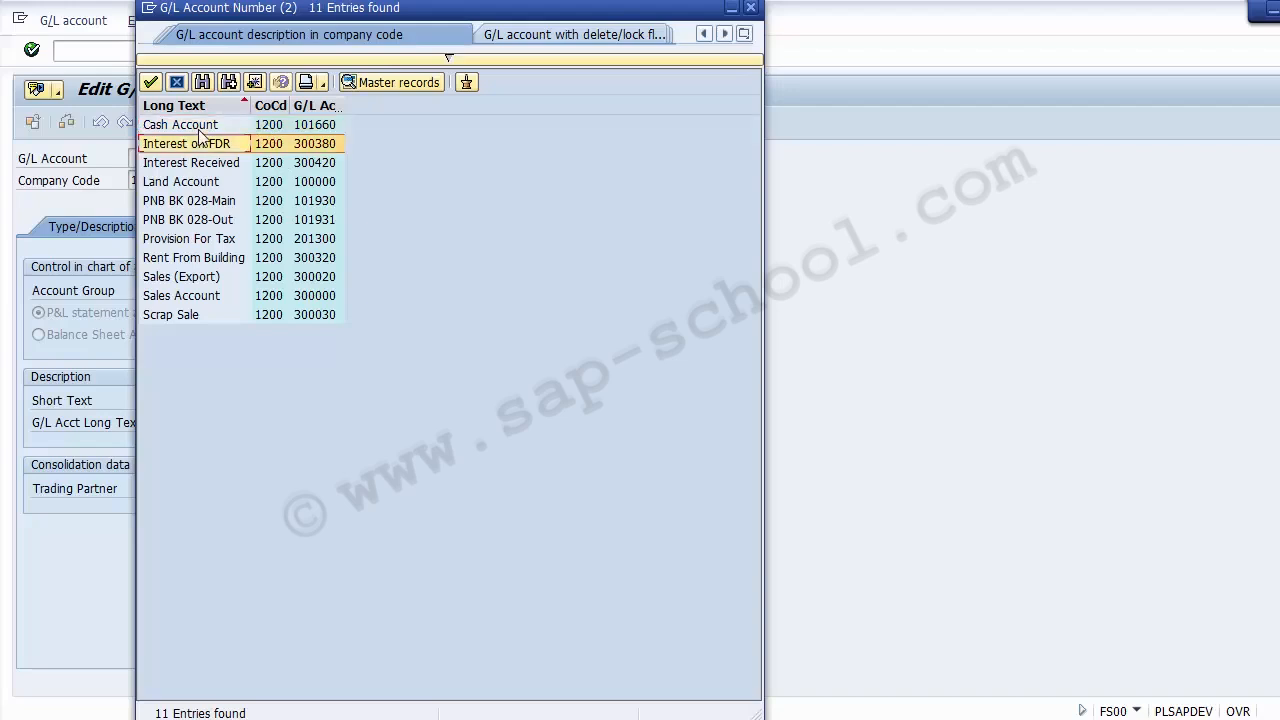
{"action": "key", "text": "Down"}
{"action": "key", "text": "Down"}
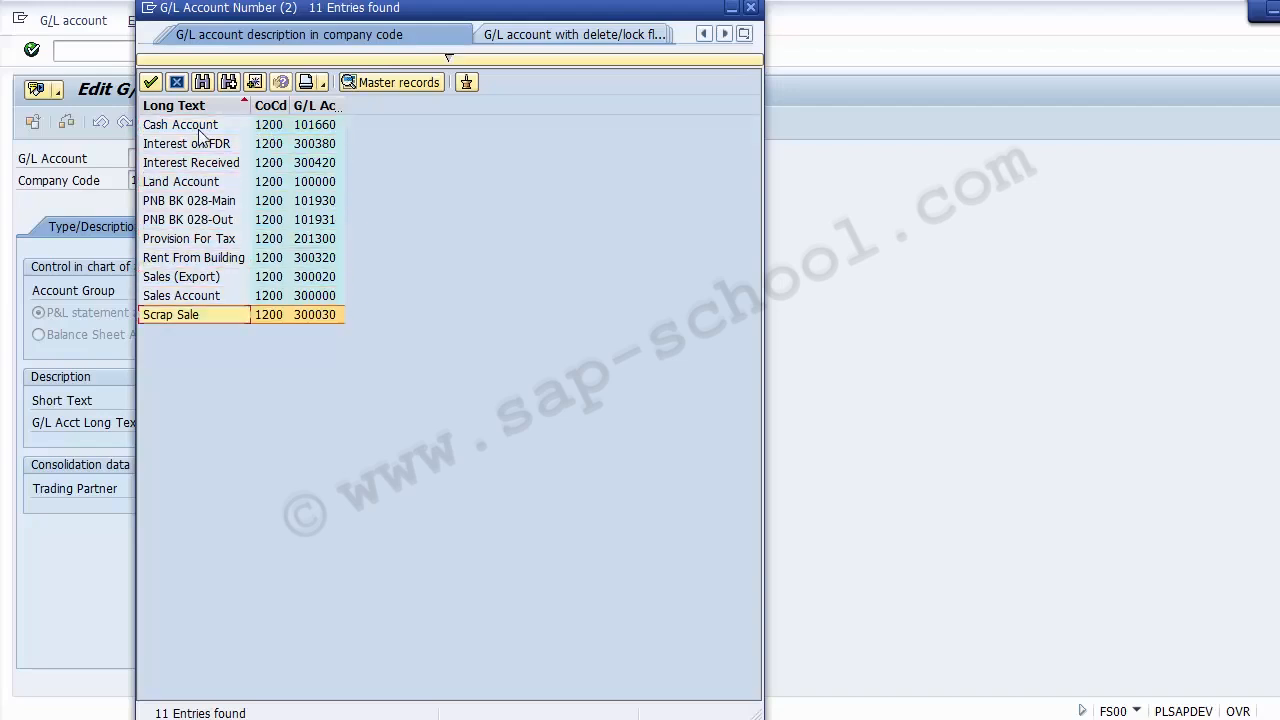
{"action": "key", "text": "Up"}
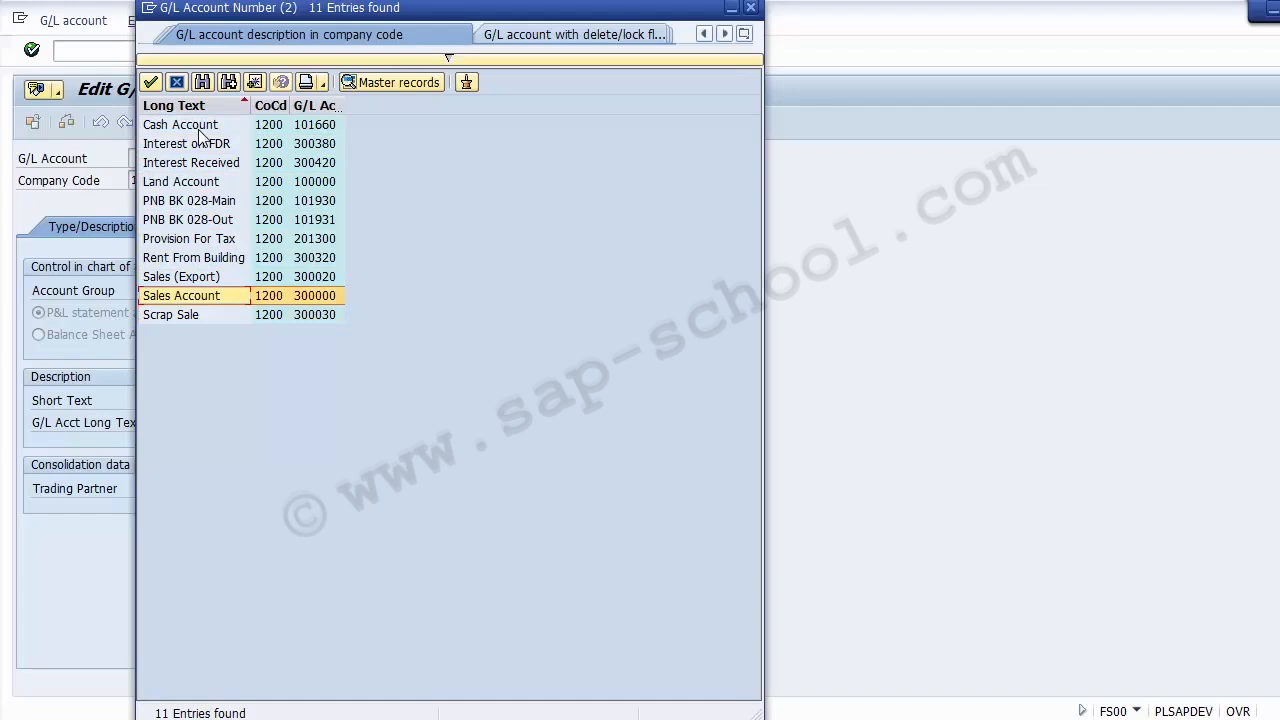
{"action": "key", "text": "Up"}
{"action": "key", "text": "Up"}
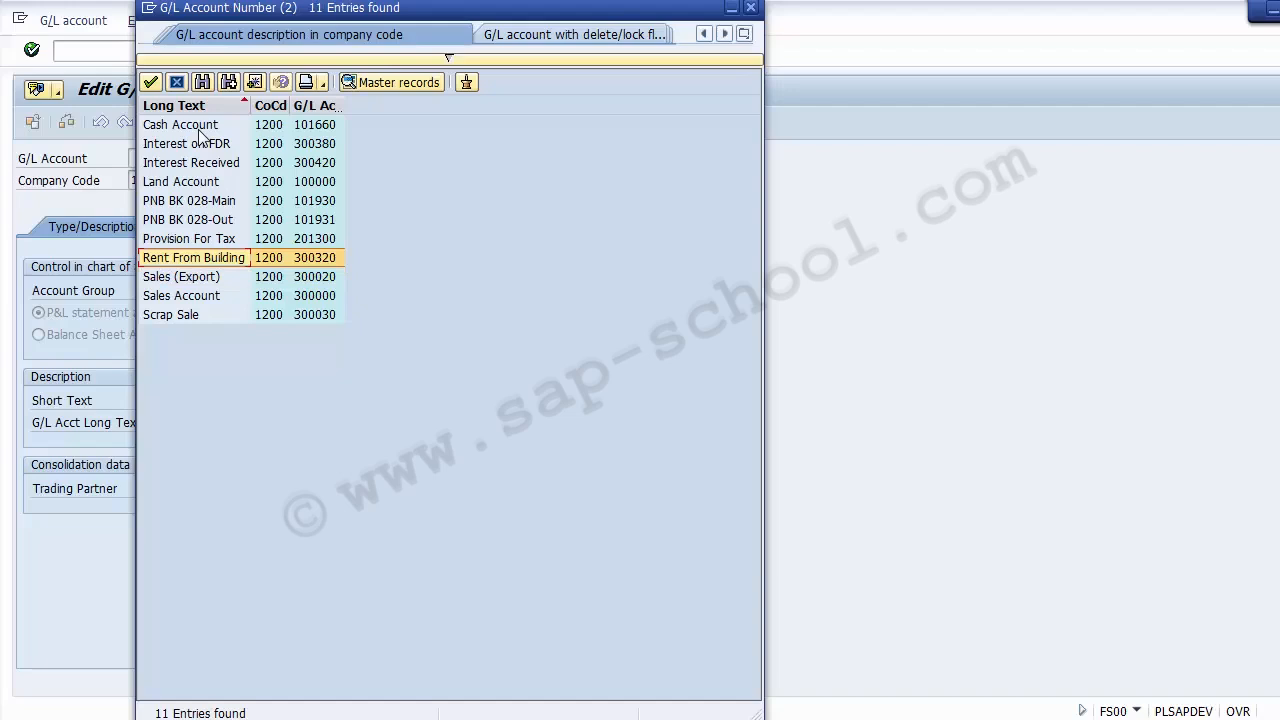
{"action": "key", "text": "Down"}
{"action": "key", "text": "Down"}
{"action": "key", "text": "Down"}
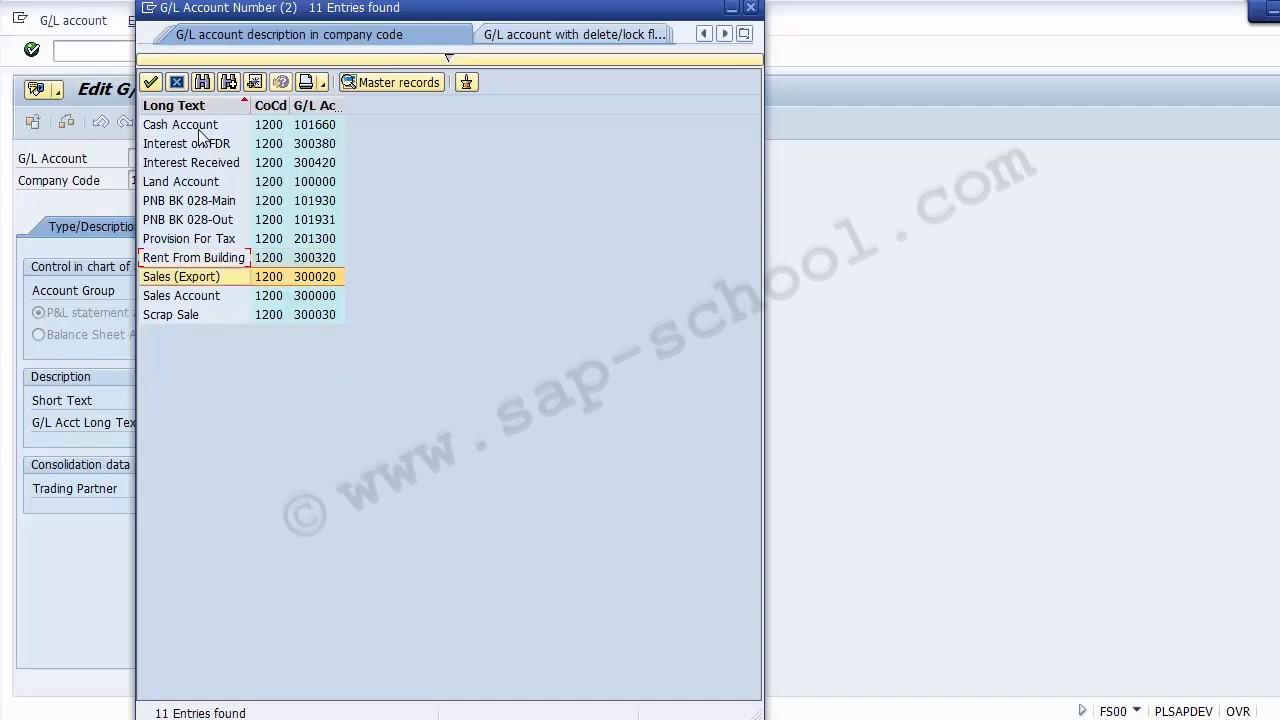
{"action": "key", "text": "Up"}
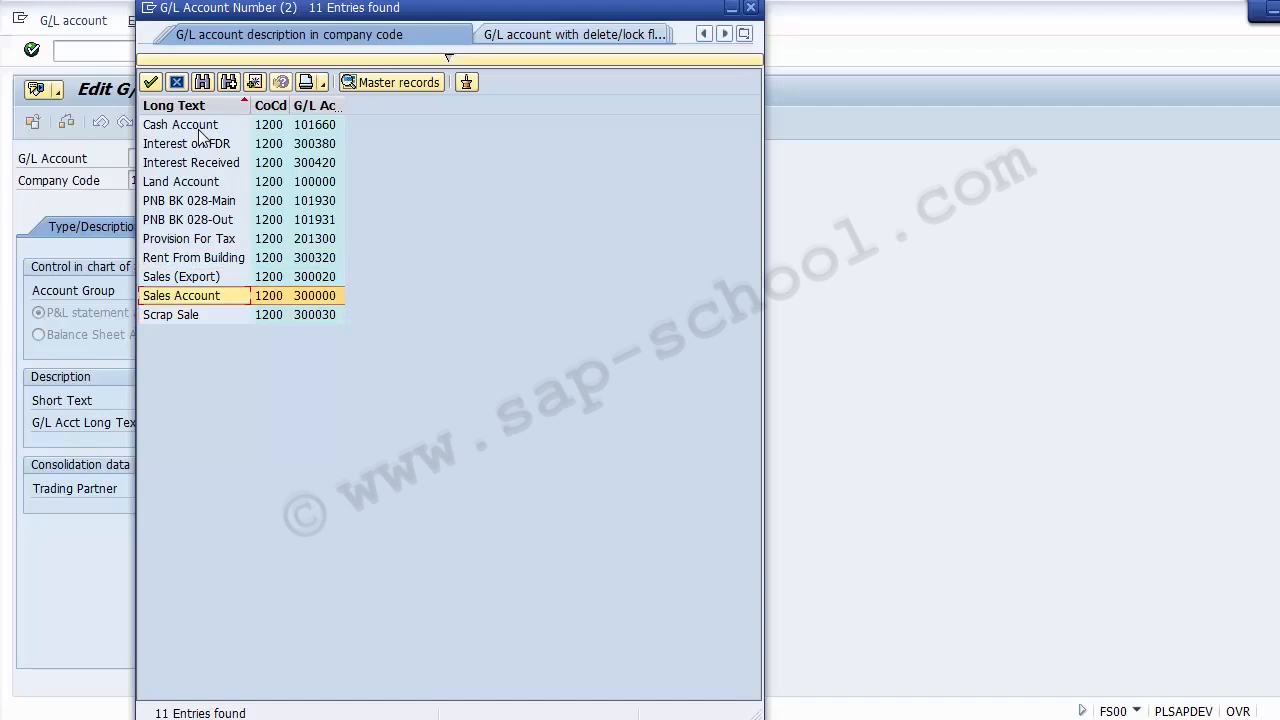
{"action": "double_click", "coordinate": [322, 300]}
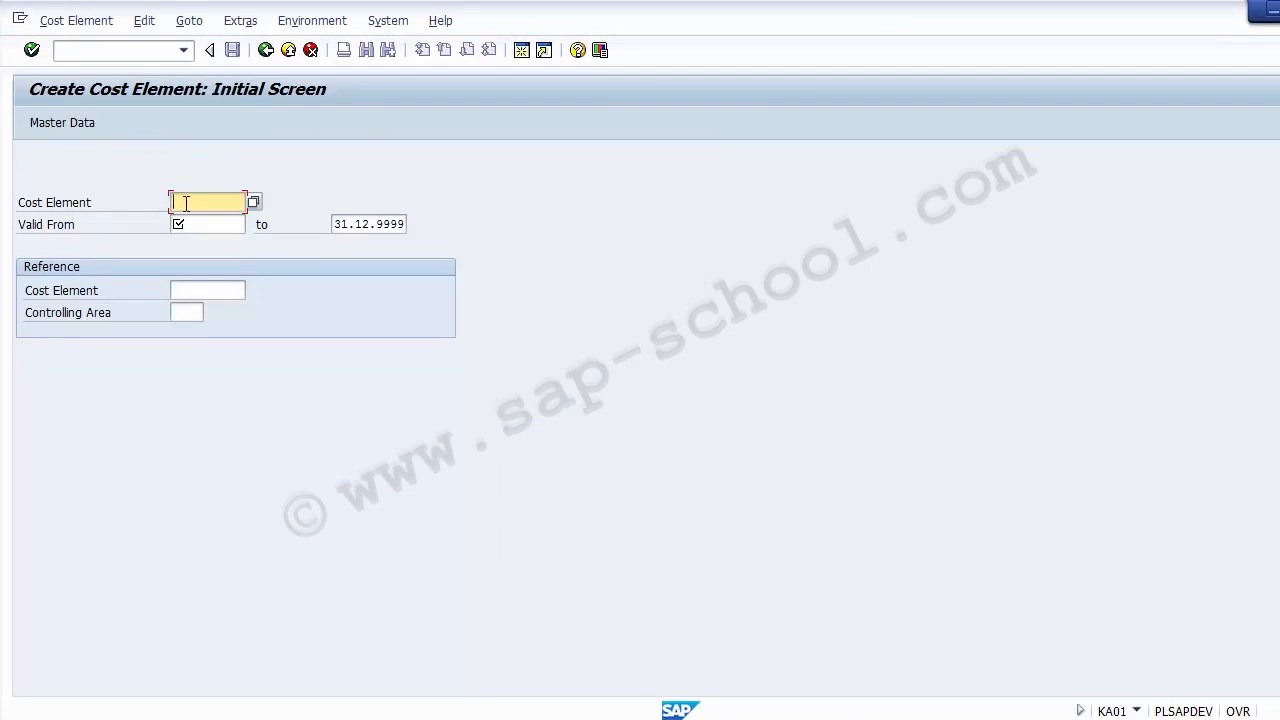
- Enter cost element 300000 in the KA01 session with a valid-from date of 01.04.2014
{"action": "type", "text": "300000"}
{"action": "left_click", "coordinate": [205, 224]}
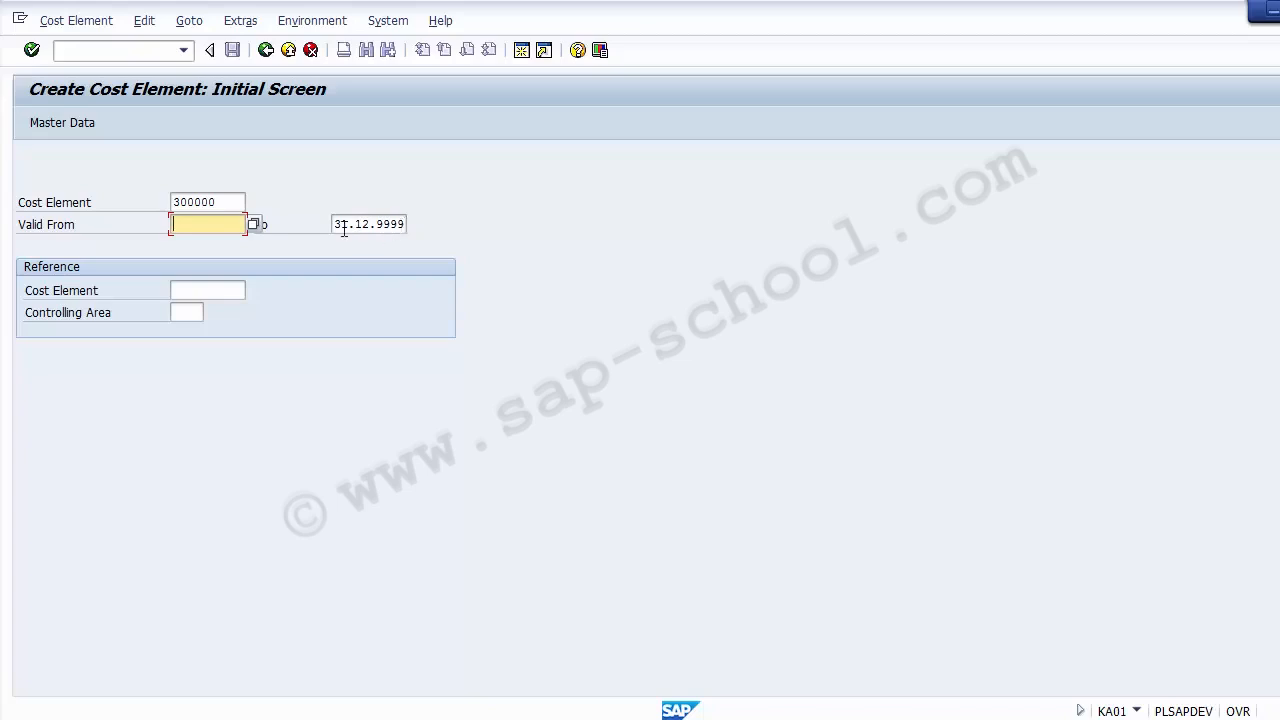
{"action": "type", "text": "010"}
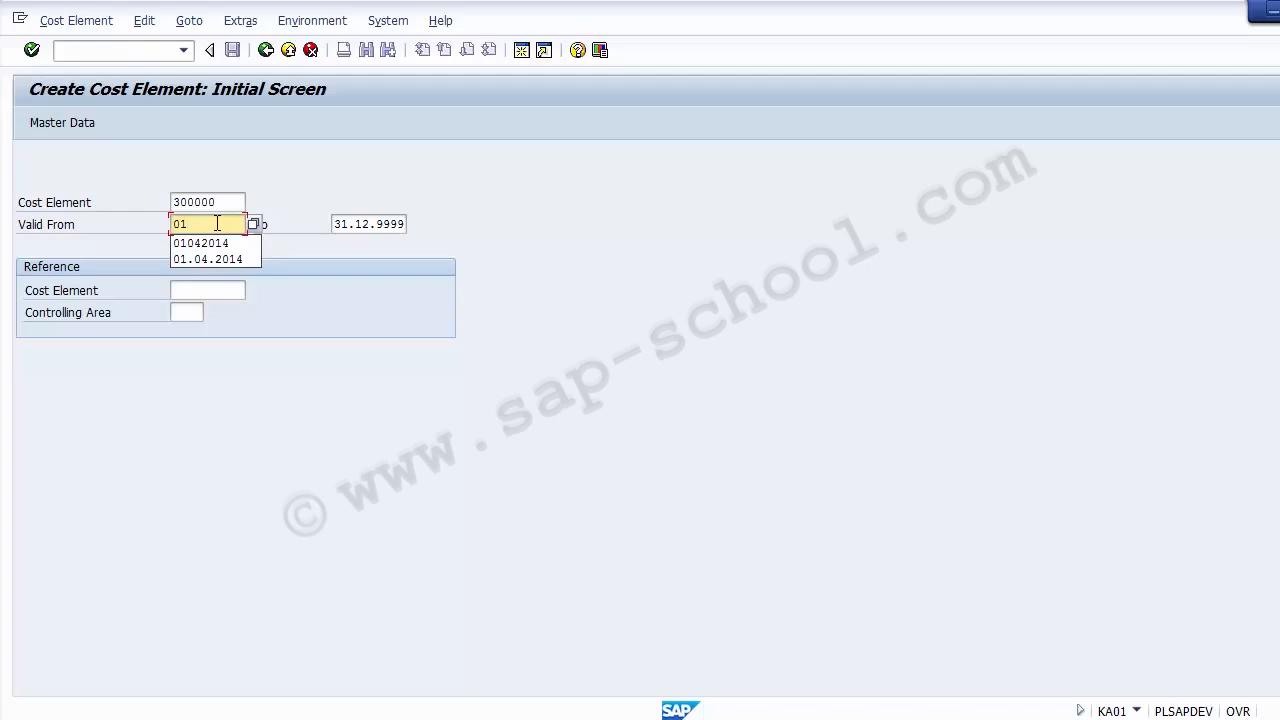
{"action": "key", "text": "Down"}
{"action": "key", "text": "Down"}
{"action": "key", "text": "Return"}
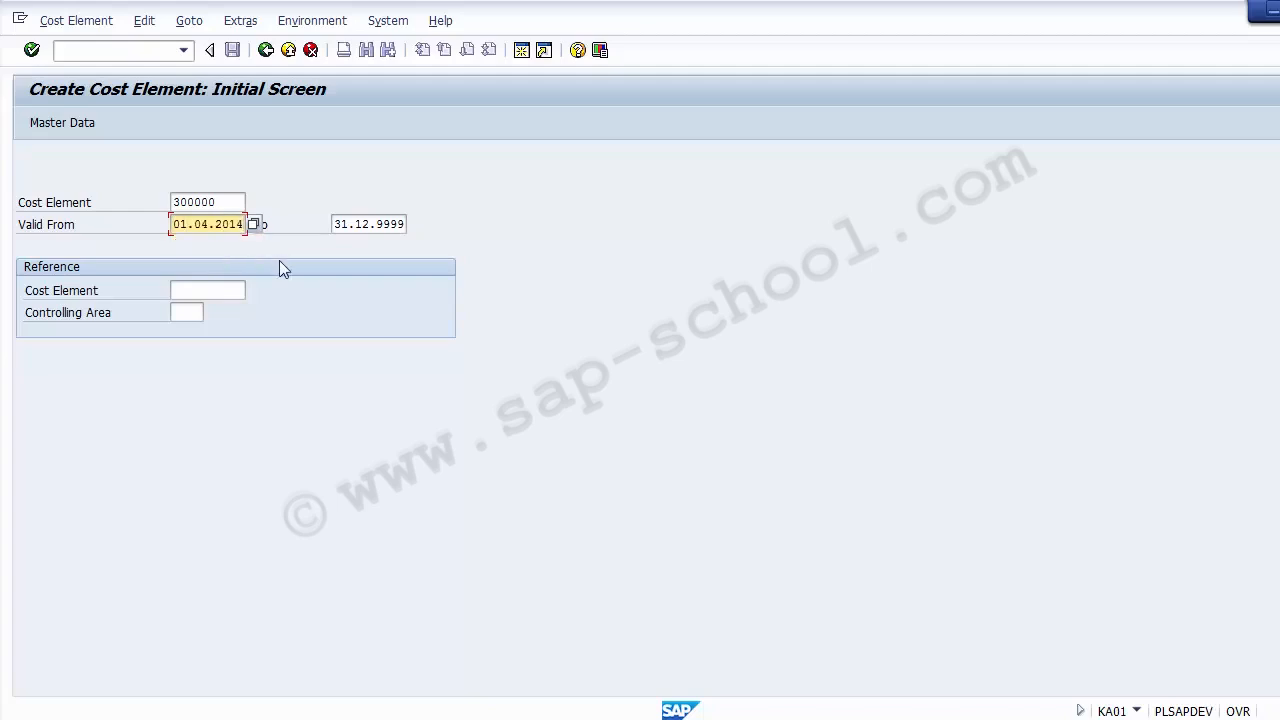
{"action": "left_click", "coordinate": [212, 200]}
{"action": "left_click", "coordinate": [222, 218]}
{"action": "left_click", "coordinate": [223, 203]}
{"action": "left_click", "coordinate": [222, 223]}
{"action": "left_click", "coordinate": [223, 205]}
{"action": "left_click_drag", "start_coordinate": [229, 201], "coordinate": [160, 204]}
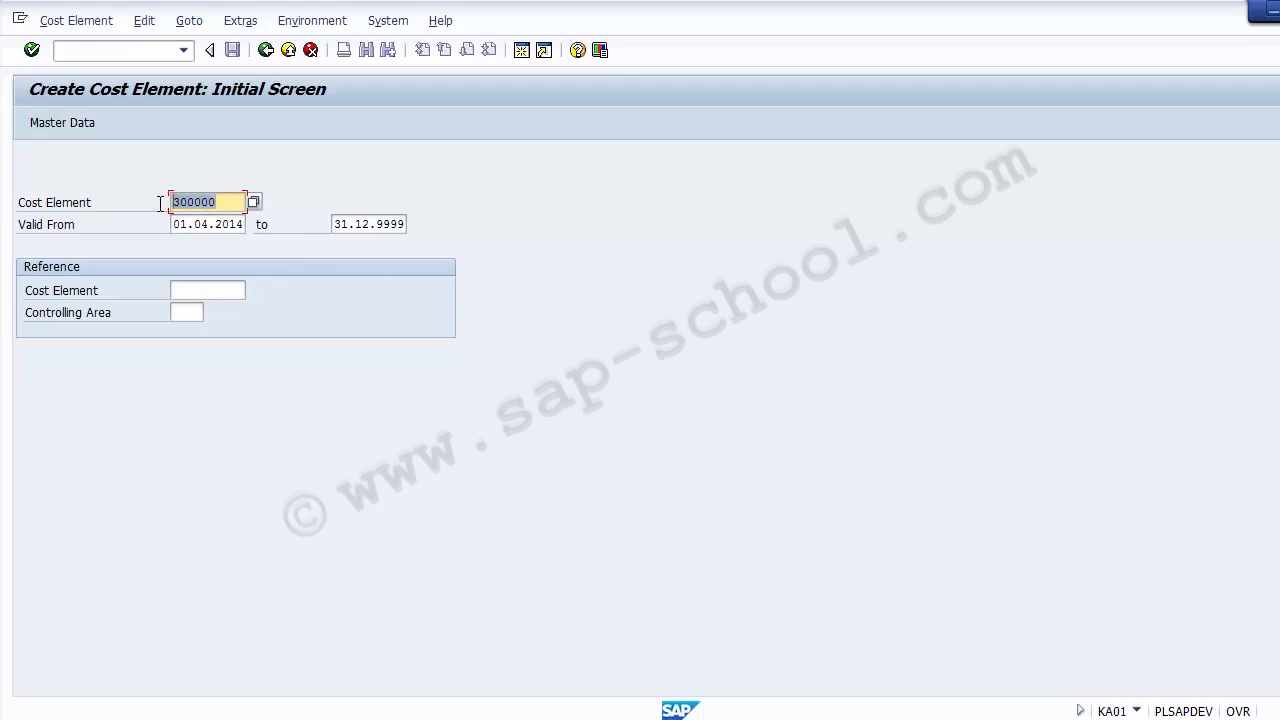
{"action": "left_click", "coordinate": [160, 209]}
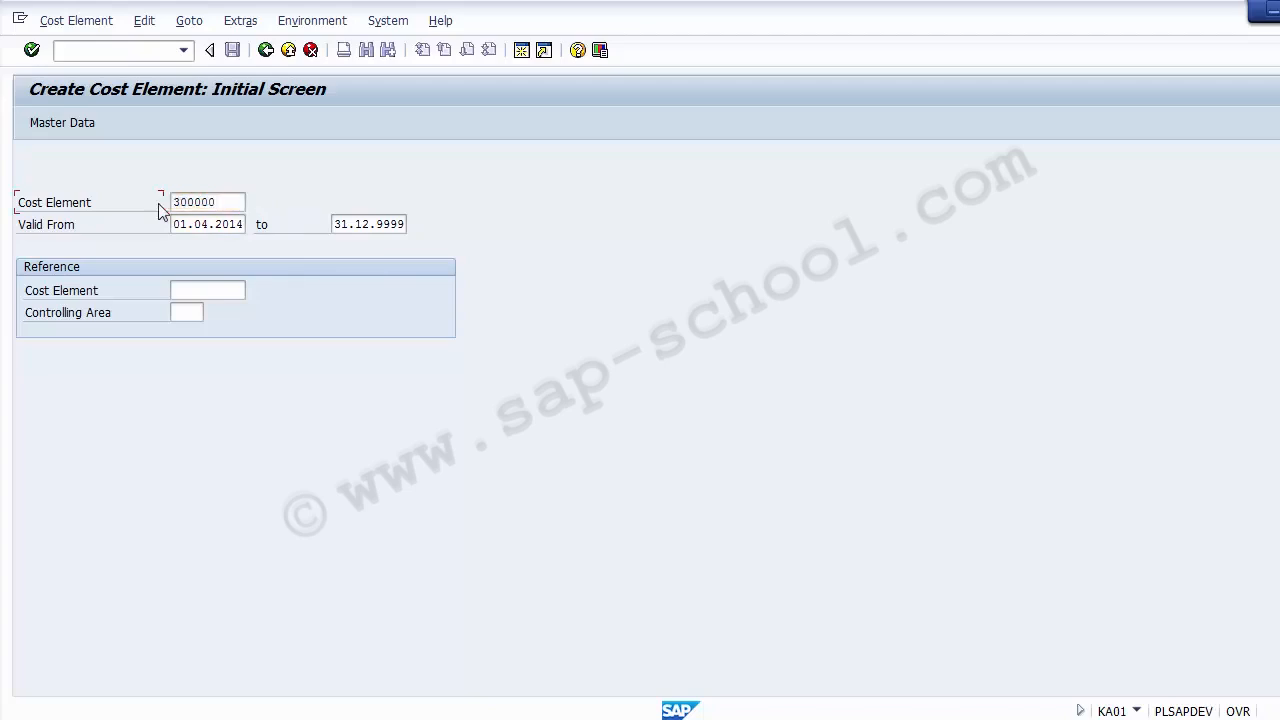
{"action": "left_click", "coordinate": [212, 201]}
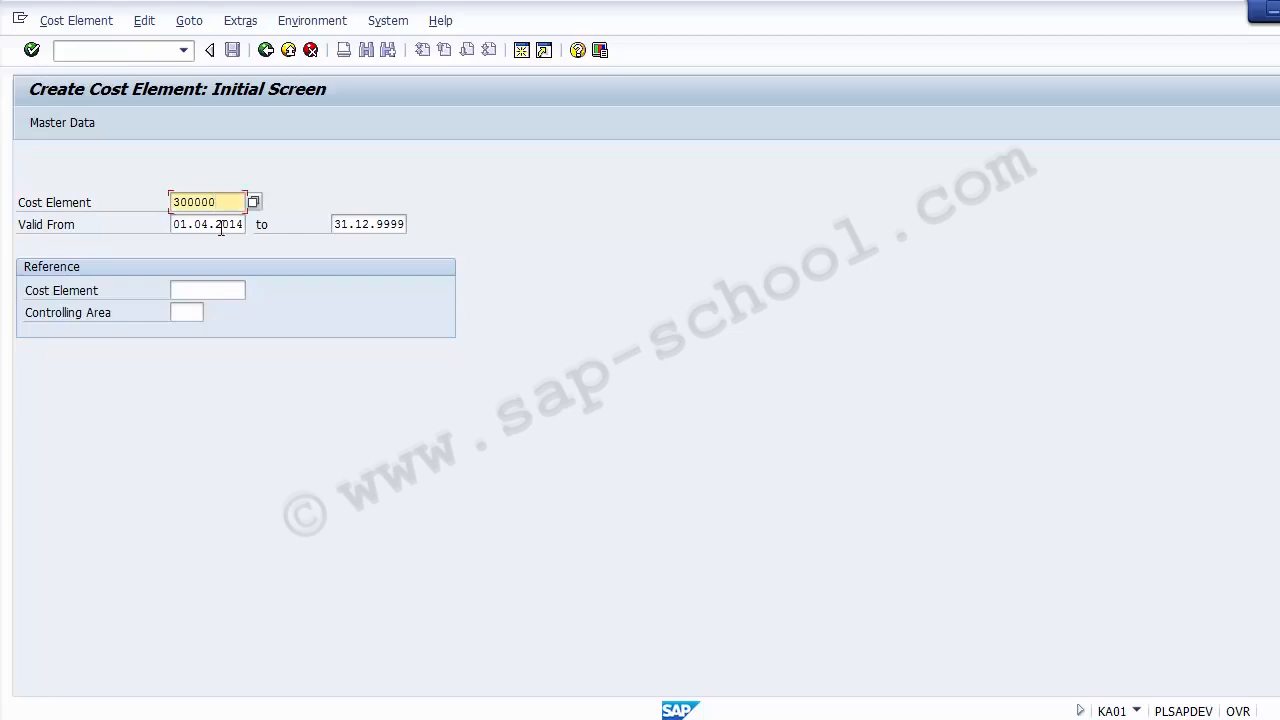
- Confirm the initial data and proceed to the basic screen of cost element 300000
{"action": "left_click", "coordinate": [221, 226]}
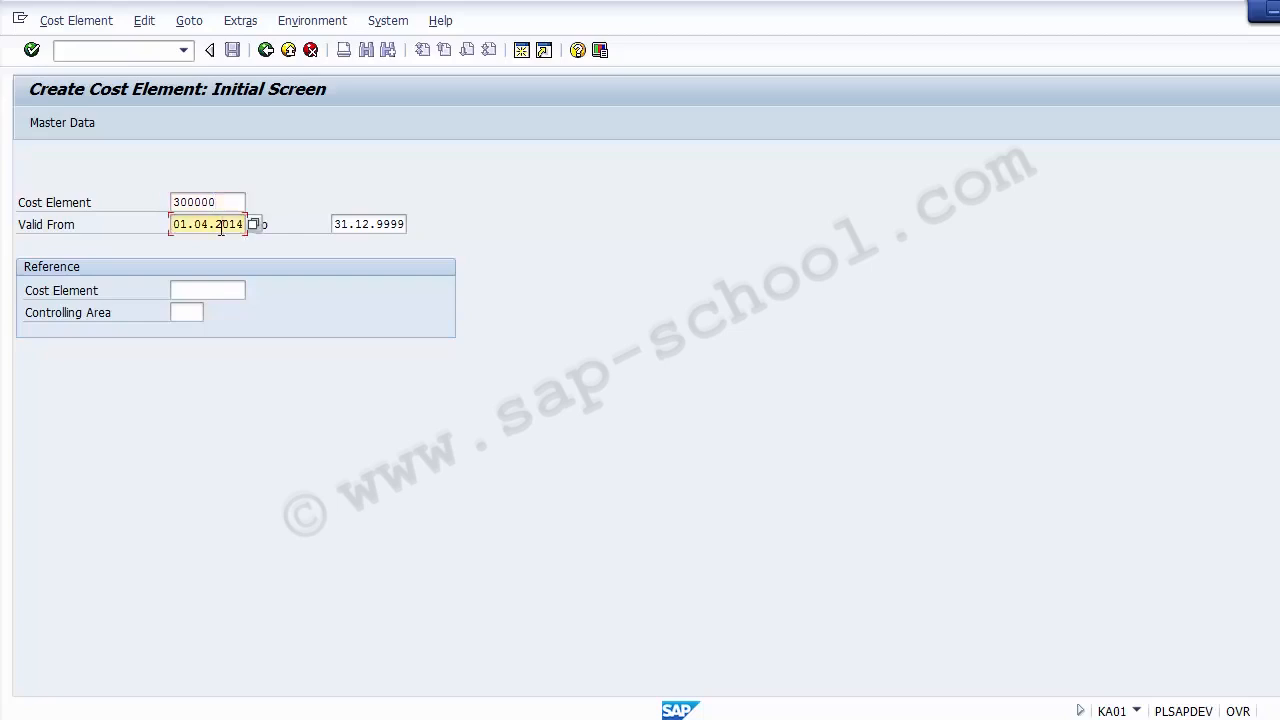
{"action": "key", "text": "Return"}
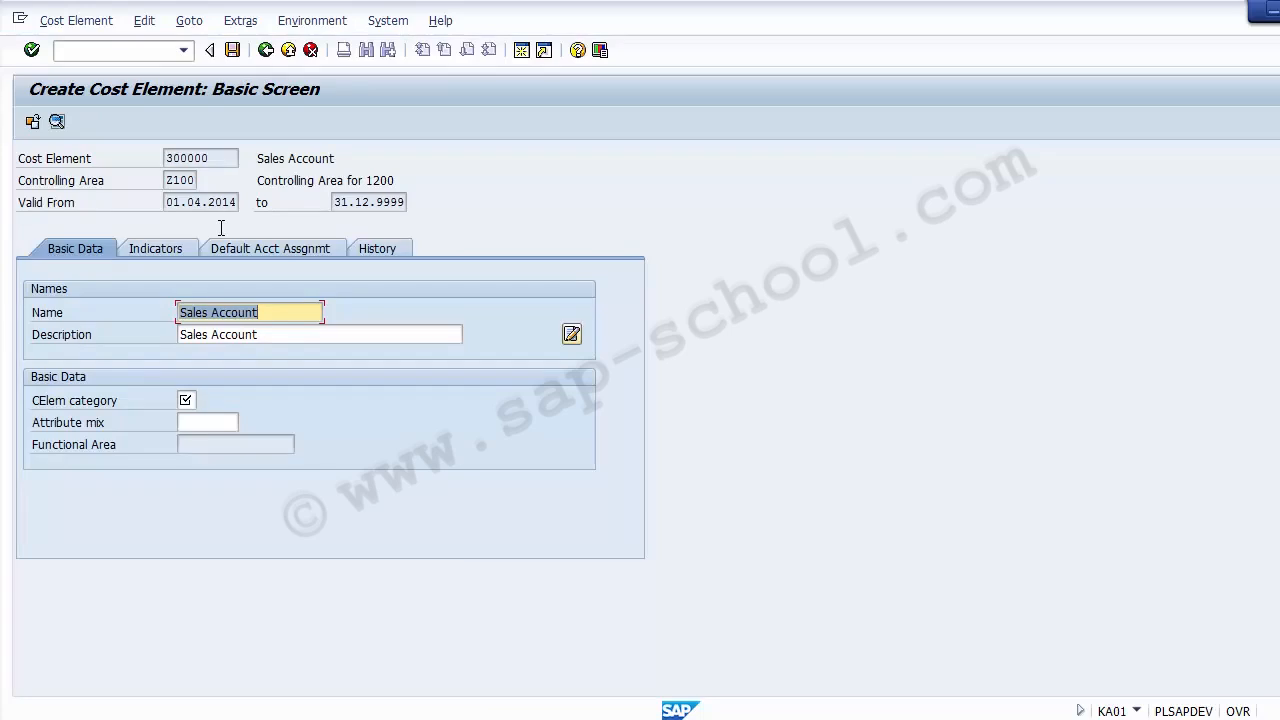
- Examine the number, name, description and category fields of the sales account cost element
{"action": "left_click_drag", "start_coordinate": [228, 158], "coordinate": [165, 157]}
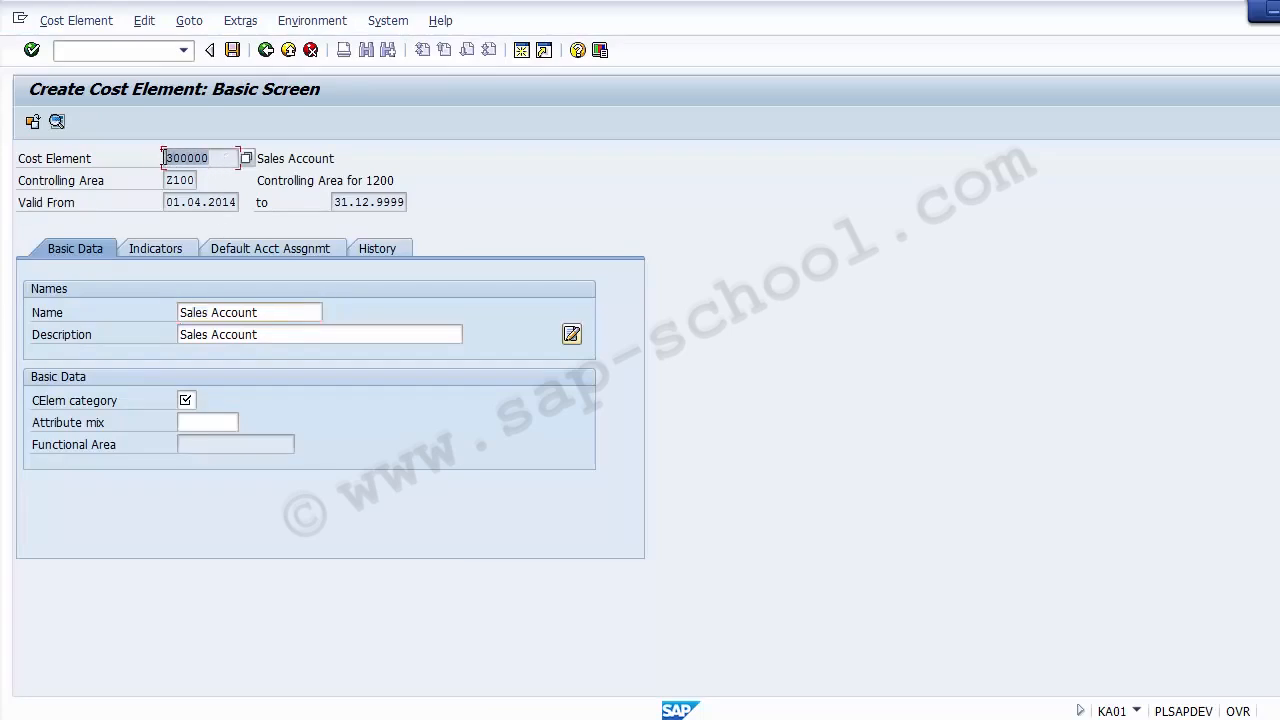
{"action": "left_click_drag", "start_coordinate": [280, 316], "coordinate": [172, 337]}
{"action": "left_click", "coordinate": [270, 344]}
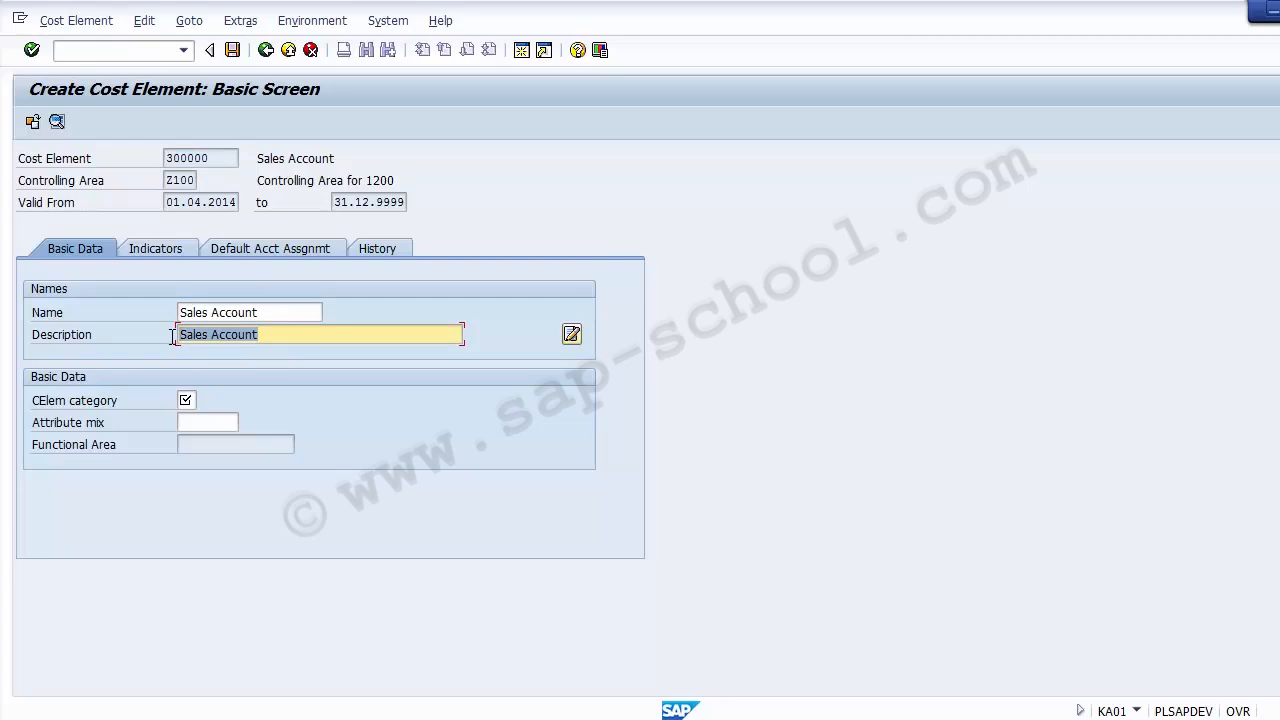
{"action": "left_click", "coordinate": [278, 312]}
{"action": "left_click_drag", "start_coordinate": [278, 312], "coordinate": [172, 314]}
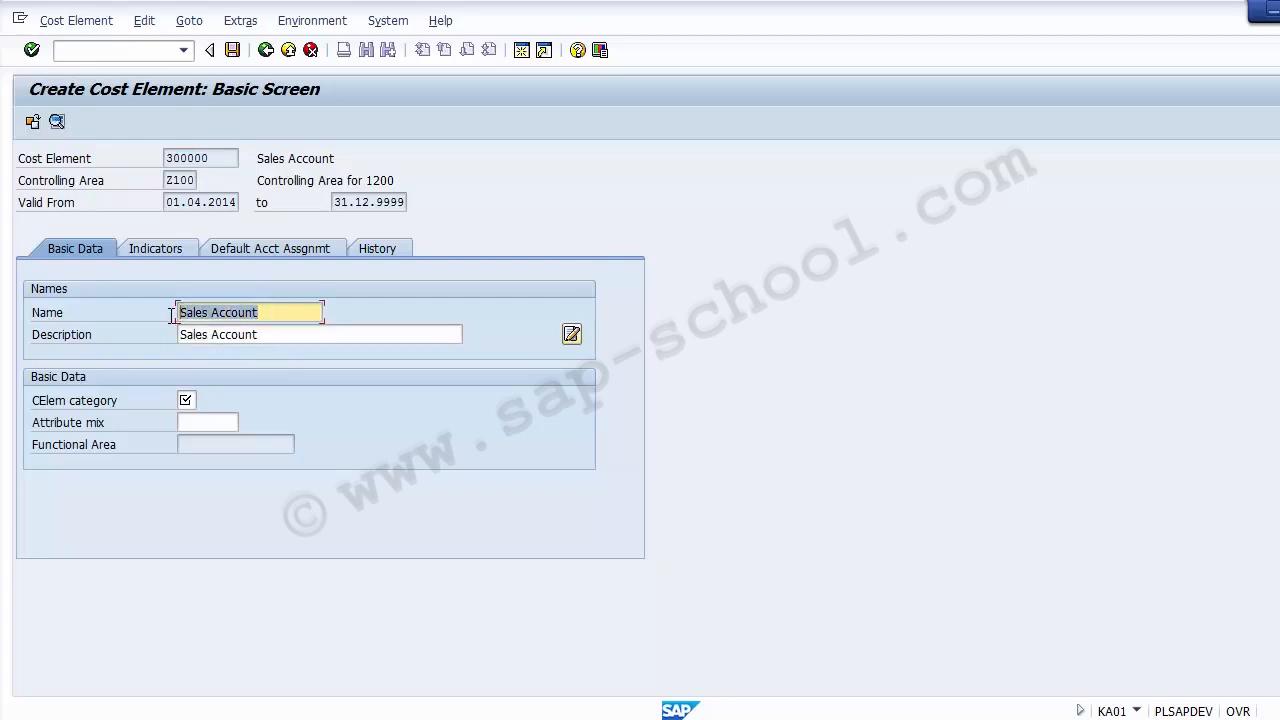
{"action": "left_click", "coordinate": [262, 313]}
{"action": "left_click", "coordinate": [270, 335]}
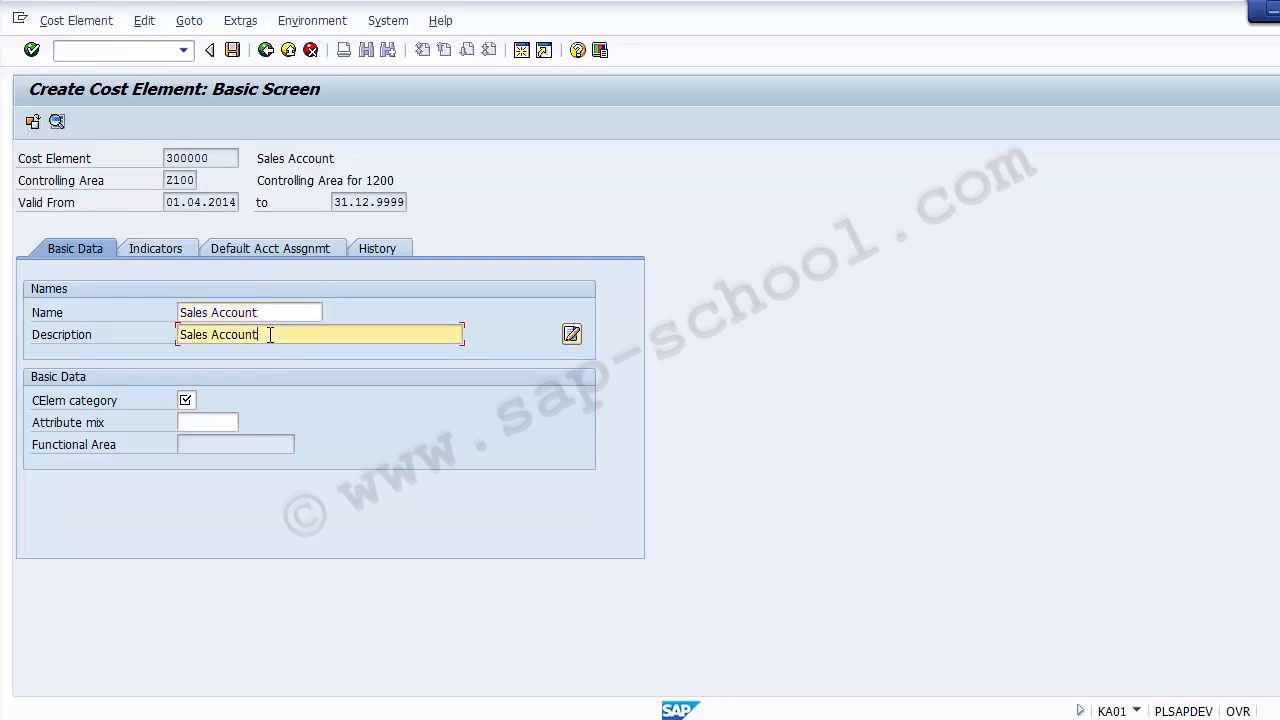
{"action": "left_click", "coordinate": [224, 157]}
{"action": "left_click_drag", "start_coordinate": [224, 157], "coordinate": [157, 165]}
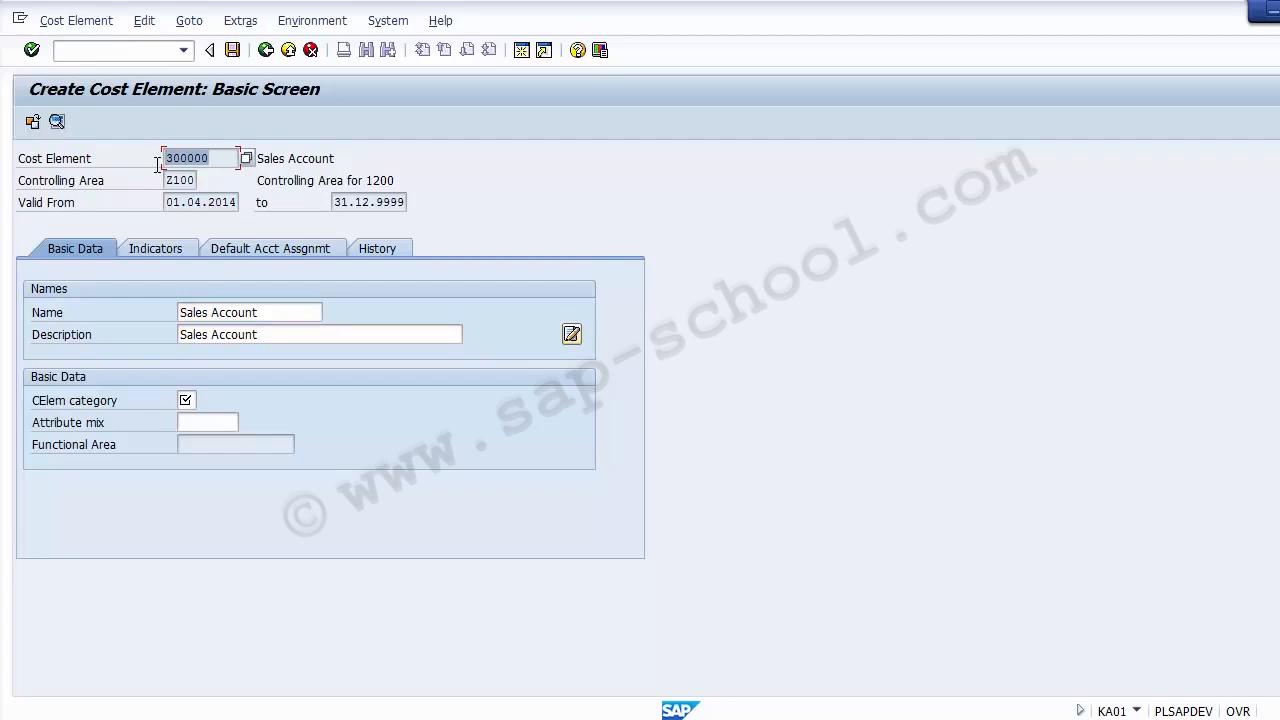
{"action": "left_click", "coordinate": [280, 311]}
{"action": "left_click", "coordinate": [281, 335]}
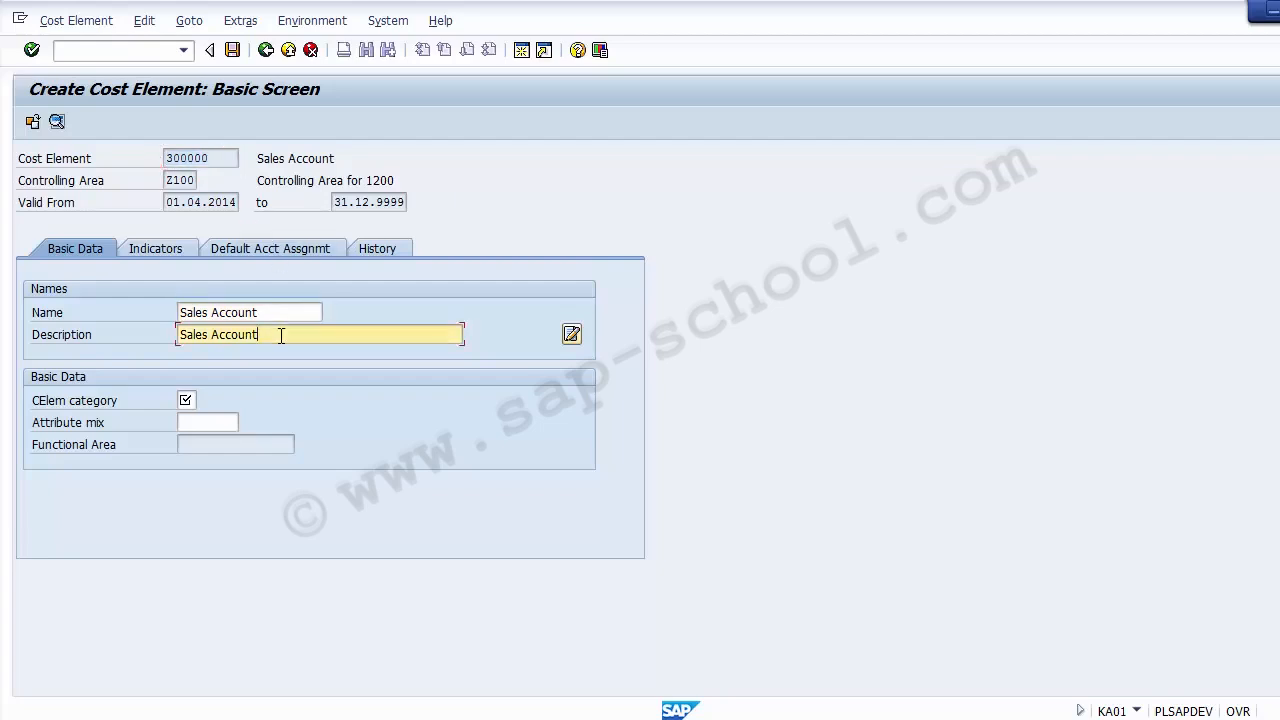
{"action": "left_click", "coordinate": [195, 401]}
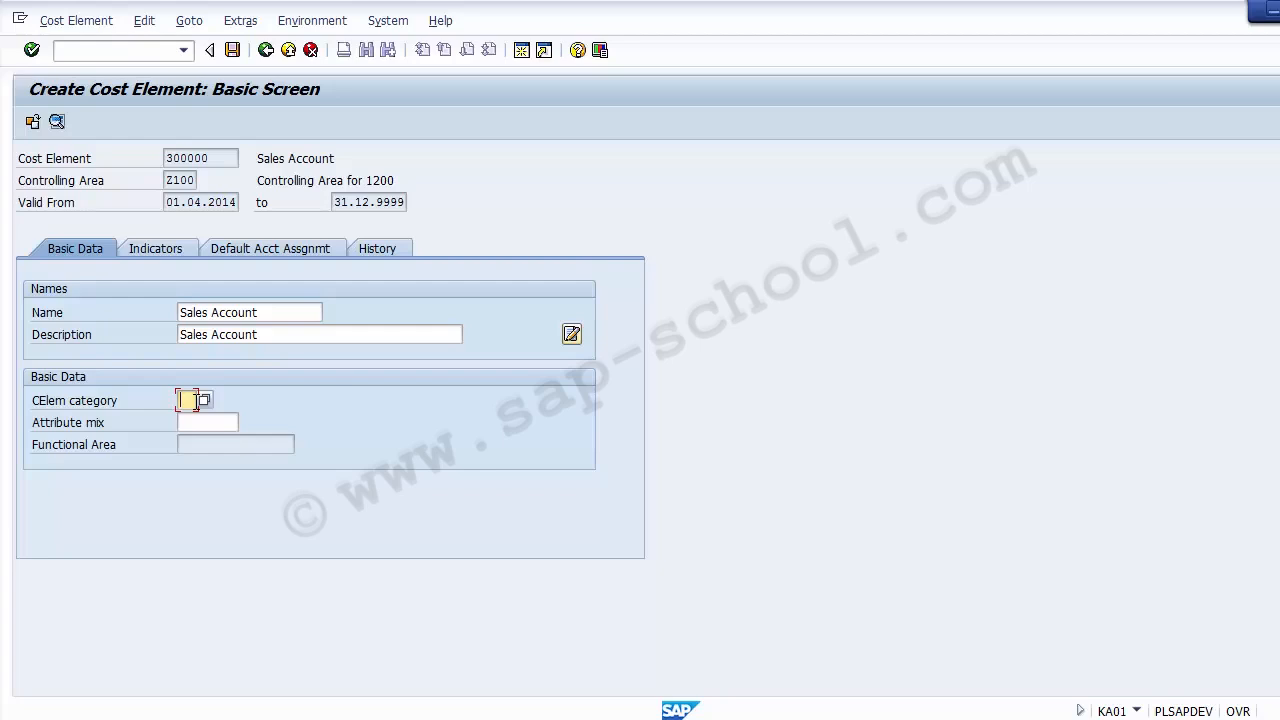
{"action": "left_click", "coordinate": [186, 157]}
{"action": "double_click", "coordinate": [185, 157]}
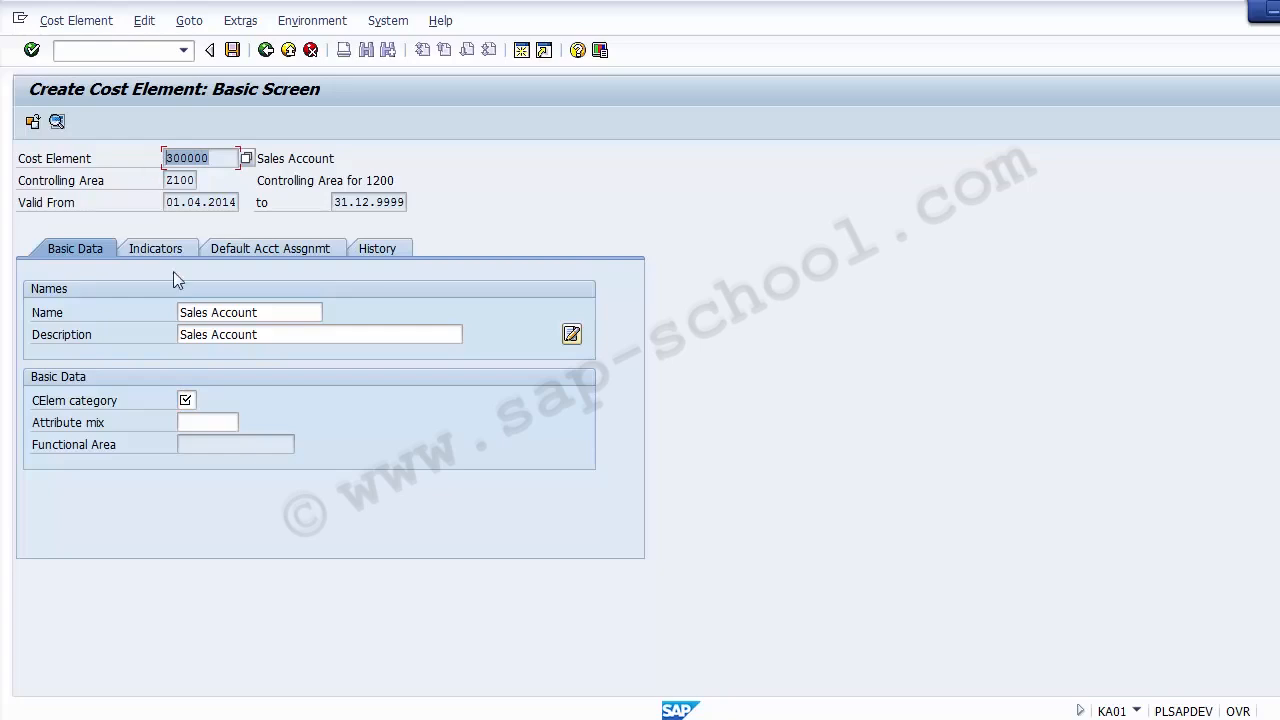
{"action": "left_click", "coordinate": [188, 400]}
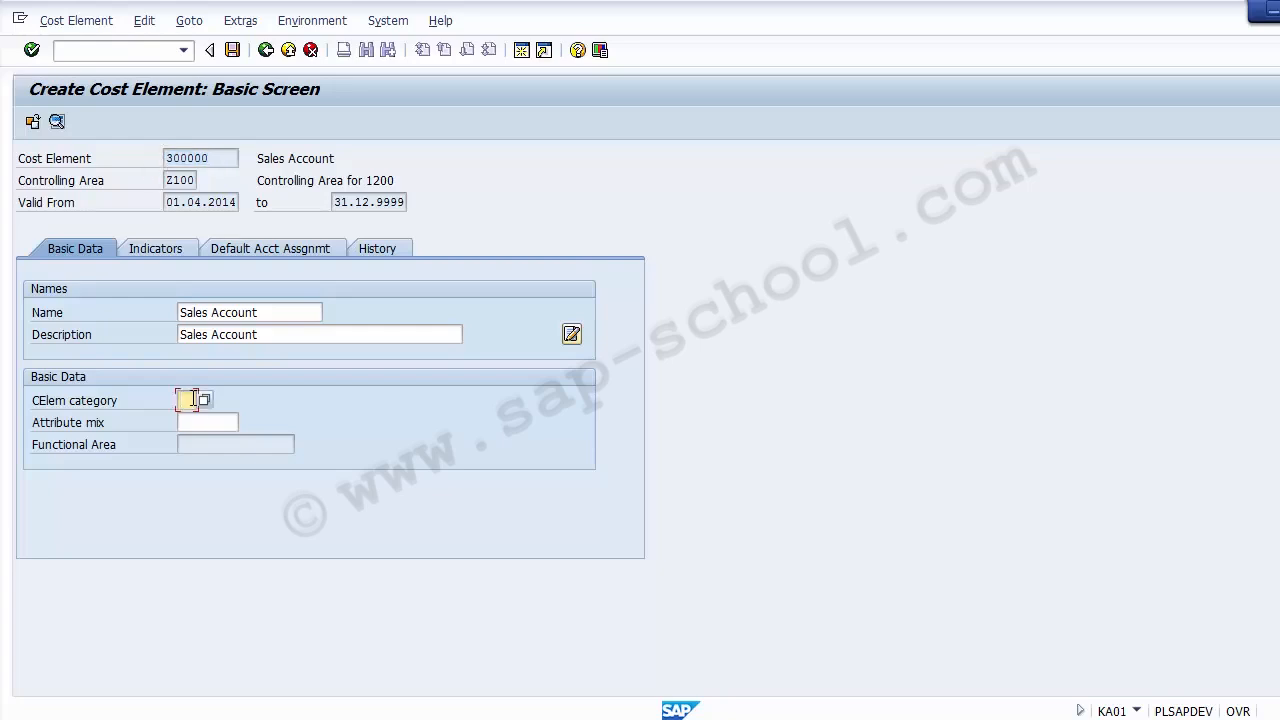
{"action": "left_click", "coordinate": [92, 406]}
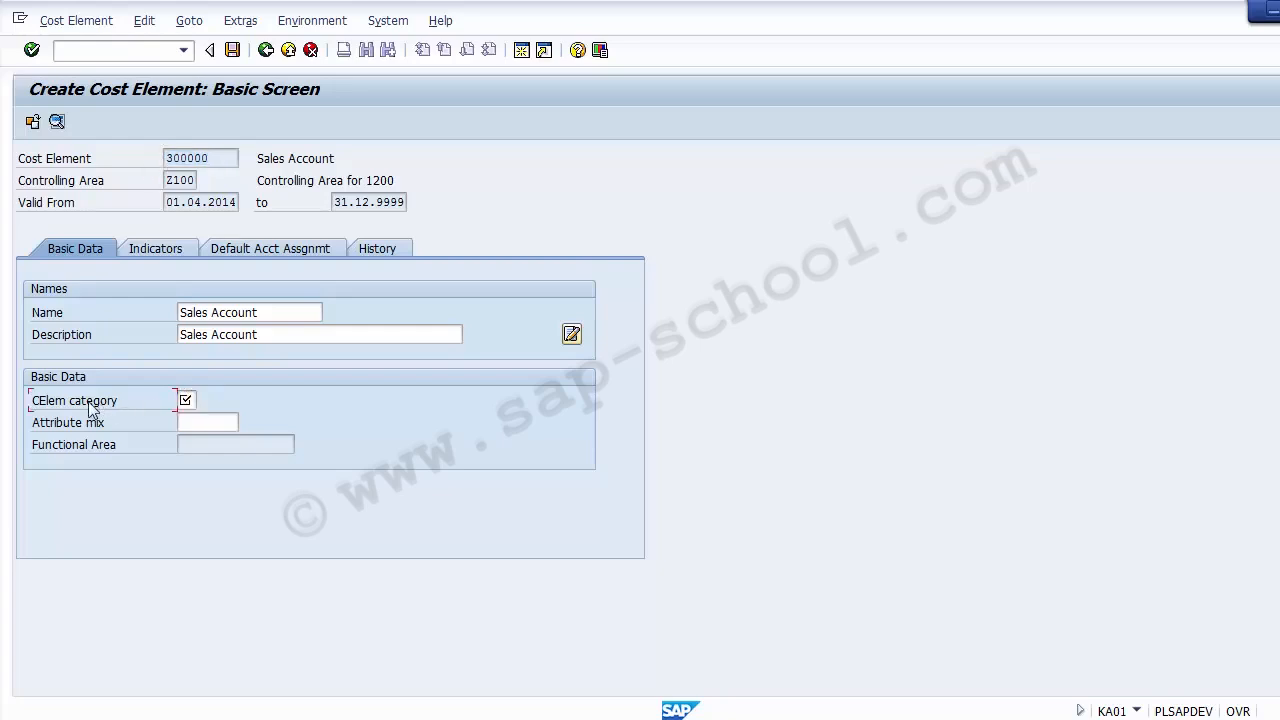
- Open the possible values for the cost element category and go through the available categories and their descriptions
{"action": "left_click", "coordinate": [187, 399]}
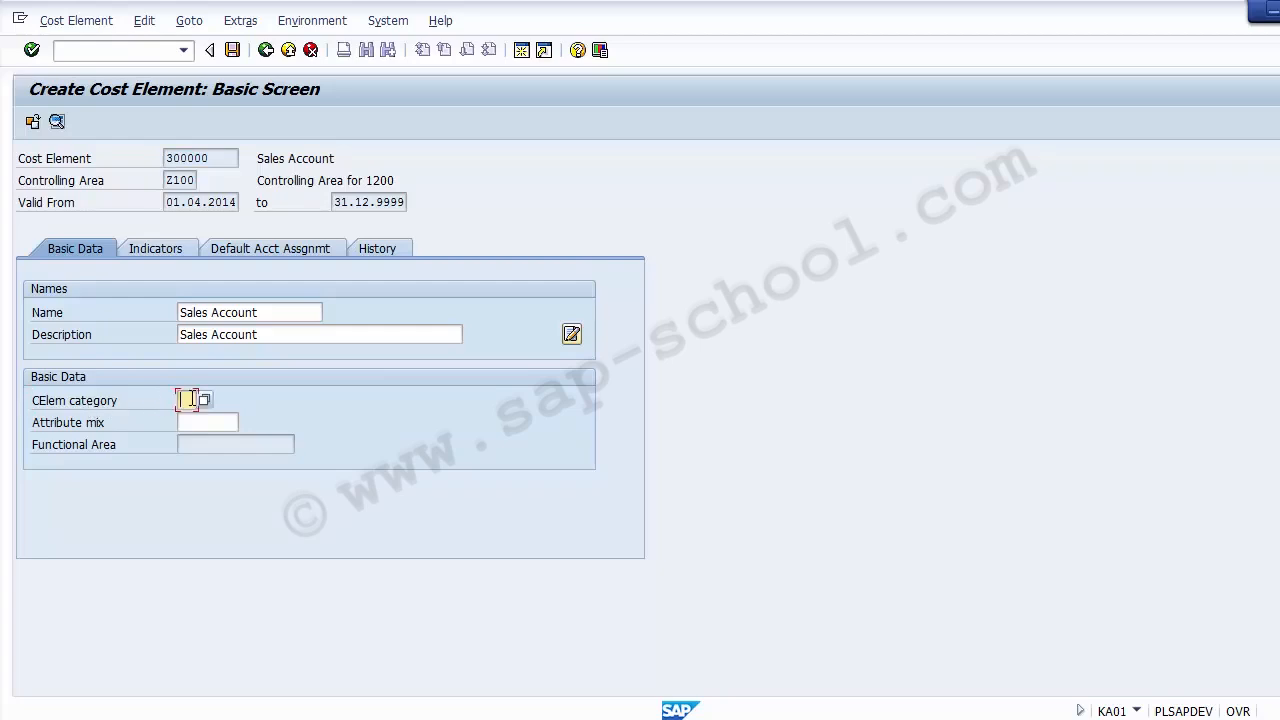
{"action": "left_click", "coordinate": [204, 403]}
{"action": "left_click", "coordinate": [204, 403]}
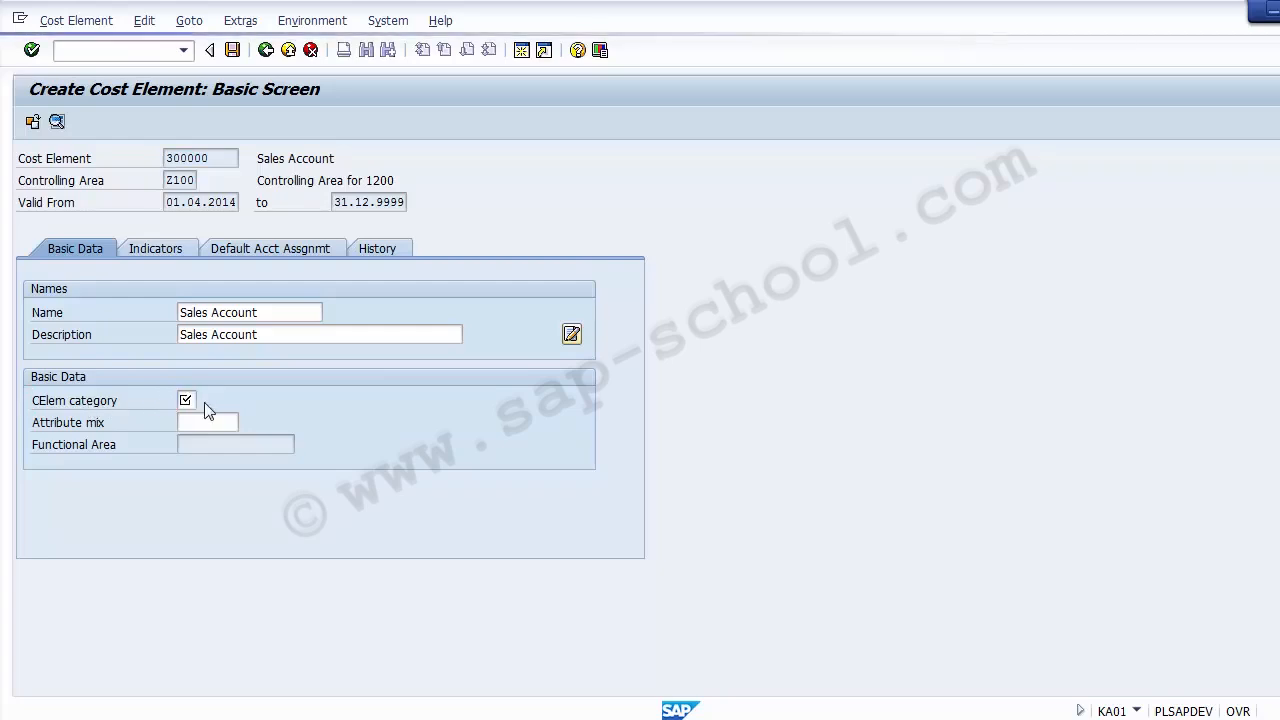
{"action": "left_click", "coordinate": [204, 403]}
{"action": "key", "text": "Down"}
{"action": "key", "text": "Down"}
{"action": "key", "text": "Down"}
{"action": "key", "text": "Down"}
{"action": "key", "text": "Down"}
{"action": "key", "text": "Up"}
{"action": "key", "text": "Up"}
{"action": "key", "text": "Up"}
{"action": "key", "text": "Up"}
{"action": "key", "text": "Up"}
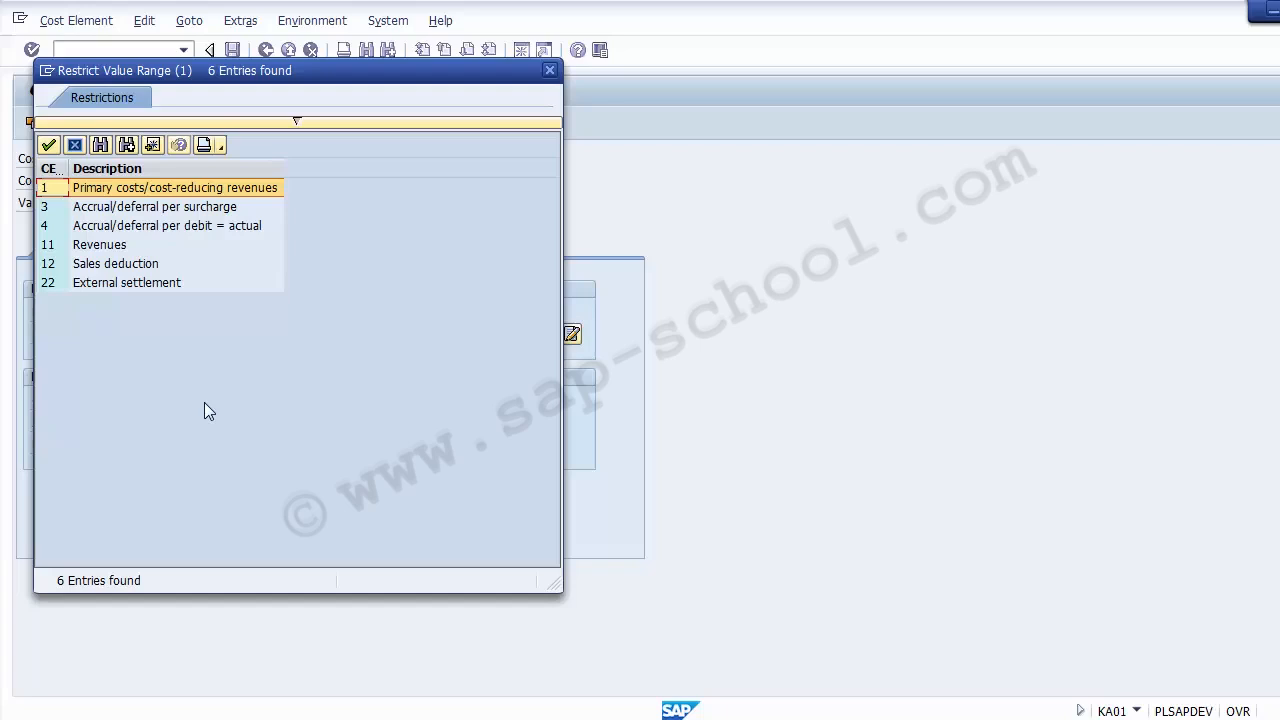
{"action": "key", "text": "Down"}
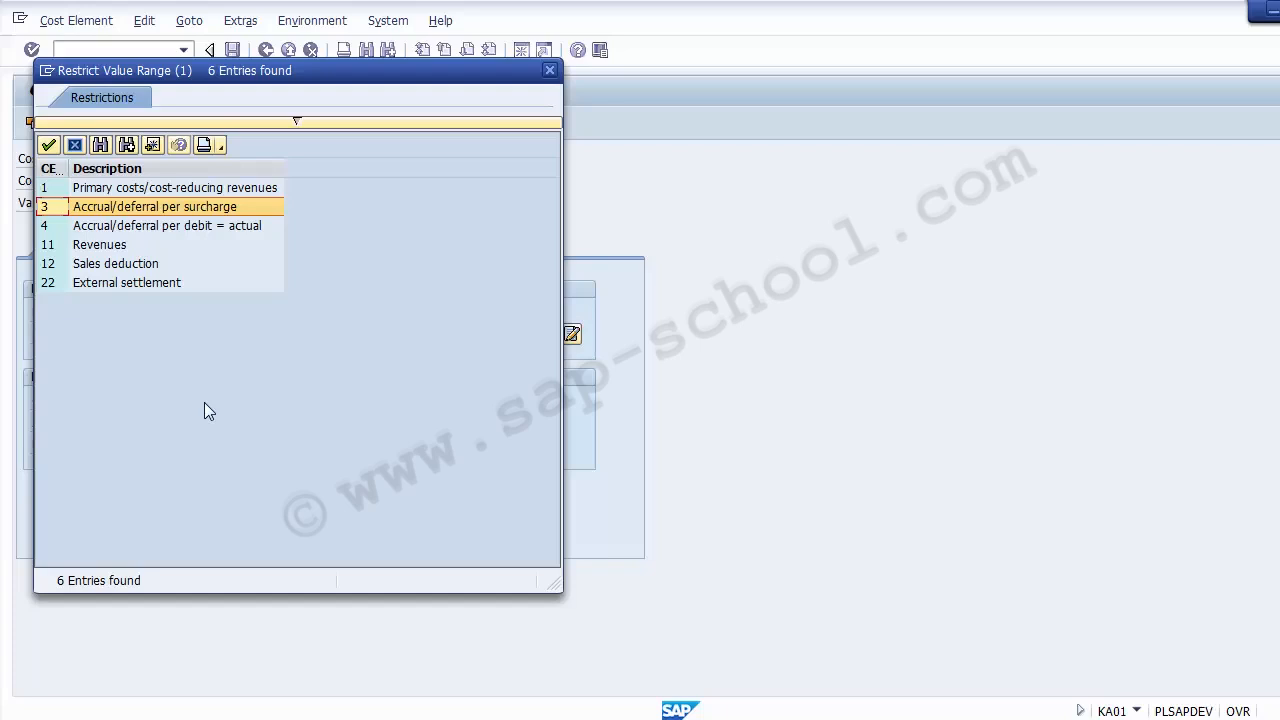
{"action": "key", "text": "Down"}
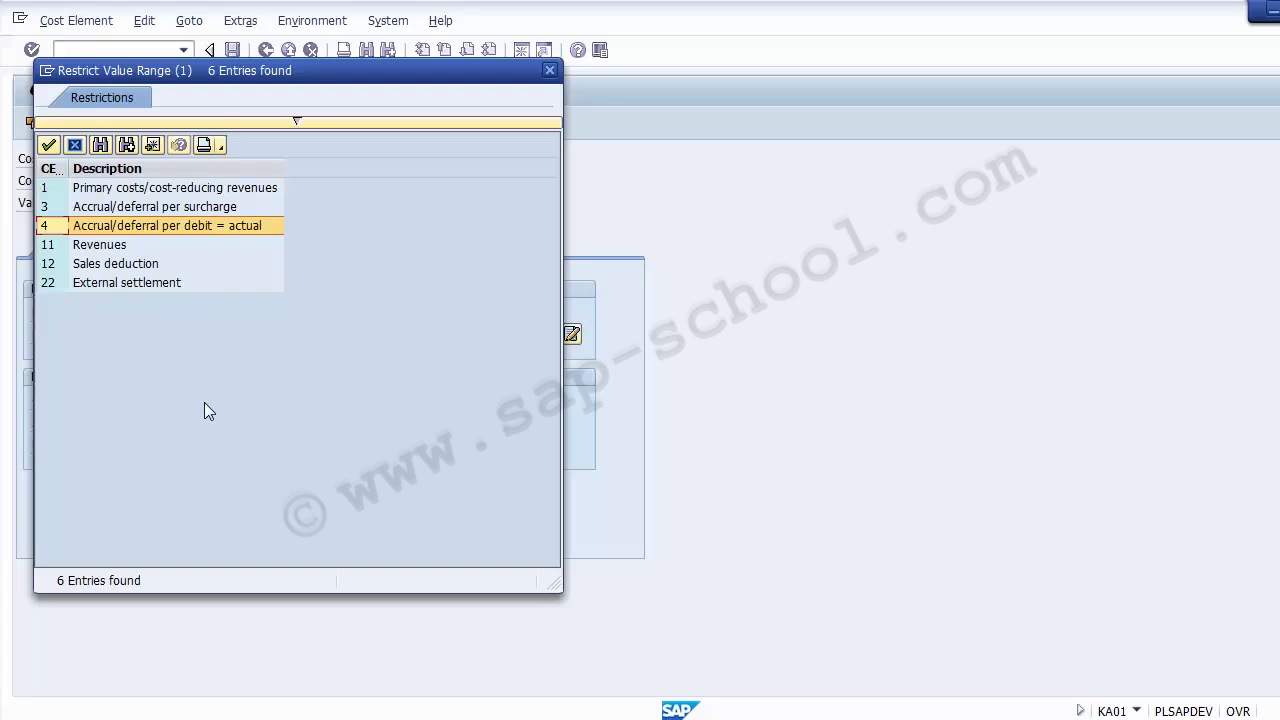
{"action": "key", "text": "Down"}
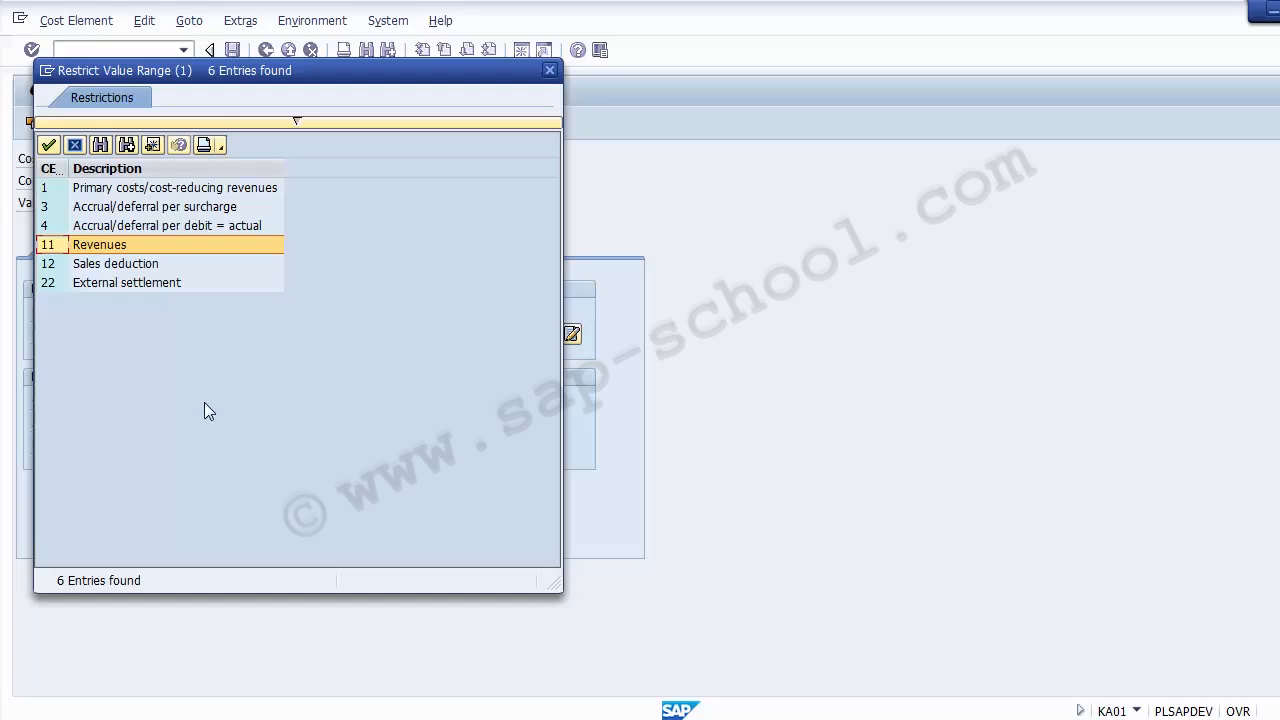
{"action": "key", "text": "Down"}
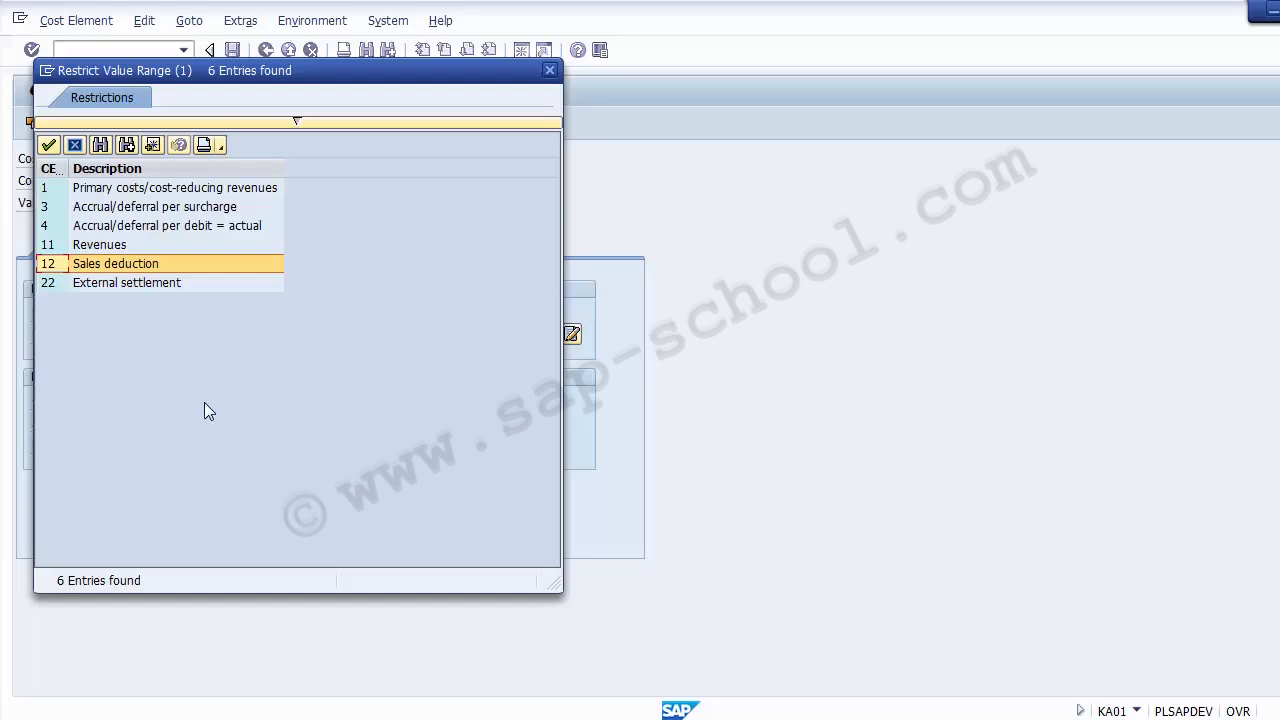
{"action": "key", "text": "Down"}
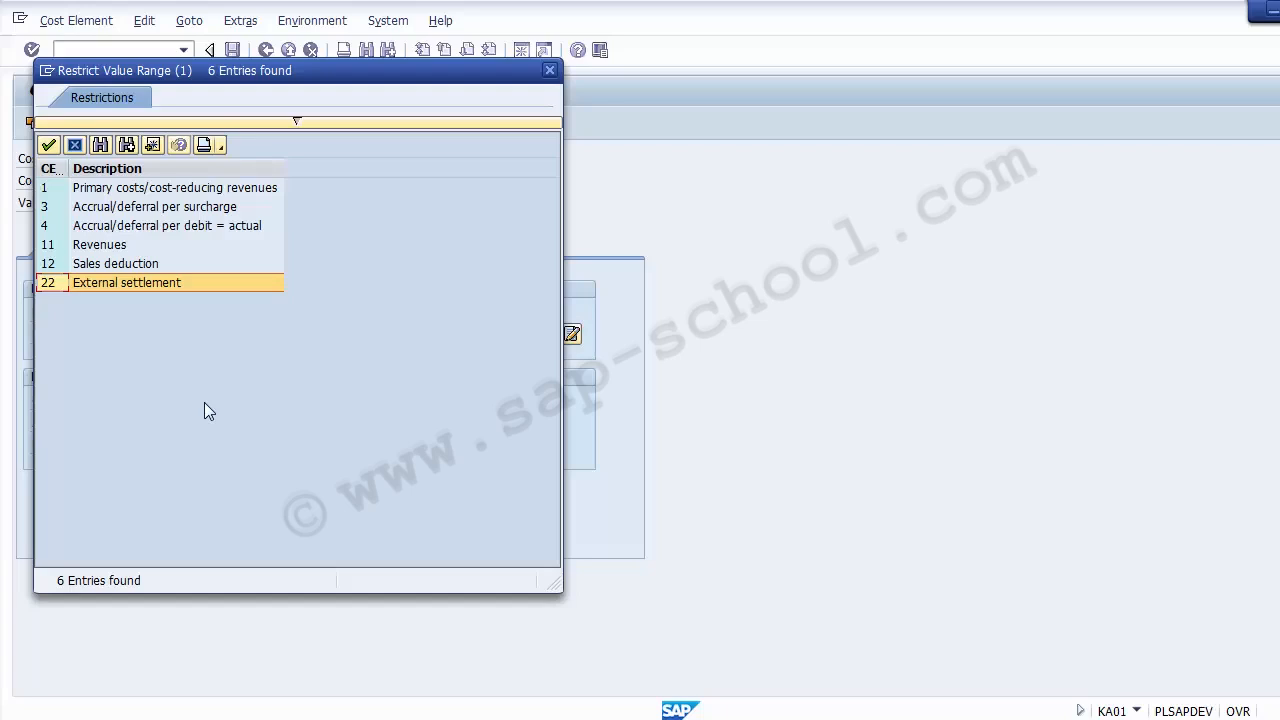
{"action": "key", "text": "Up"}
{"action": "key", "text": "Up"}
{"action": "key", "text": "Up"}
{"action": "key", "text": "Up"}
{"action": "key", "text": "Up"}
{"action": "key", "text": "Down"}
{"action": "key", "text": "Down"}
{"action": "key", "text": "Down"}
{"action": "key", "text": "Down"}
{"action": "key", "text": "Down"}
{"action": "key", "text": "Up"}
{"action": "key", "text": "Up"}
{"action": "key", "text": "Up"}
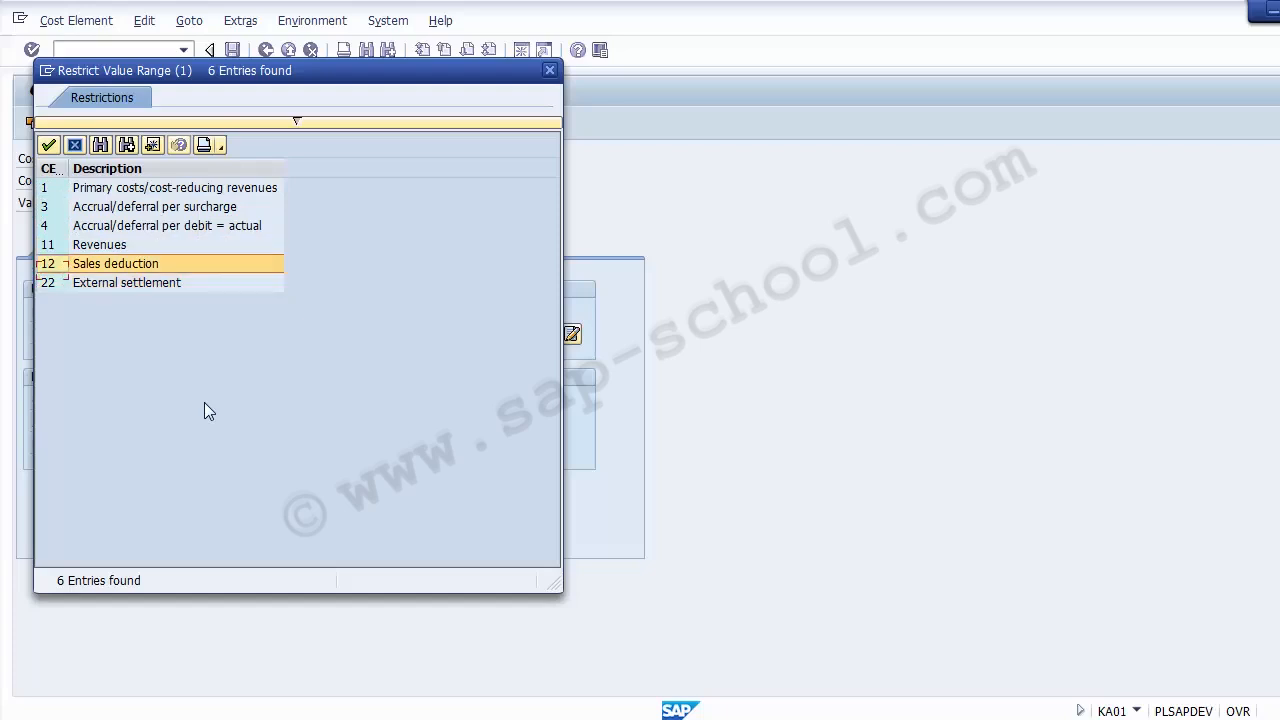
{"action": "key", "text": "Up"}
{"action": "key", "text": "Up"}
{"action": "key", "text": "Up"}
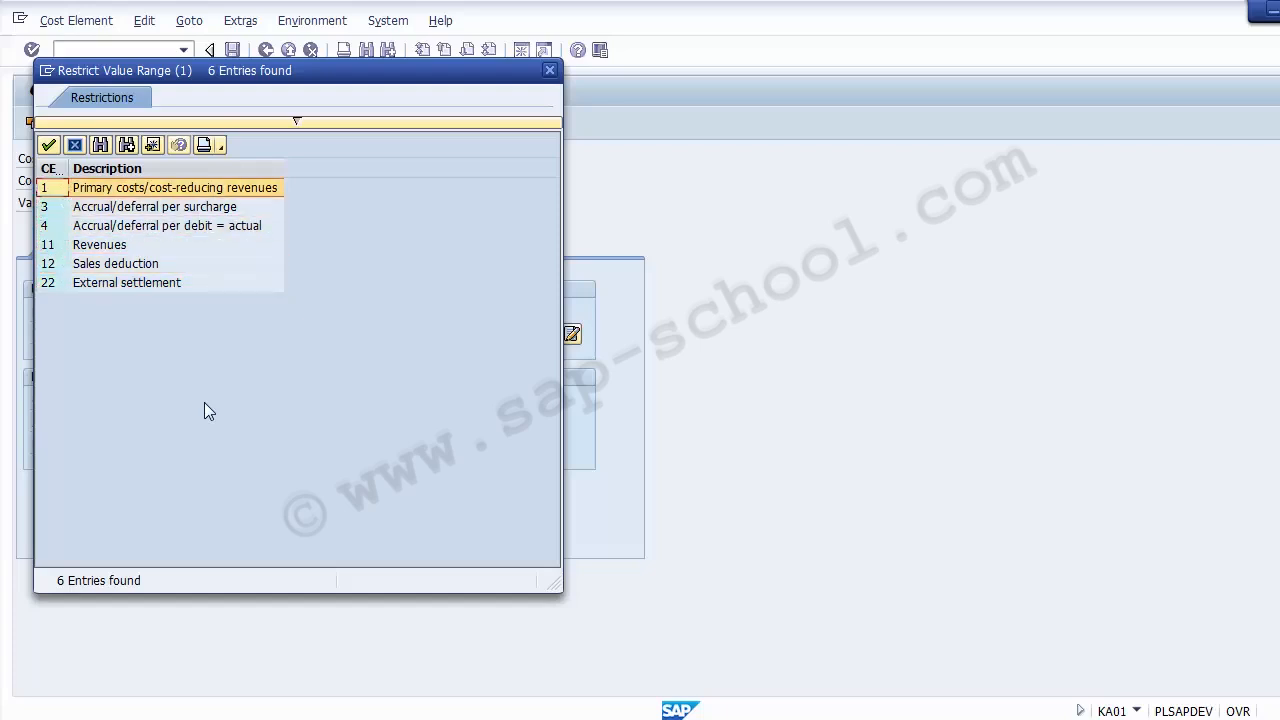
{"action": "key", "text": "Down"}
{"action": "key", "text": "Down"}
{"action": "key", "text": "Down"}
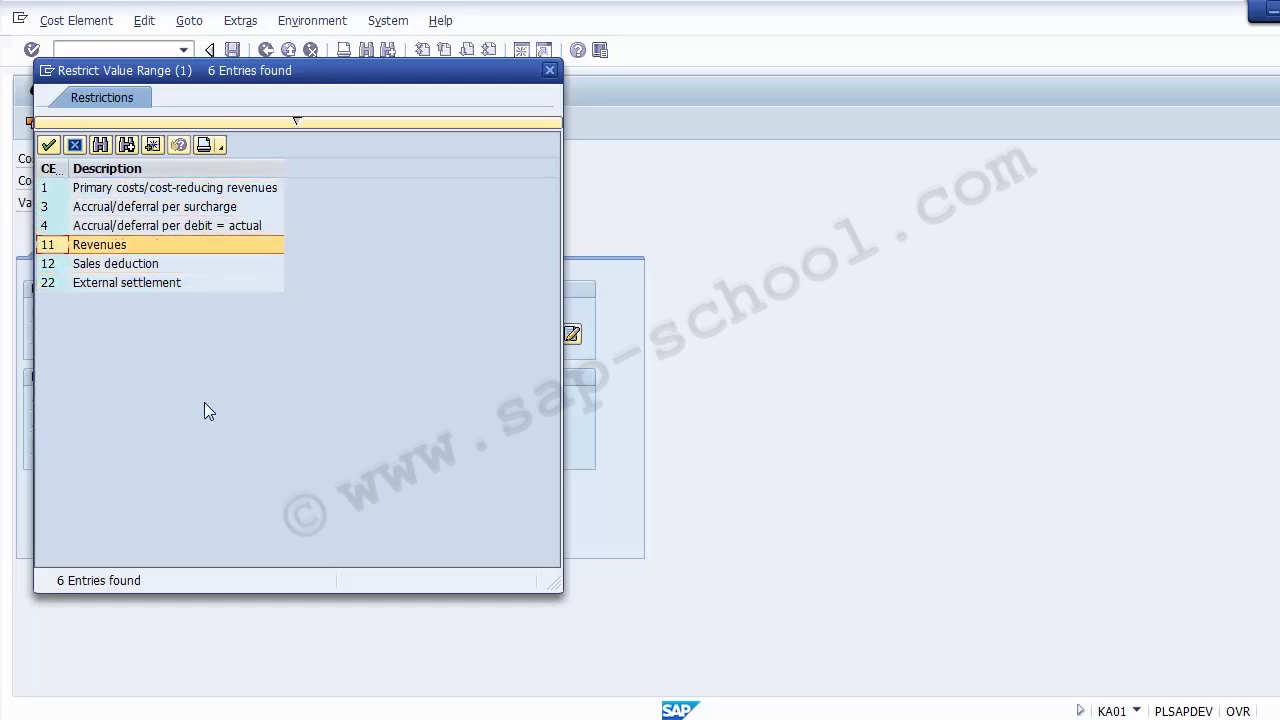
{"action": "key", "text": "Up"}
{"action": "key", "text": "Up"}
{"action": "key", "text": "Up"}
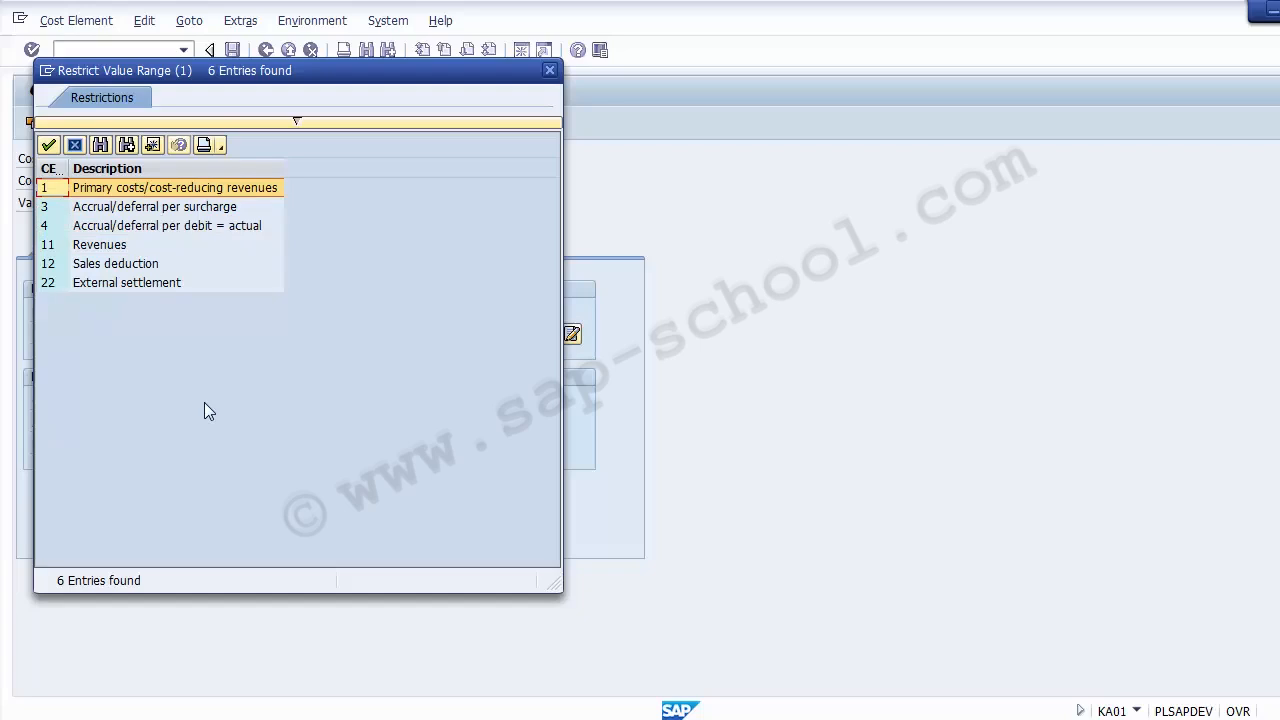
- Set the cost element category of the sales account to 11 (Revenues)
{"action": "key", "text": "Down"}
{"action": "key", "text": "Down"}
{"action": "key", "text": "Down"}
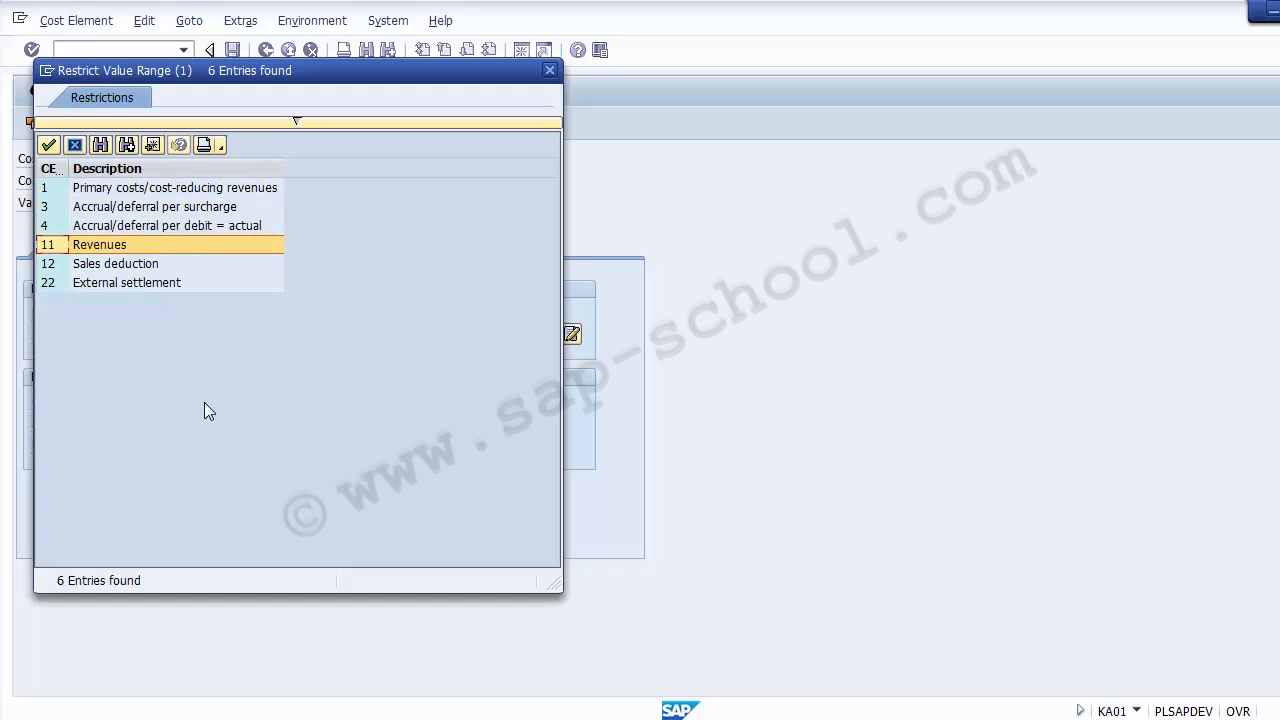
{"action": "left_click_drag", "start_coordinate": [132, 69], "coordinate": [624, 104]}
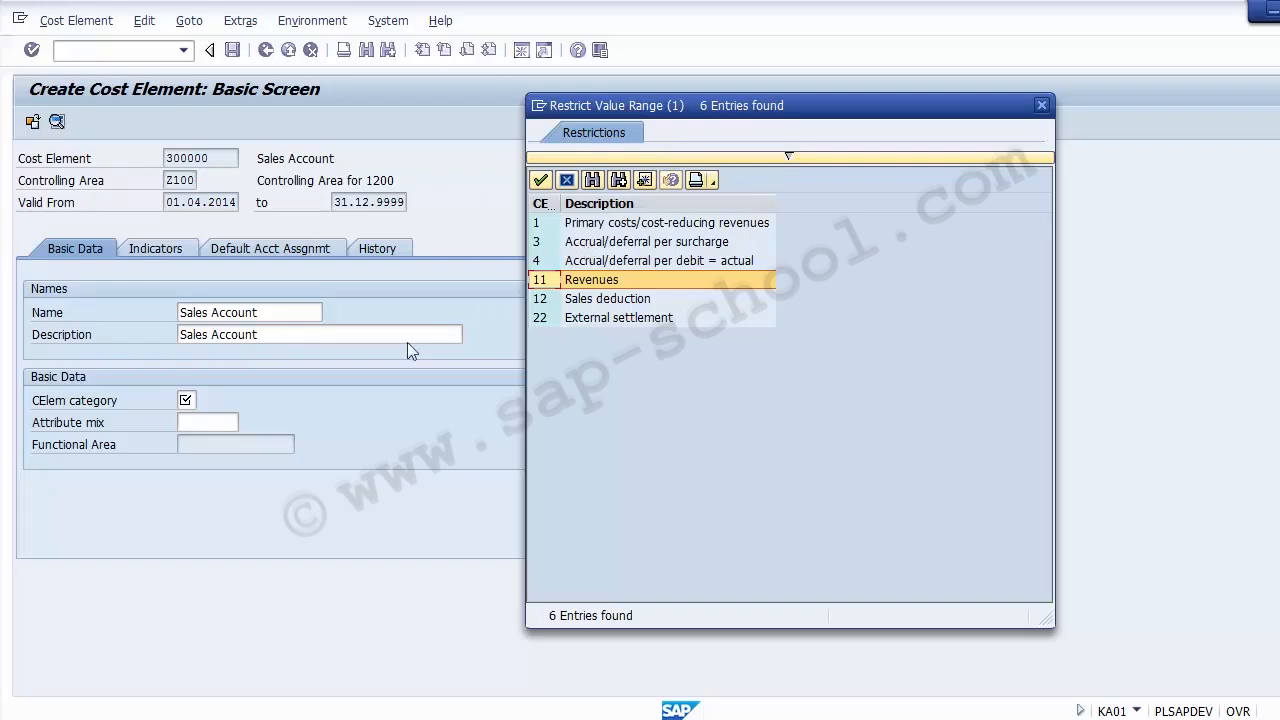
{"action": "double_click", "coordinate": [582, 287]}
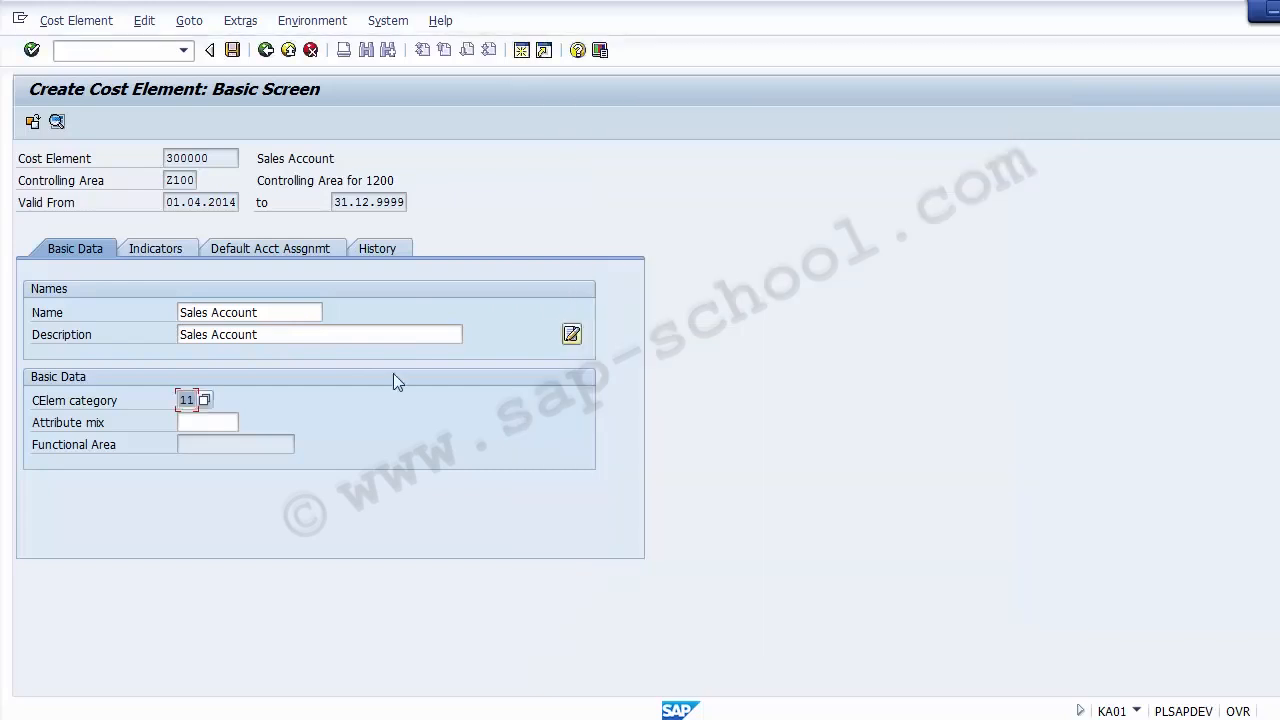
- Review the name, description, category, attribute mix and functional area fields in the cost element's basic data
{"action": "left_click_drag", "start_coordinate": [278, 313], "coordinate": [180, 312]}
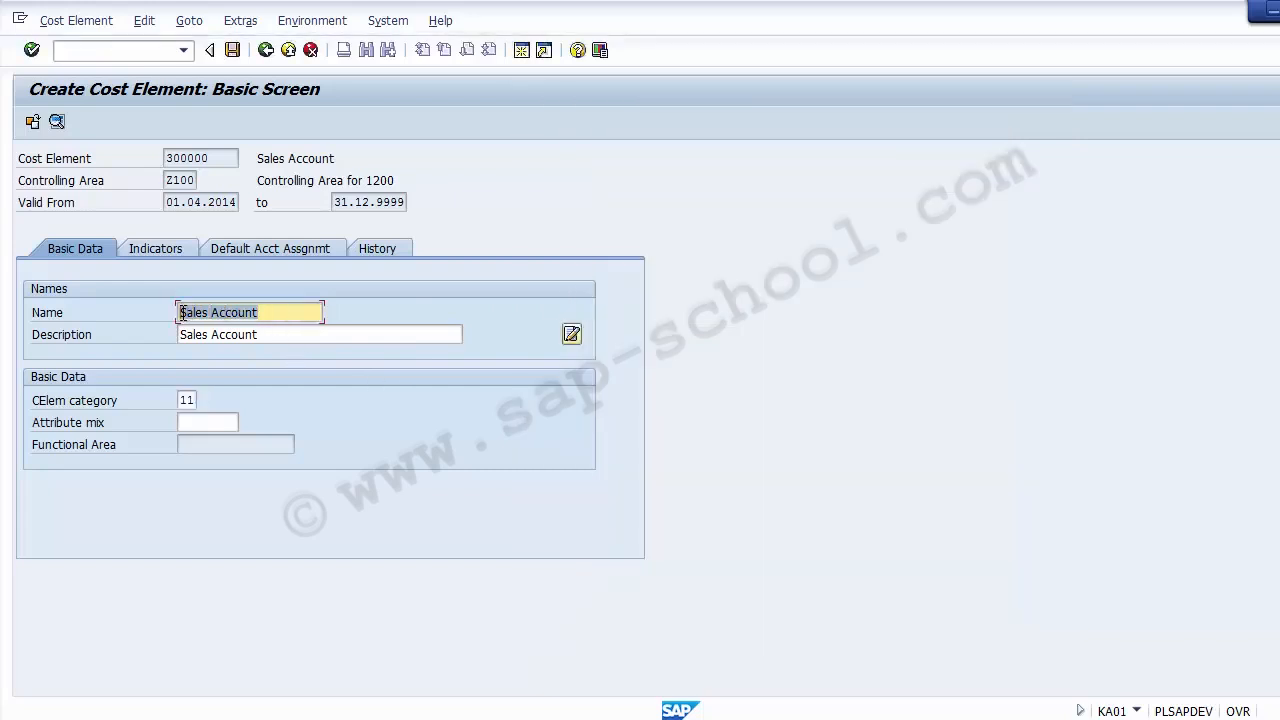
{"action": "left_click_drag", "start_coordinate": [276, 335], "coordinate": [178, 334]}
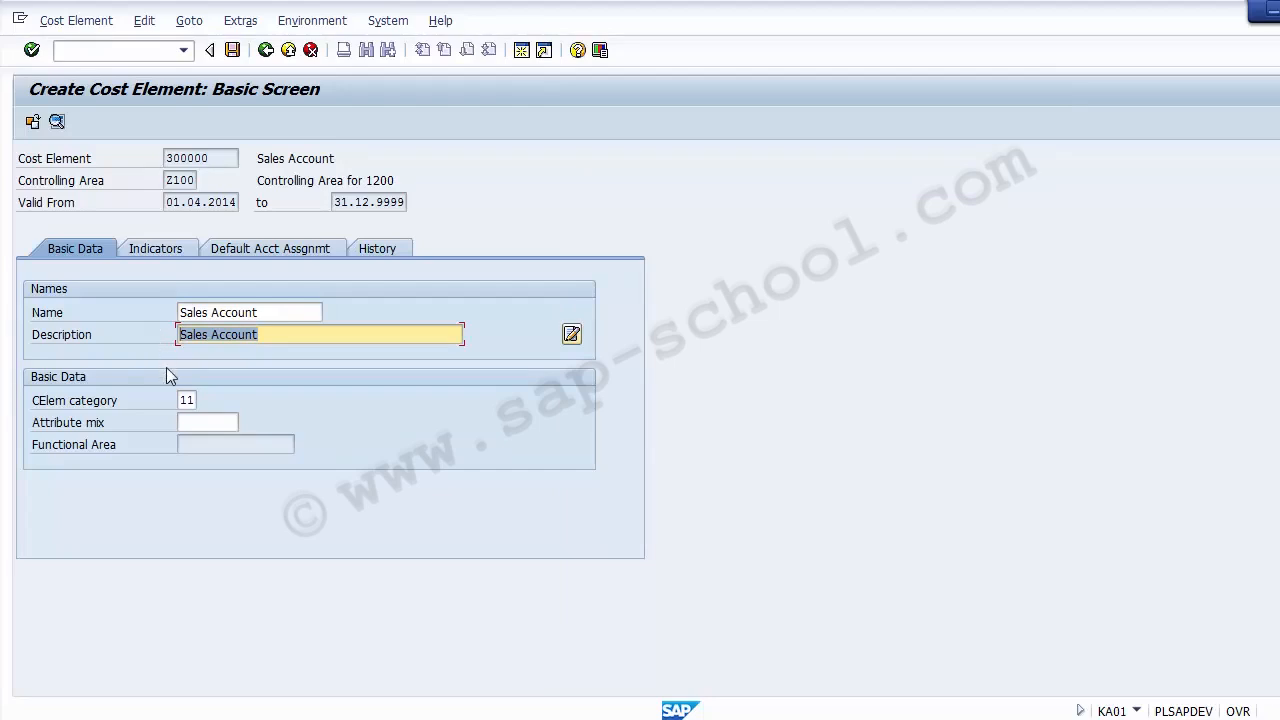
{"action": "left_click", "coordinate": [186, 400]}
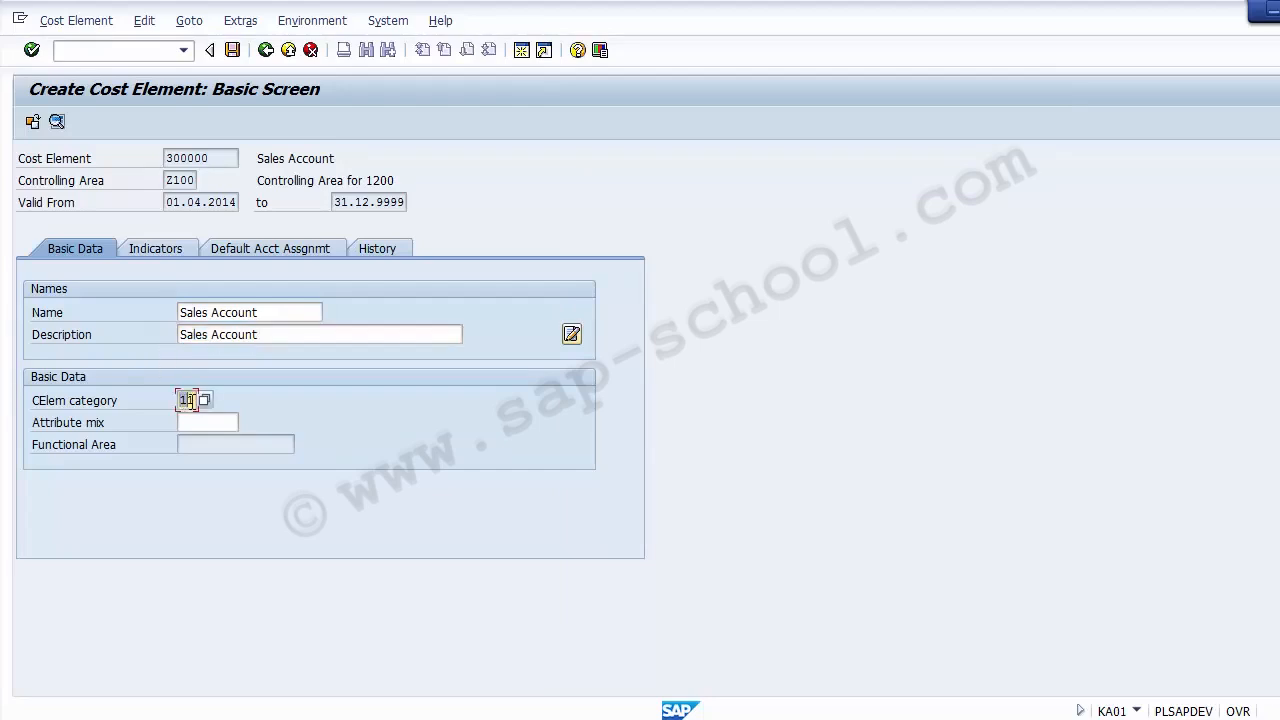
{"action": "left_click", "coordinate": [204, 400]}
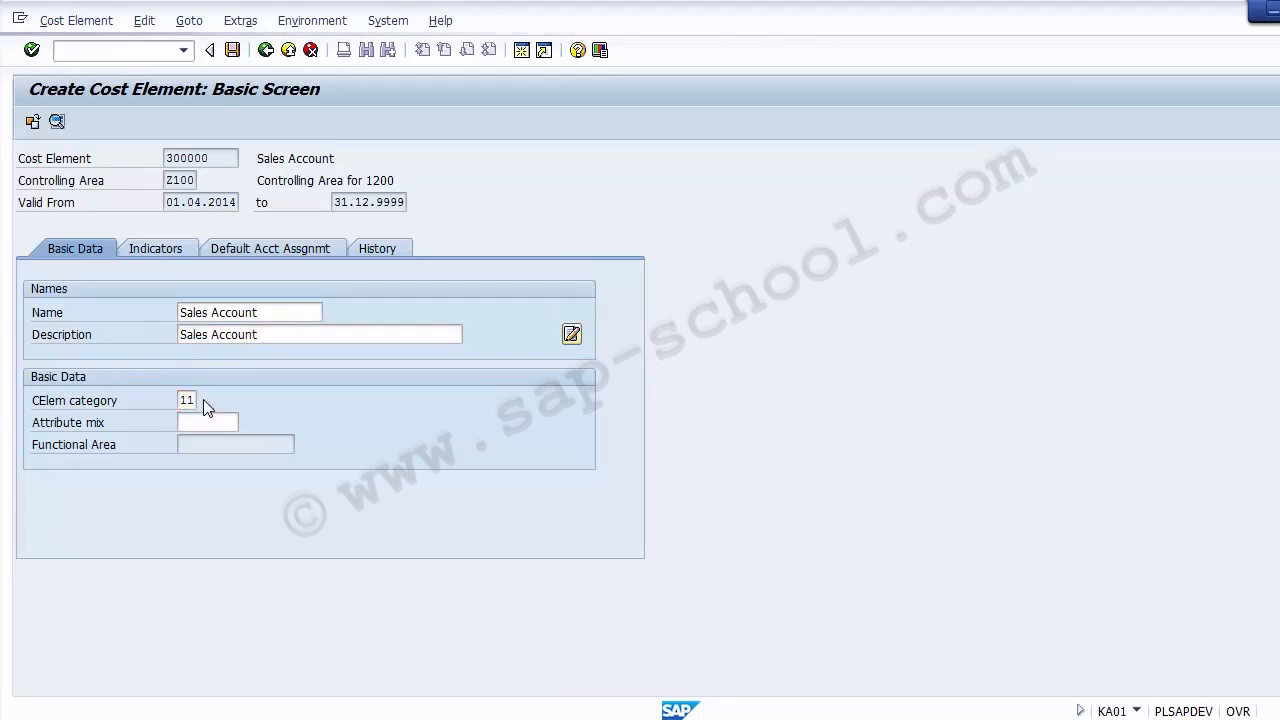
{"action": "left_click", "coordinate": [104, 250]}
{"action": "double_click", "coordinate": [104, 250]}
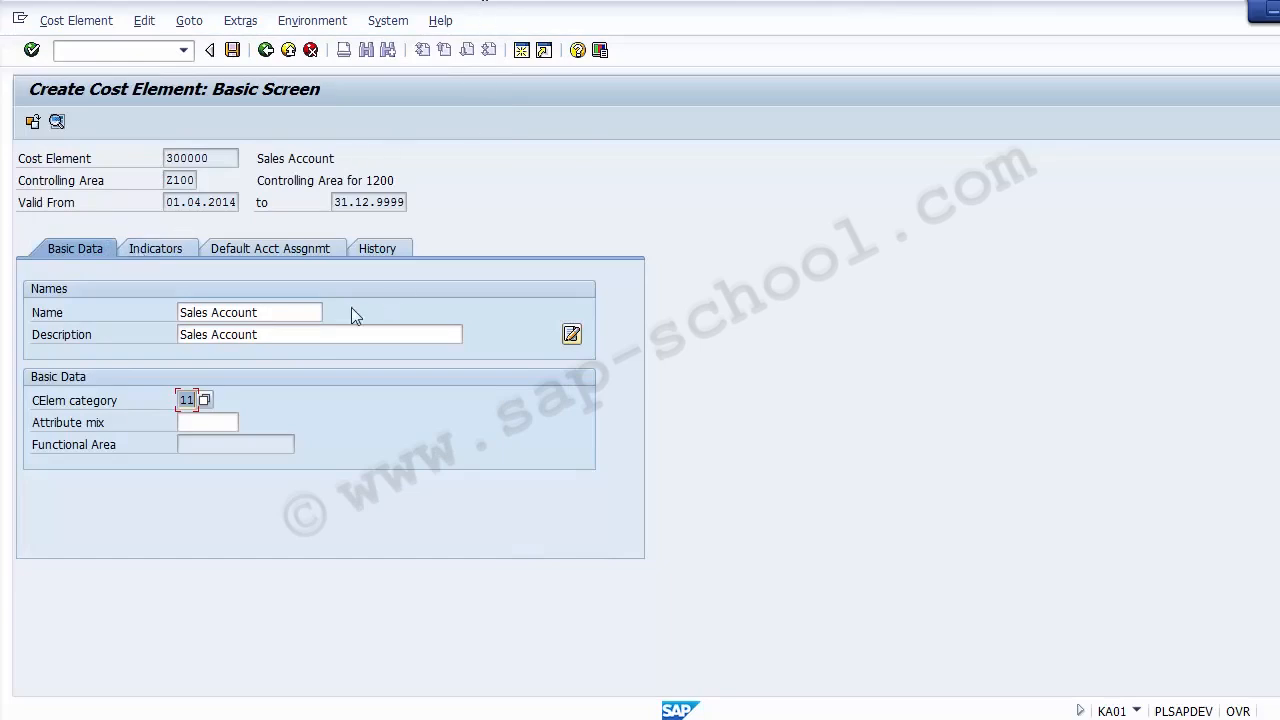
{"action": "left_click", "coordinate": [78, 428]}
{"action": "left_click", "coordinate": [188, 445]}
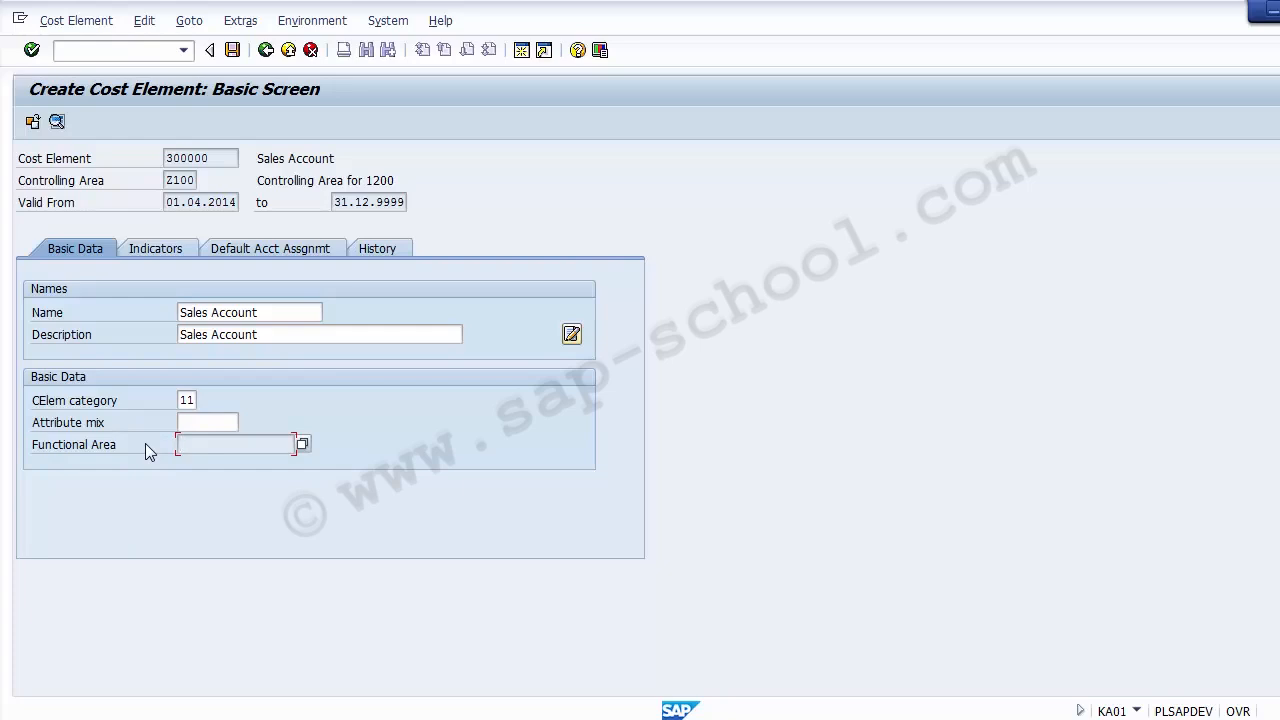
- Examine the consumption quantity indicators of the cost element, including the record quantity option and the unit of measure
{"action": "left_click", "coordinate": [163, 254]}
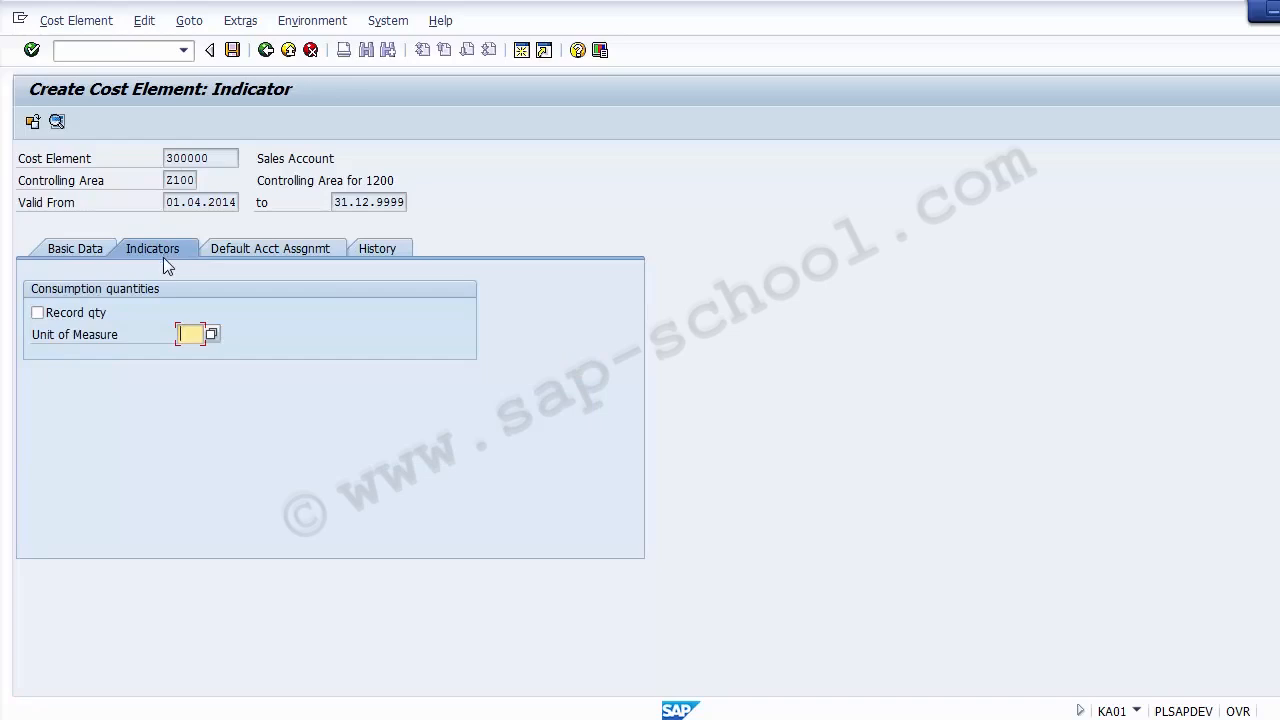
{"action": "left_click", "coordinate": [85, 322]}
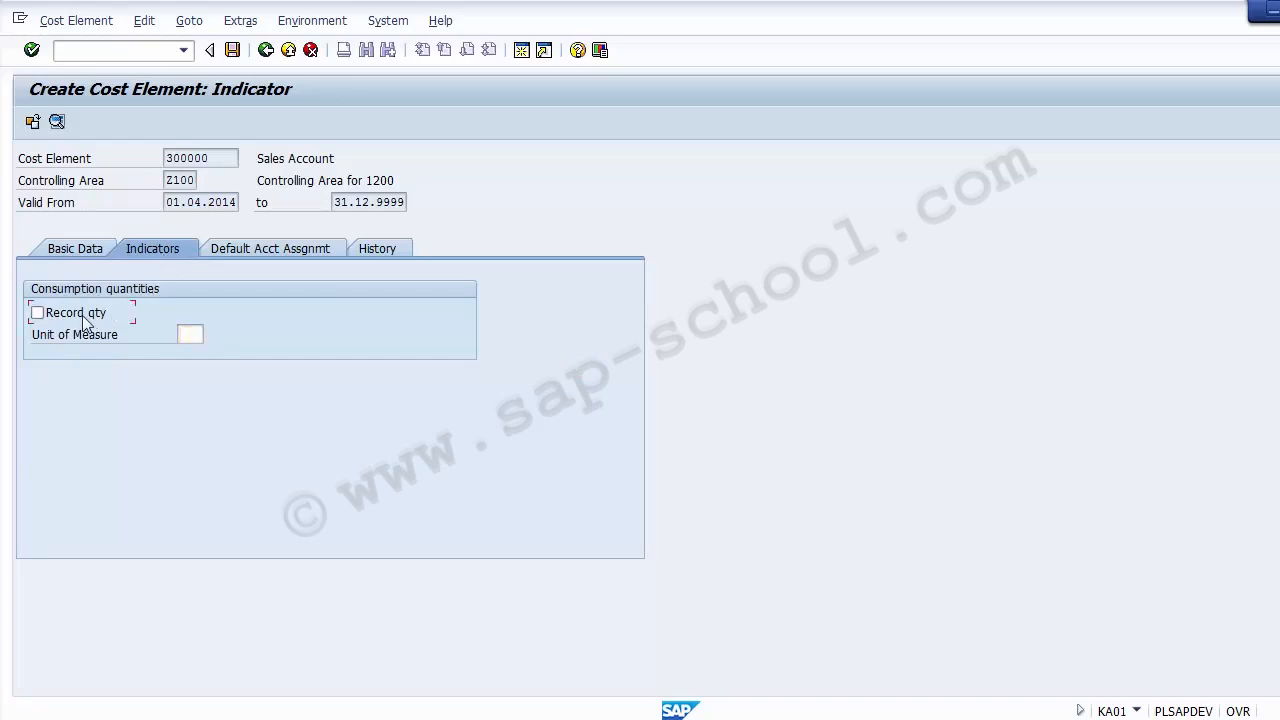
{"action": "left_click", "coordinate": [85, 322]}
{"action": "left_click", "coordinate": [190, 333]}
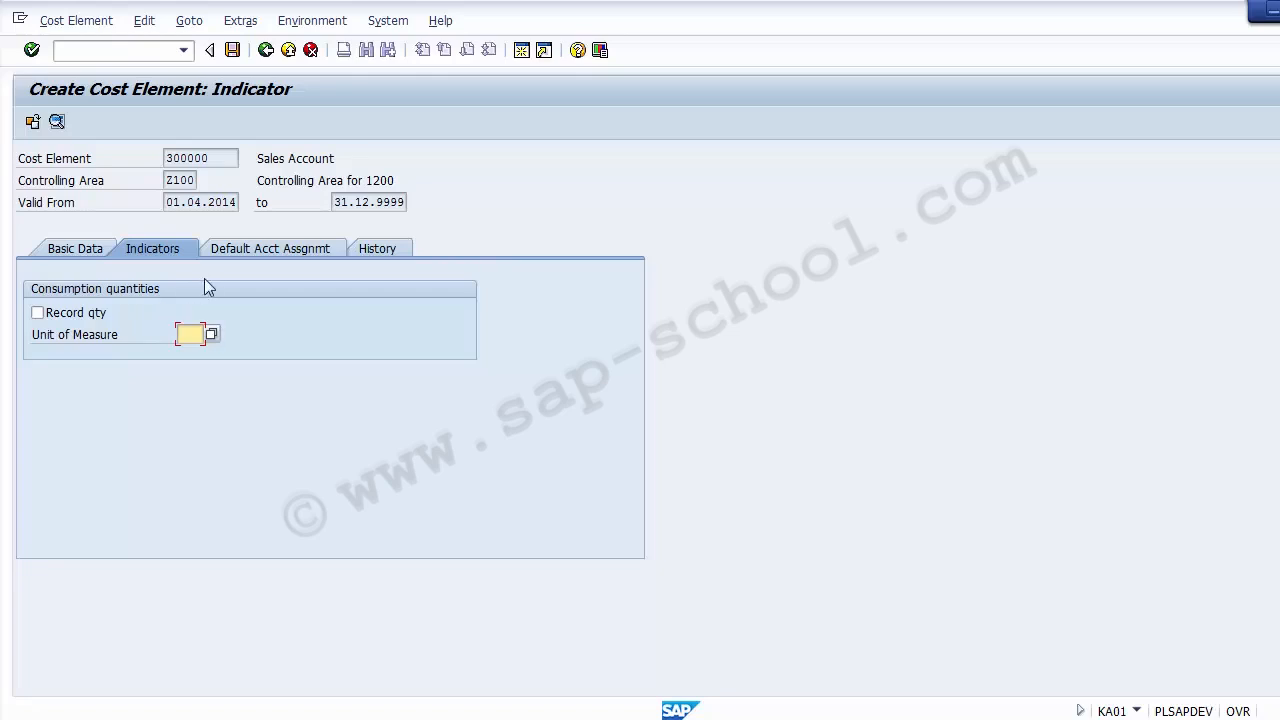
- Examine the cost center and order fields in the cost element's default account assignment
{"action": "left_click", "coordinate": [248, 256]}
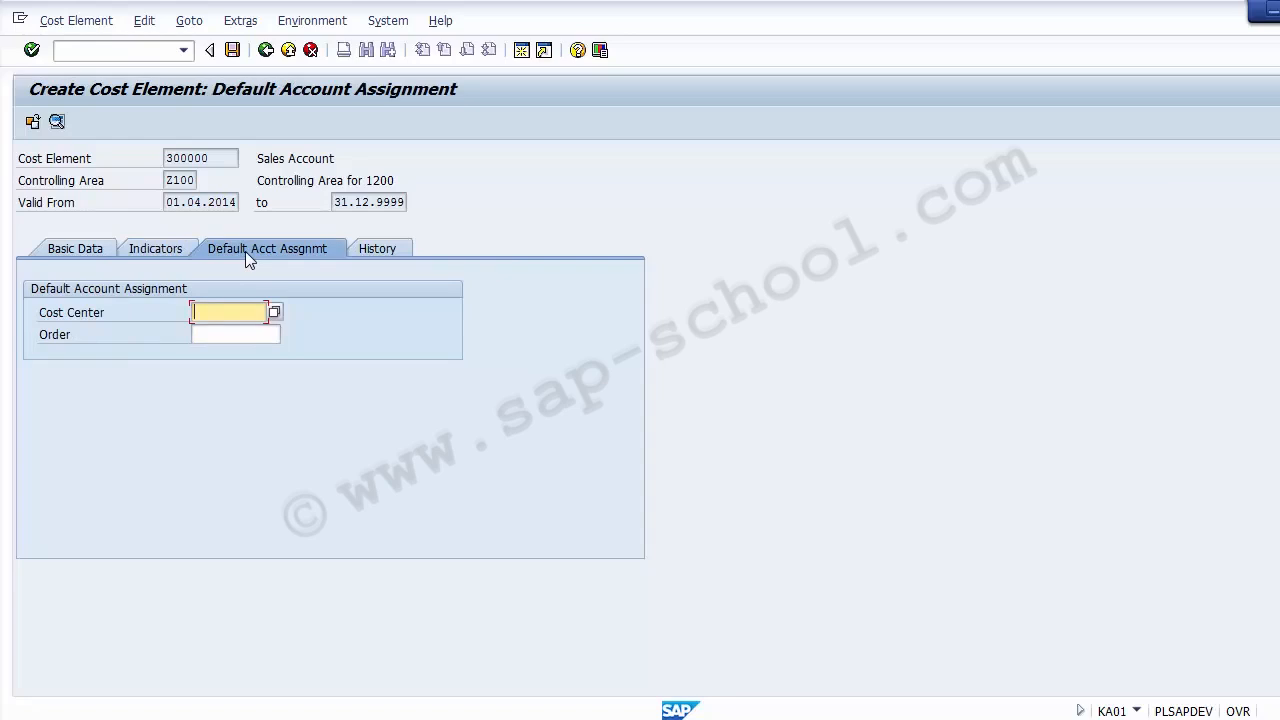
{"action": "left_click", "coordinate": [229, 340]}
{"action": "left_click", "coordinate": [217, 312]}
{"action": "left_click", "coordinate": [216, 333]}
{"action": "left_click", "coordinate": [212, 313]}
- Examine the cost element's history data, including creator and creation date, and display its change documents
{"action": "left_click", "coordinate": [369, 246]}
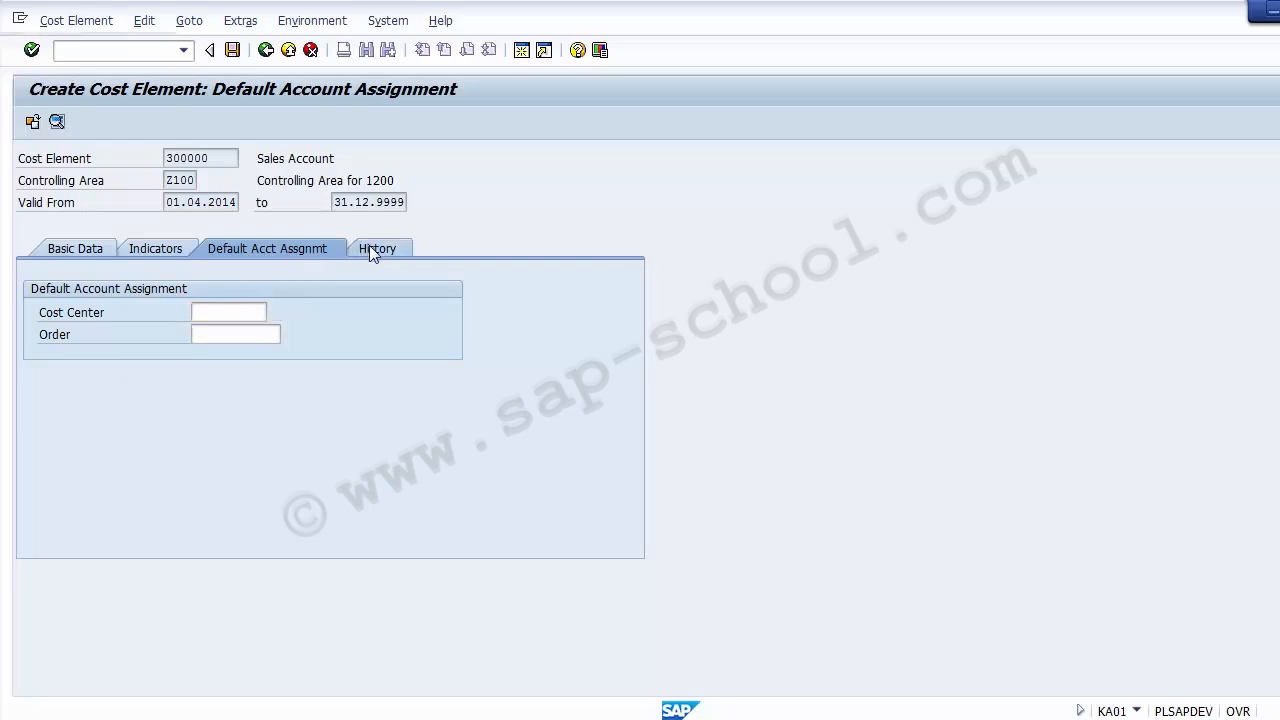
{"action": "left_click", "coordinate": [257, 315]}
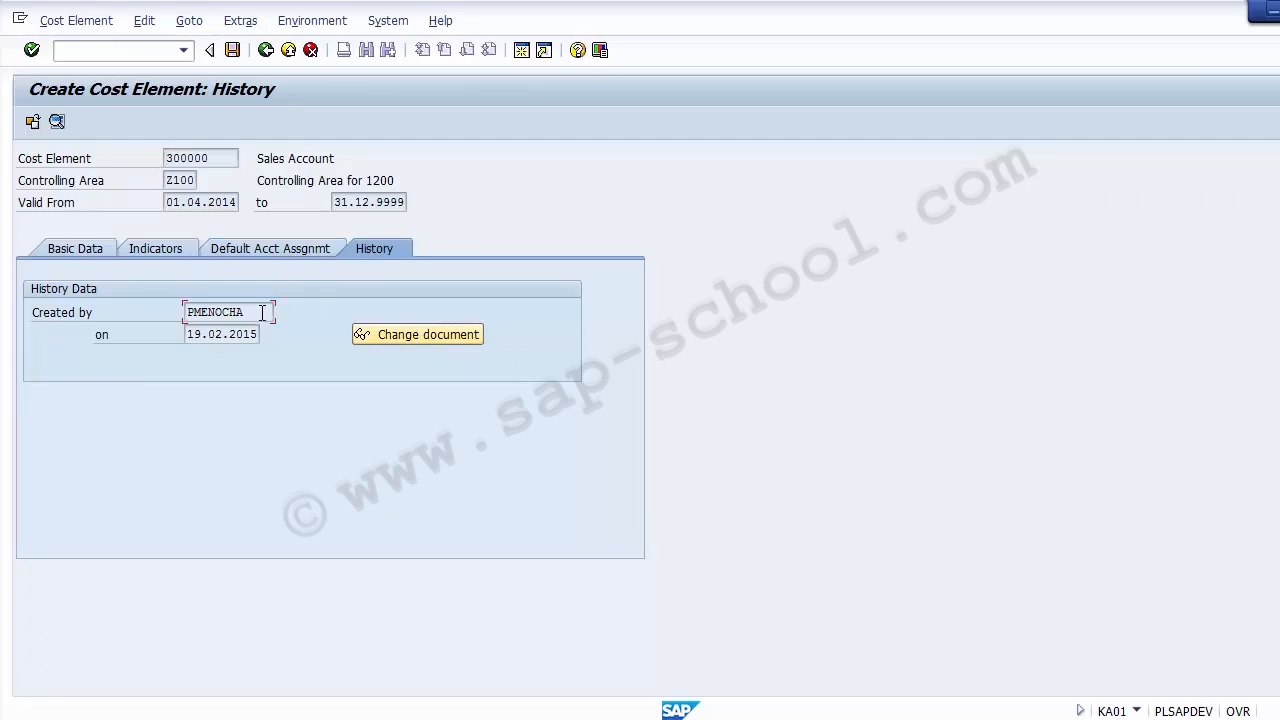
{"action": "mouse_move", "coordinate": [262, 313]}
{"action": "left_mouse_down"}
{"action": "mouse_move", "coordinate": [186, 314]}
{"action": "mouse_move", "coordinate": [183, 328]}
{"action": "mouse_move", "coordinate": [260, 334]}
{"action": "left_mouse_up"}
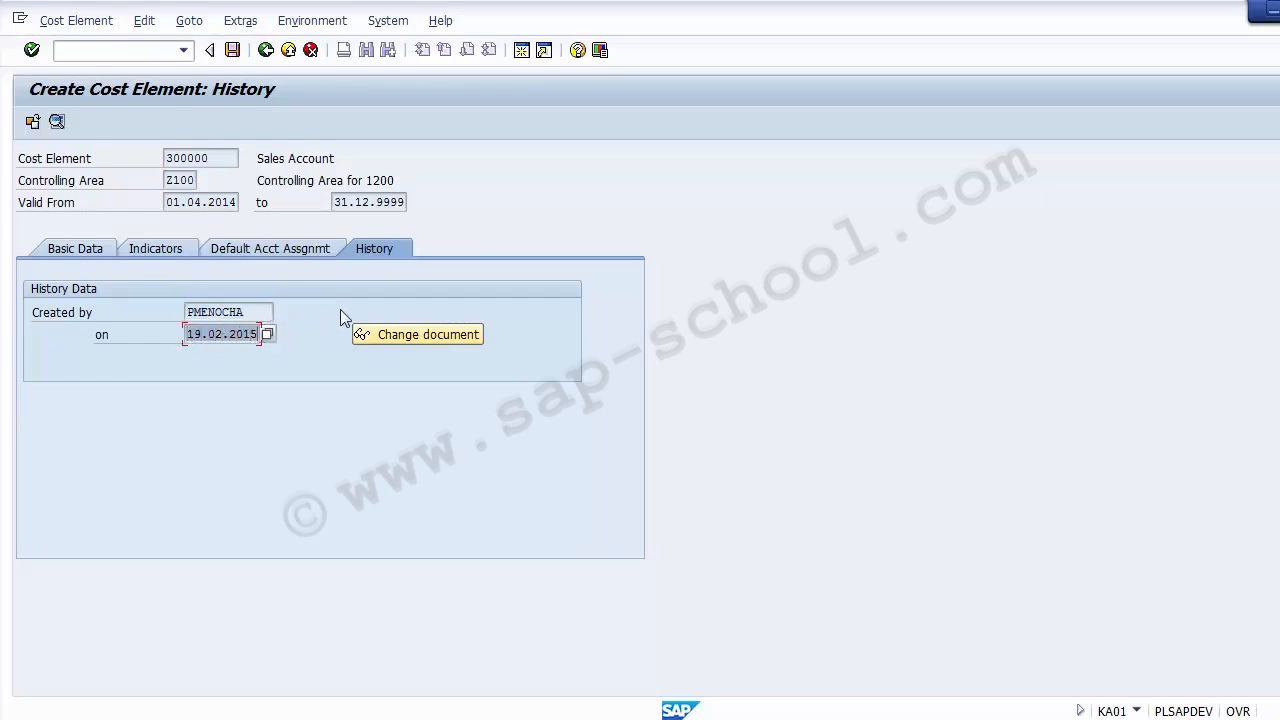
{"action": "left_click", "coordinate": [430, 341]}
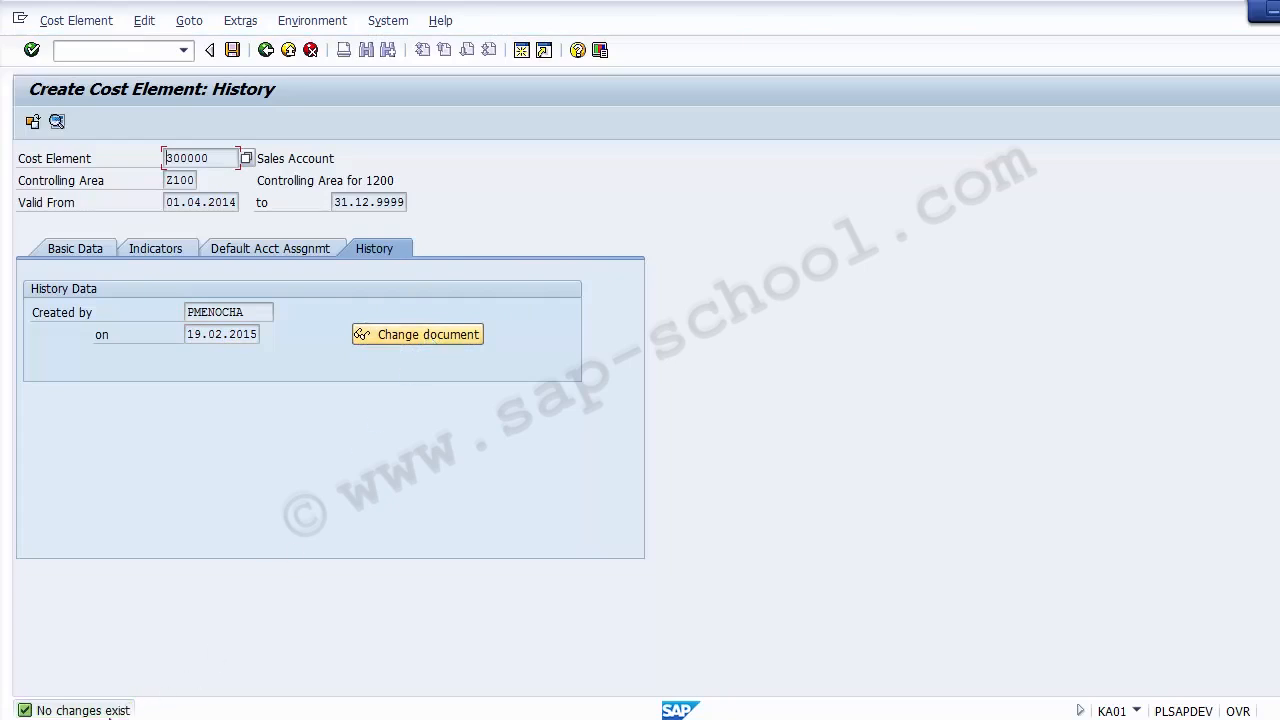
{"action": "left_click", "coordinate": [67, 248]}
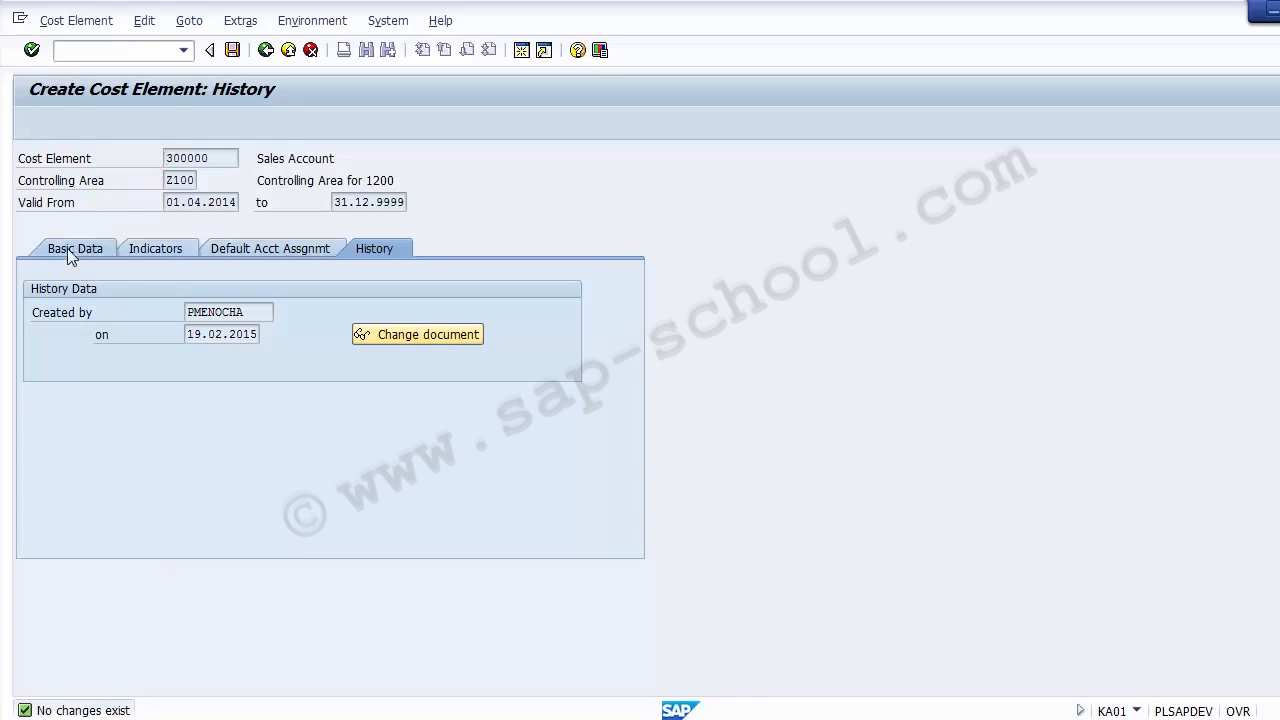
{"action": "left_click", "coordinate": [373, 245]}
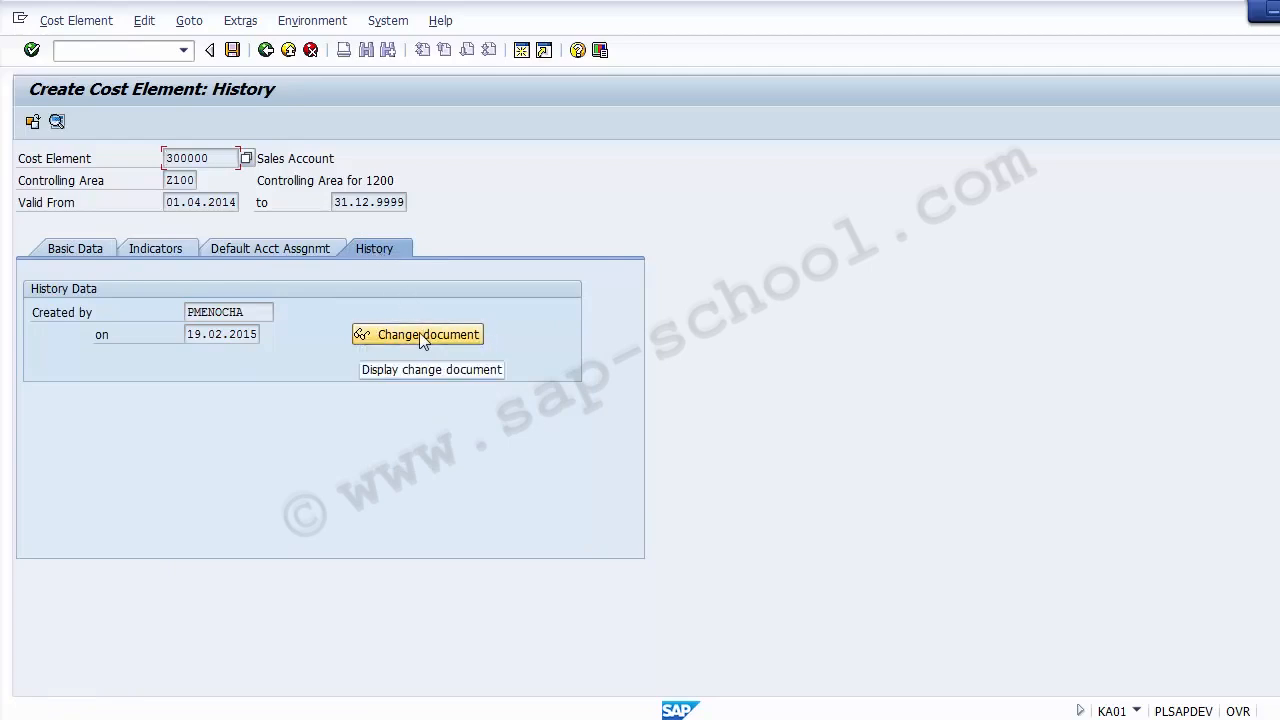
- Save the new primary cost element 300000
{"action": "left_click", "coordinate": [232, 52]}
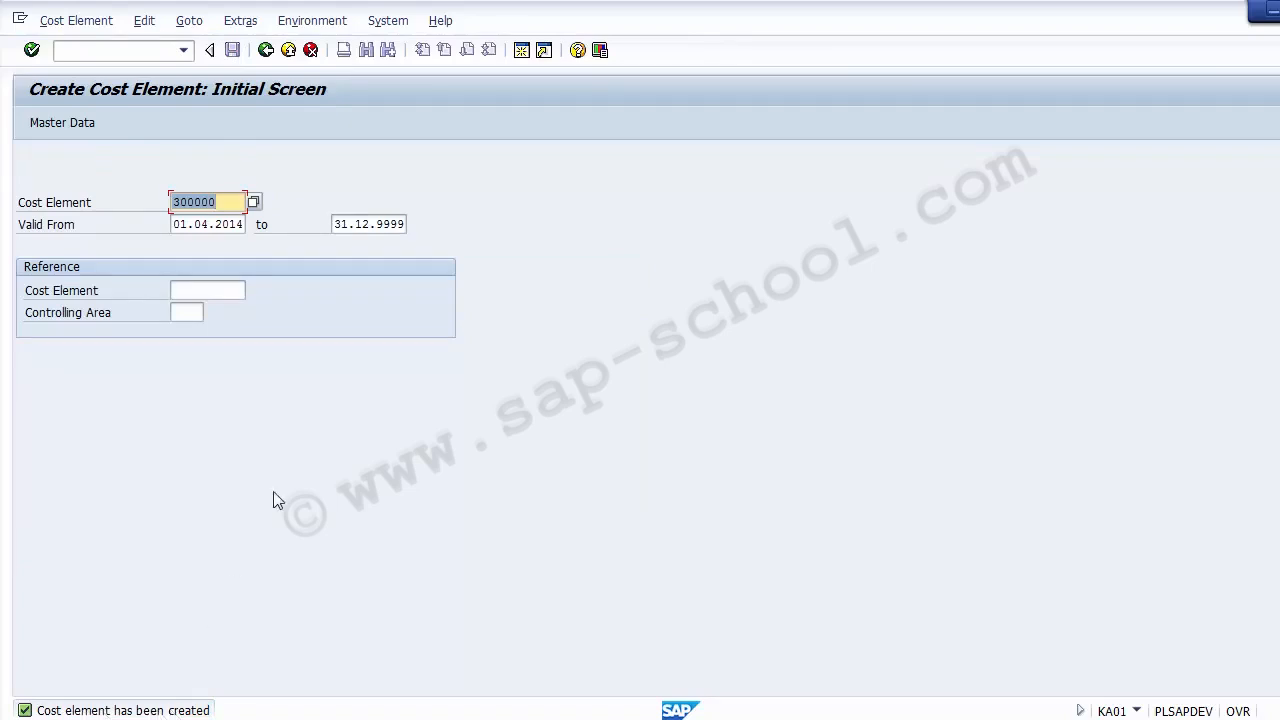
{"action": "left_click_drag", "start_coordinate": [229, 201], "coordinate": [170, 202]}
{"action": "left_click", "coordinate": [170, 202]}
{"action": "key", "text": "alt+Tab"}
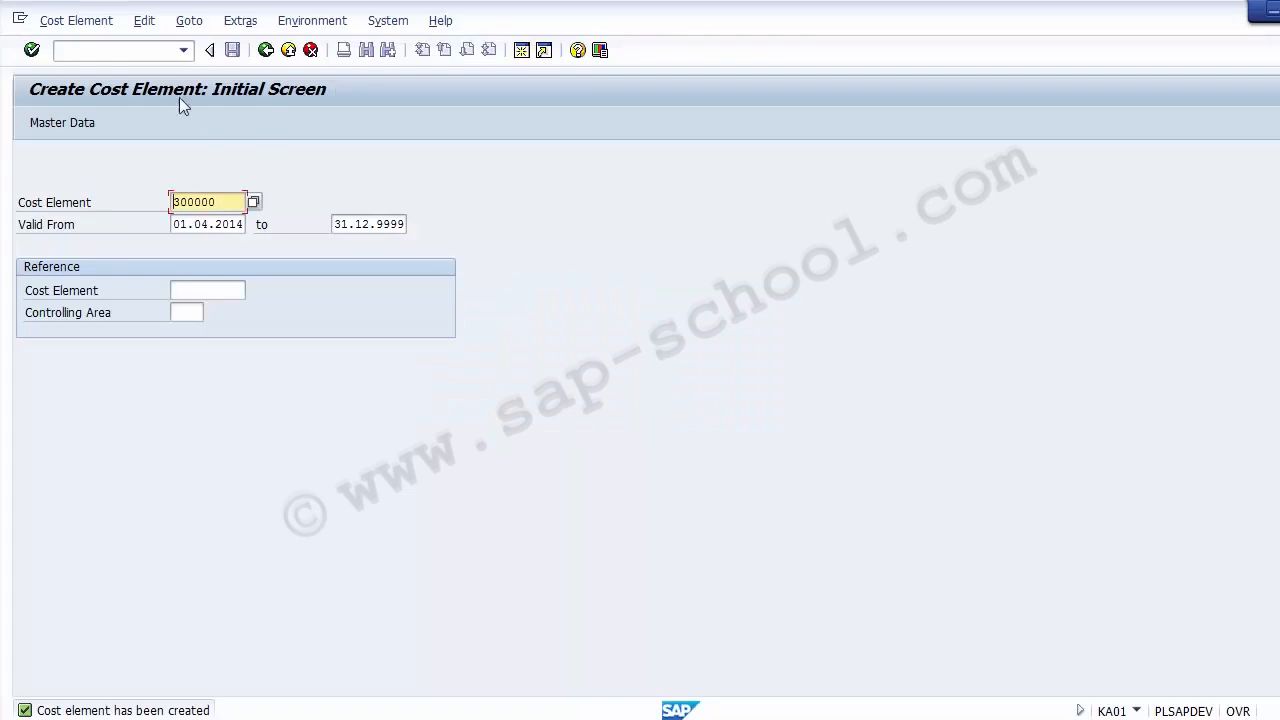
- Replace the current transaction with KA02 for changing cost elements, using the command /nKA02
{"action": "left_click", "coordinate": [87, 50]}
{"action": "type", "text": "/"}
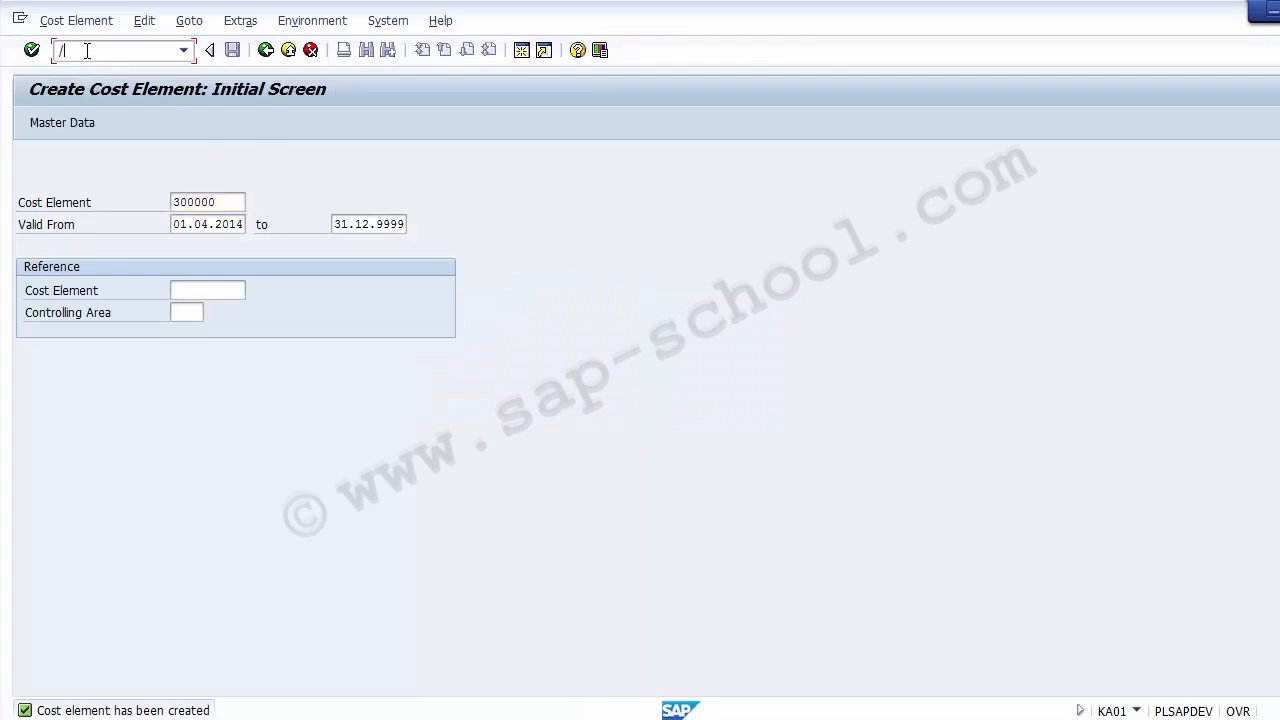
{"action": "type", "text": "nKA02"}
{"action": "key", "text": "Return"}
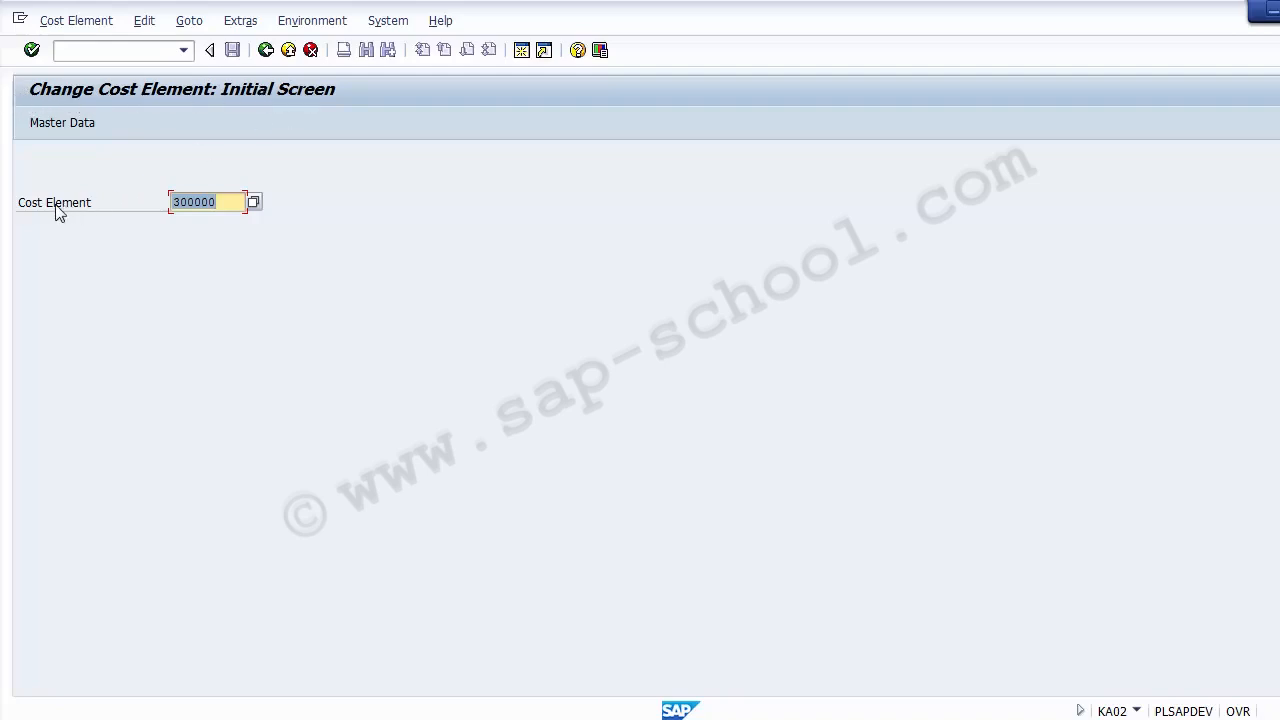
- Open the master data of cost element 300000 for changing
{"action": "left_click_drag", "start_coordinate": [229, 204], "coordinate": [151, 201]}
{"action": "left_click", "coordinate": [230, 203]}
{"action": "key", "text": "Return"}
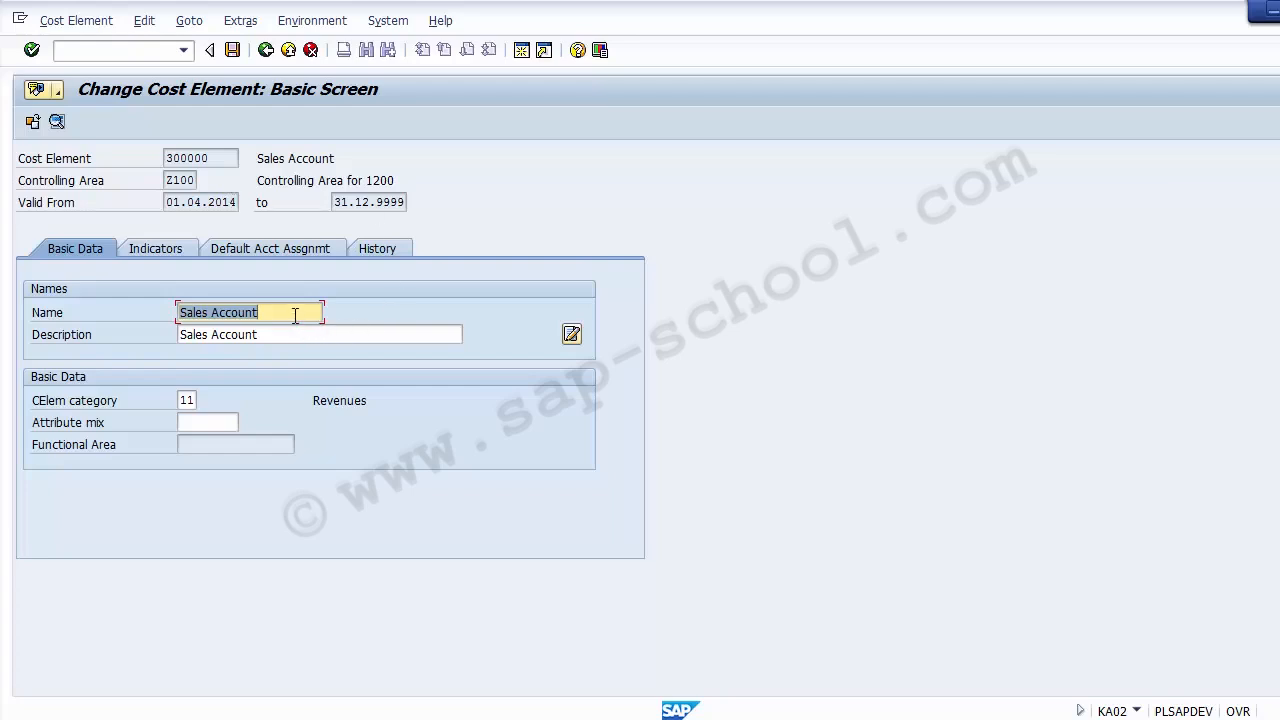
- Review the changeable fields in the cost element's basic data, indicators and default account assignment
{"action": "left_click", "coordinate": [294, 318]}
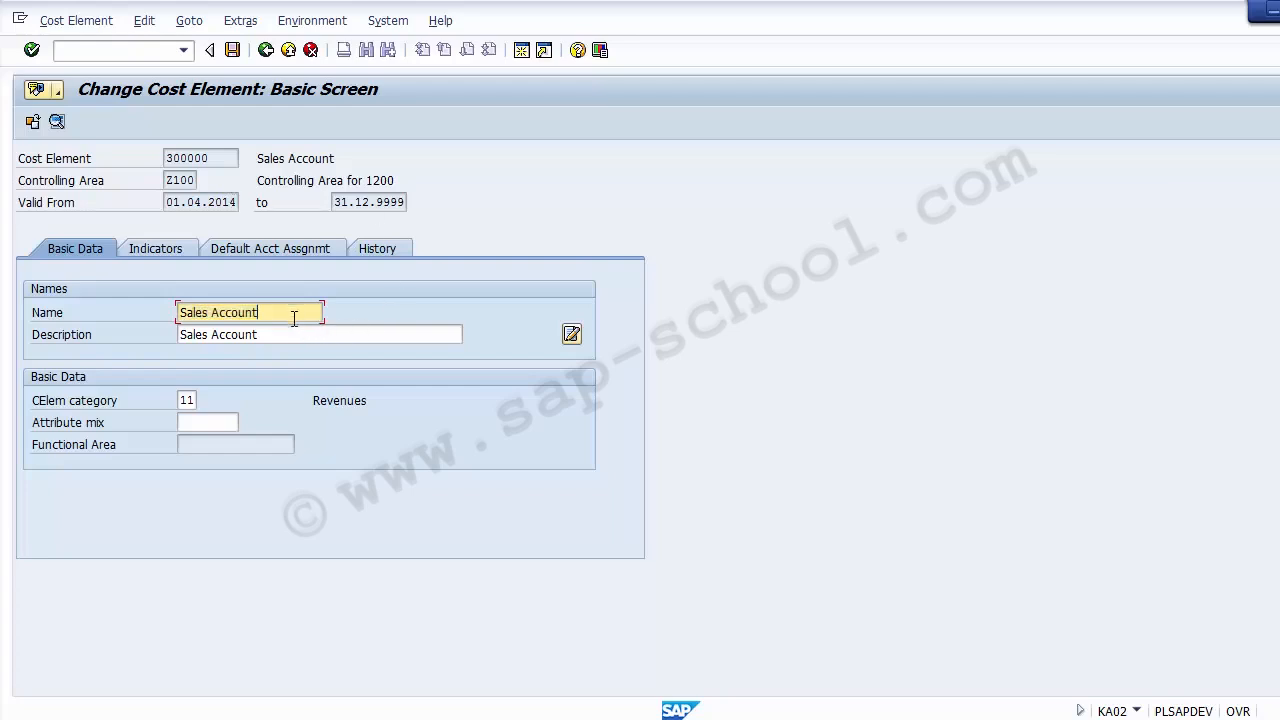
{"action": "left_click", "coordinate": [192, 400]}
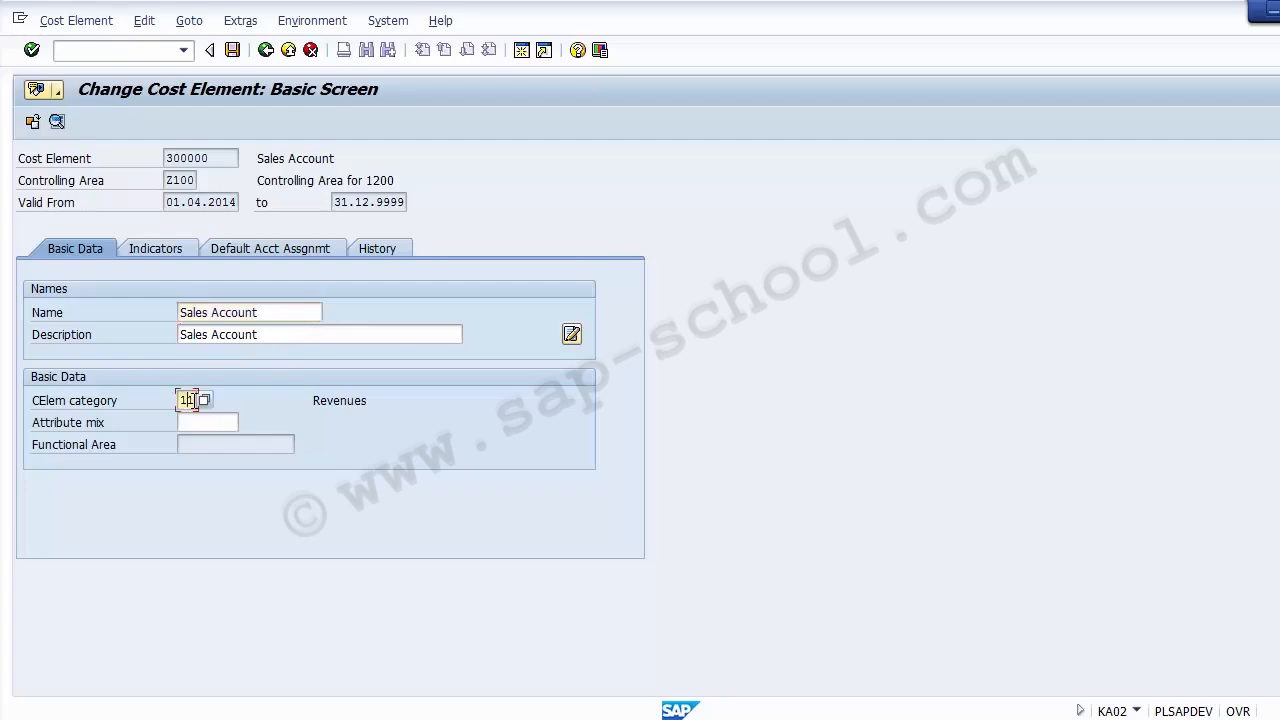
{"action": "left_click", "coordinate": [150, 251]}
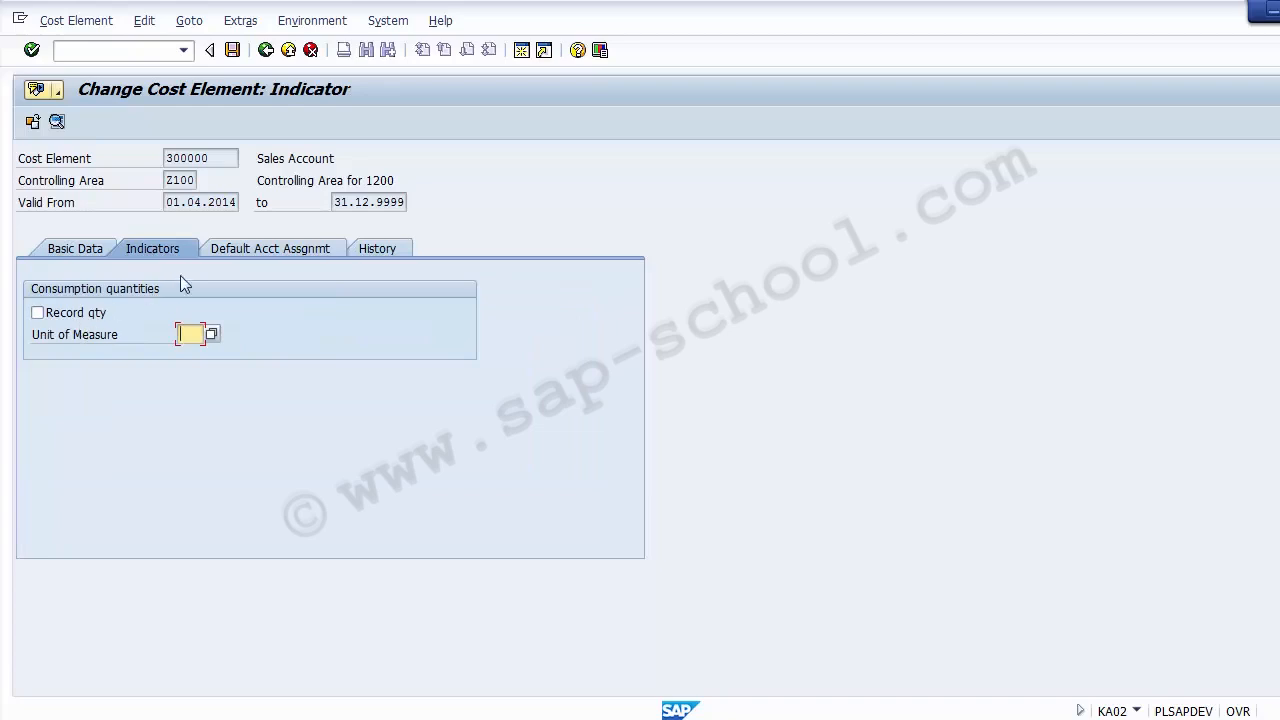
{"action": "left_click", "coordinate": [250, 255]}
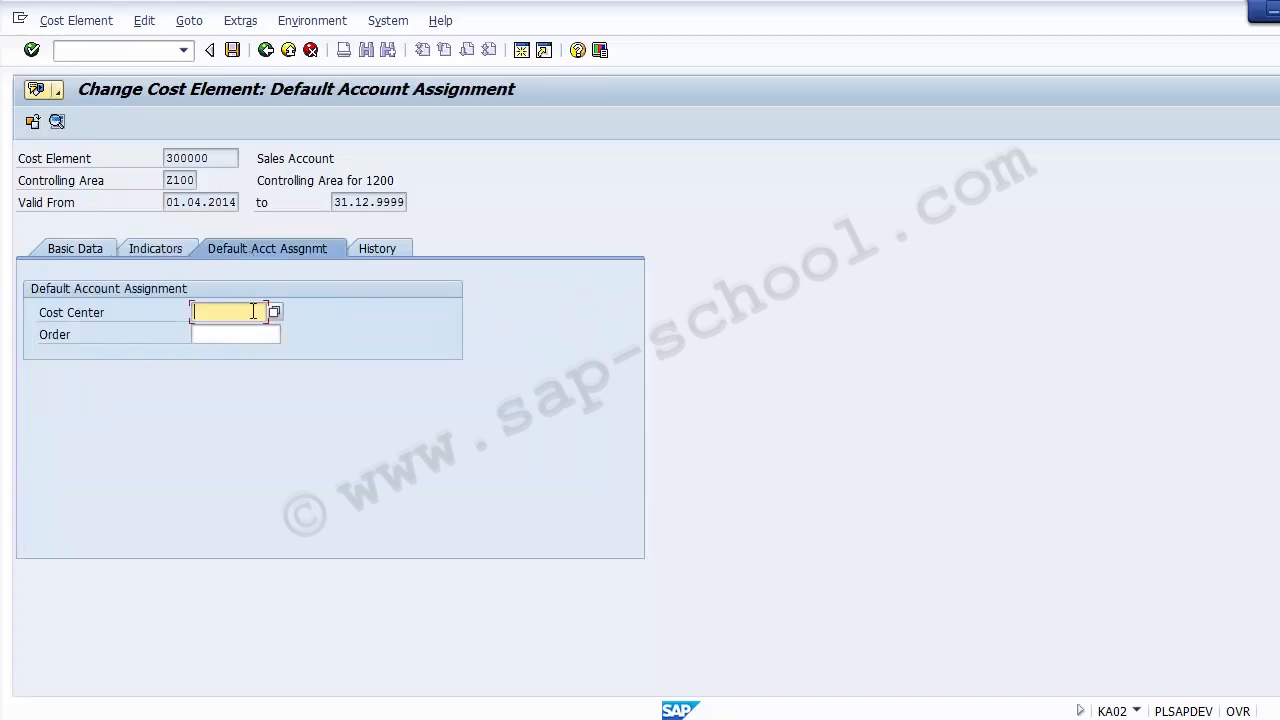
- Change the cost element's description in the basic data to "Sales Account (Domestic)" and save the cost element
{"action": "left_click", "coordinate": [79, 251]}
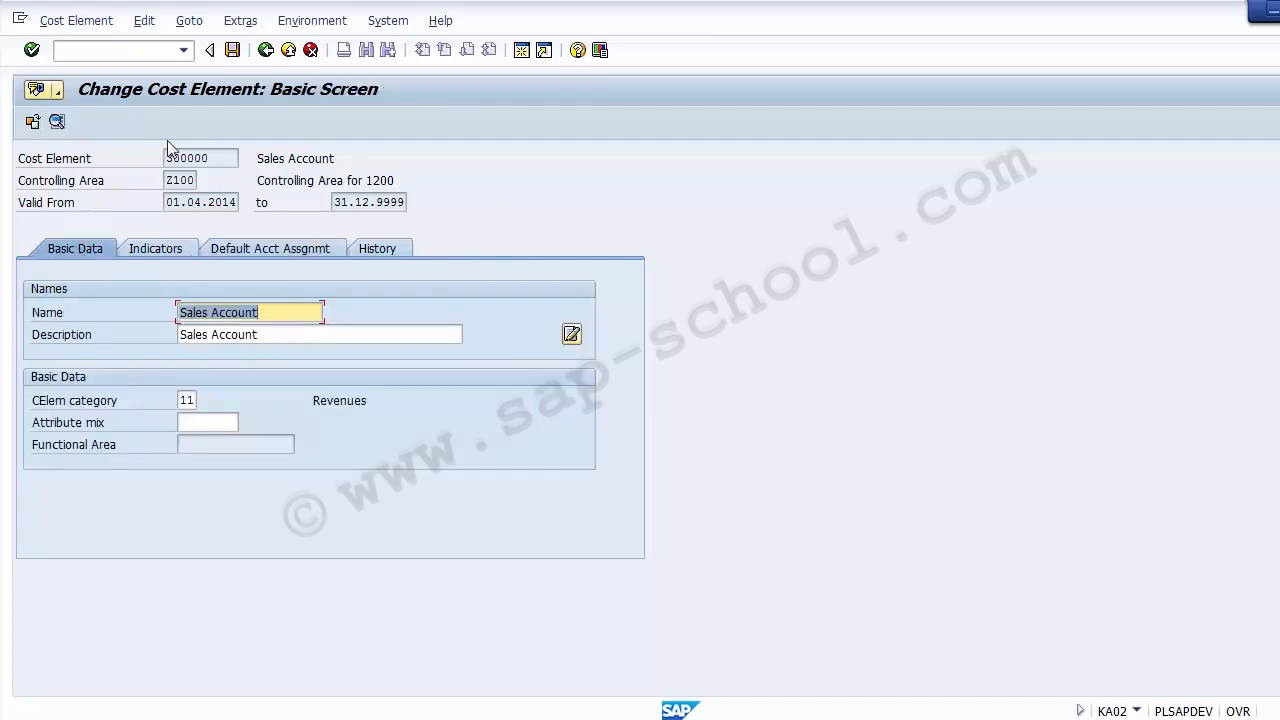
{"action": "left_click", "coordinate": [286, 342]}
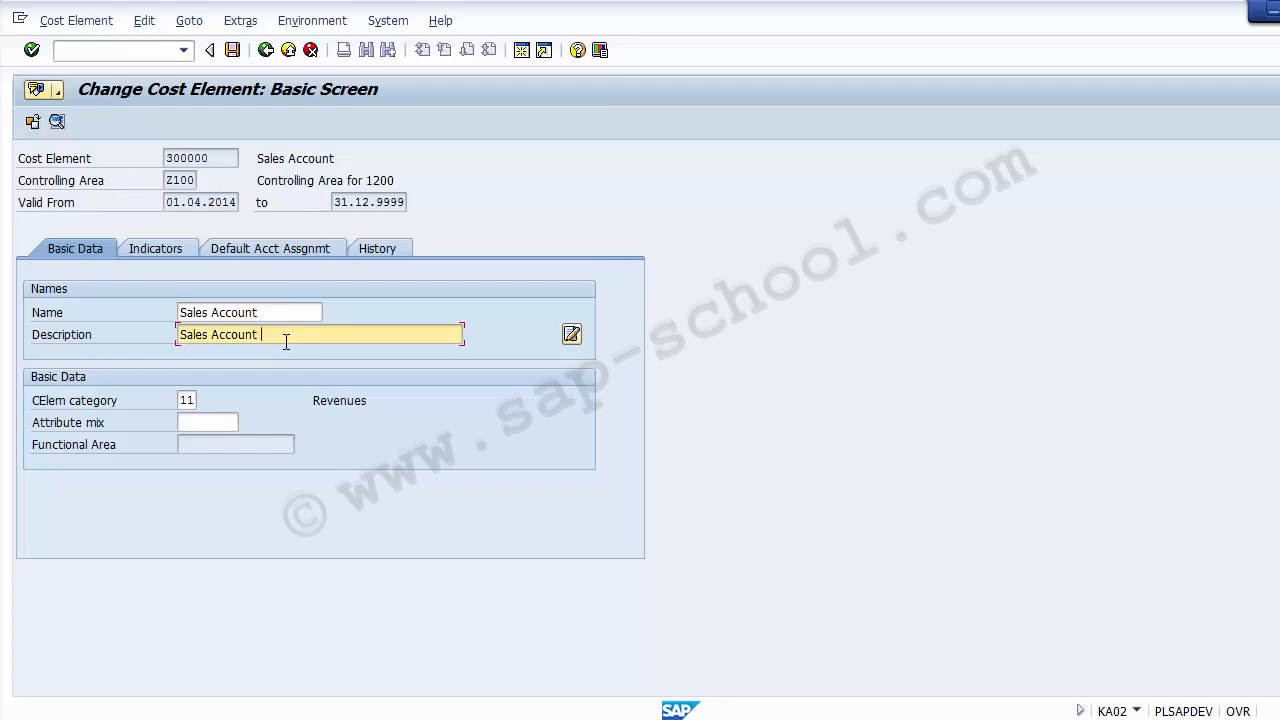
{"action": "type", "text": "()"}
{"action": "type", "text": "Domestic"}
{"action": "type", "text": ")"}
{"action": "left_click", "coordinate": [232, 50]}
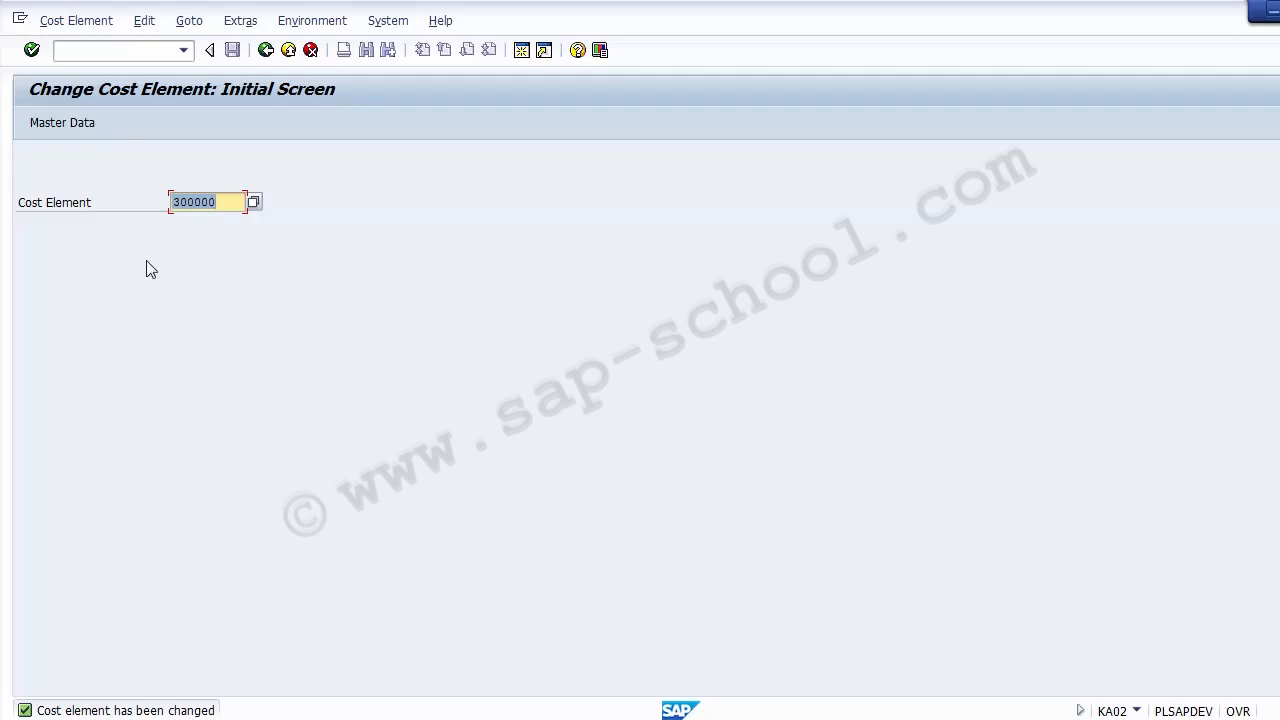
- Reopen cost element 300000 and examine the change record of its Description field through the history's change documents
{"action": "key", "text": "Return"}
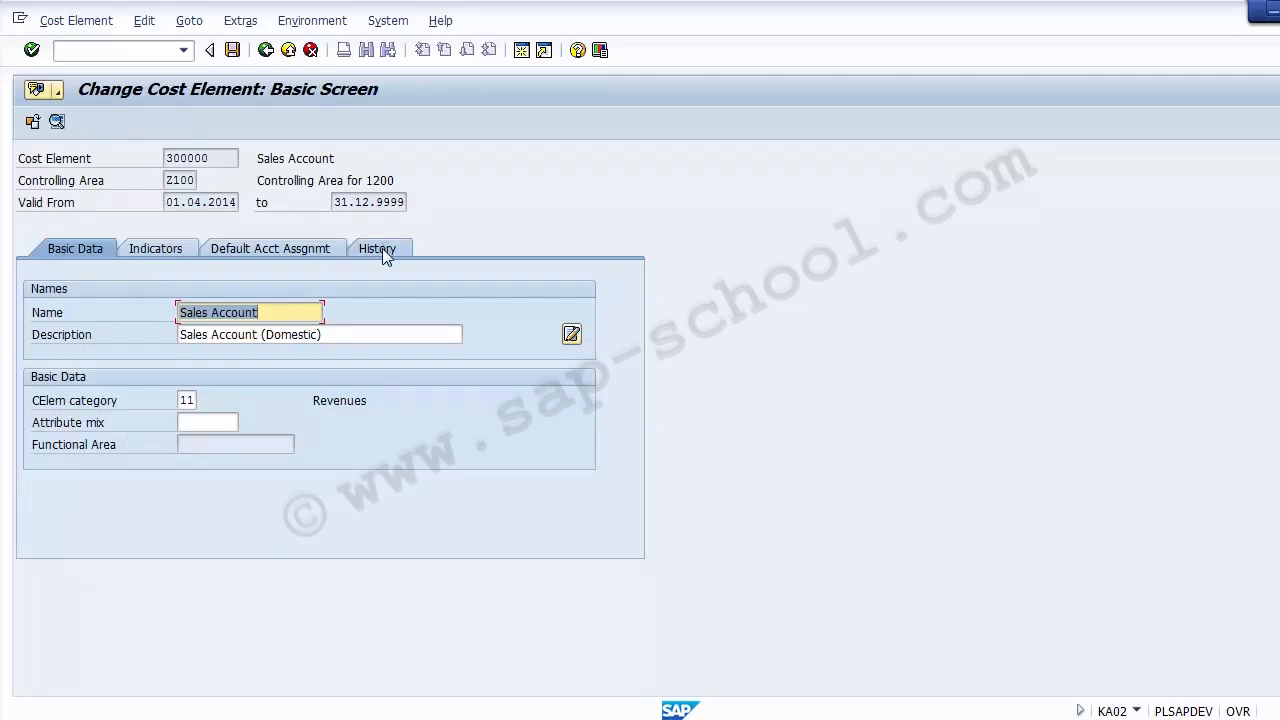
{"action": "left_click", "coordinate": [382, 248]}
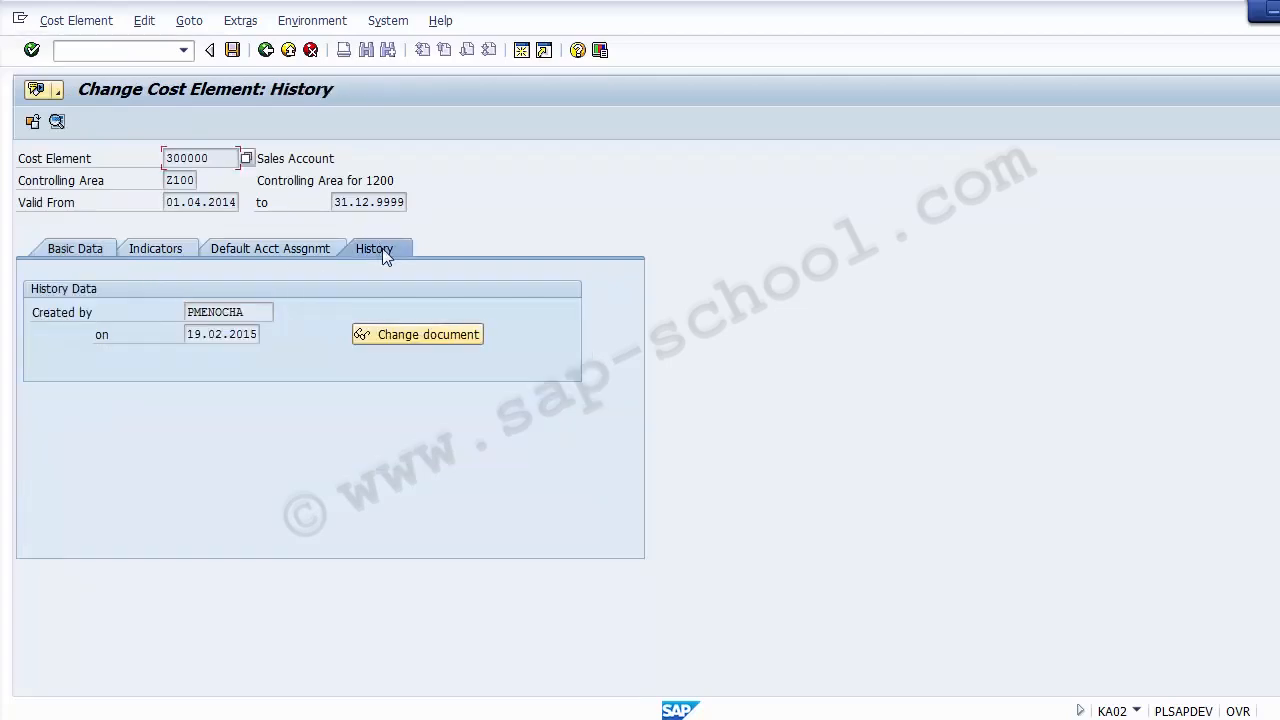
{"action": "left_click", "coordinate": [418, 338]}
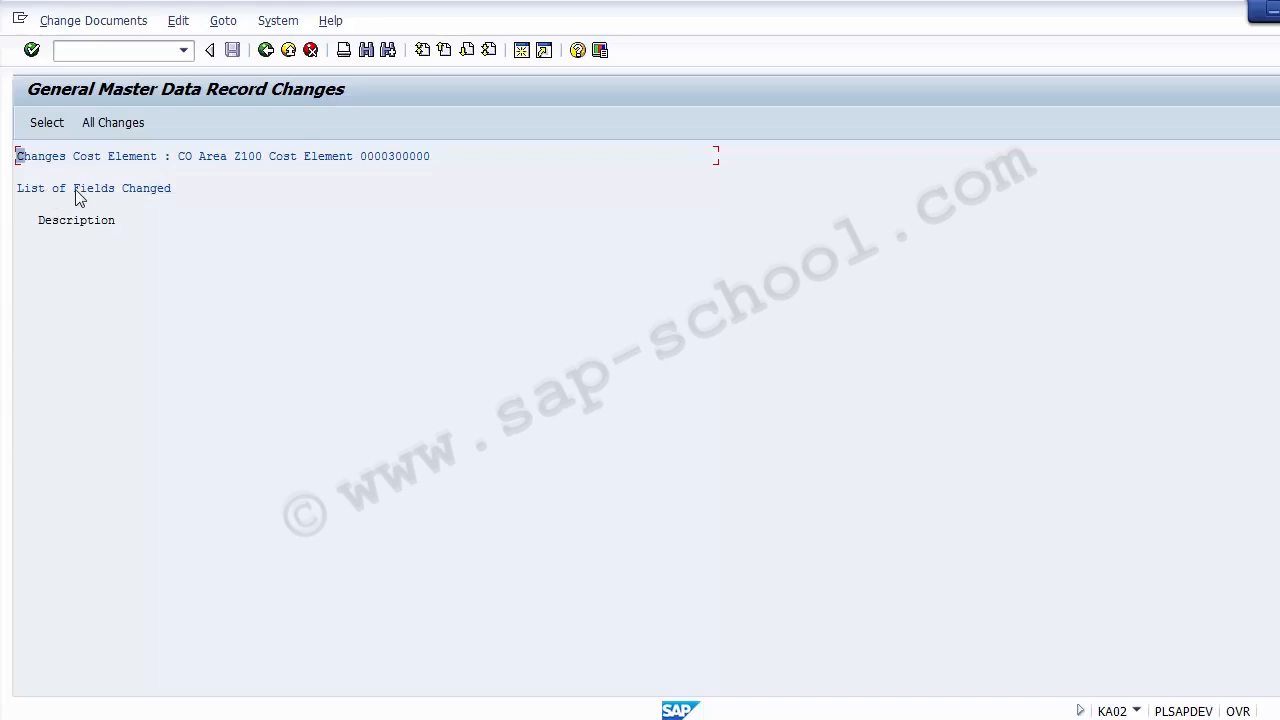
{"action": "double_click", "coordinate": [74, 228]}
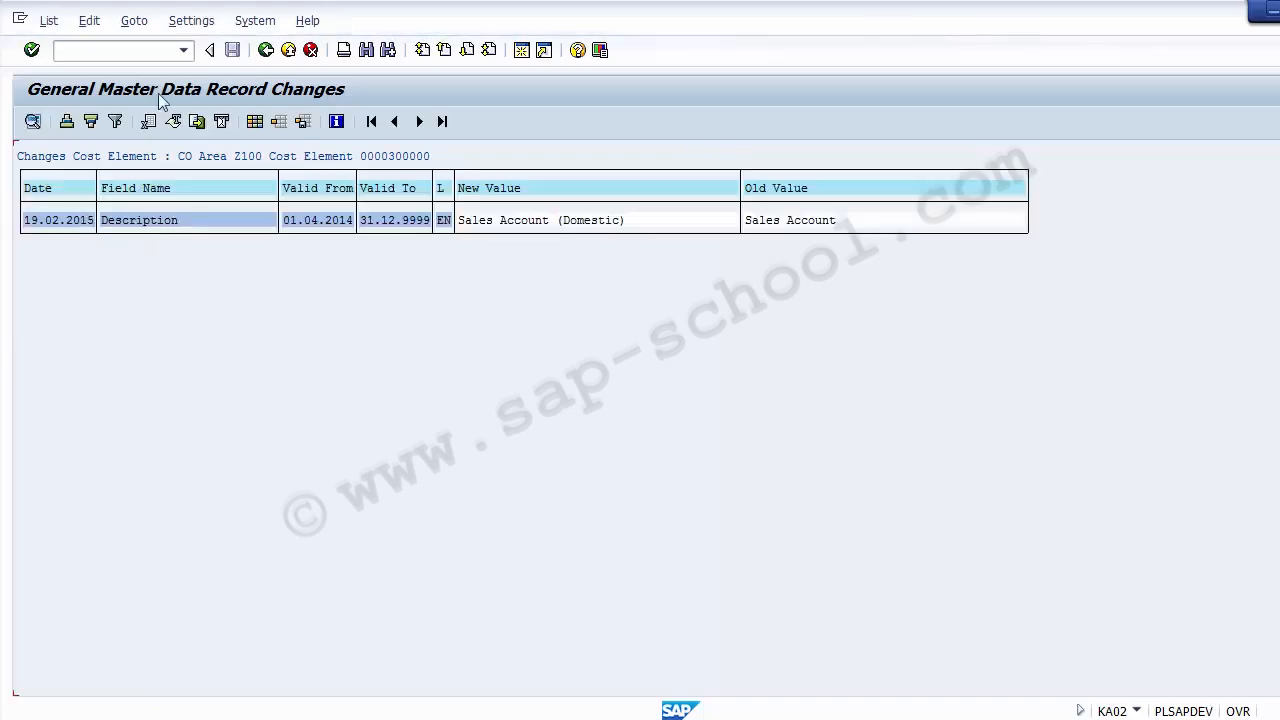
{"action": "left_click", "coordinate": [265, 50]}
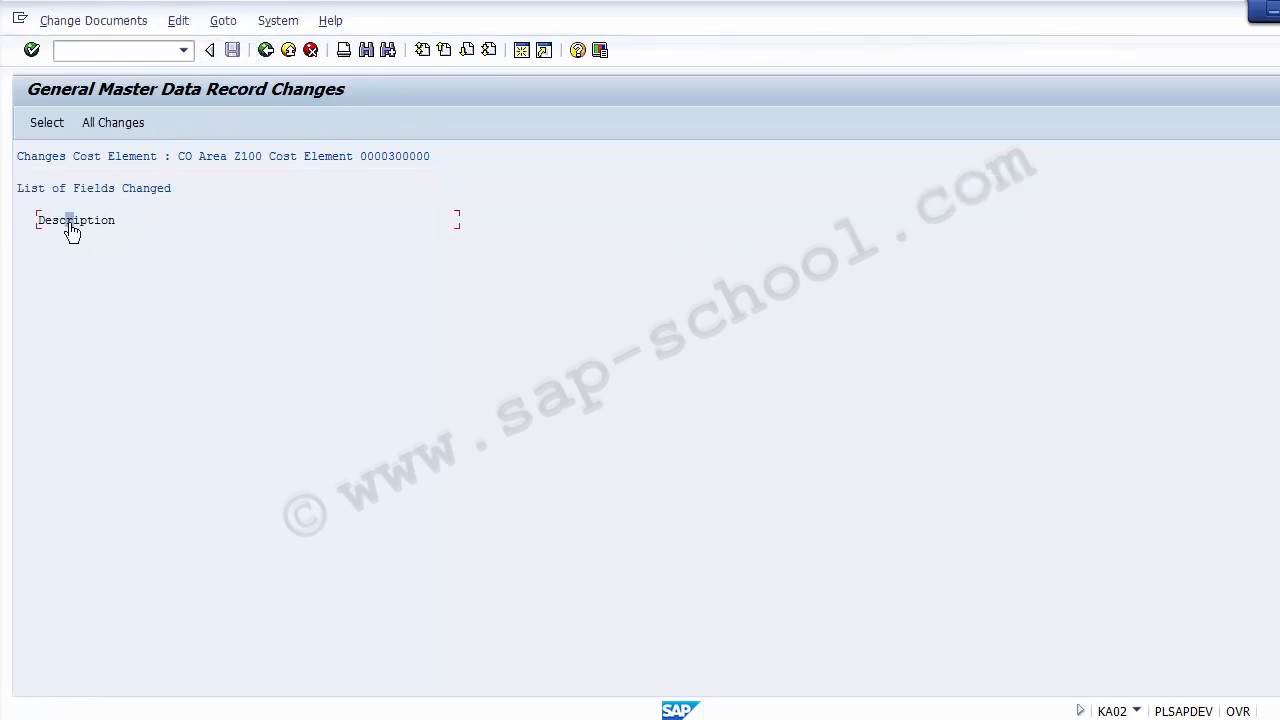
{"action": "double_click", "coordinate": [72, 229]}
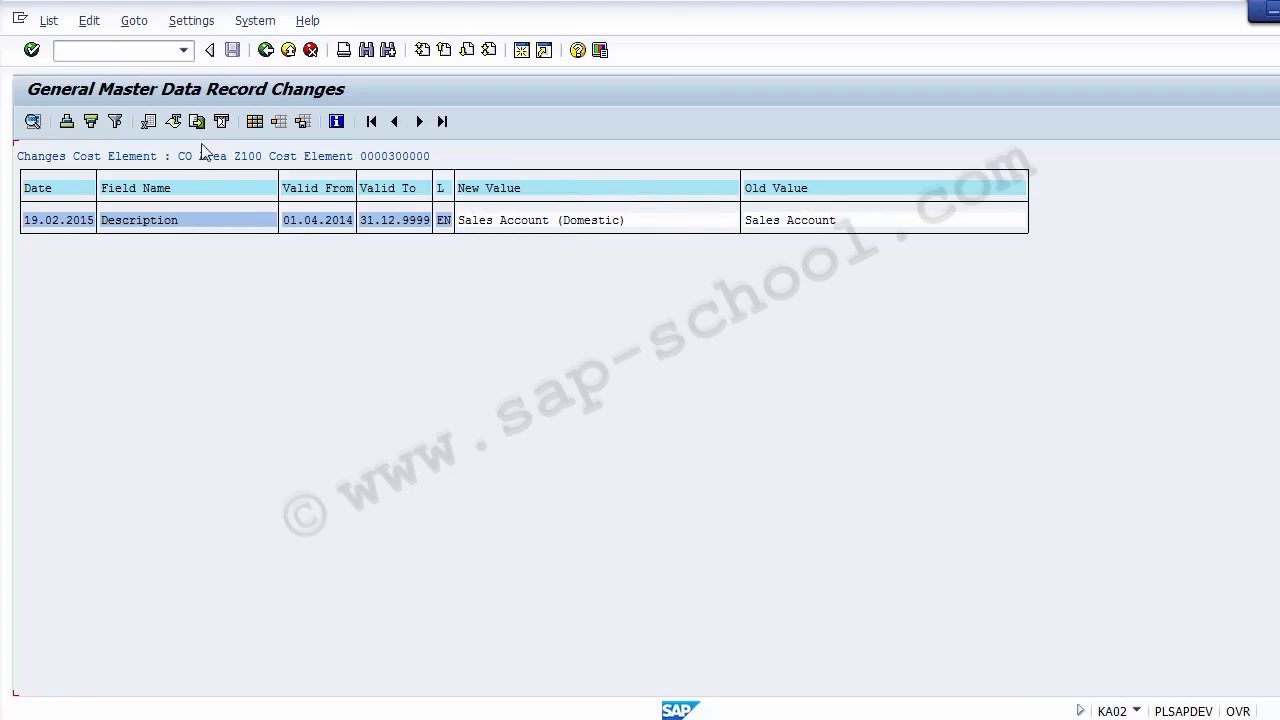
{"action": "left_click", "coordinate": [266, 57]}
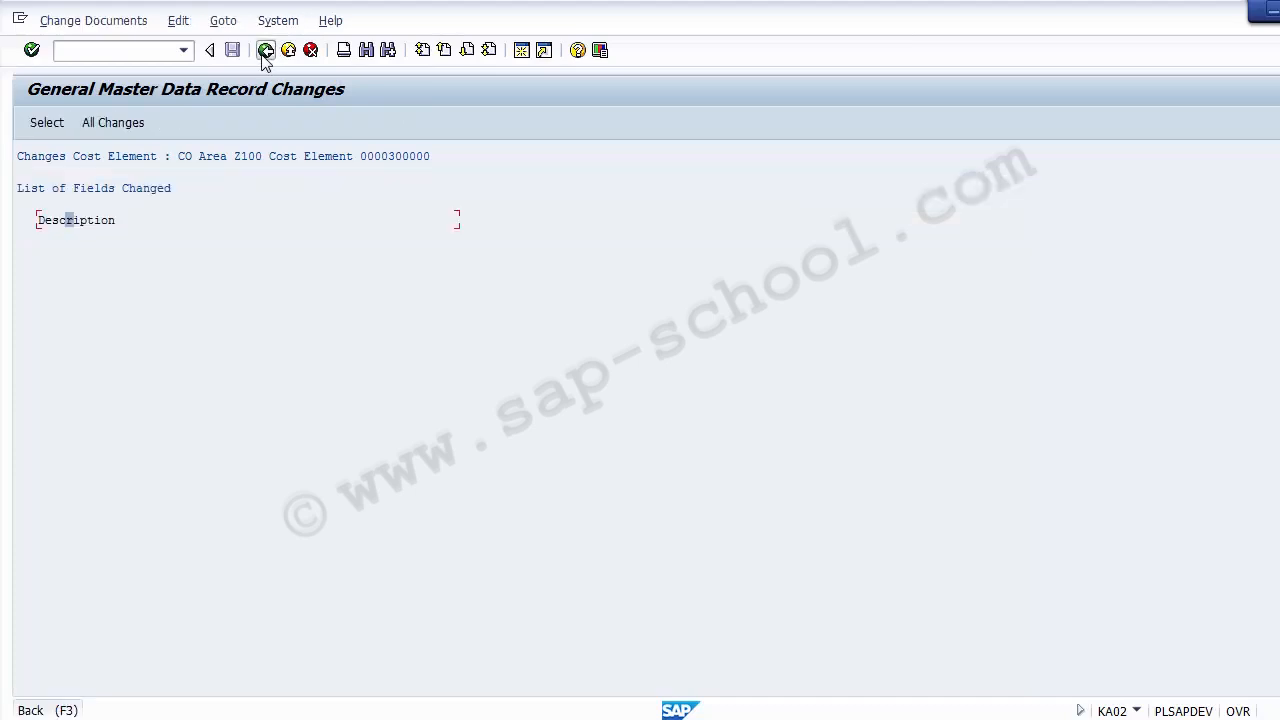
{"action": "left_click", "coordinate": [266, 50]}
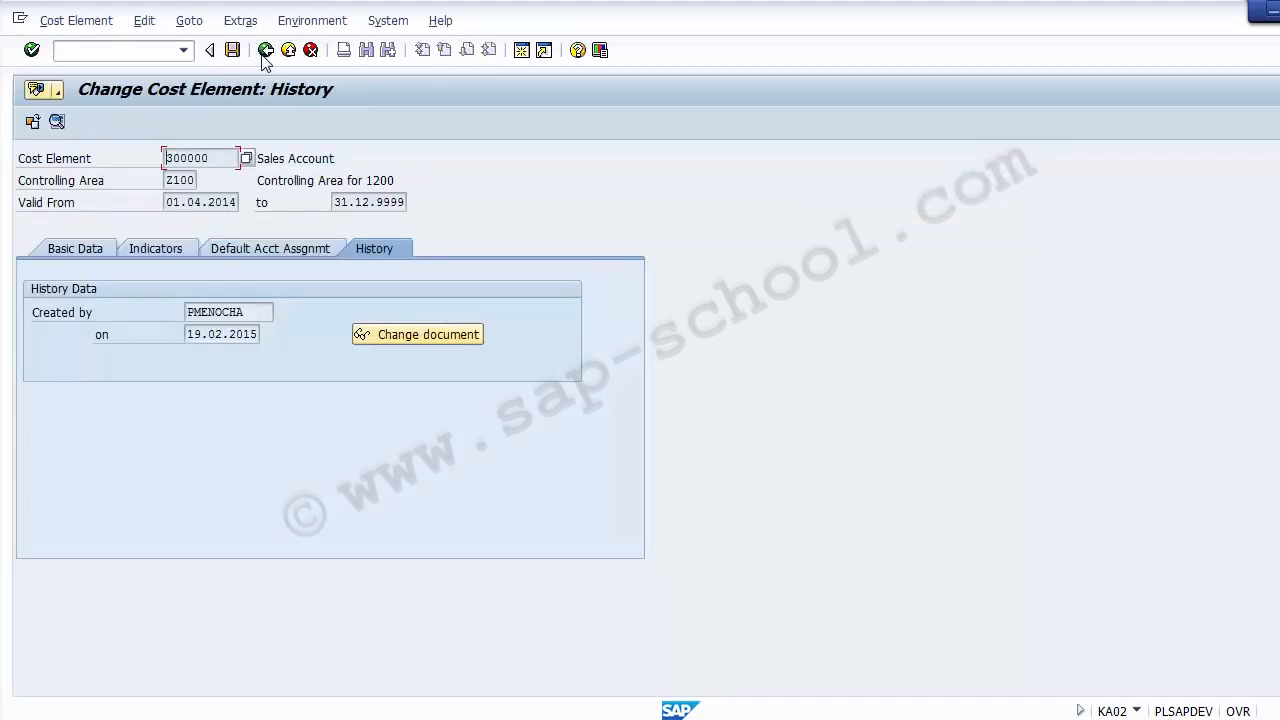
- Compare the old and new values in the Description change document once more, and return to the initial change screen
{"action": "left_click", "coordinate": [405, 341]}
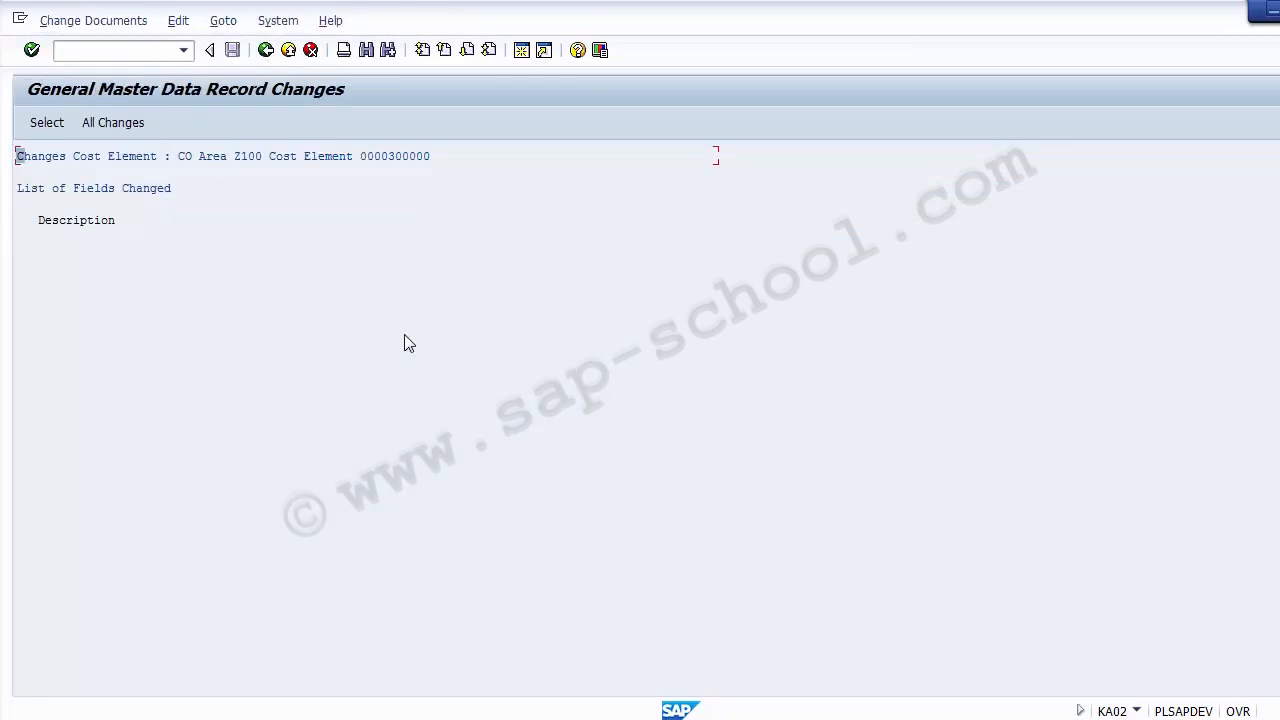
{"action": "double_click", "coordinate": [98, 223]}
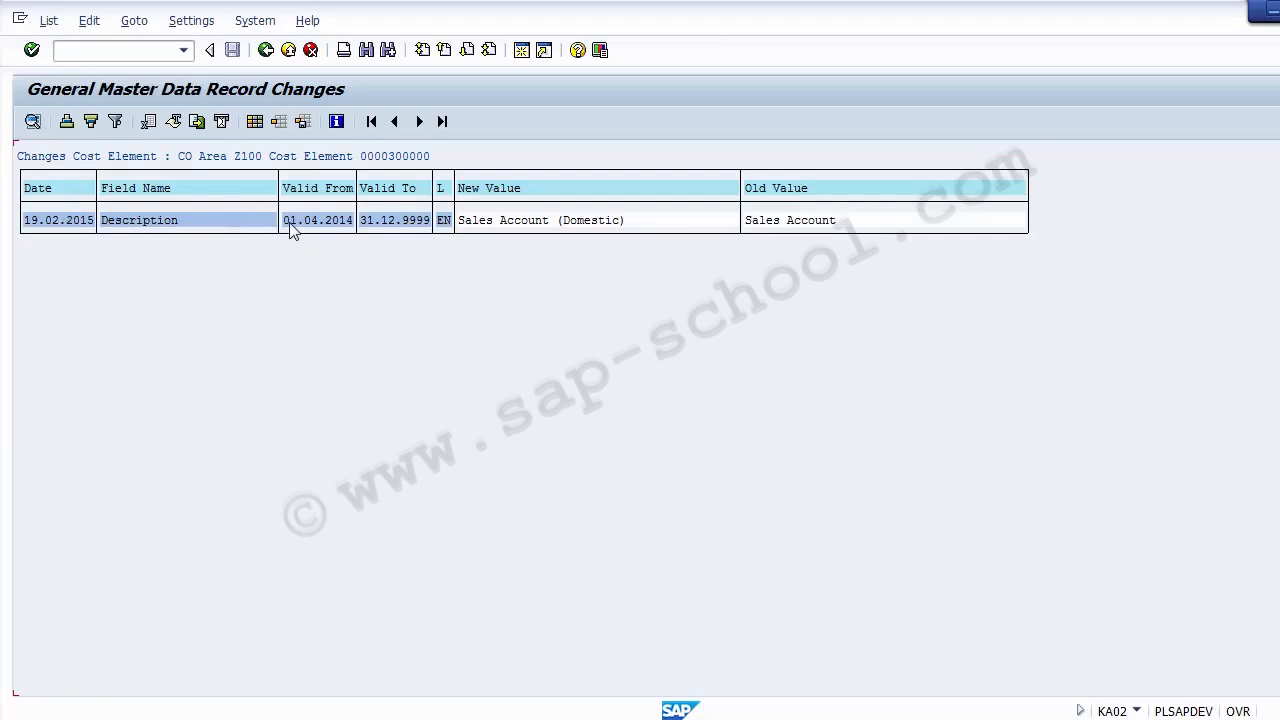
{"action": "left_click", "coordinate": [166, 230]}
{"action": "left_click", "coordinate": [267, 54]}
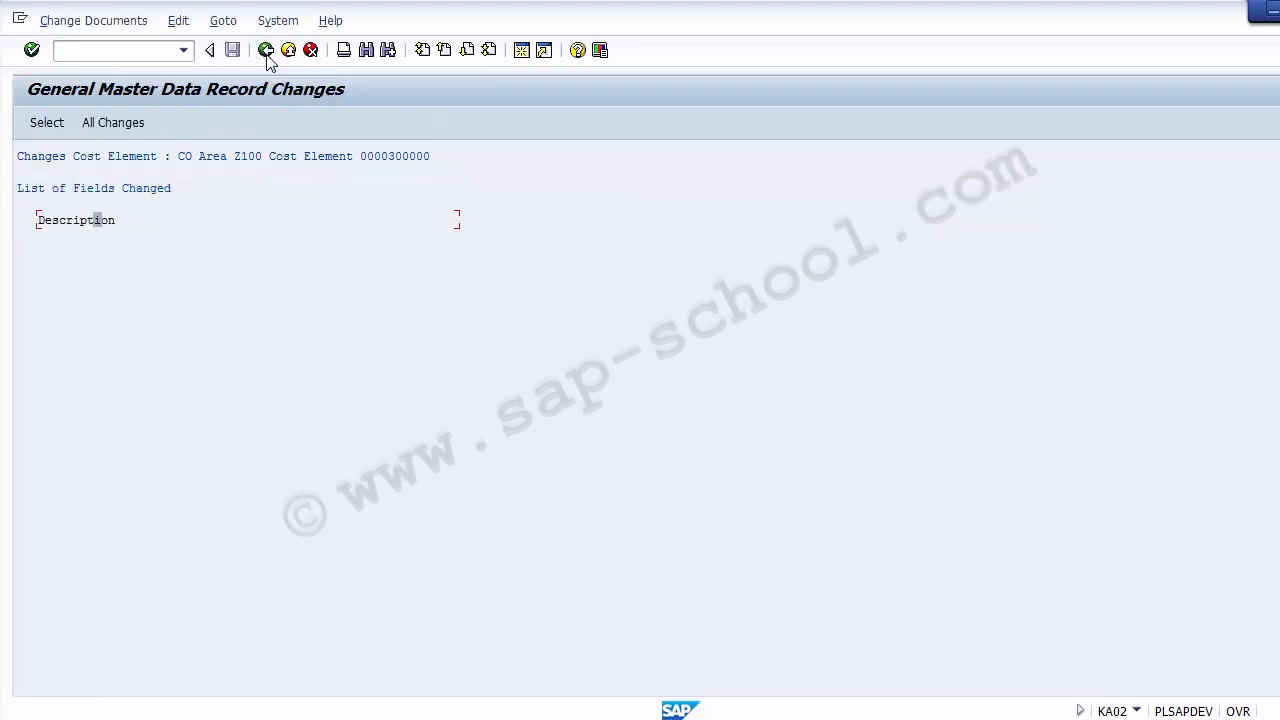
{"action": "left_click", "coordinate": [266, 52]}
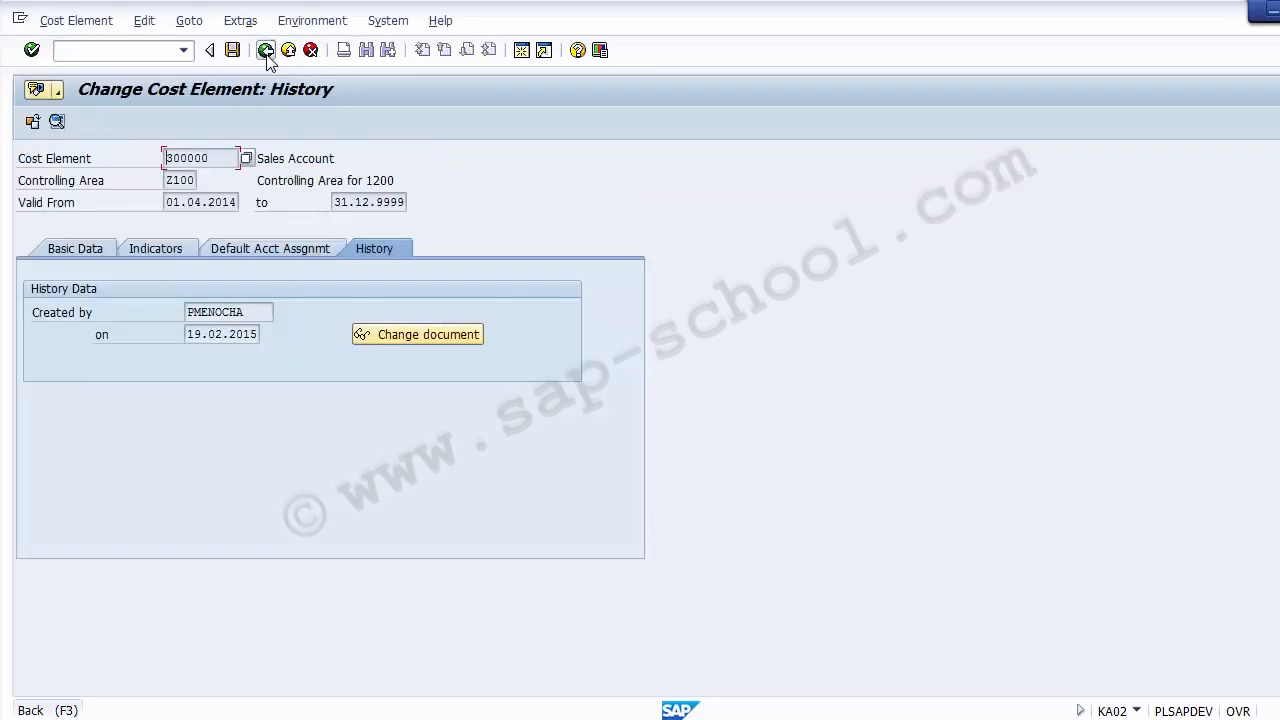
{"action": "left_click", "coordinate": [266, 52]}
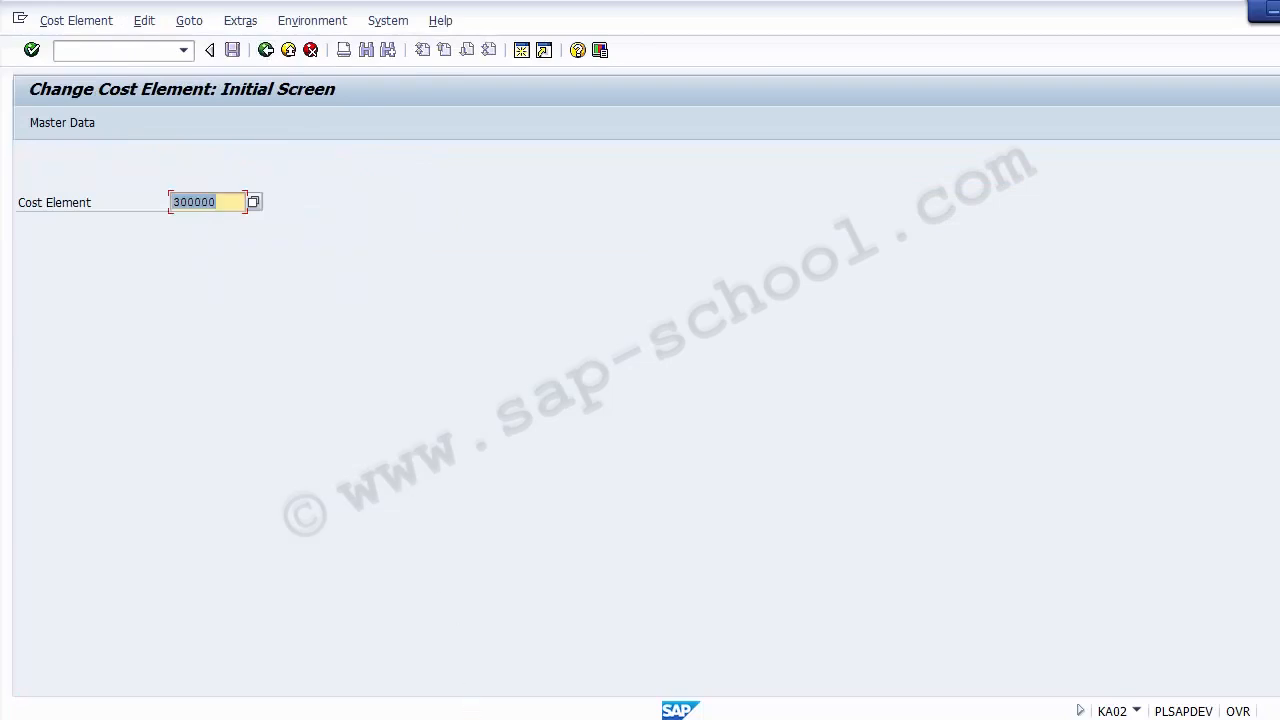
- Replace the current transaction with KA03 for displaying cost elements, using the command /nKA03
{"action": "left_click", "coordinate": [409, 588]}
{"action": "left_click", "coordinate": [124, 51]}
{"action": "type", "text": "/"}
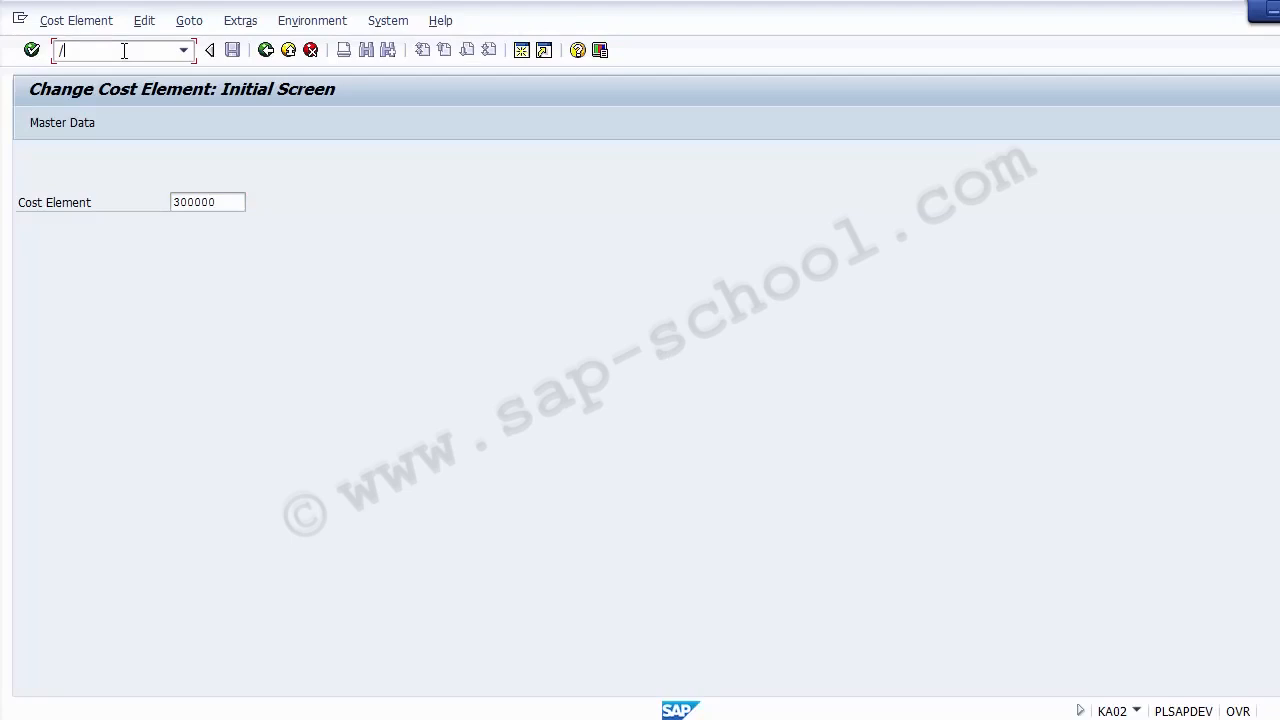
{"action": "type", "text": "nKA03"}
{"action": "key", "text": "Return"}
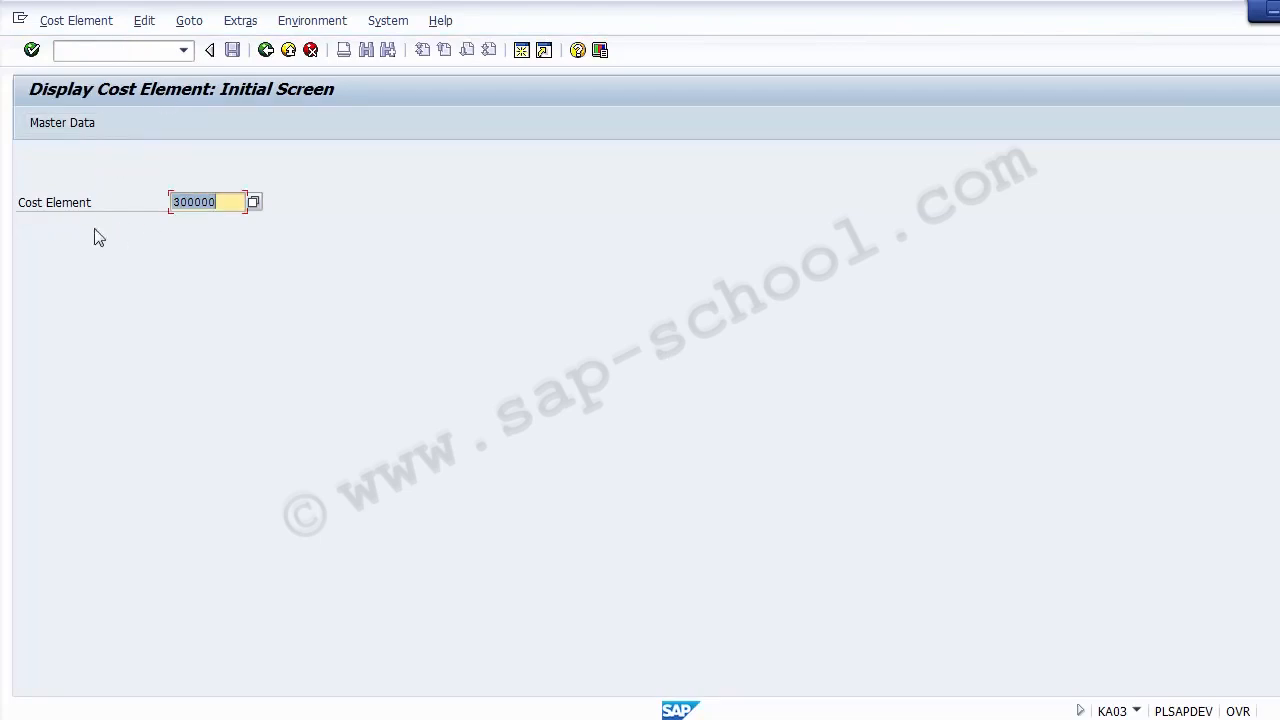
- Open the master data of cost element 300000 in display mode
{"action": "left_click", "coordinate": [231, 204]}
{"action": "left_click_drag", "start_coordinate": [210, 204], "coordinate": [169, 210]}
{"action": "key", "text": "Return"}
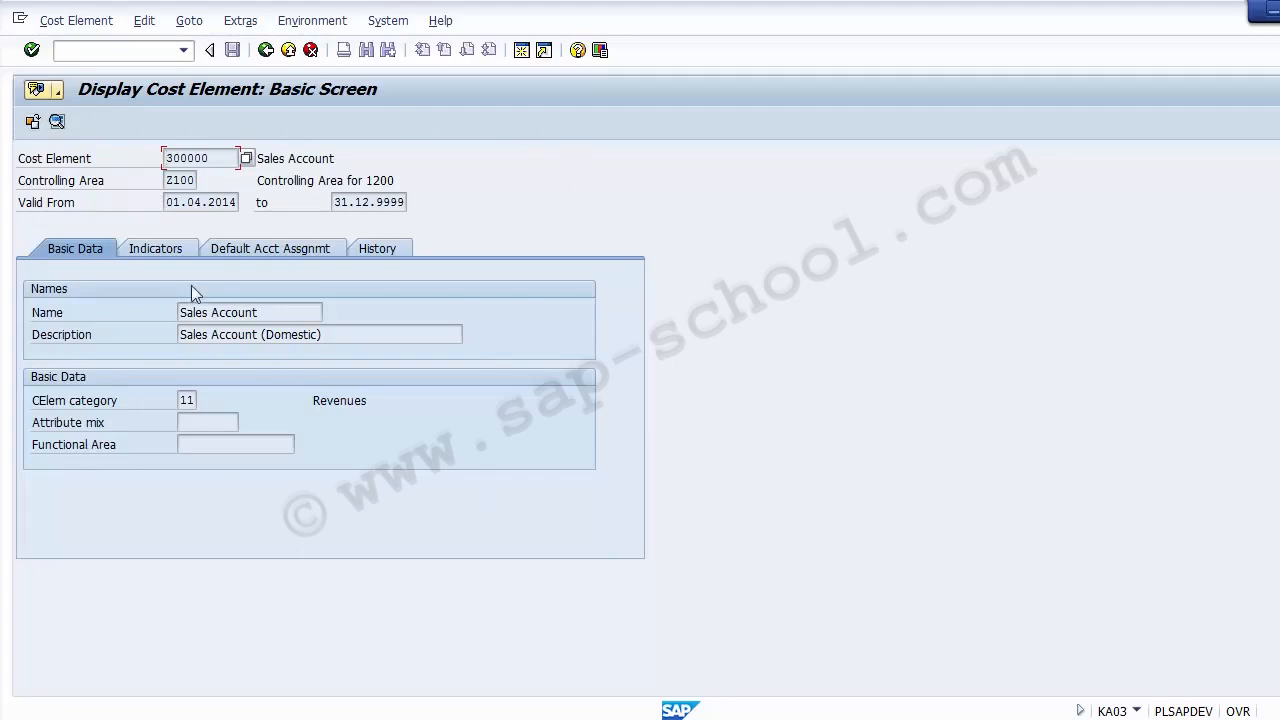
- Review the displayed cost element's name, description, indicators, default account assignment and history, and exit to SAP Easy Access
{"action": "left_click_drag", "start_coordinate": [264, 311], "coordinate": [145, 322]}
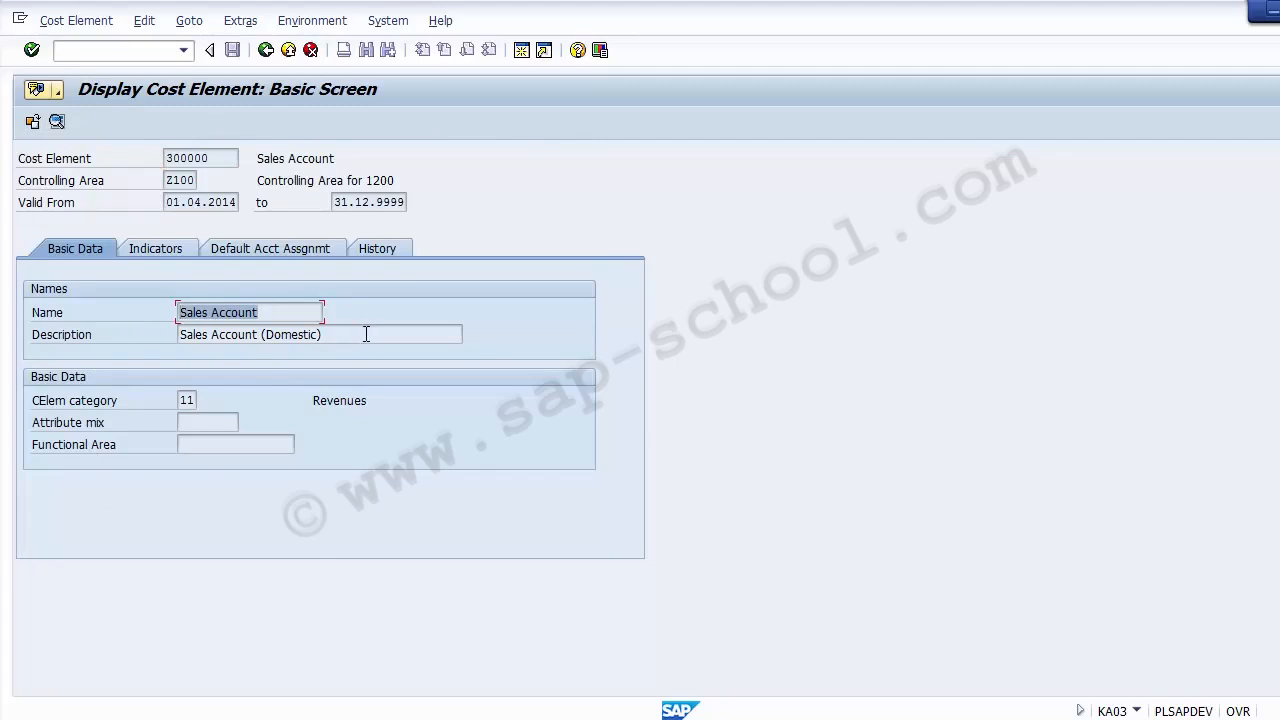
{"action": "left_click_drag", "start_coordinate": [366, 334], "coordinate": [126, 334]}
{"action": "left_click", "coordinate": [147, 251]}
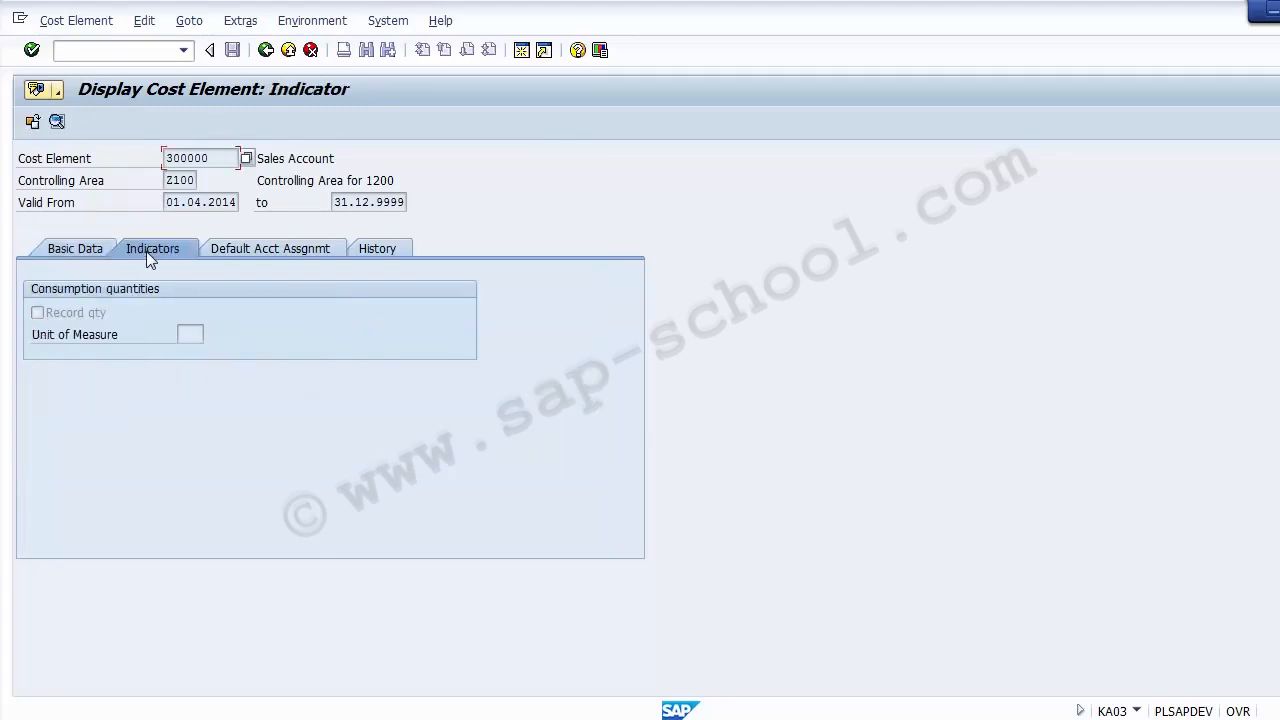
{"action": "left_click", "coordinate": [267, 250]}
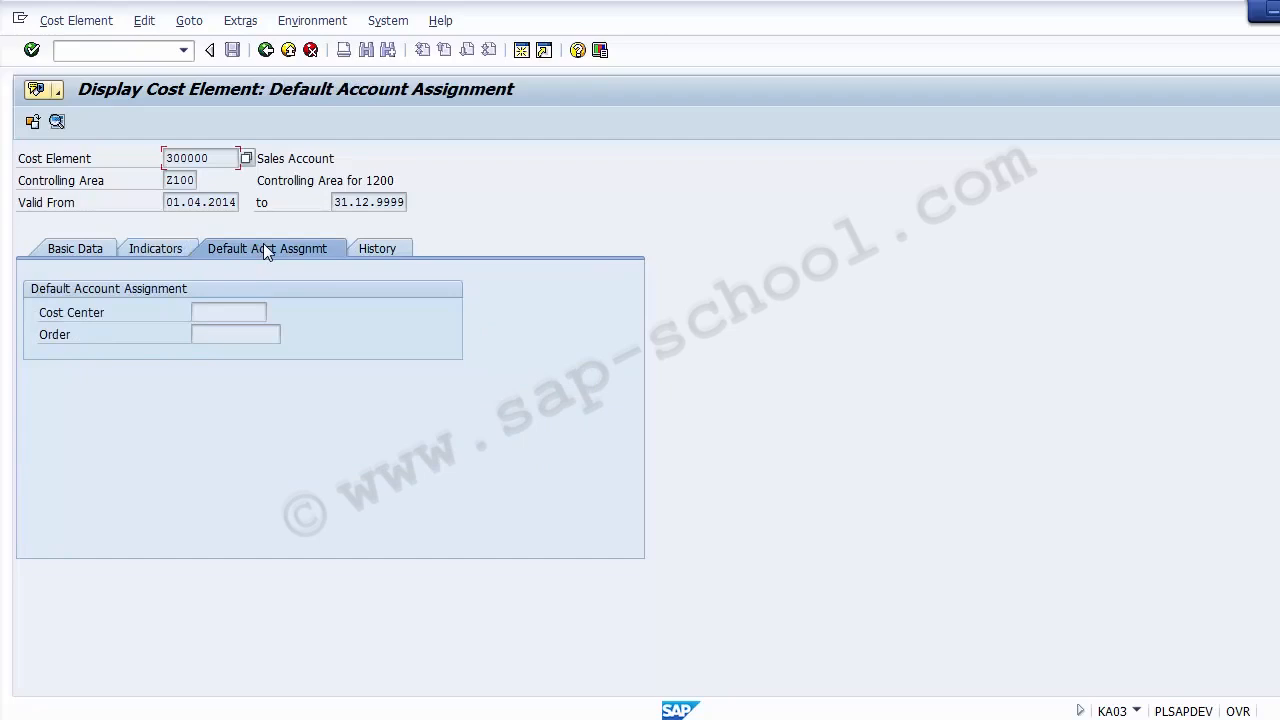
{"action": "left_click", "coordinate": [380, 250]}
{"action": "left_click", "coordinate": [73, 251]}
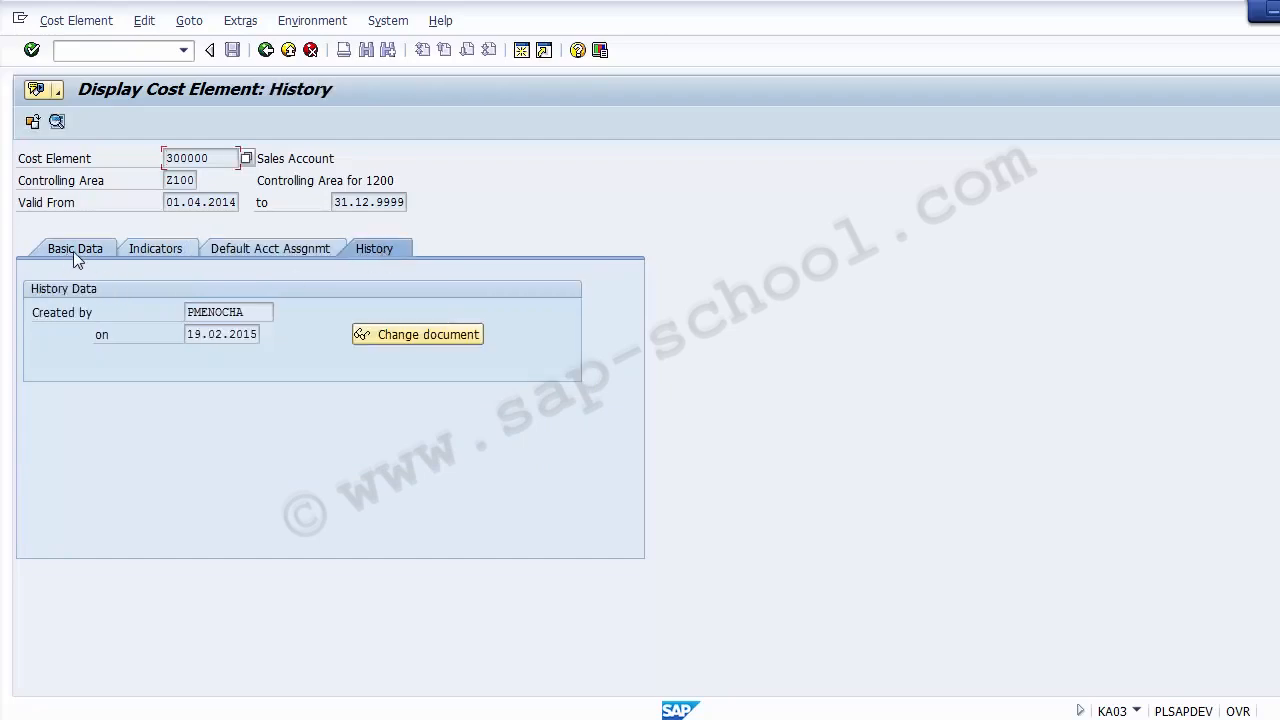
{"action": "left_click", "coordinate": [288, 50]}
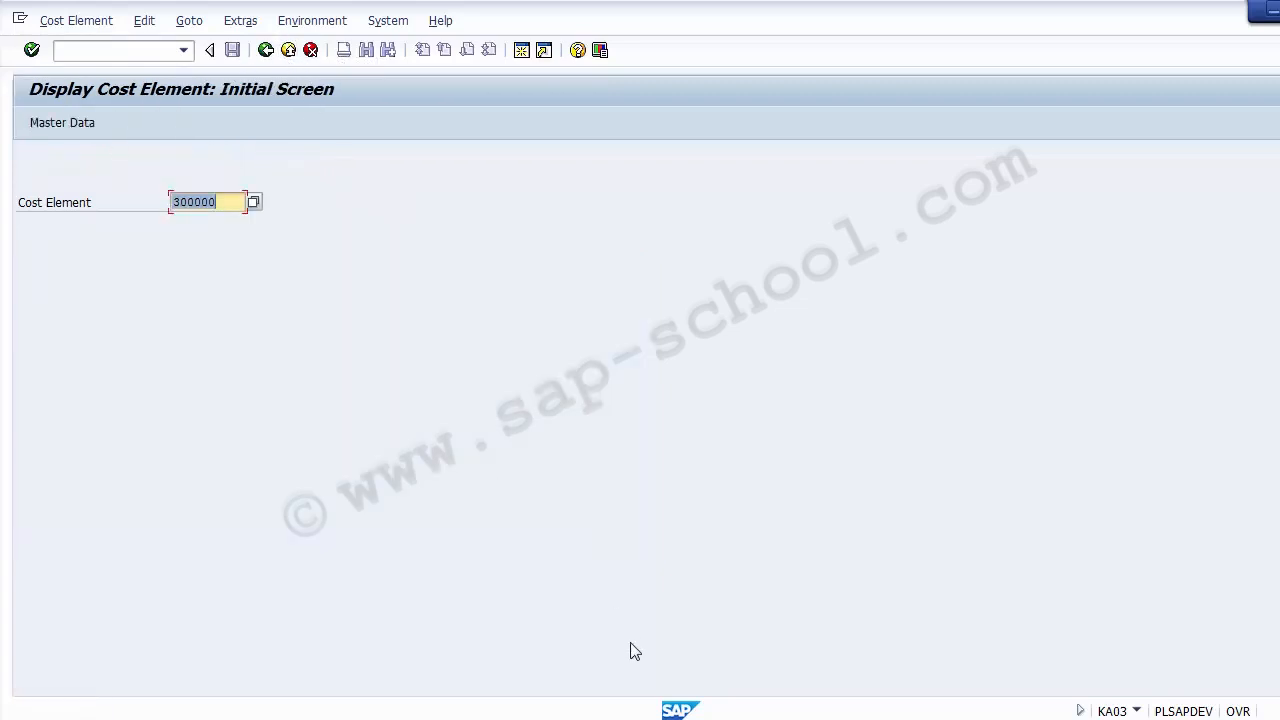
{"action": "left_click", "coordinate": [288, 52]}
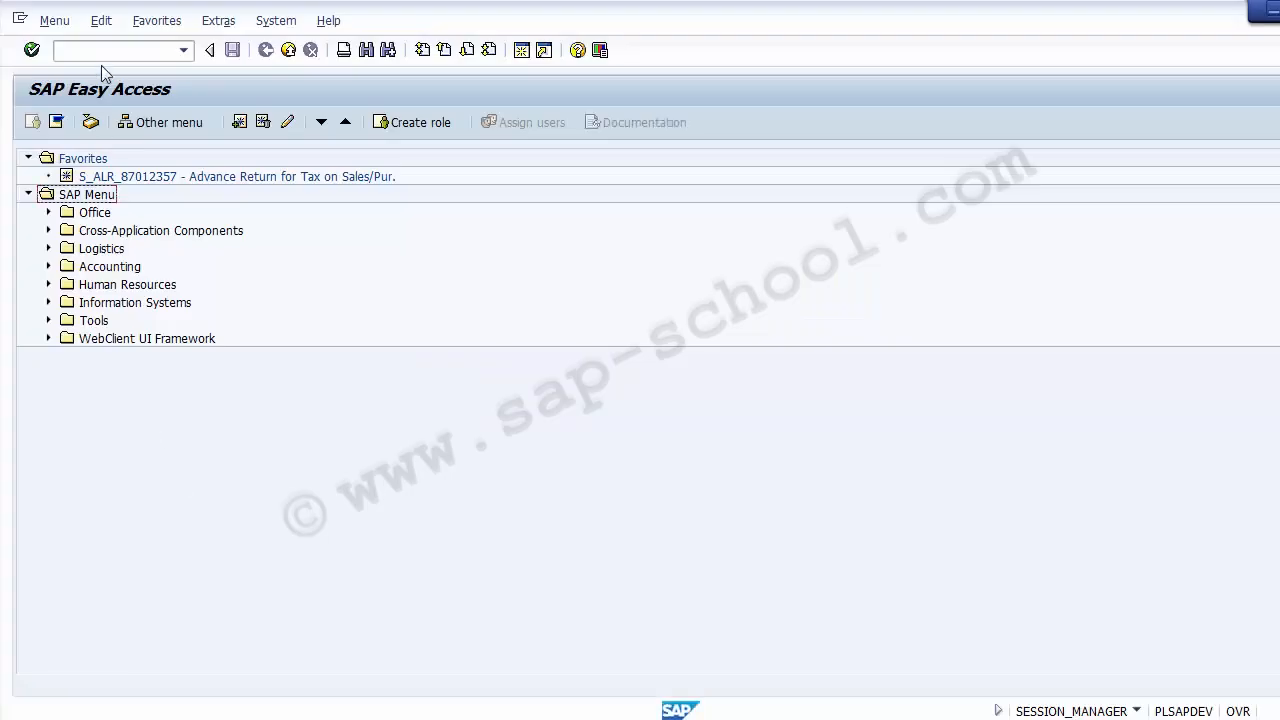
- Start transaction KA06 for creating a secondary cost element
{"action": "left_click", "coordinate": [95, 55]}
{"action": "type", "text": "KA06"}
{"action": "key", "text": "Return"}
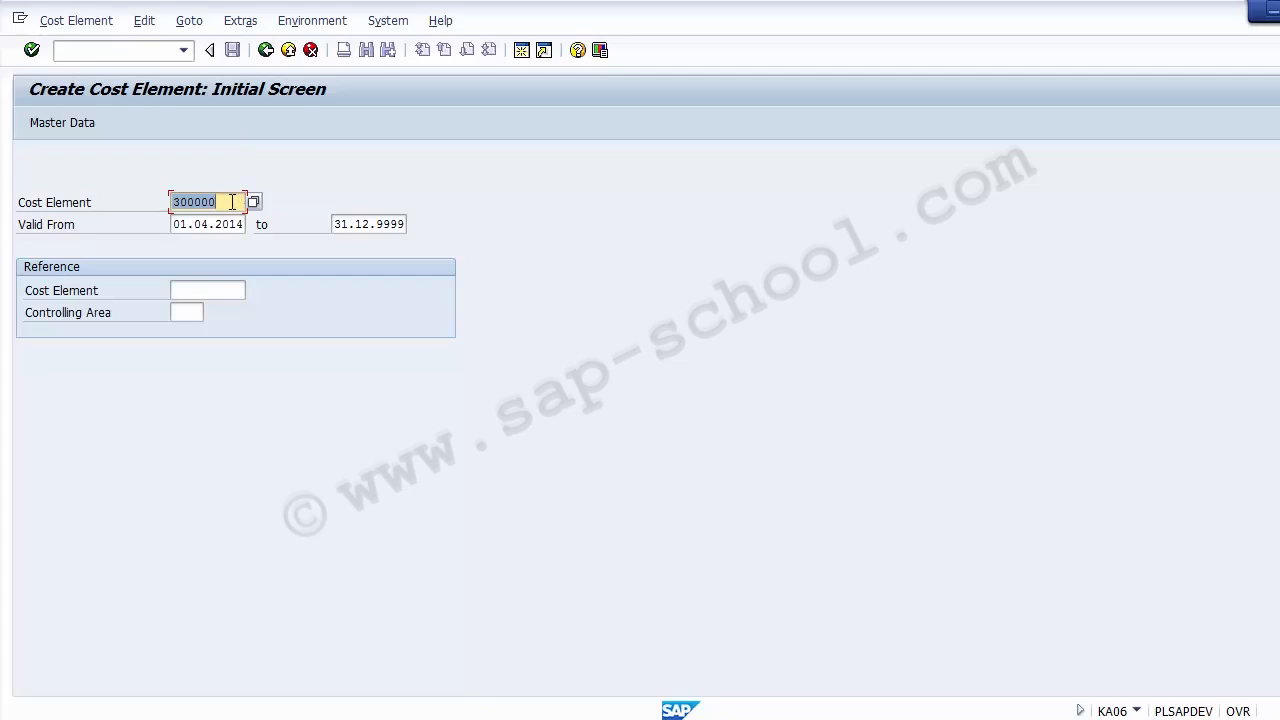
- Enter 900000 as the new cost element, keep the proposed validity dates, and continue to its basic data
{"action": "key", "text": "Delete"}
{"action": "type", "text": "900000"}
{"action": "left_click", "coordinate": [178, 226]}
{"action": "left_click", "coordinate": [385, 225]}
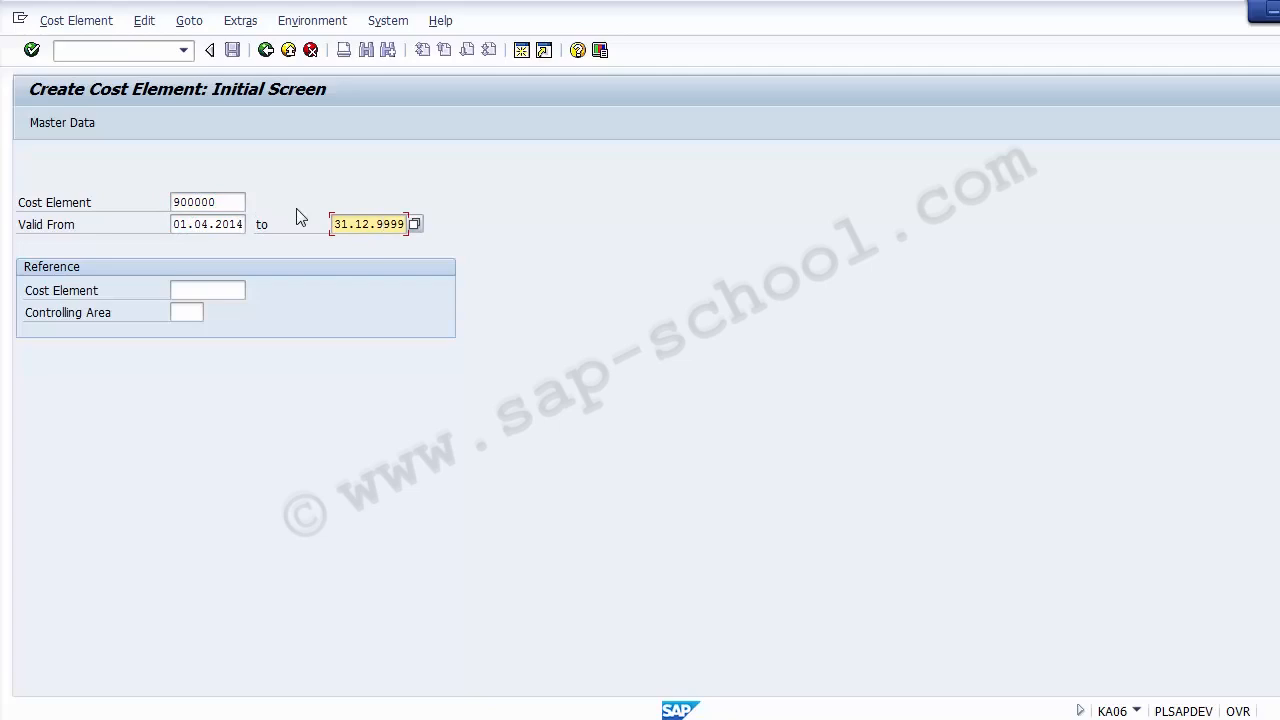
{"action": "key", "text": "Return"}
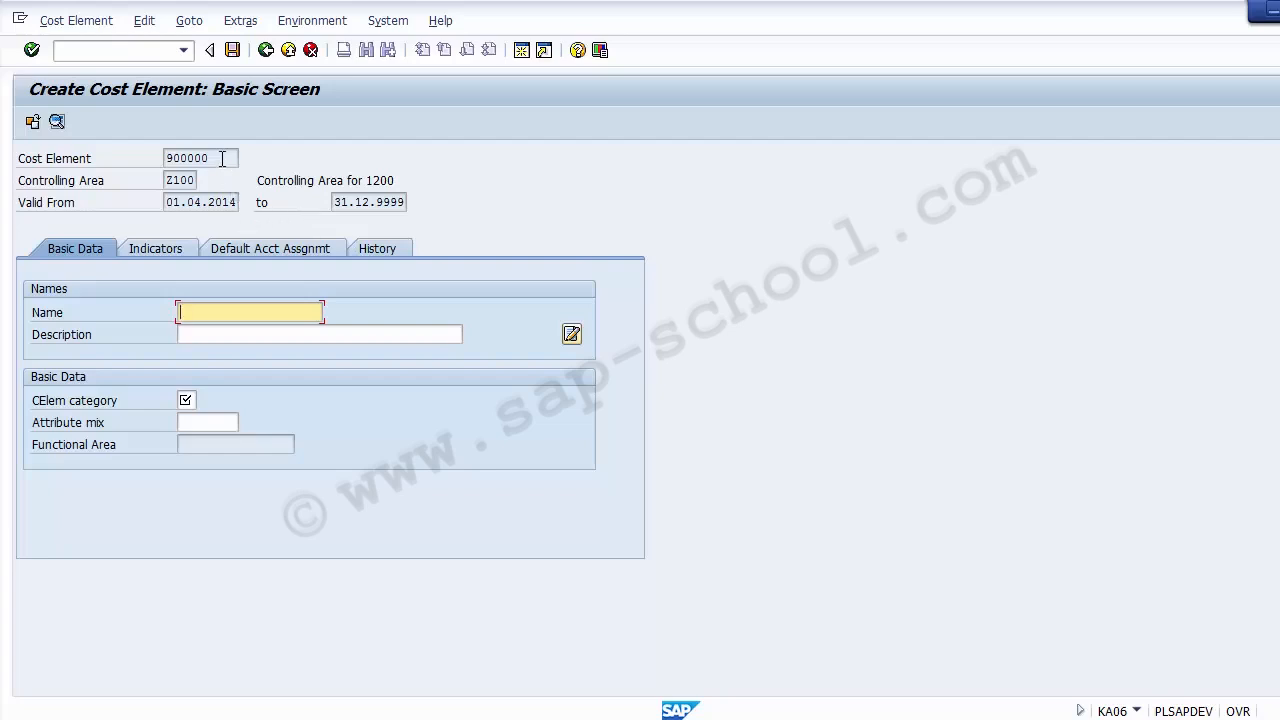
- Enter Order Settlement as the name of cost element 900000
{"action": "left_click_drag", "start_coordinate": [226, 158], "coordinate": [163, 163]}
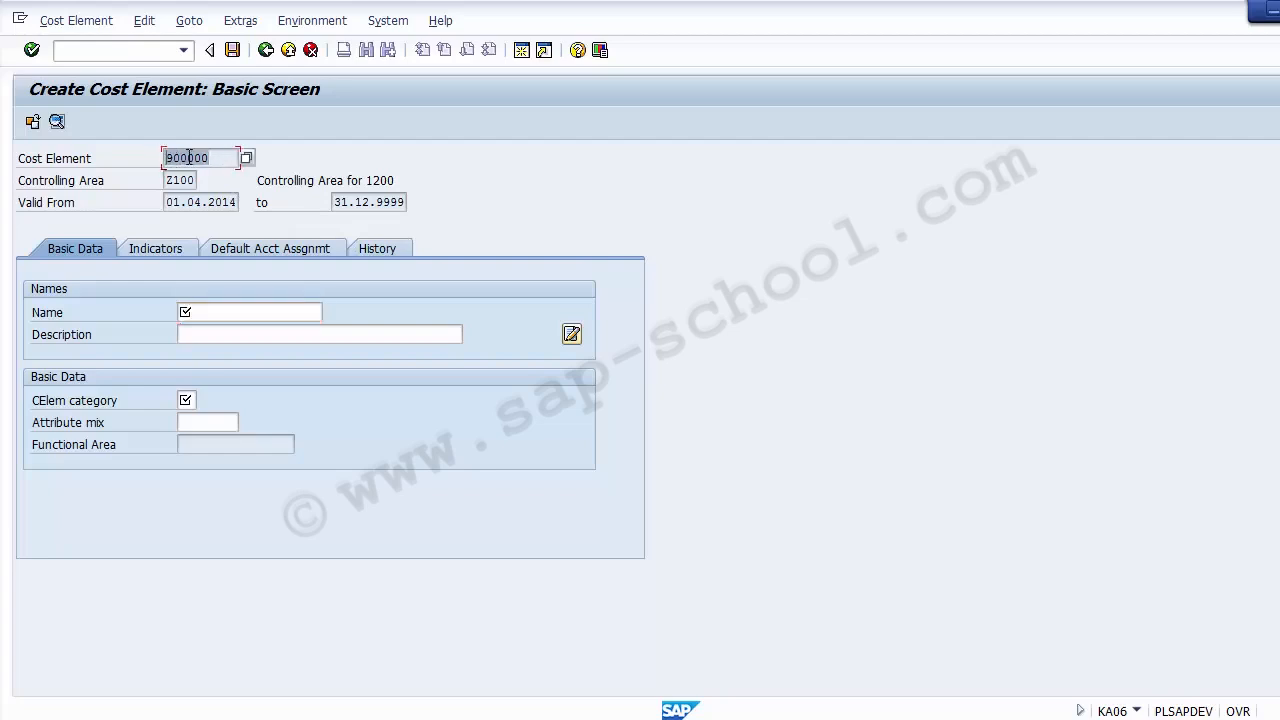
{"action": "left_click", "coordinate": [226, 162]}
{"action": "left_click", "coordinate": [218, 314]}
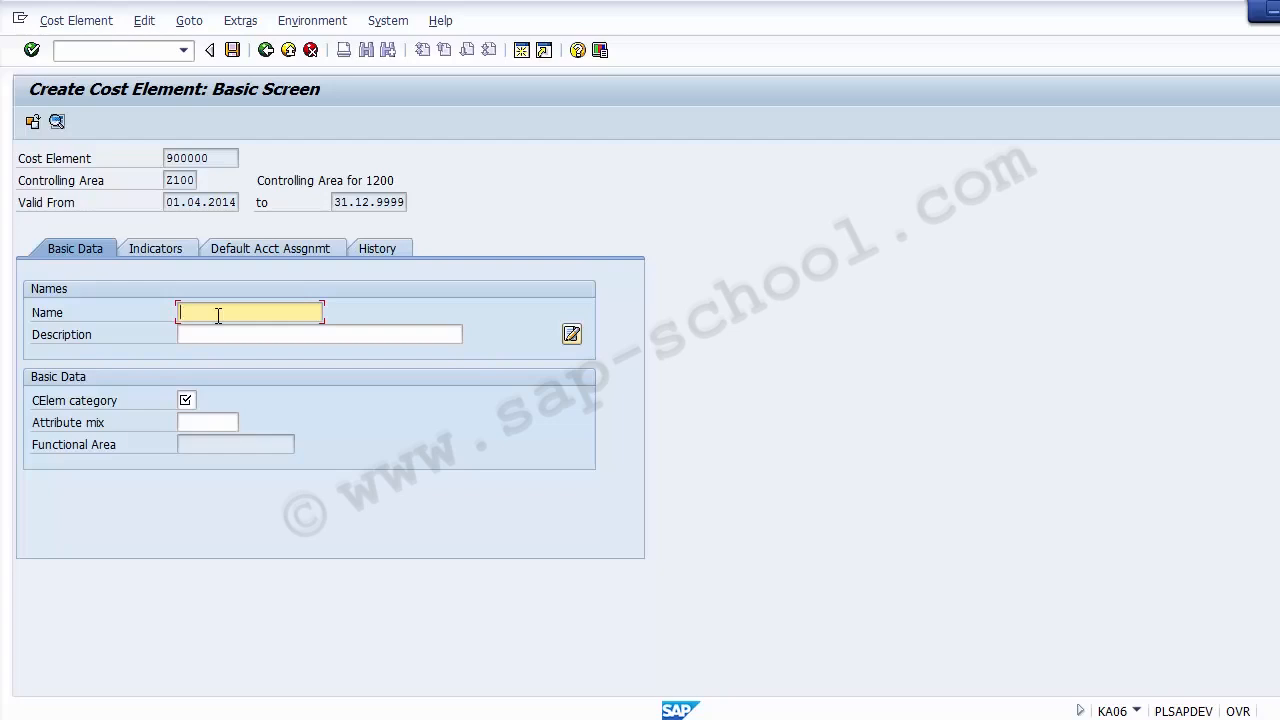
{"action": "left_click", "coordinate": [103, 336]}
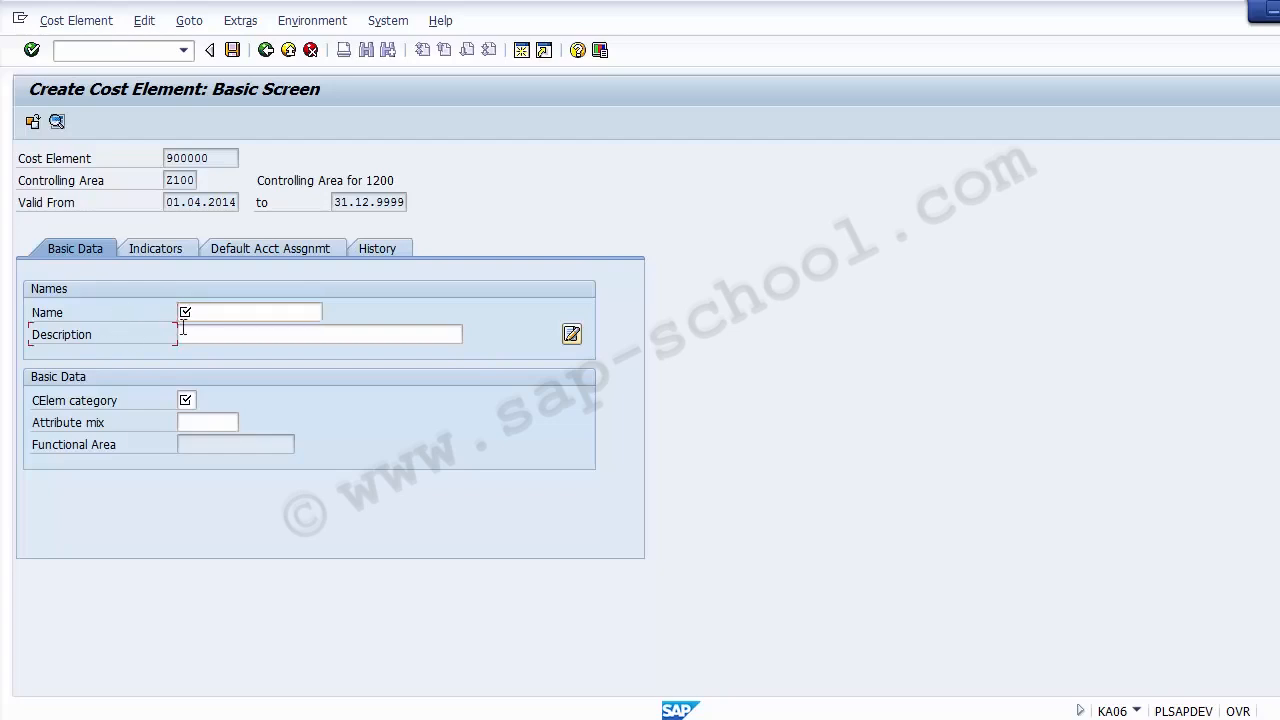
{"action": "left_click", "coordinate": [208, 316]}
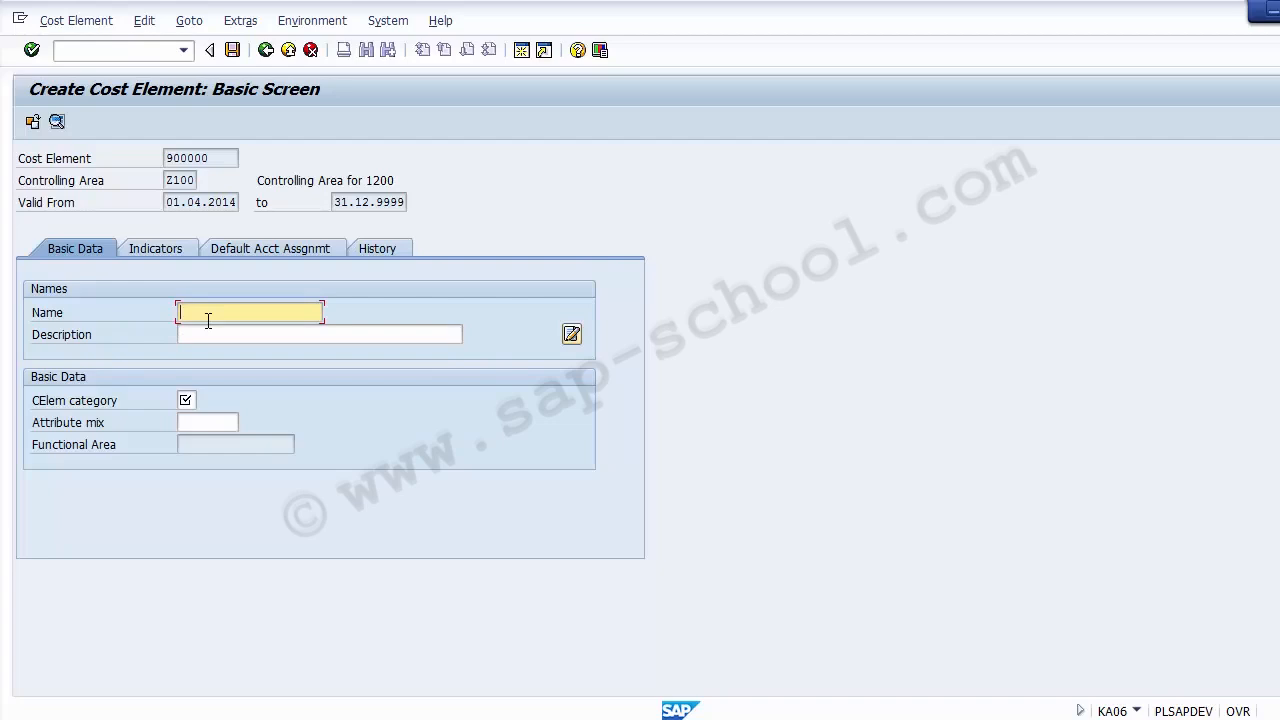
{"action": "type", "text": "Order"}
{"action": "key", "text": "Down"}
{"action": "key", "text": "Tab"}
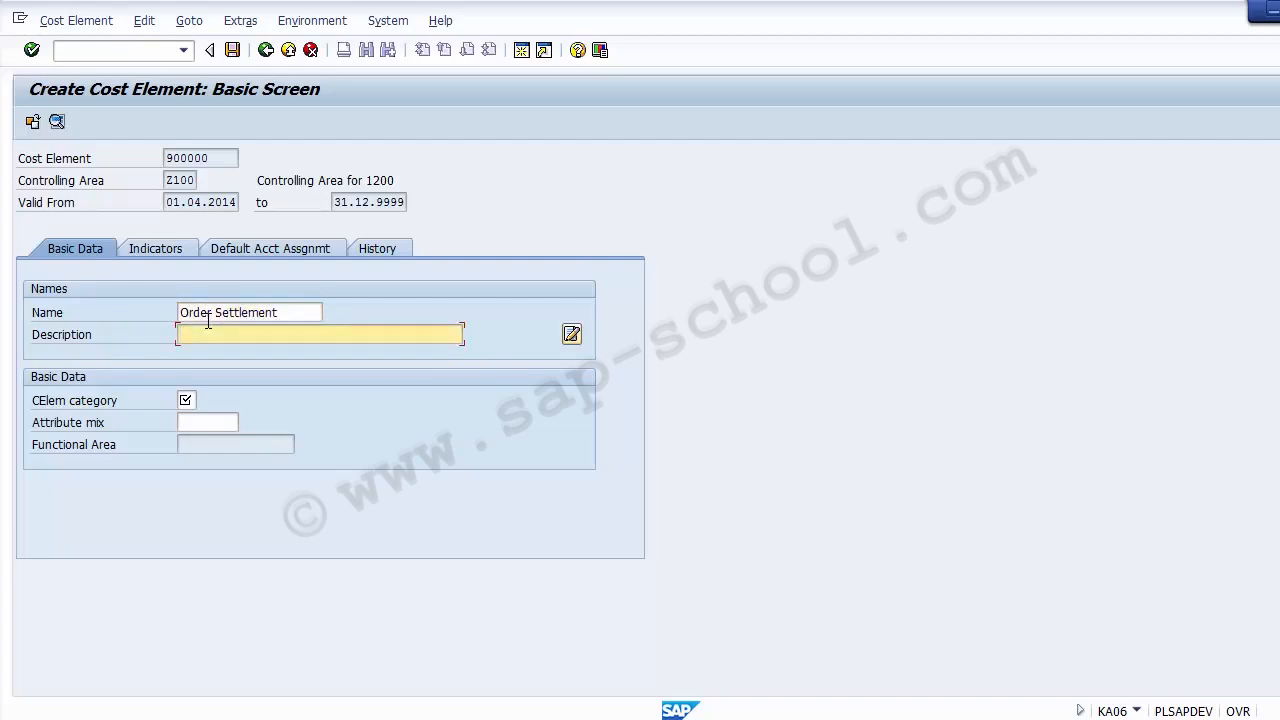
- Enter Order Settlement of Order Costs as the description of the cost element
{"action": "type", "text": "O"}
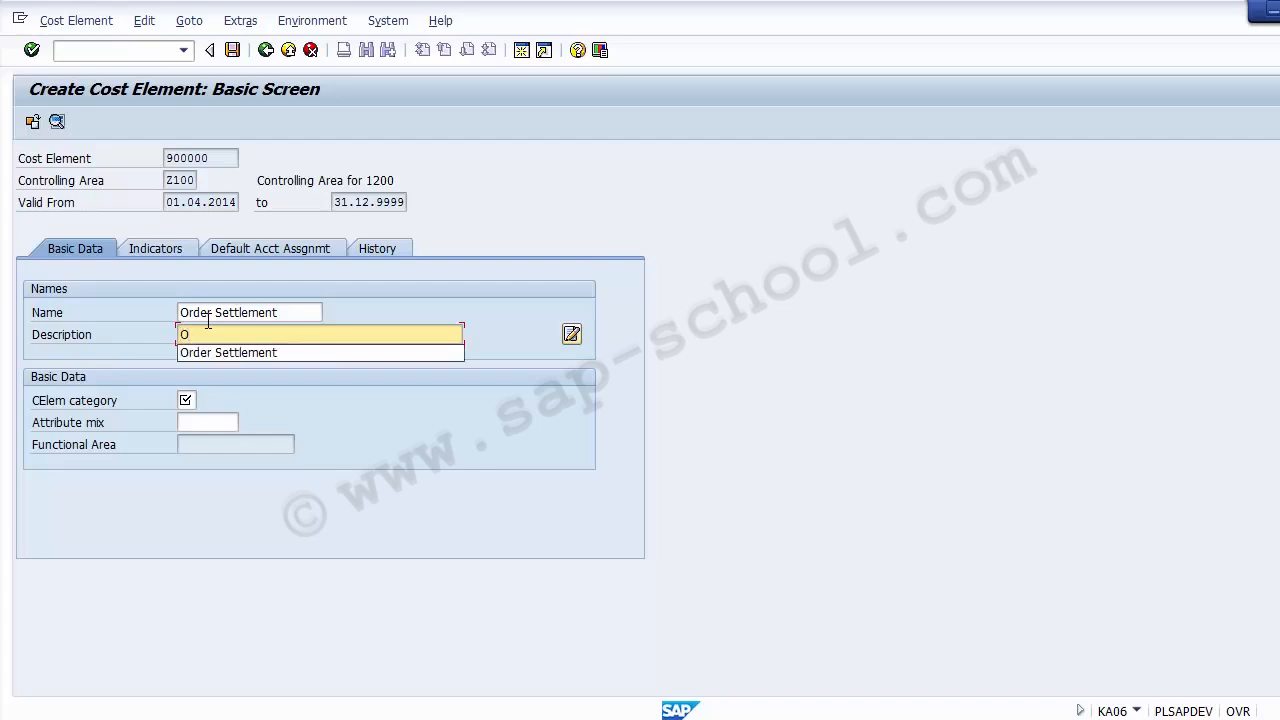
{"action": "key", "text": "Down"}
{"action": "key", "text": "Return"}
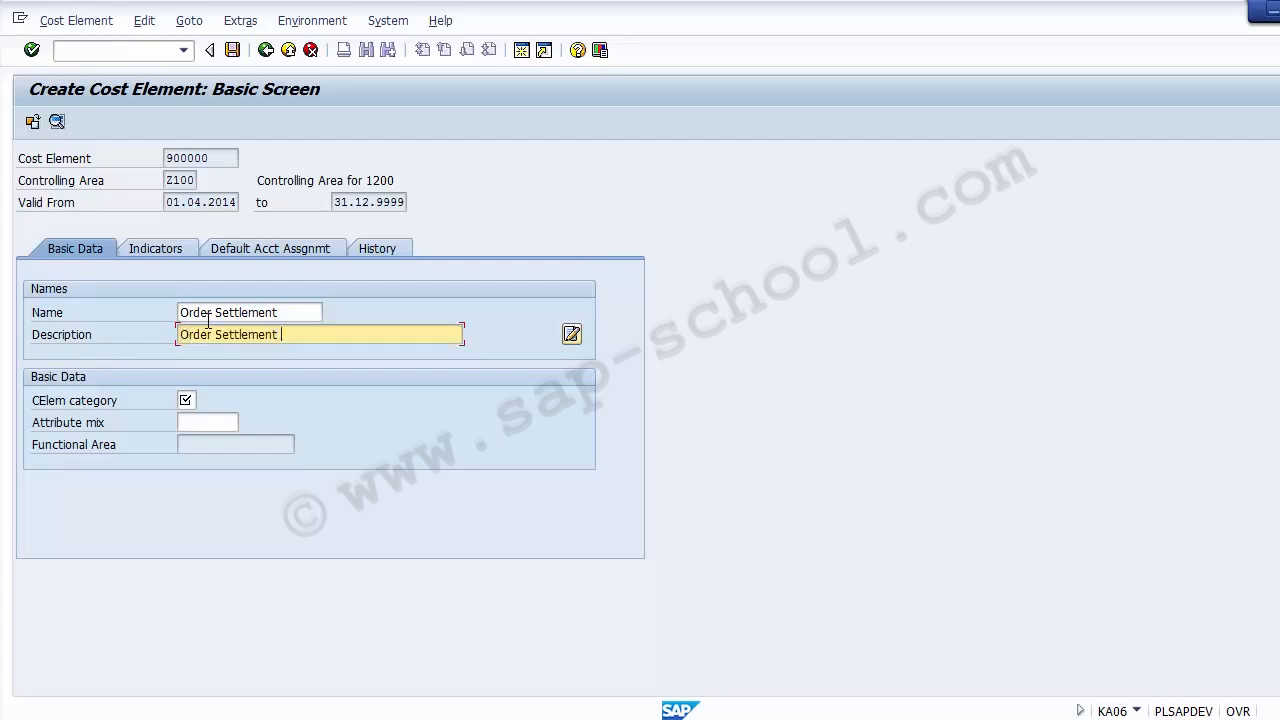
{"action": "type", "text": "of O"}
{"action": "type", "text": "rder ocs"}
{"action": "key", "text": "BackSpace"}
{"action": "key", "text": "BackSpace"}
{"action": "key", "text": "BackSpace"}
{"action": "key", "text": "BackSpace"}
{"action": "key", "text": "BackSpace"}
{"action": "type", "text": "Costs"}
- Open the value list for the cost element category, widen its code column, and review each available category from 21 to 61
{"action": "left_click", "coordinate": [188, 401]}
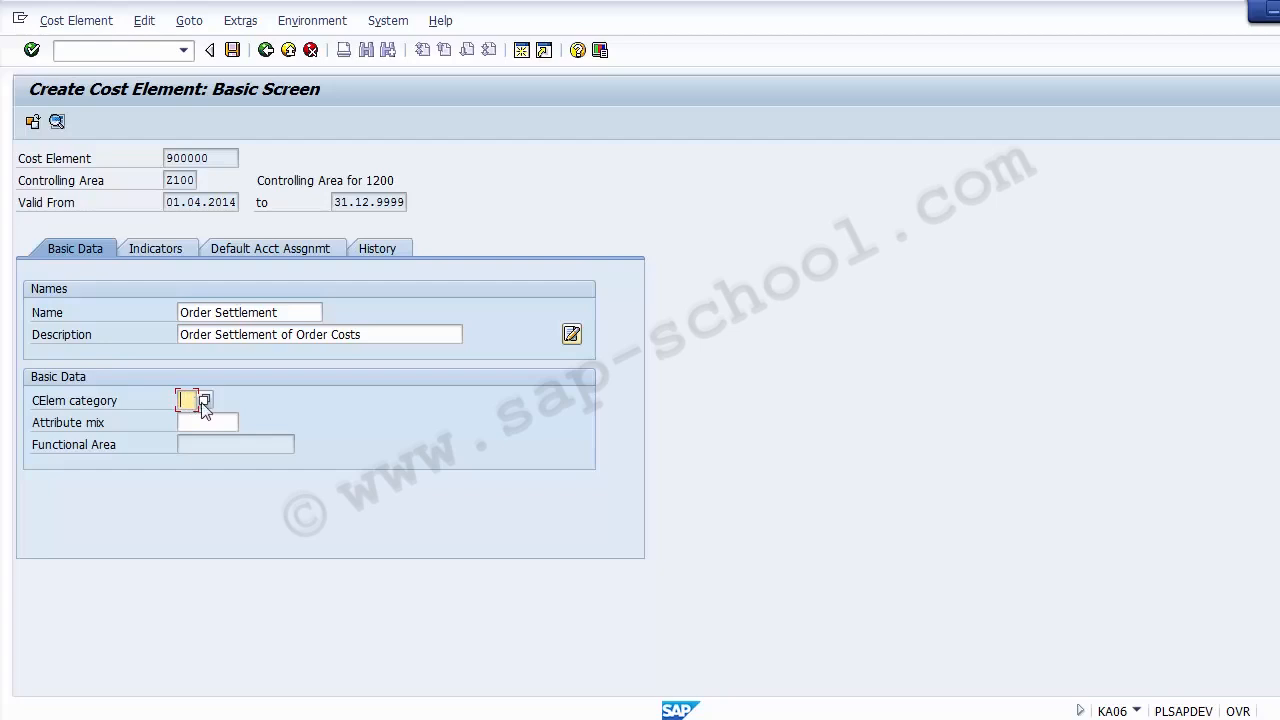
{"action": "left_click", "coordinate": [204, 401]}
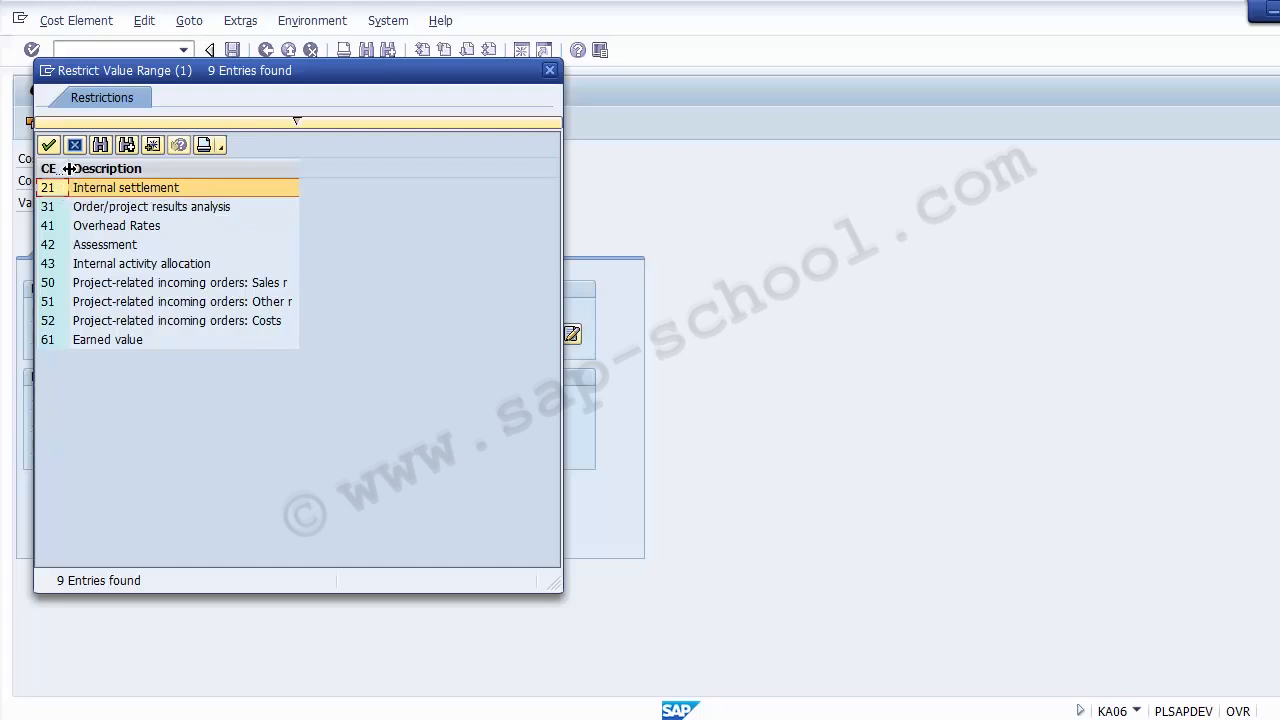
{"action": "left_click_drag", "start_coordinate": [67, 169], "coordinate": [108, 169]}
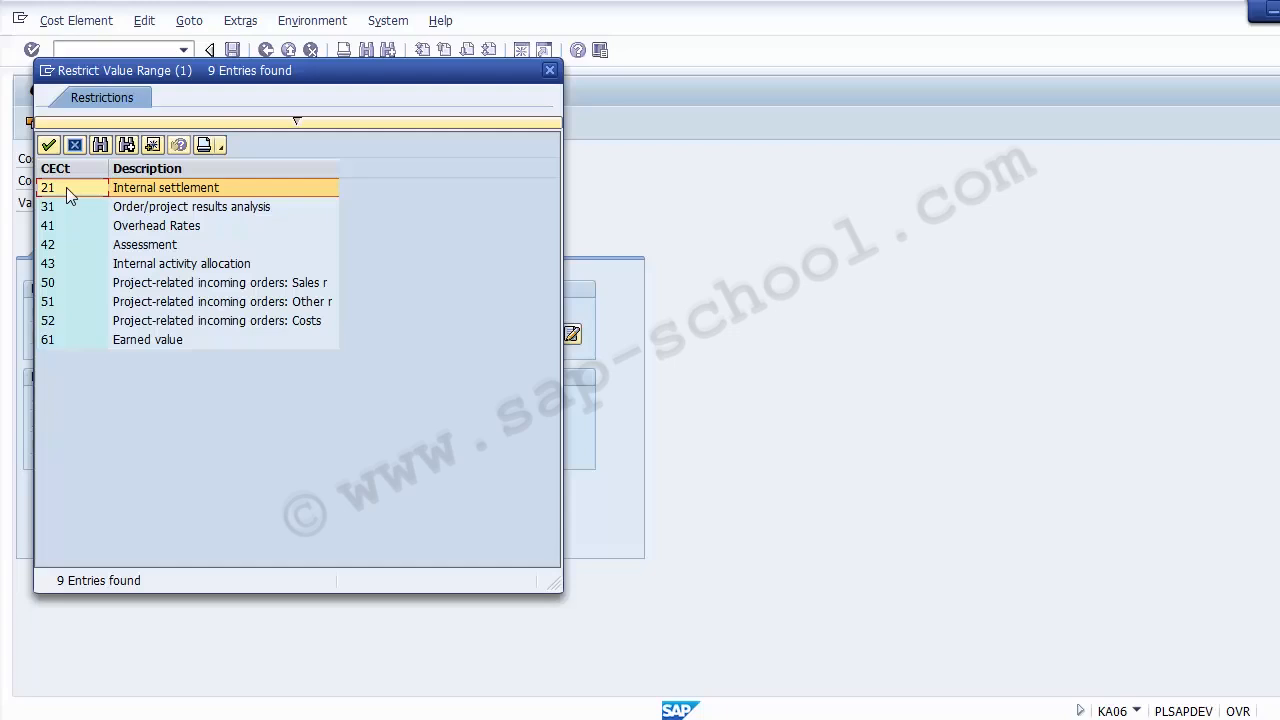
{"action": "key", "text": "Down"}
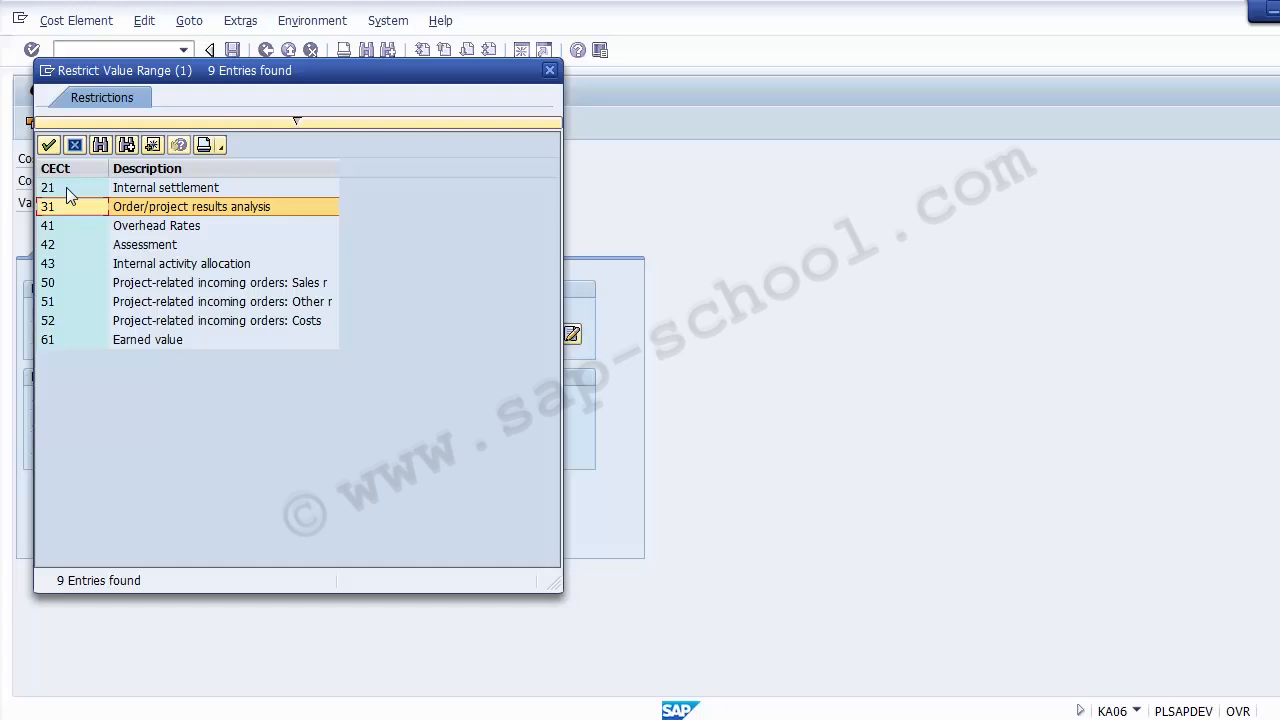
{"action": "key", "text": "Down"}
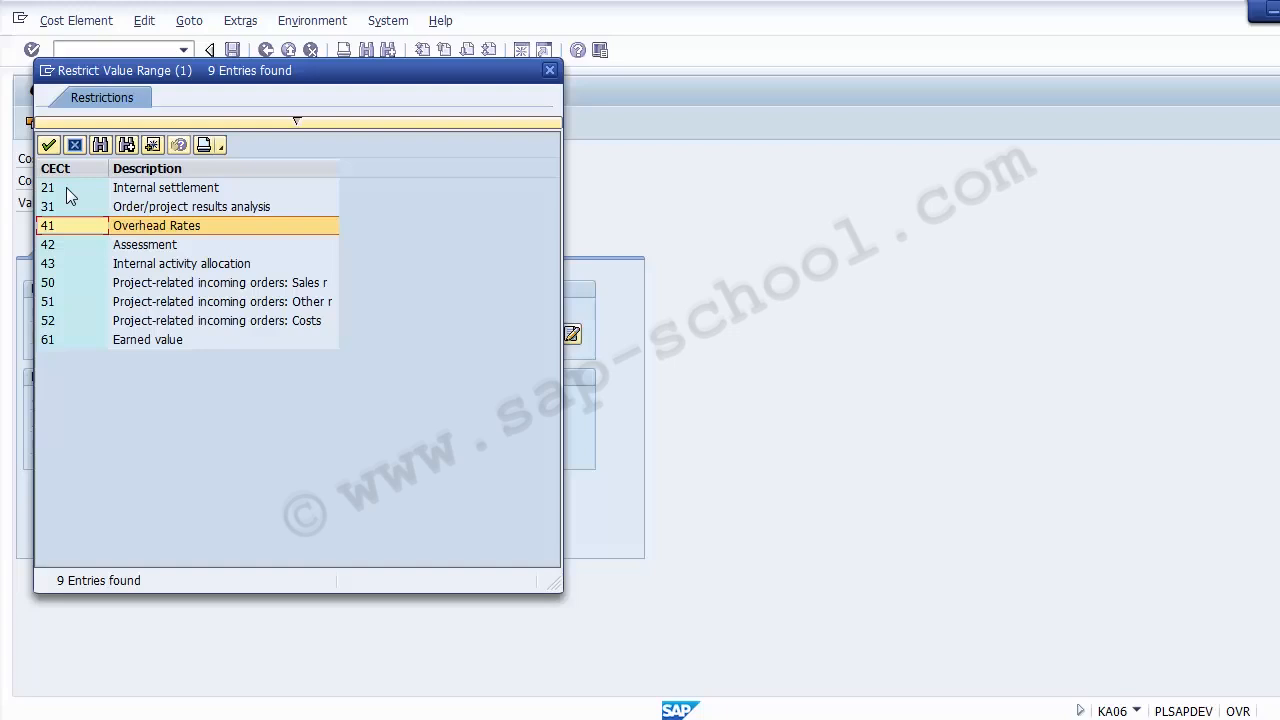
{"action": "key", "text": "Down"}
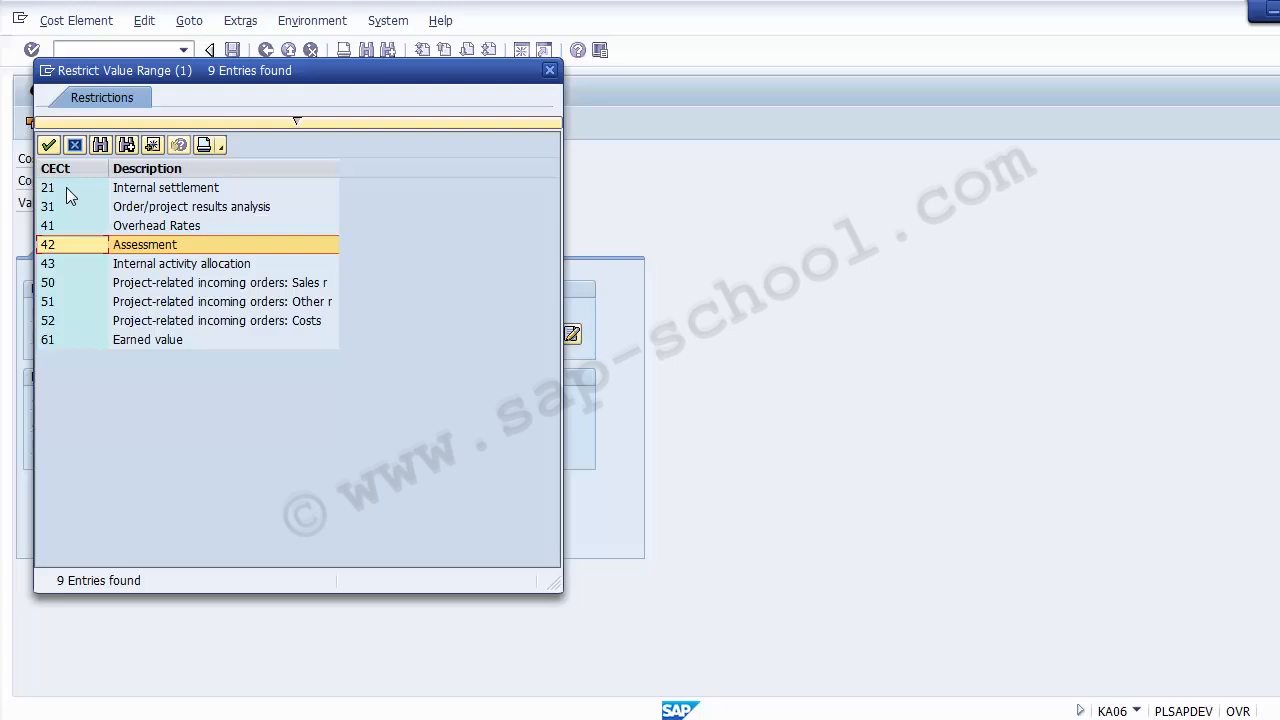
{"action": "key", "text": "Down"}
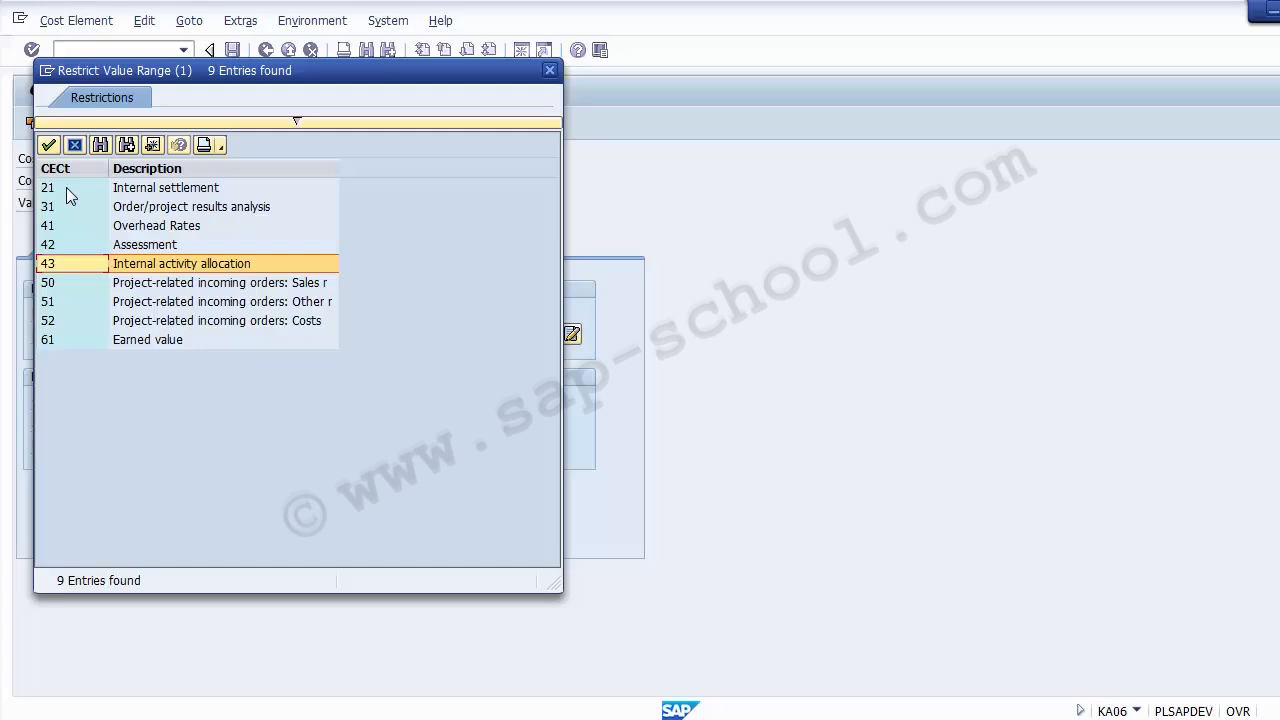
{"action": "key", "text": "Down"}
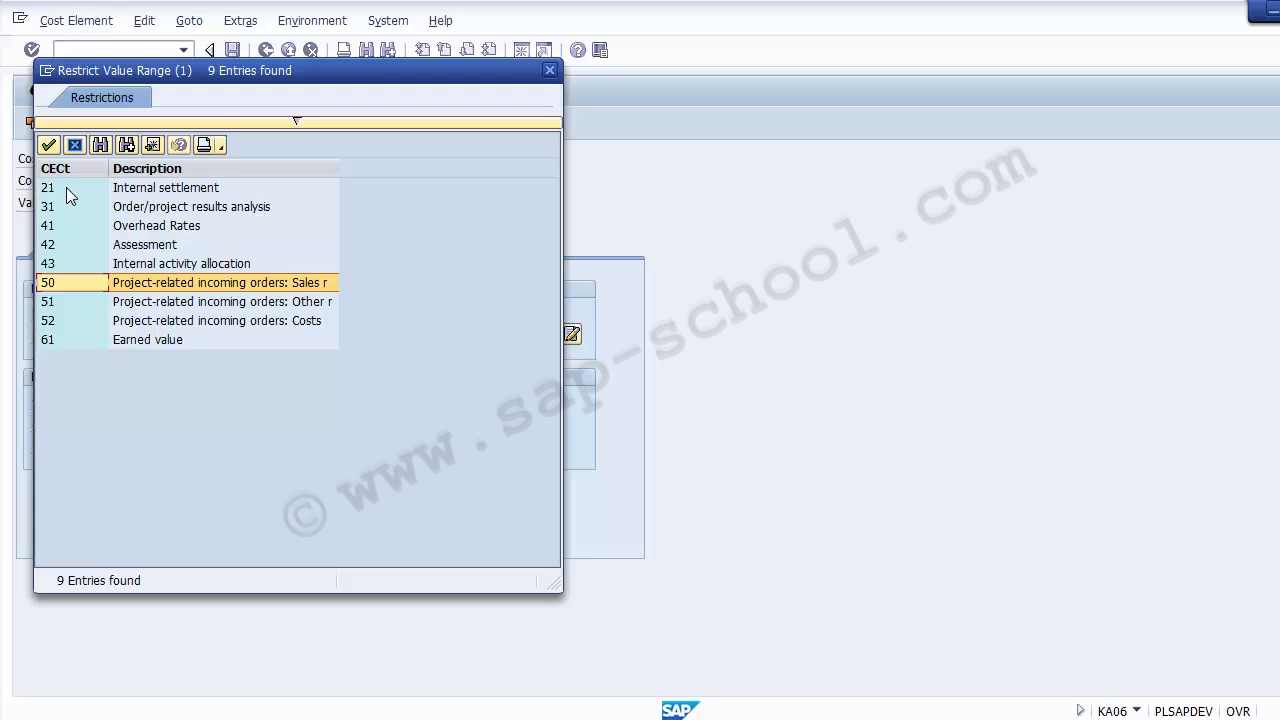
{"action": "key", "text": "Down"}
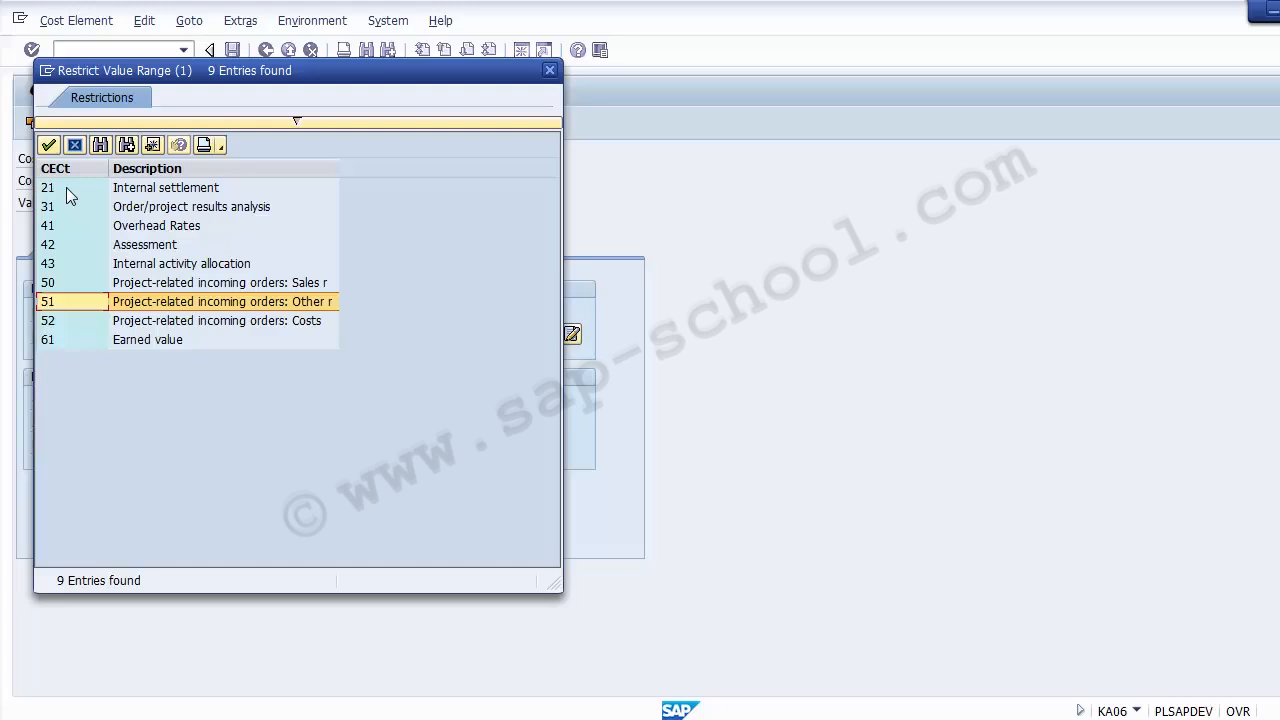
{"action": "key", "text": "Down"}
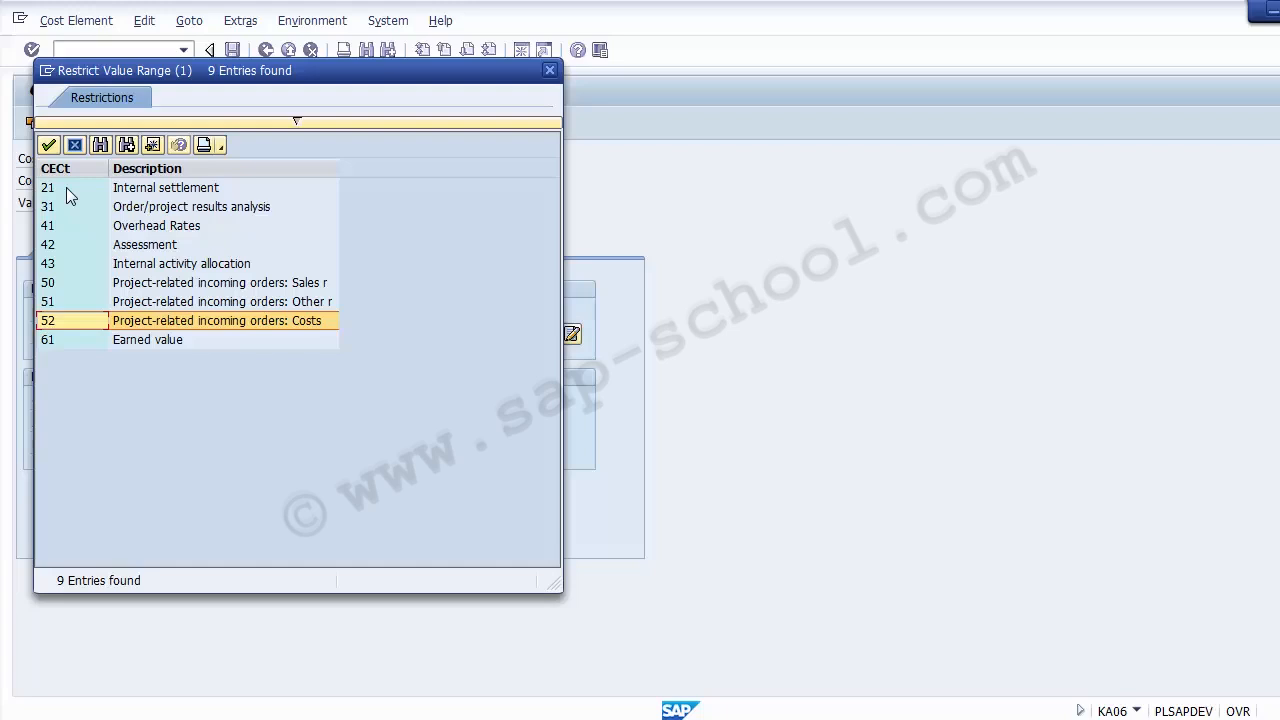
{"action": "key", "text": "Down"}
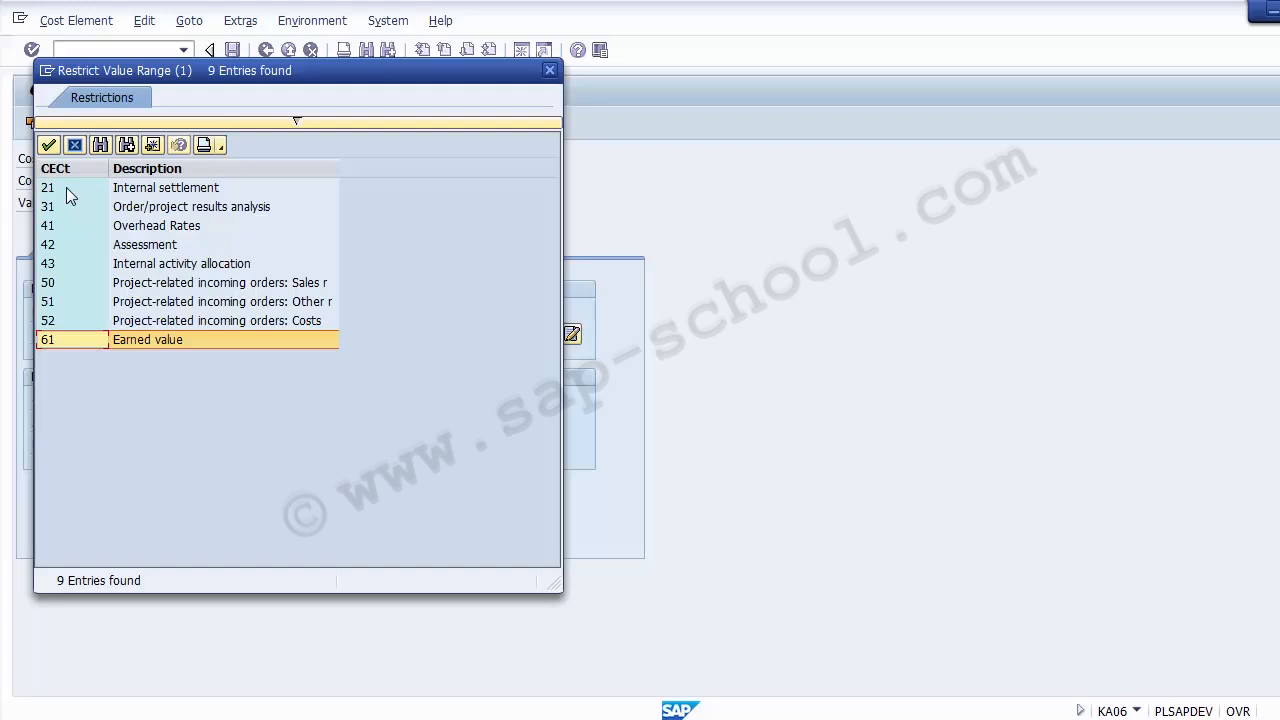
{"action": "key", "text": "Up"}
{"action": "key", "text": "Up"}
{"action": "key", "text": "Up"}
{"action": "key", "text": "Up"}
{"action": "key", "text": "Up"}
{"action": "key", "text": "Up"}
{"action": "key", "text": "Up"}
{"action": "key", "text": "Up"}
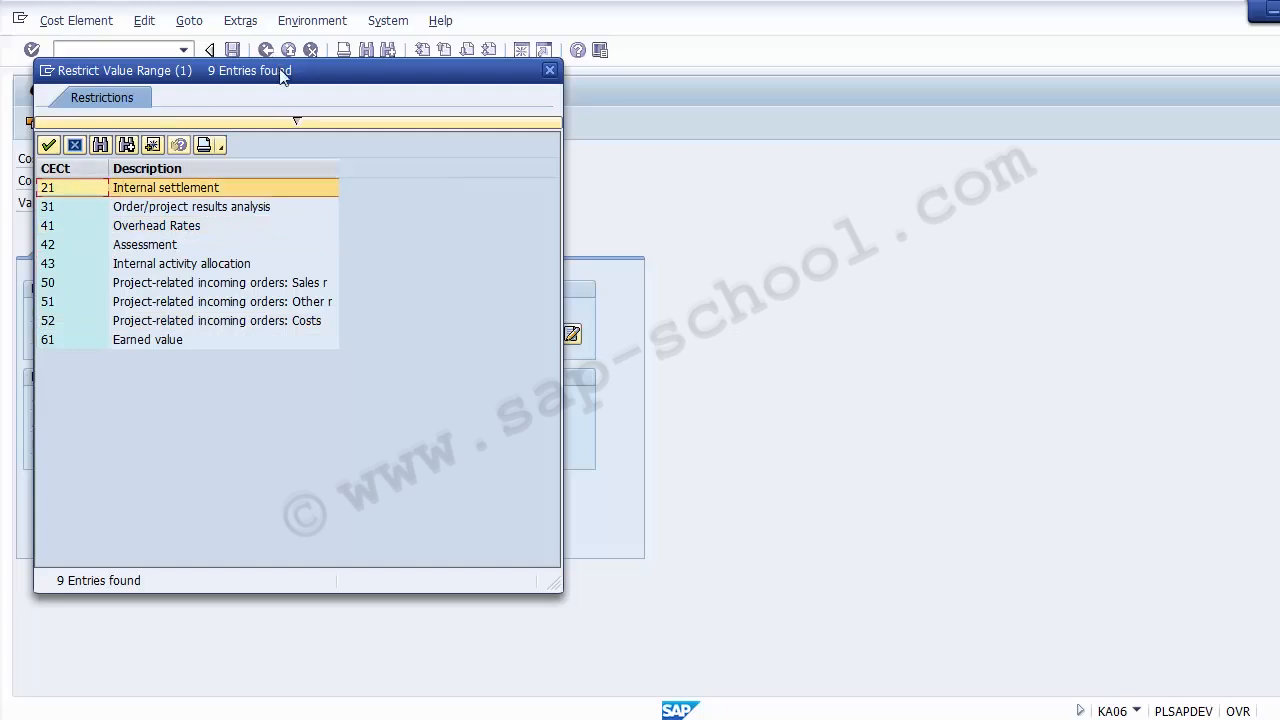
- Move the value list aside and assign category 21, Internal settlement, to the cost element
{"action": "left_click_drag", "start_coordinate": [282, 80], "coordinate": [826, 126]}
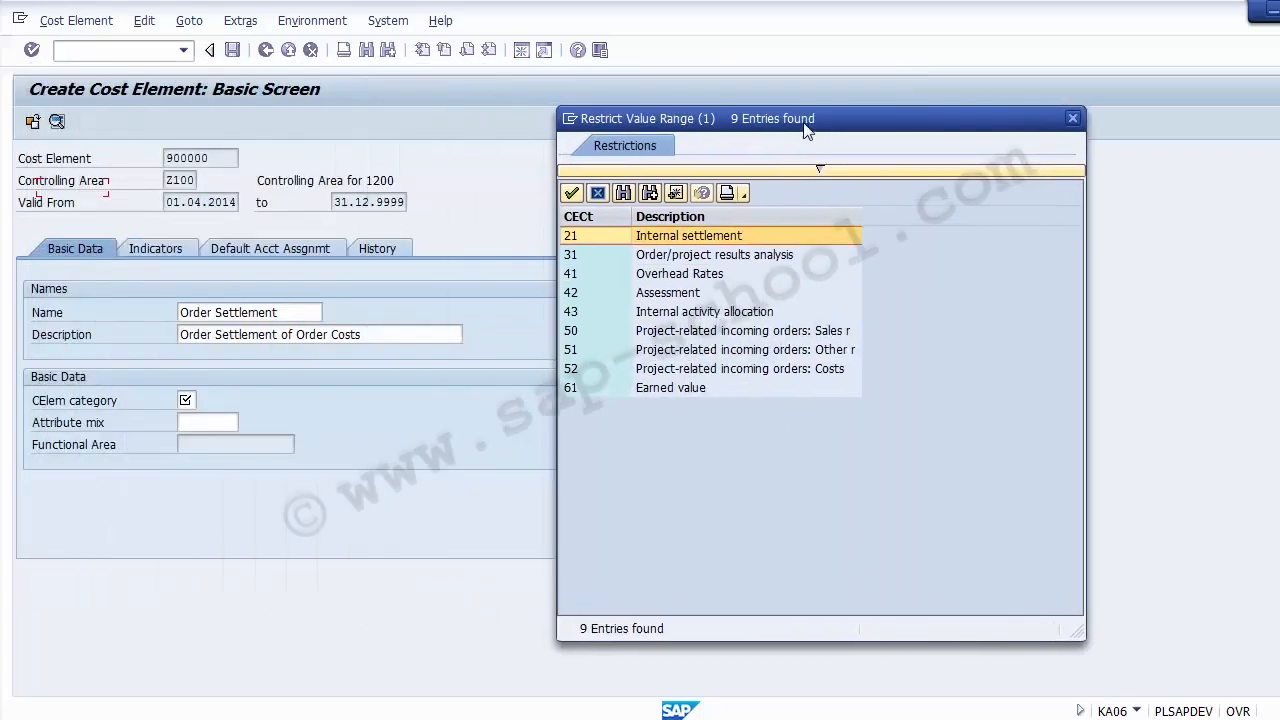
{"action": "double_click", "coordinate": [576, 240]}
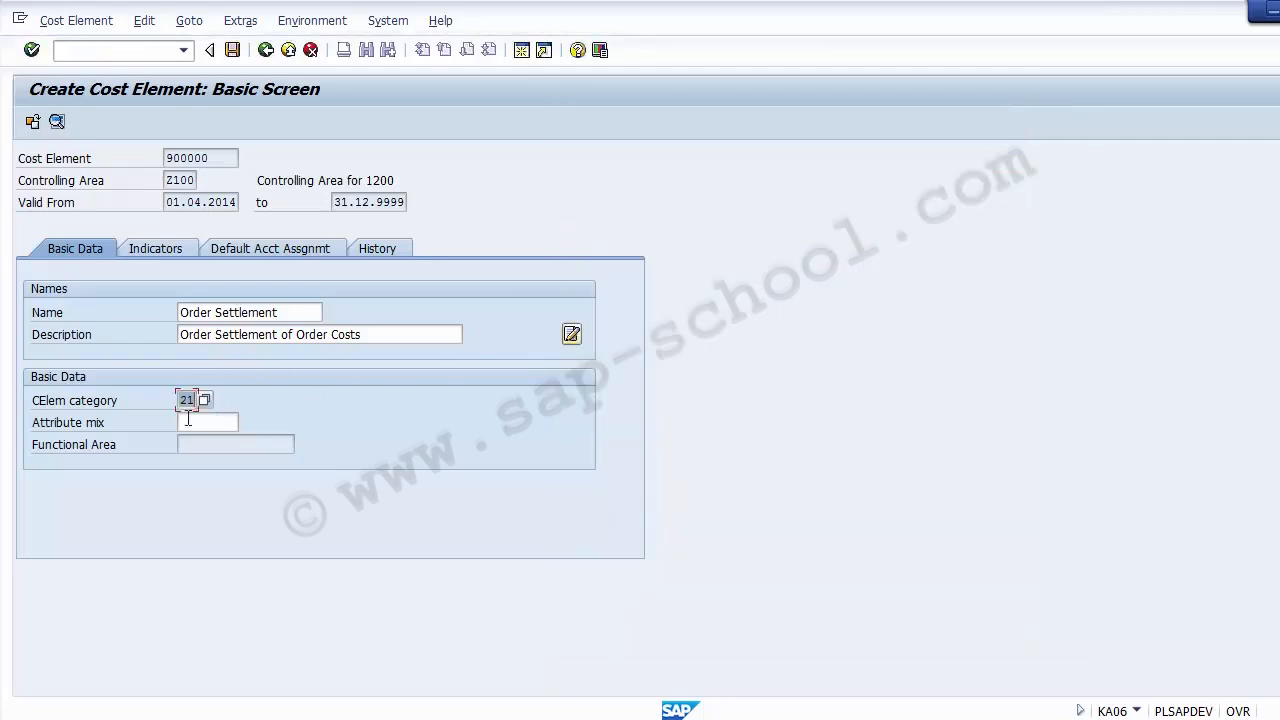
{"action": "left_click", "coordinate": [69, 407]}
- Review the new cost element's indicators, default account assignment and history data without entering anything
{"action": "left_click", "coordinate": [149, 248]}
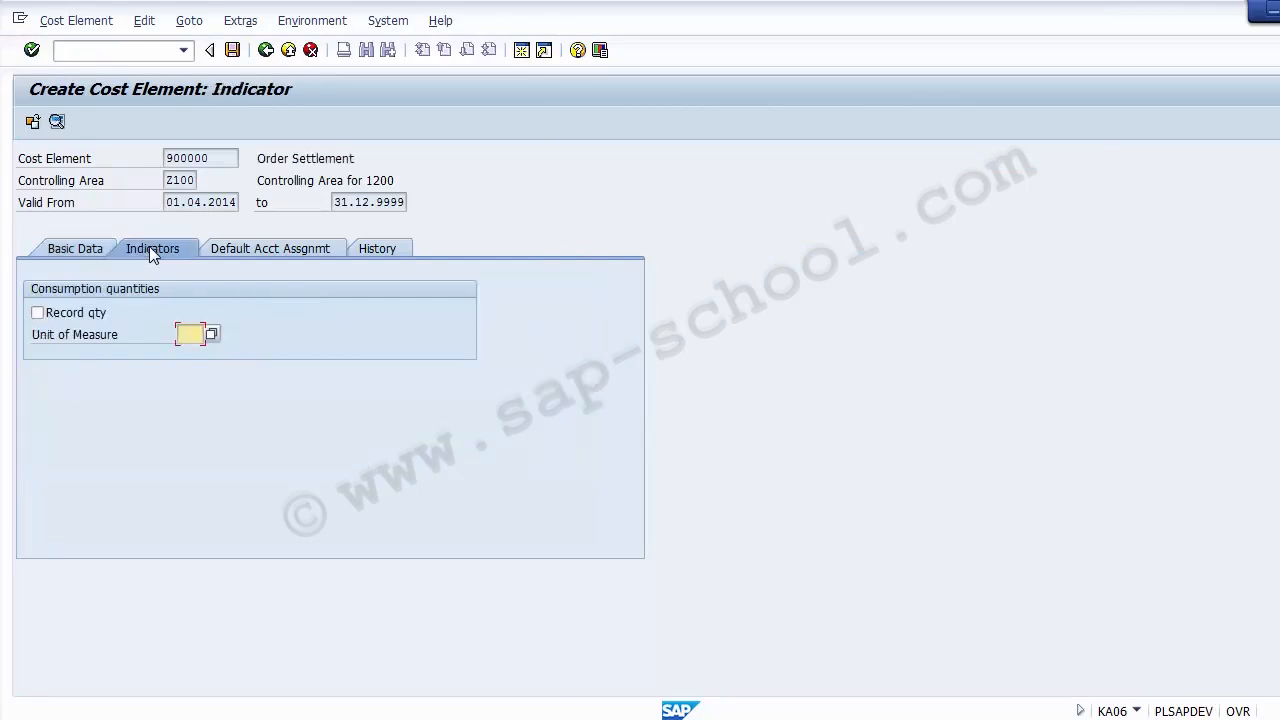
{"action": "left_click", "coordinate": [88, 316]}
{"action": "left_click", "coordinate": [189, 334]}
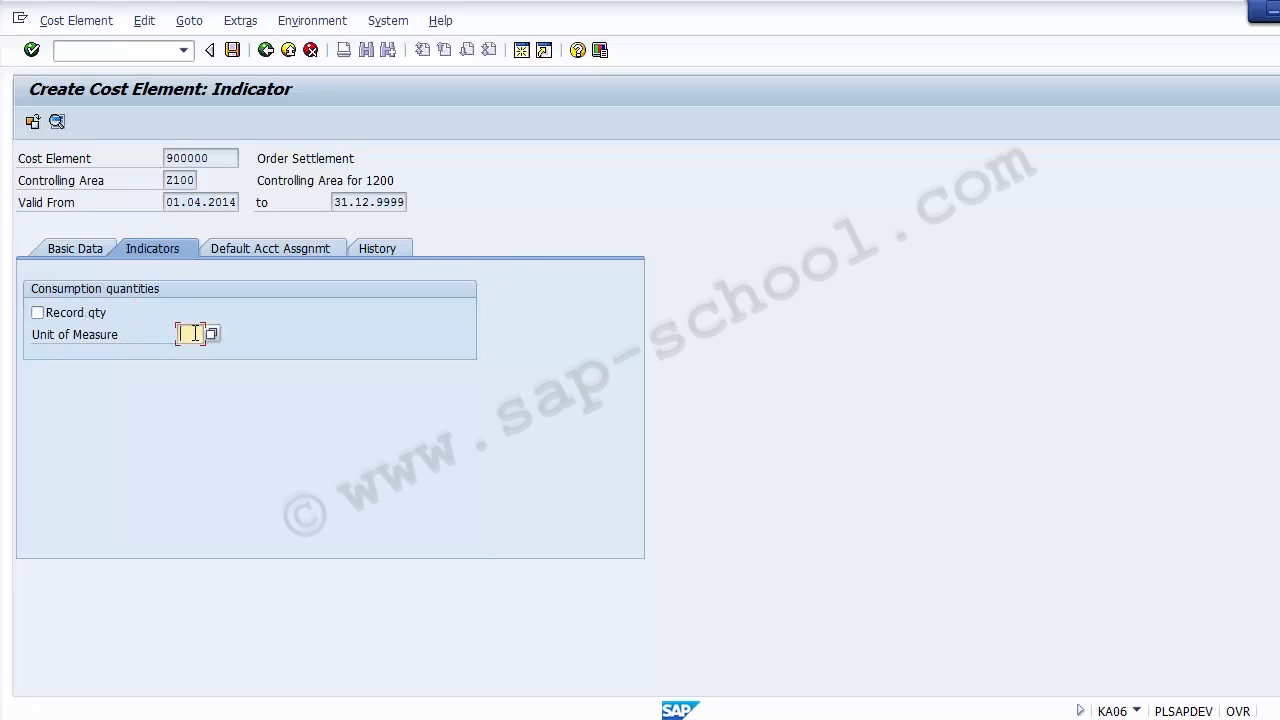
{"action": "left_click", "coordinate": [267, 249]}
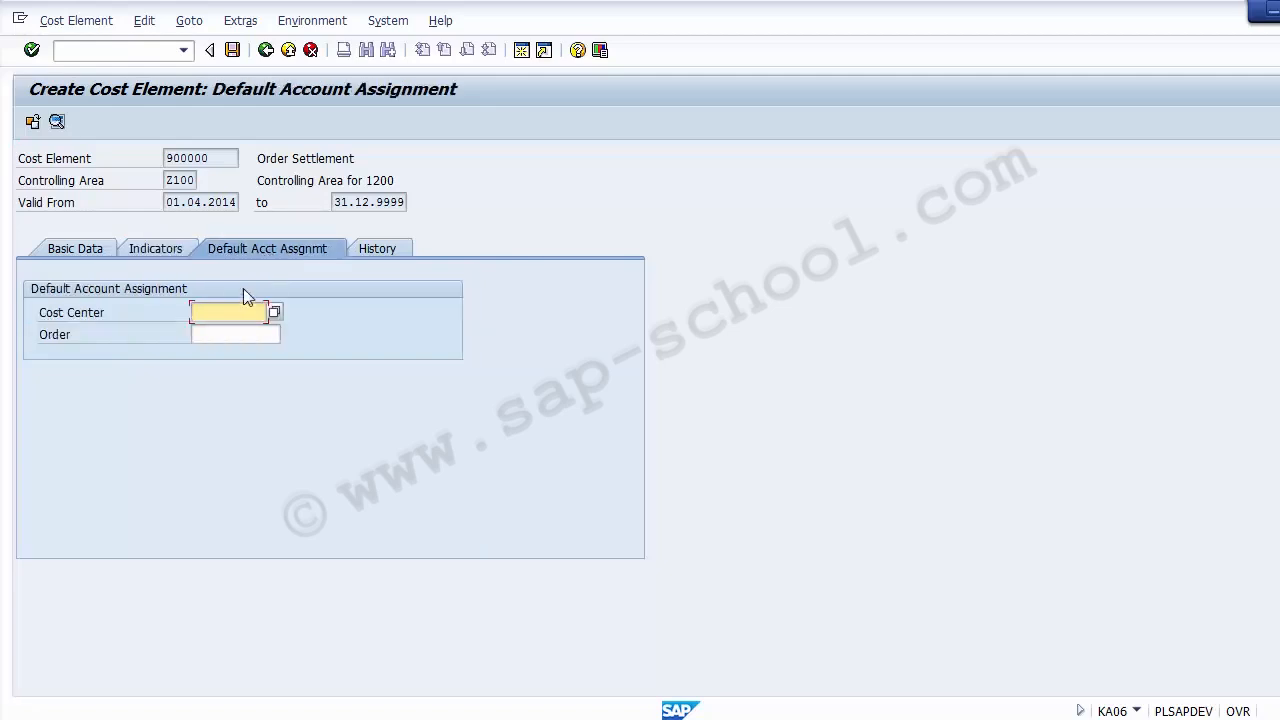
{"action": "left_click", "coordinate": [223, 333]}
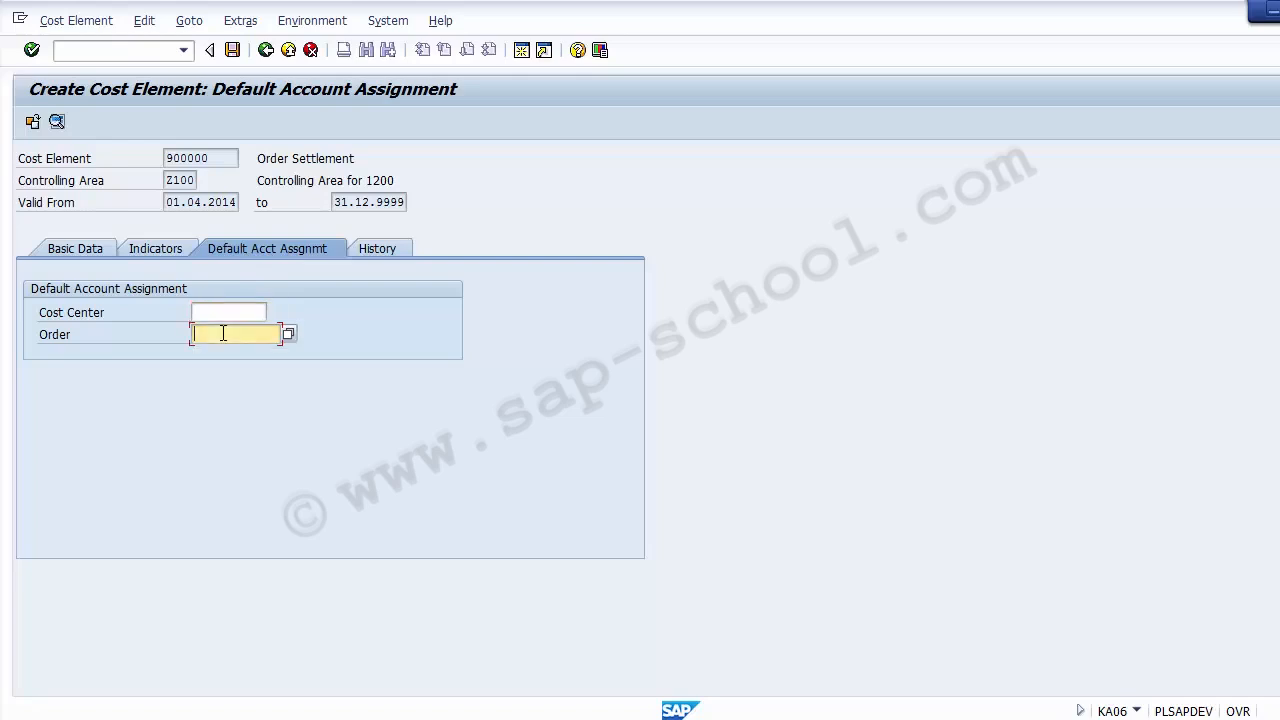
{"action": "left_click", "coordinate": [211, 315]}
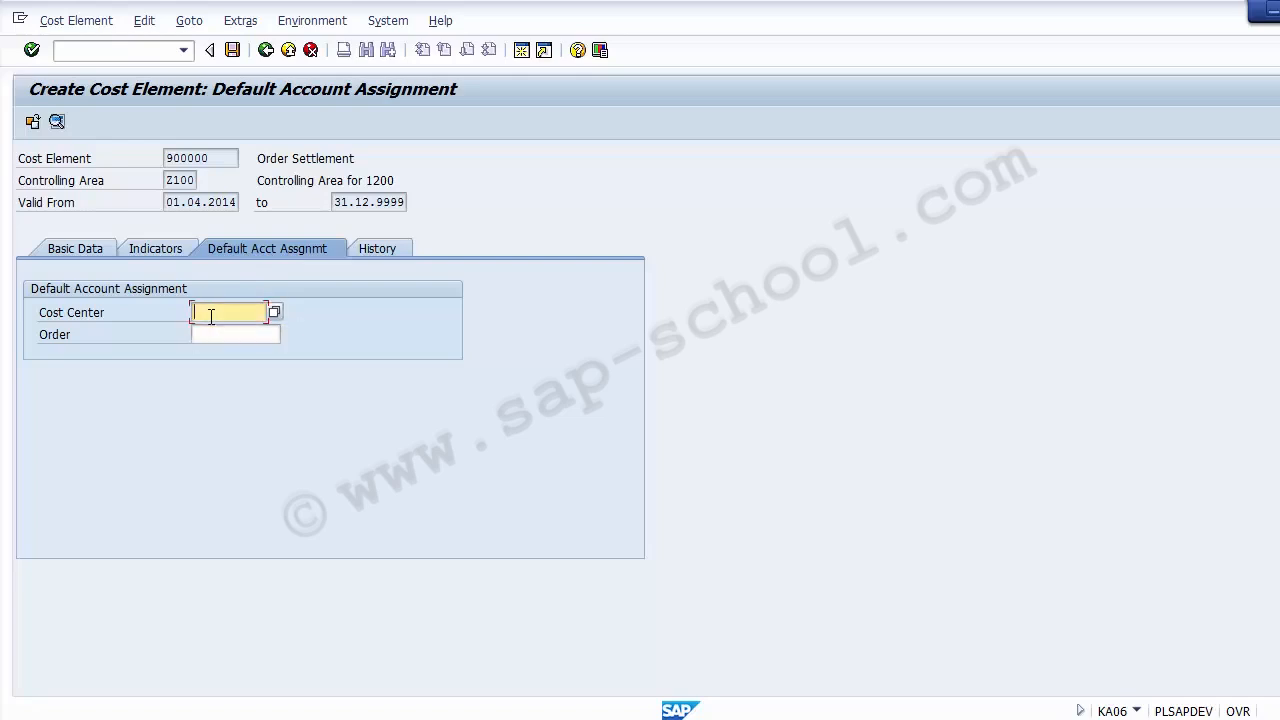
{"action": "left_click", "coordinate": [211, 335]}
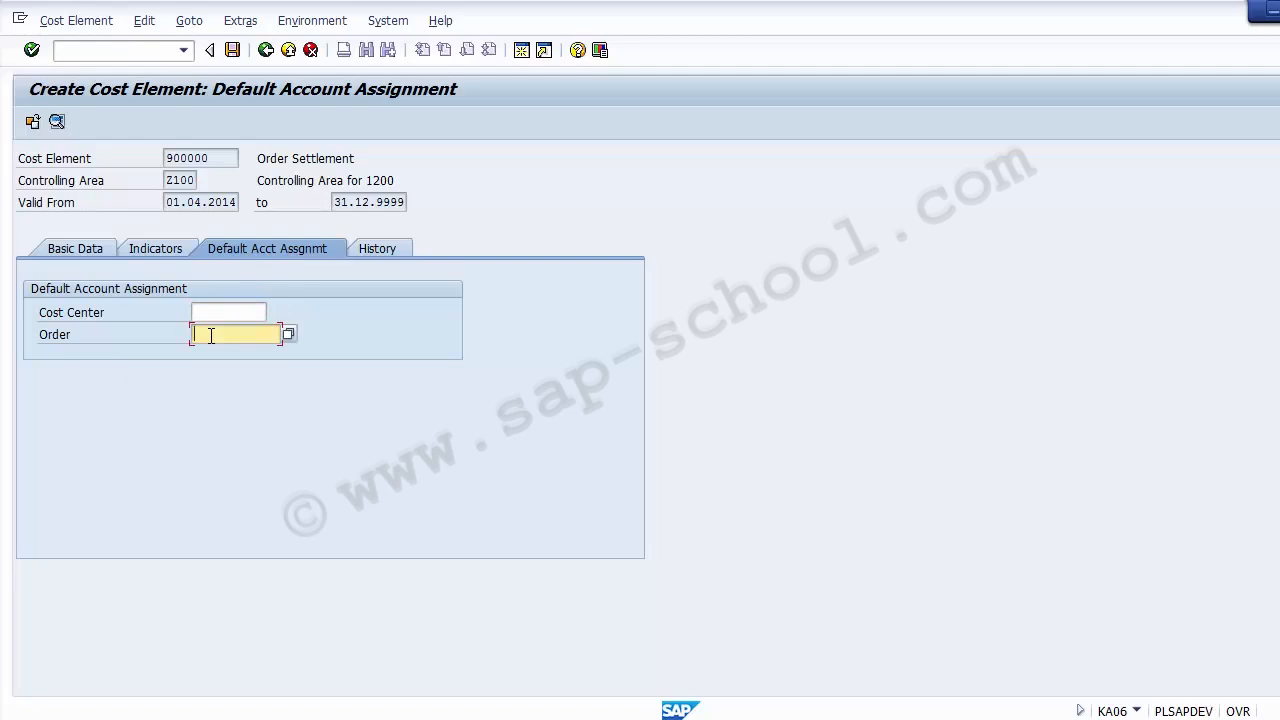
{"action": "left_click", "coordinate": [205, 315]}
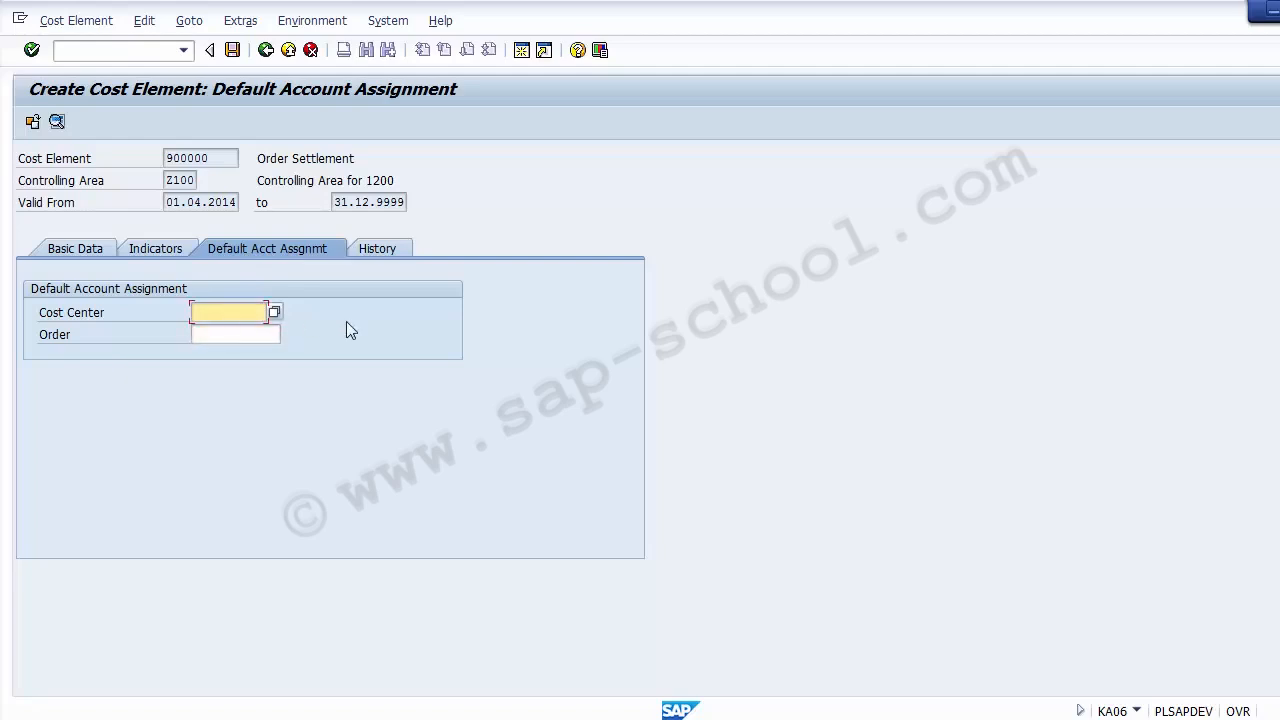
{"action": "left_click", "coordinate": [378, 248]}
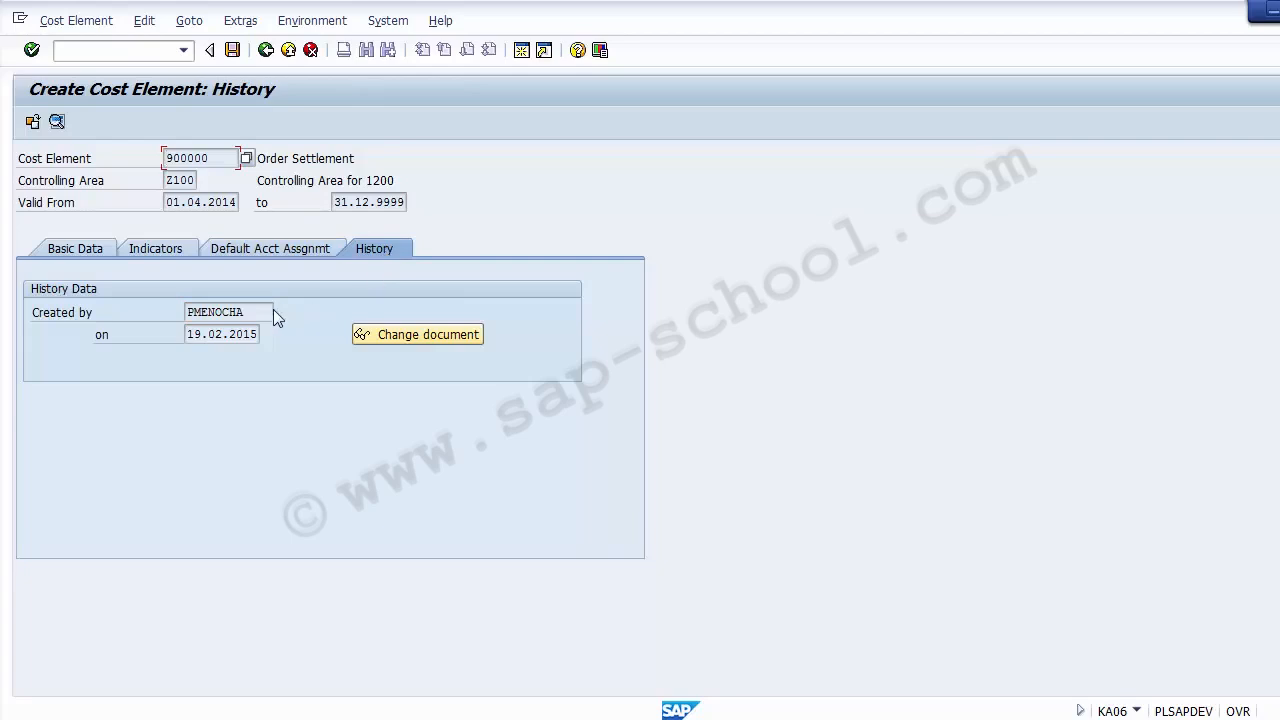
{"action": "mouse_move", "coordinate": [257, 313]}
{"action": "left_mouse_down"}
{"action": "mouse_move", "coordinate": [180, 318]}
{"action": "mouse_move", "coordinate": [190, 334]}
{"action": "mouse_move", "coordinate": [259, 337]}
{"action": "left_mouse_up"}
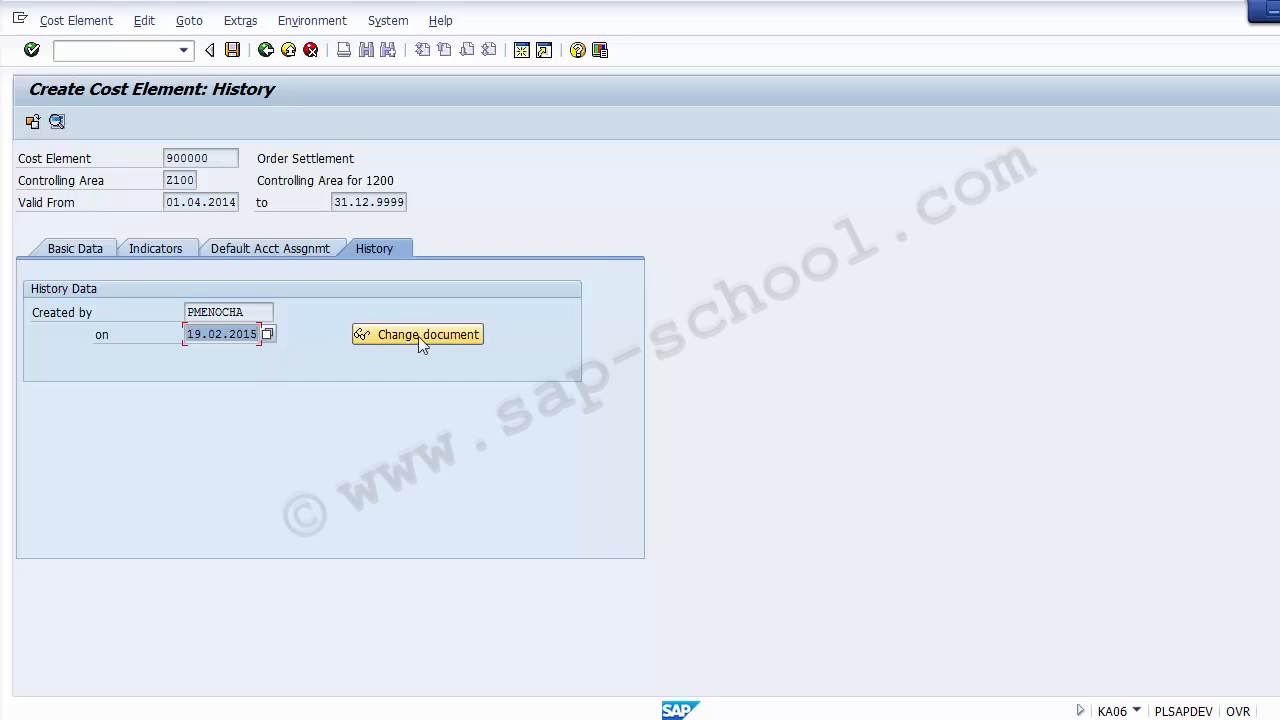
- Return to the basic data of cost element 900000 and save the new secondary cost element
{"action": "left_click", "coordinate": [61, 247]}
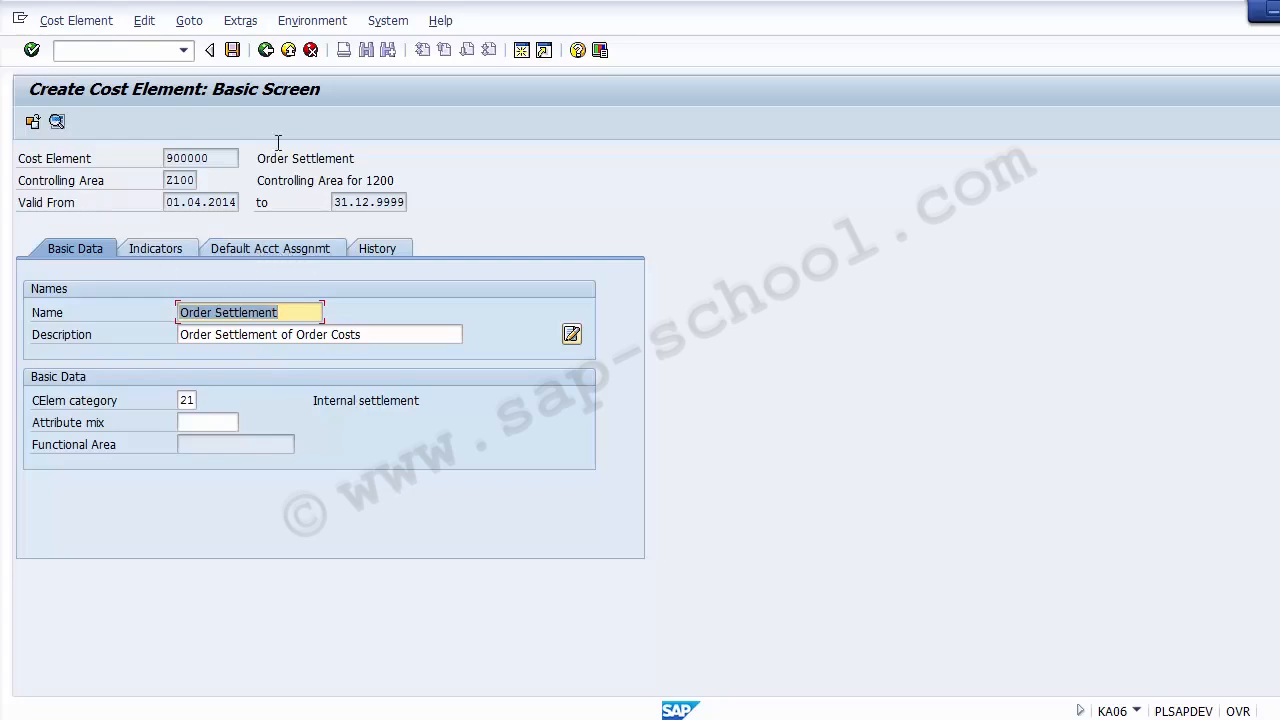
{"action": "left_click", "coordinate": [232, 52]}
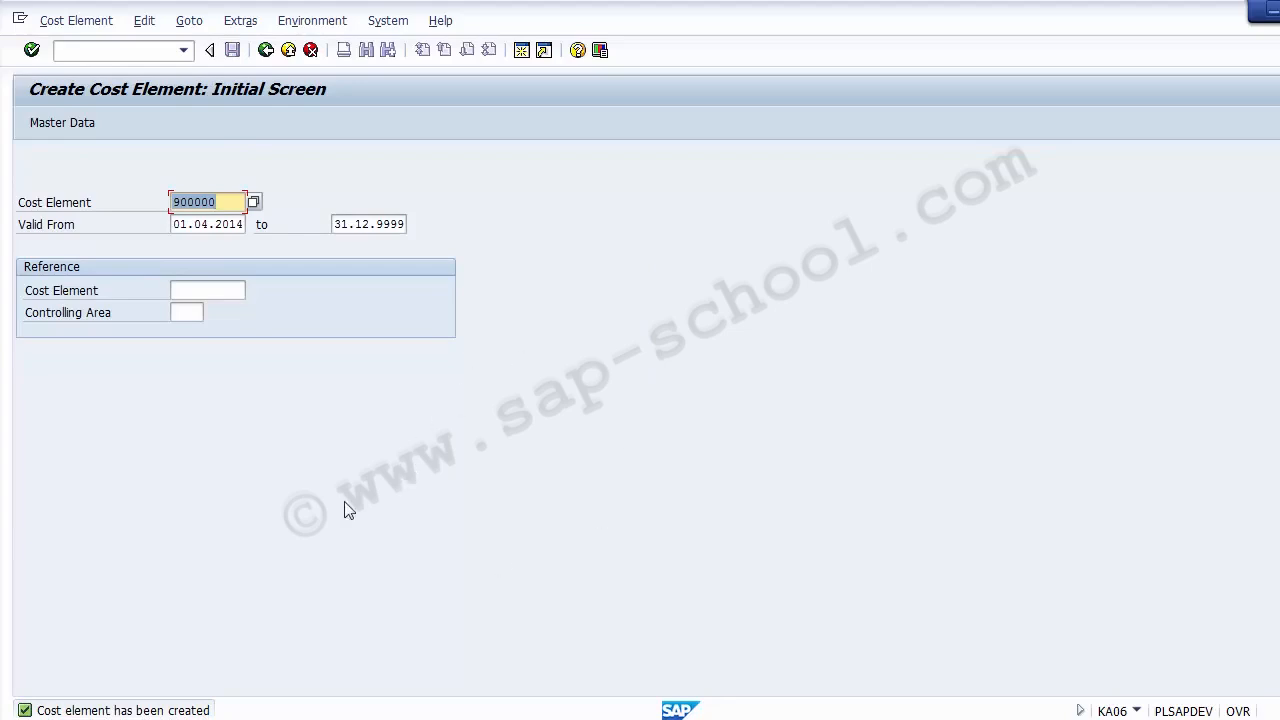
{"action": "left_click", "coordinate": [224, 357]}
- Switch to the PowerPoint slide on creating cost elements and review the transaction codes listed for secondary cost elements
{"action": "left_click", "coordinate": [492, 718]}
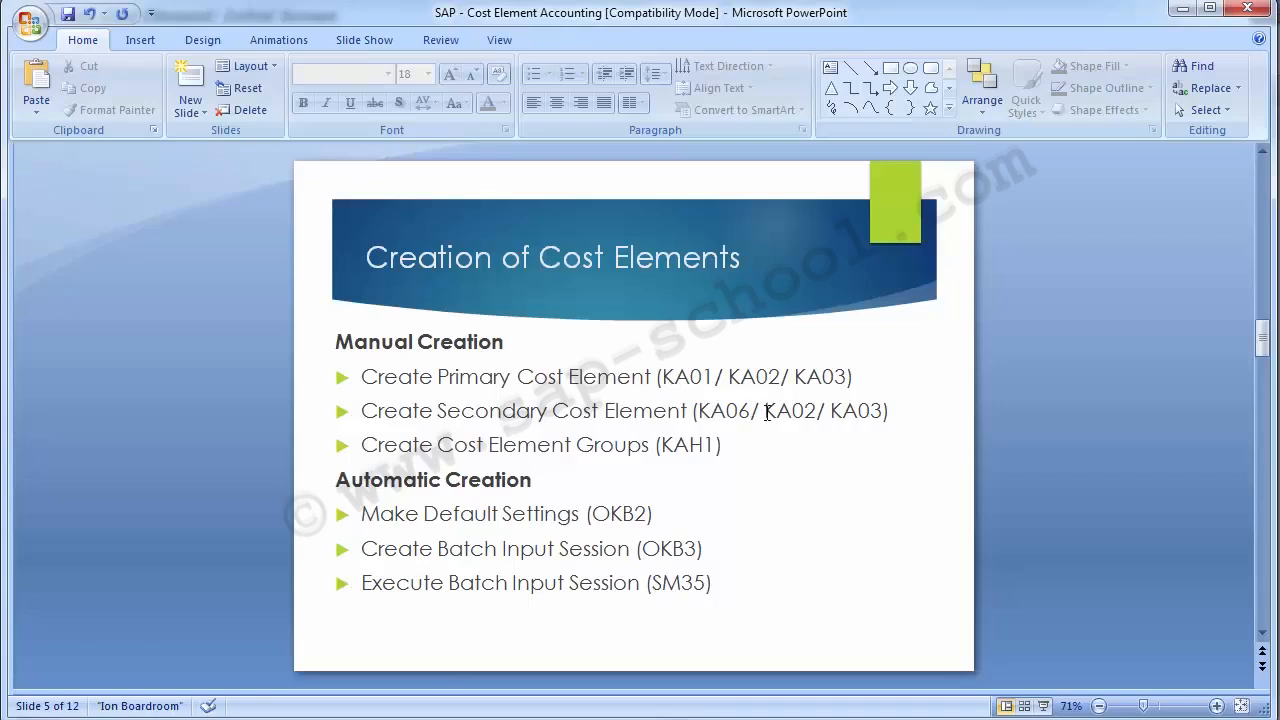
{"action": "left_click_drag", "start_coordinate": [766, 412], "coordinate": [884, 410]}
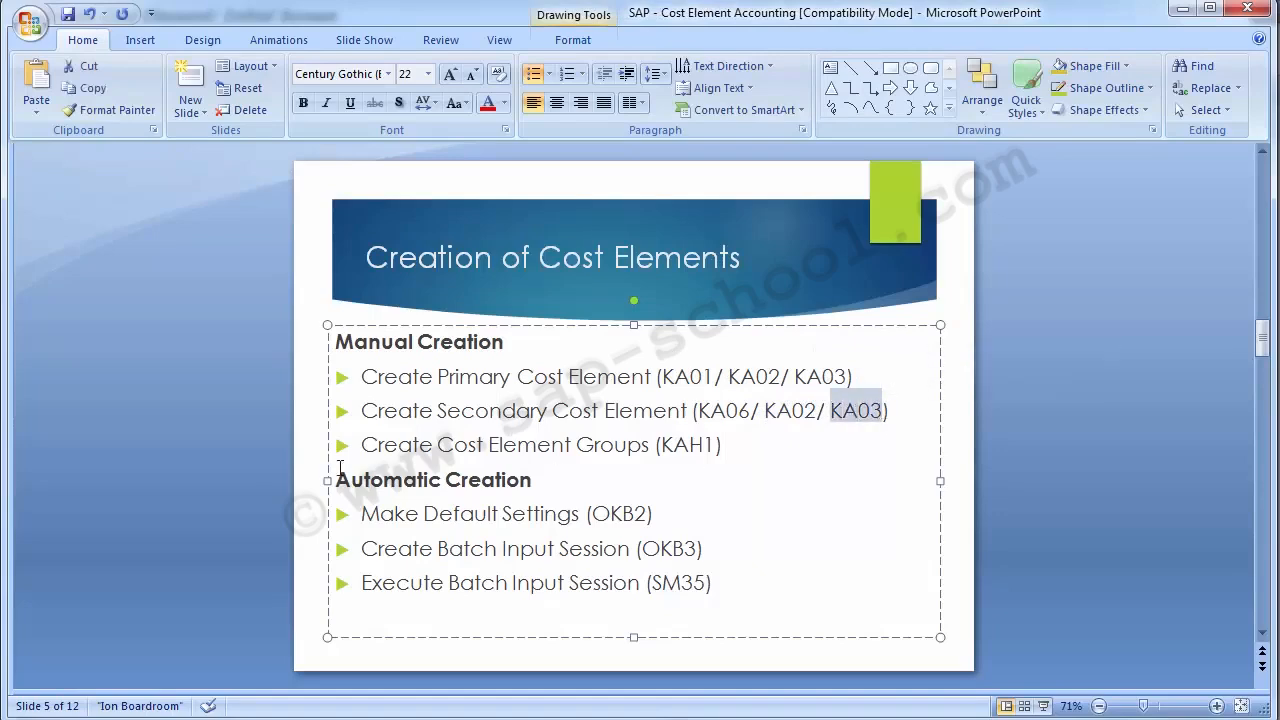
{"action": "left_click", "coordinate": [185, 429]}
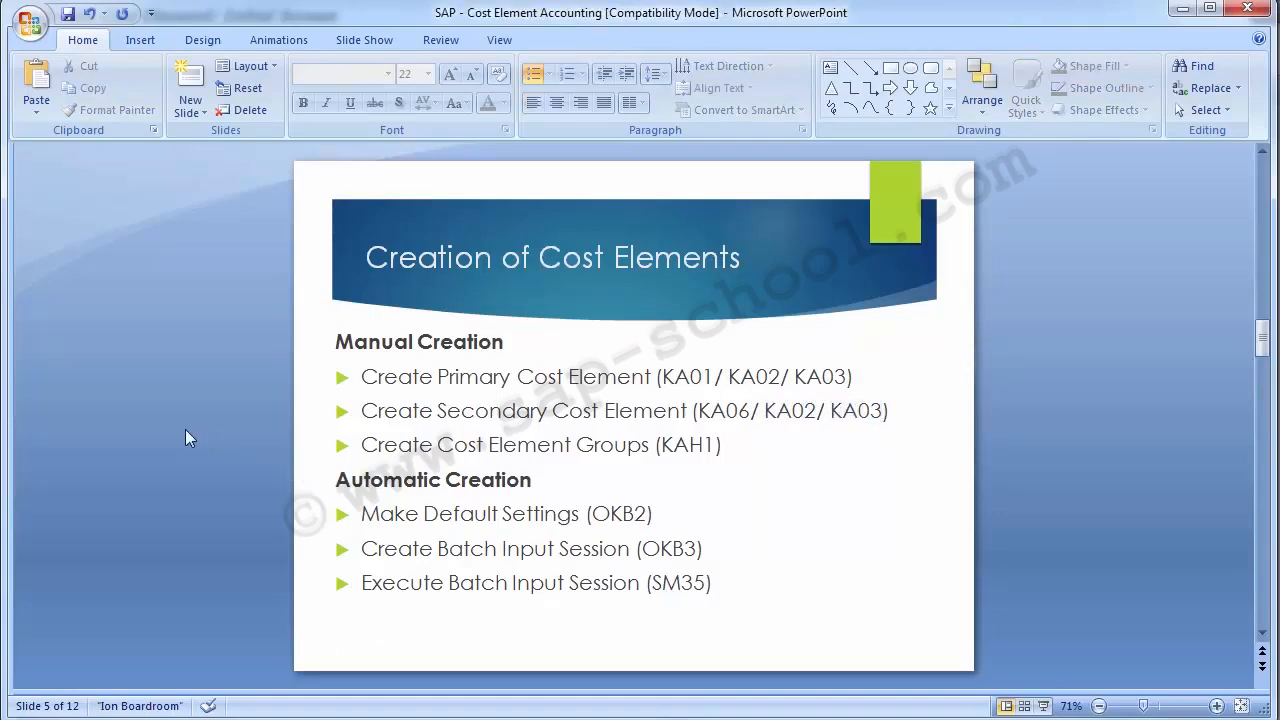
- Switch back to SAP and open cost element 900000 for changing with transaction KA02
{"action": "key", "text": "alt+Tab"}
{"action": "left_click", "coordinate": [88, 54]}
{"action": "type", "text": "/nbKA02"}
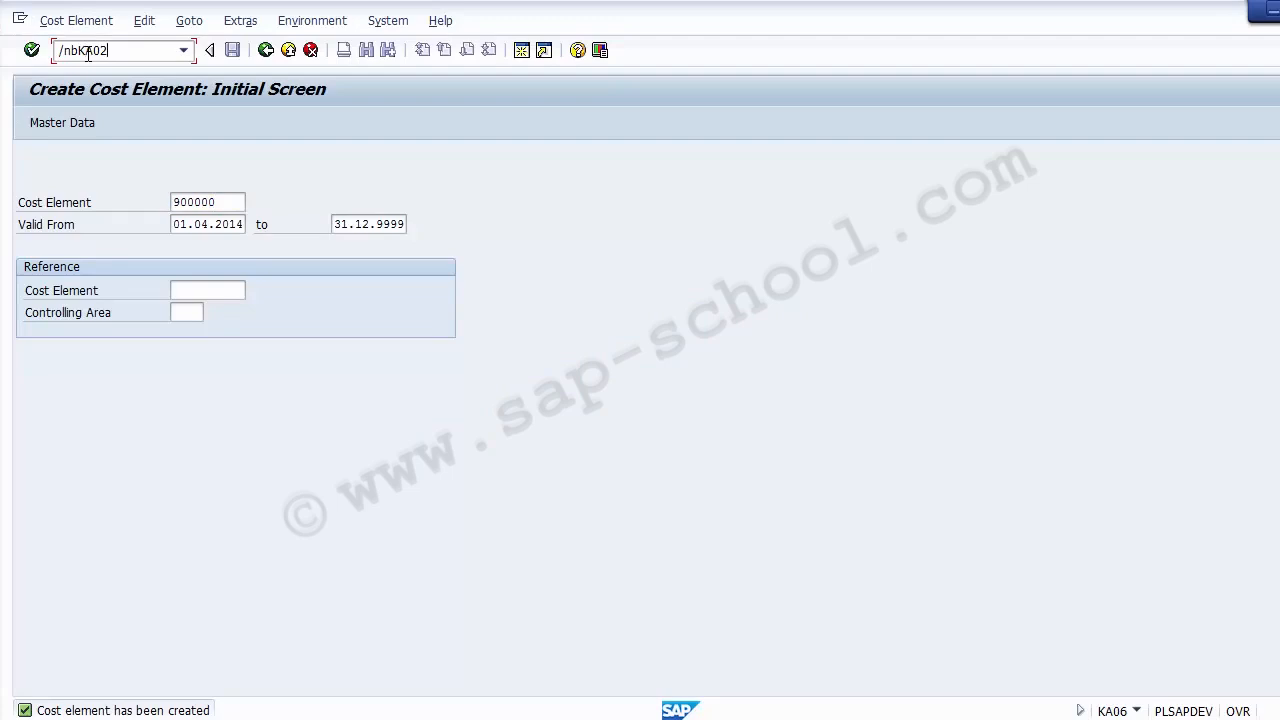
{"action": "key", "text": "Return"}
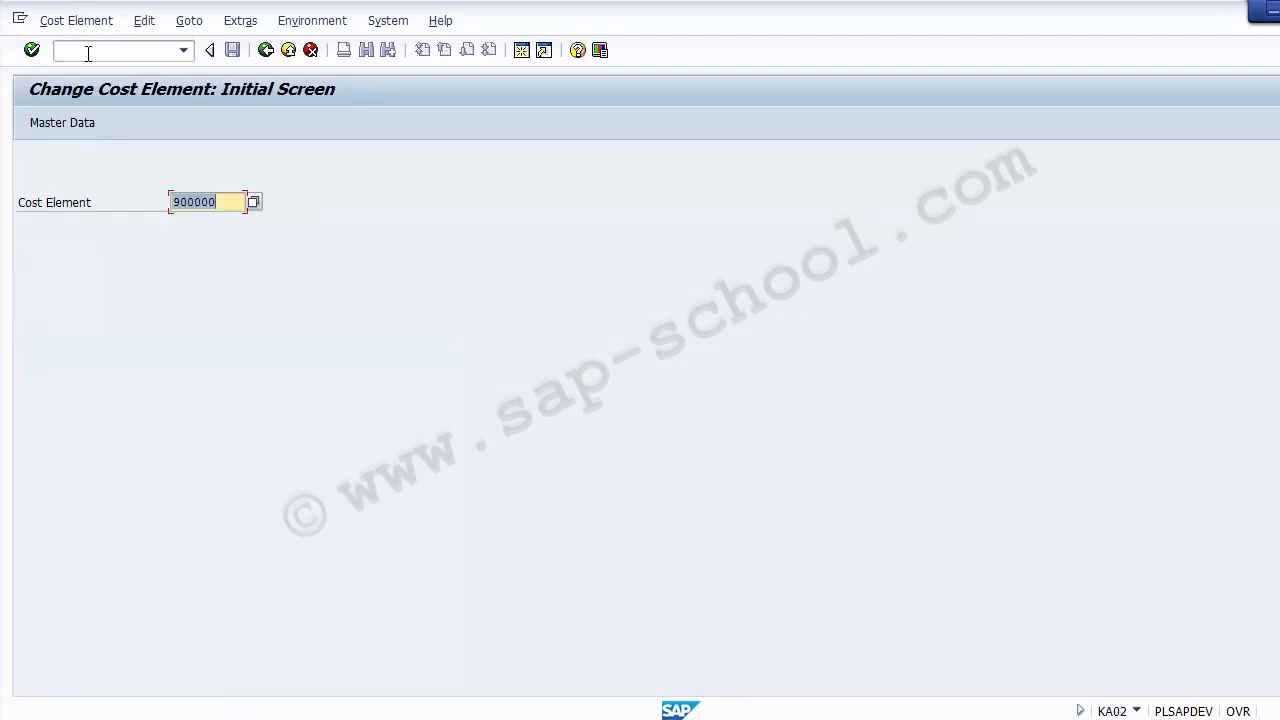
{"action": "type", "text": "900000"}
{"action": "key", "text": "Return"}
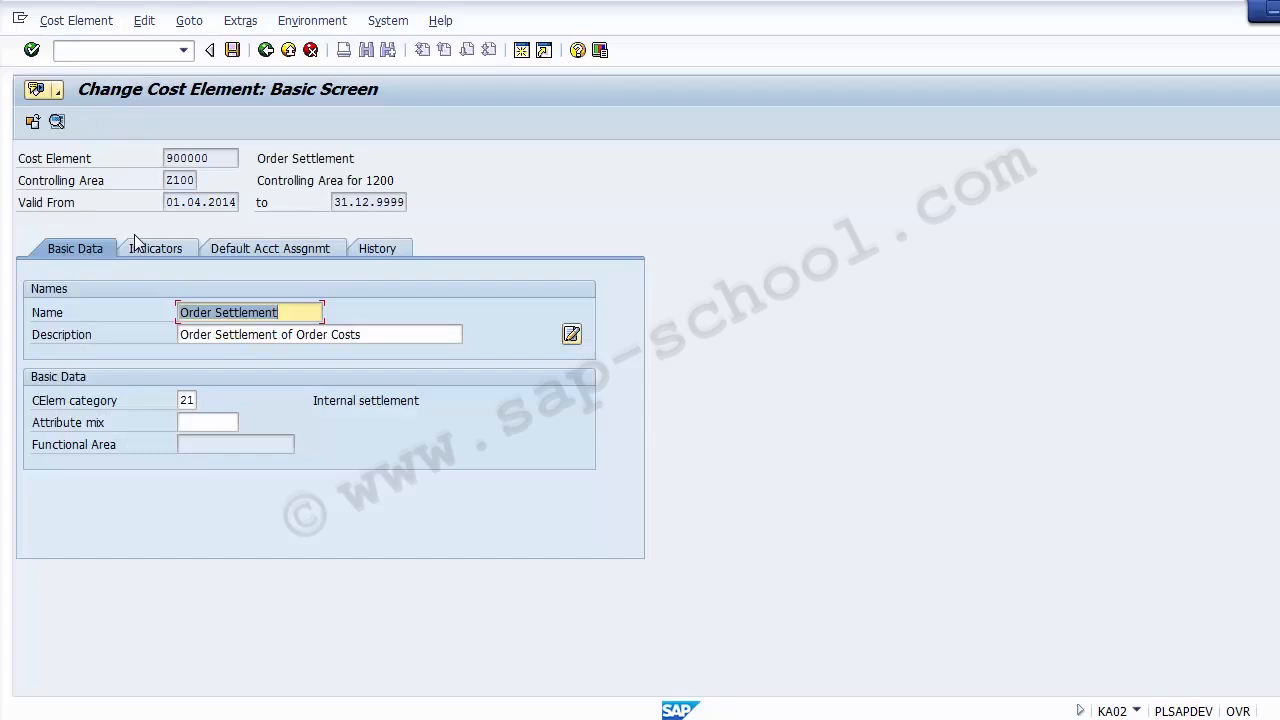
- Review the indicators and default account assignment of cost element 900000, return to its basic data and save
{"action": "left_click", "coordinate": [150, 250]}
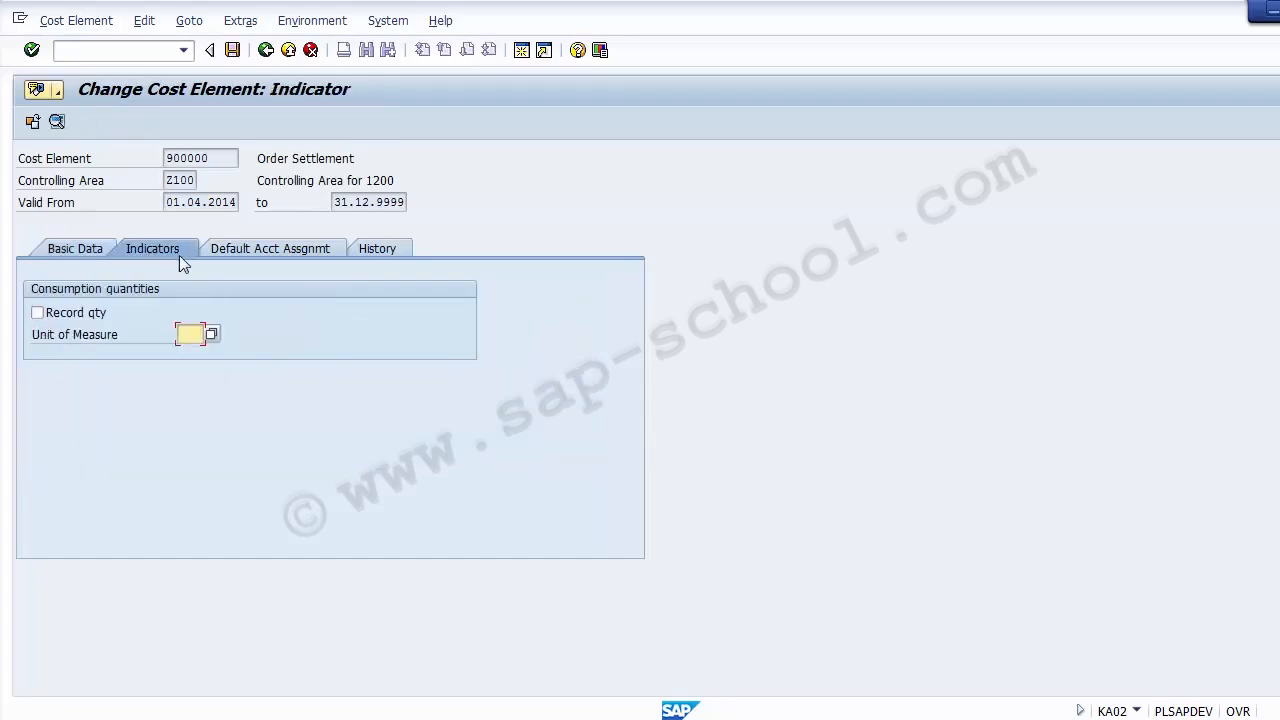
{"action": "left_click", "coordinate": [235, 252]}
{"action": "left_click", "coordinate": [84, 250]}
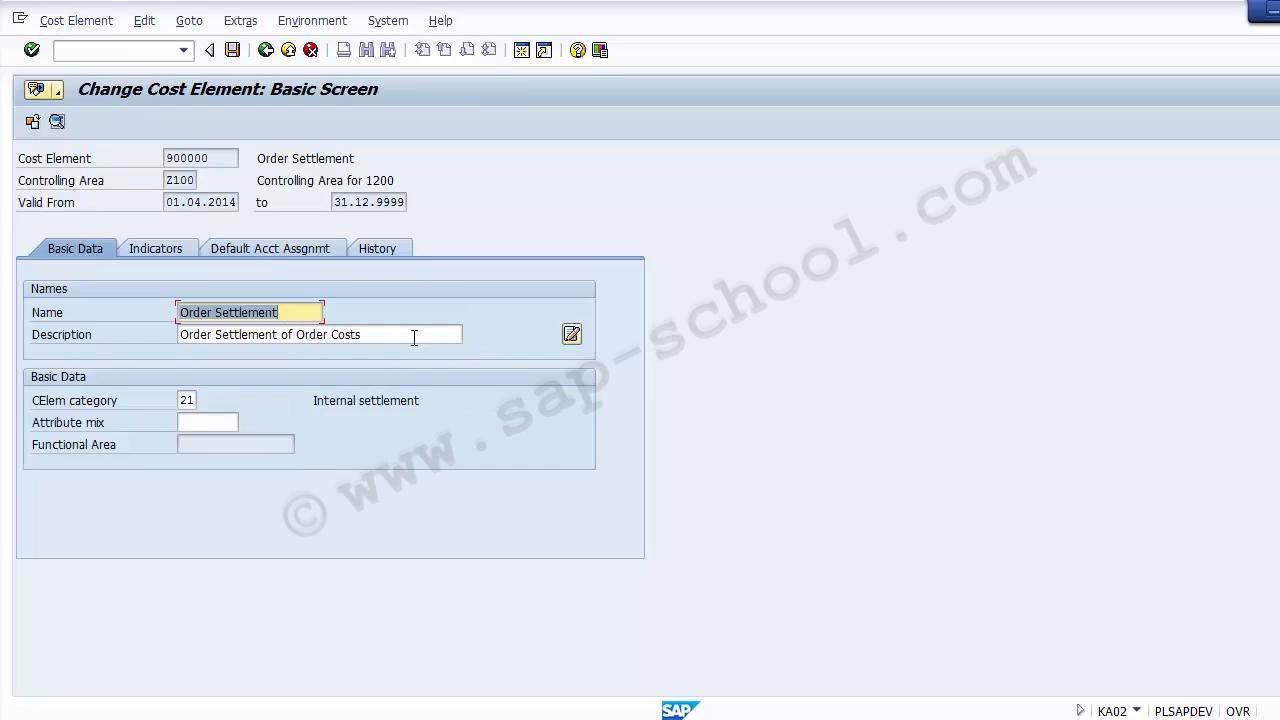
{"action": "left_click", "coordinate": [232, 50]}
- Open cost element 900000 in display mode with transaction KA03
{"action": "left_click", "coordinate": [128, 57]}
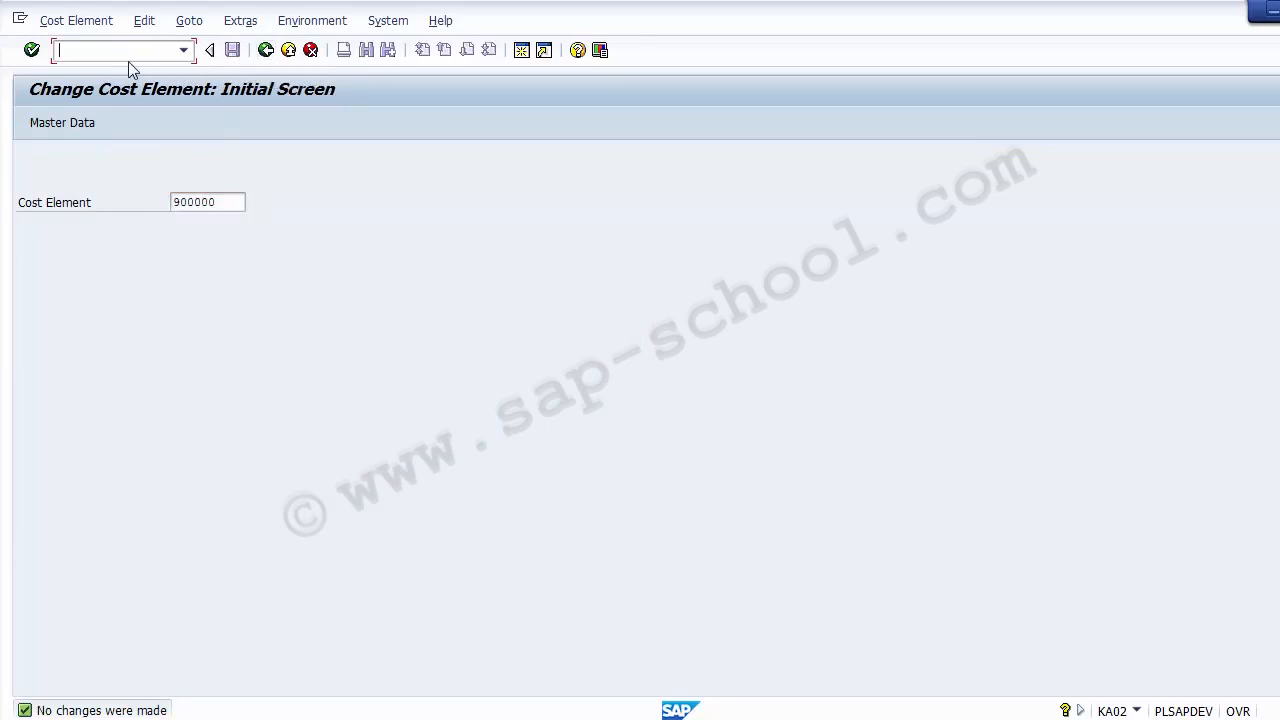
{"action": "type", "text": "/nKA"}
{"action": "key", "text": "Return"}
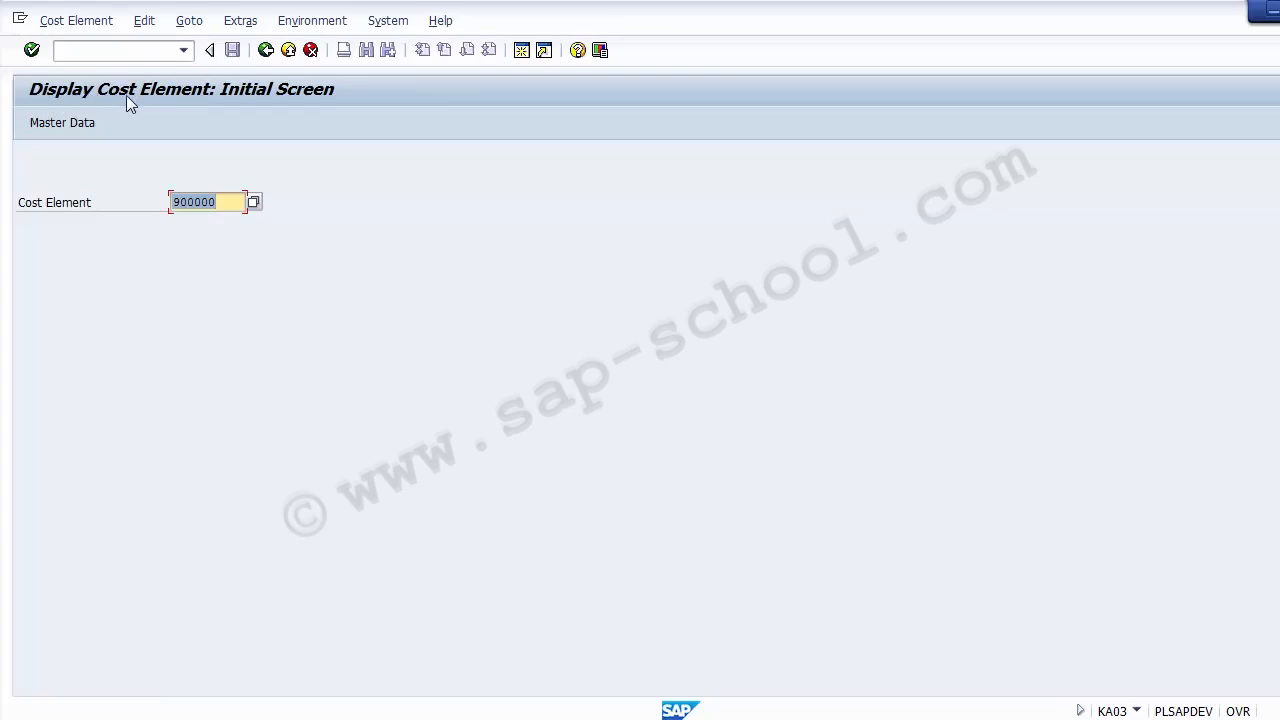
{"action": "left_click", "coordinate": [233, 205]}
{"action": "key", "text": "Return"}
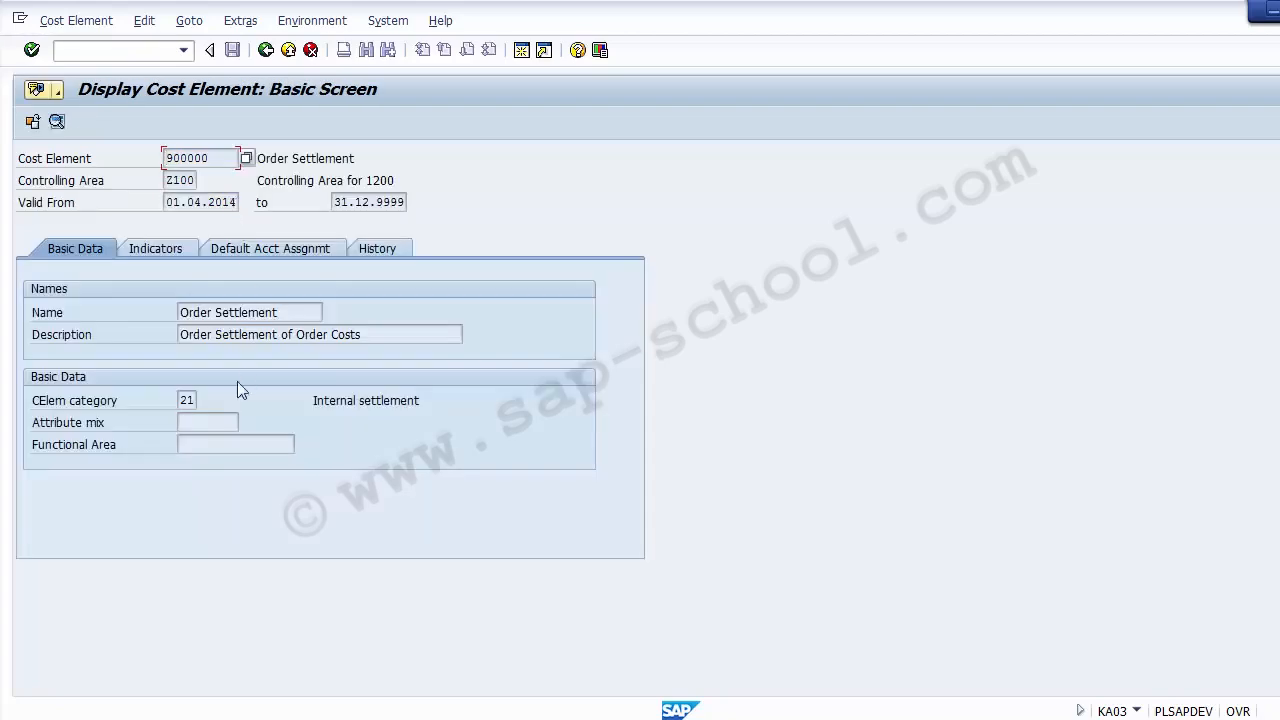
- Review the displayed cost element's indicators, default account assignment and history, and return to its basic data
{"action": "left_click", "coordinate": [160, 253]}
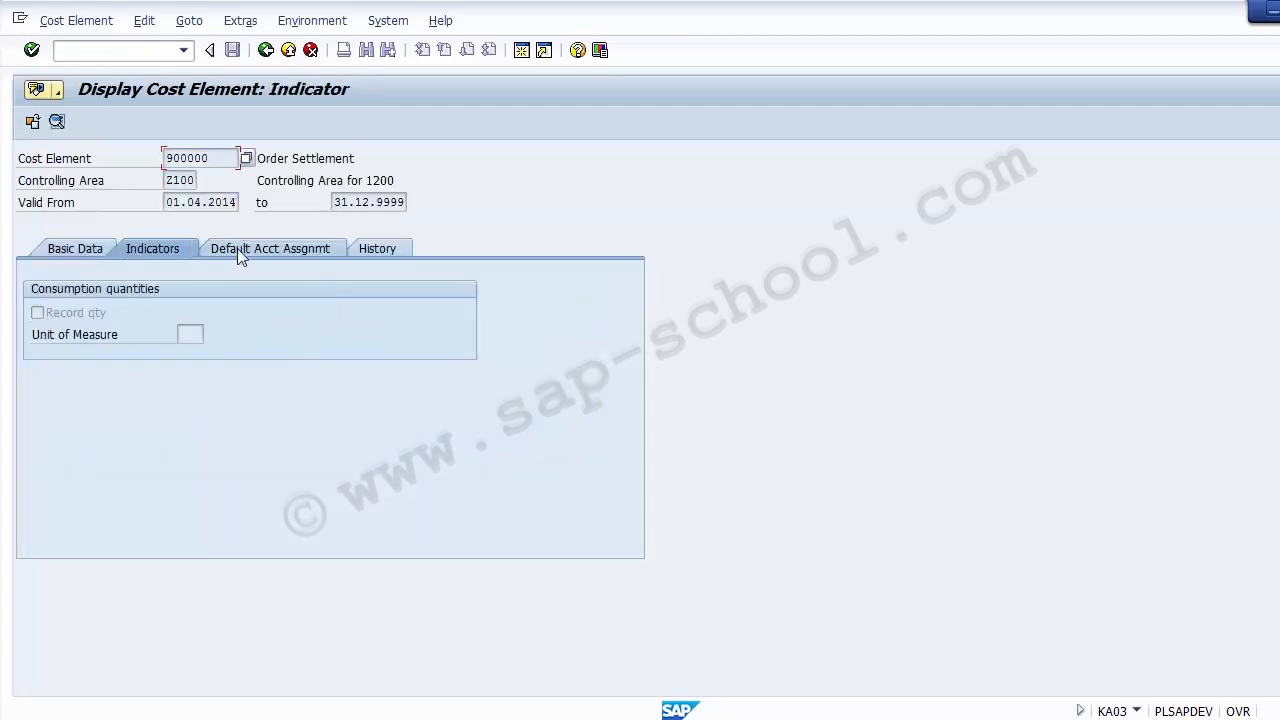
{"action": "left_click", "coordinate": [260, 248]}
{"action": "left_click", "coordinate": [377, 249]}
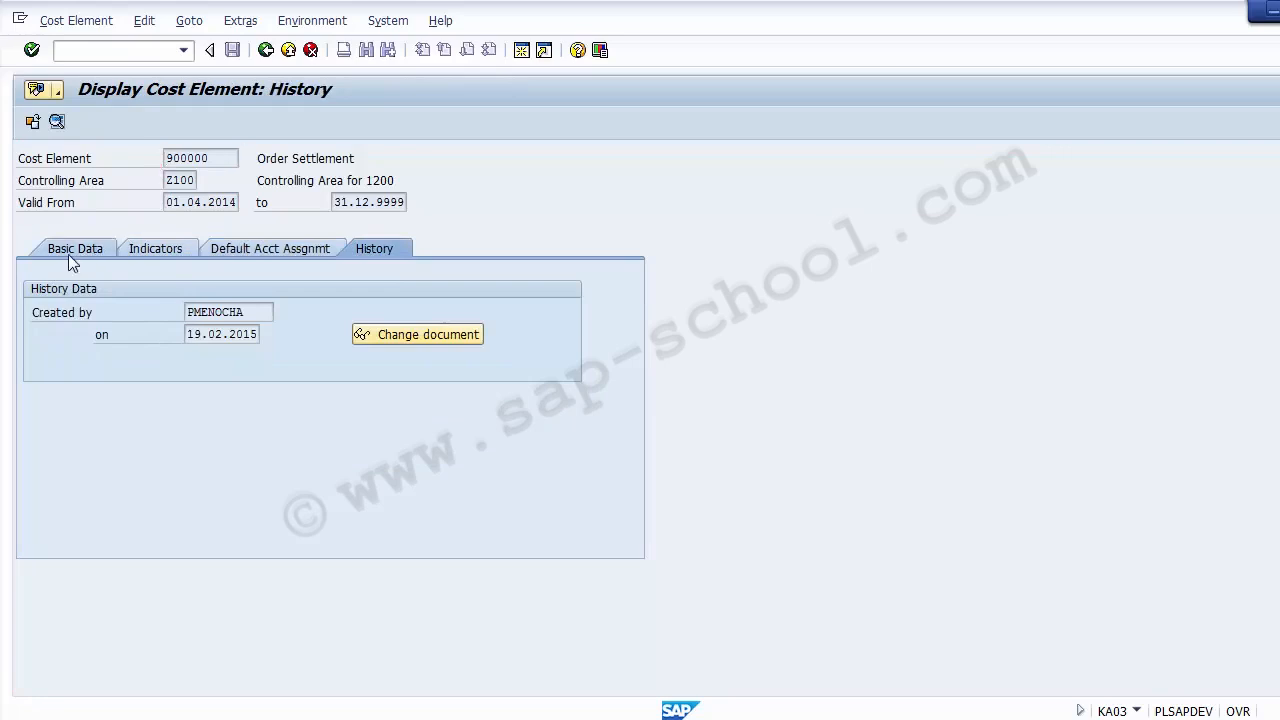
{"action": "left_click", "coordinate": [68, 252]}
- Leave the cost element display and return to the SAP Easy Access tree at the SAP Menu node
{"action": "left_click", "coordinate": [117, 52]}
{"action": "type", "text": "/n"}
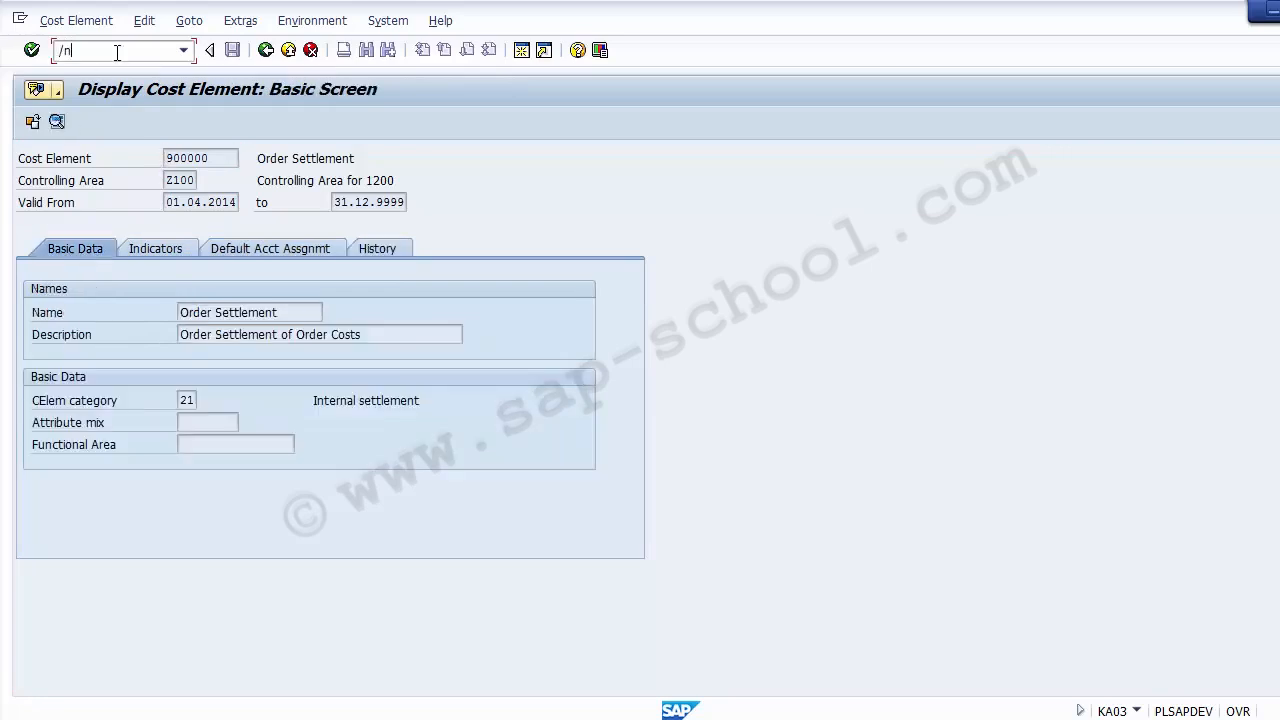
{"action": "key", "text": "Return"}
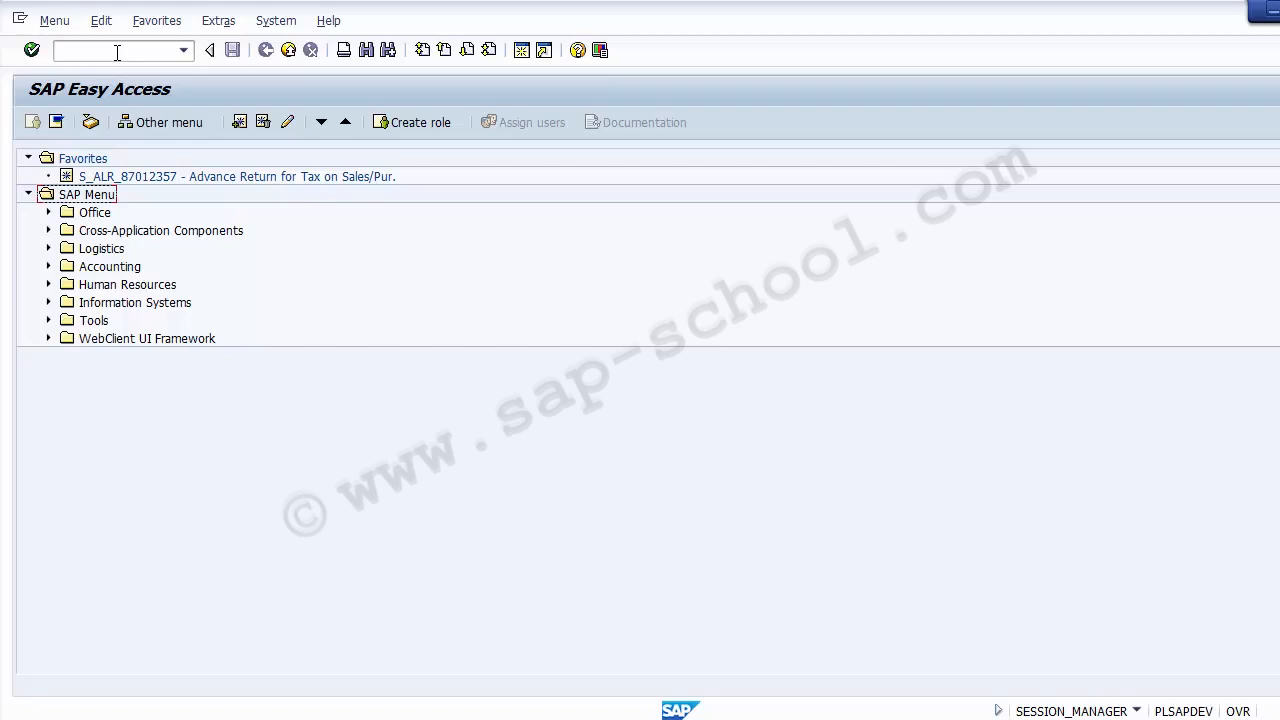
{"action": "left_click", "coordinate": [117, 52]}
{"action": "left_click", "coordinate": [96, 197]}
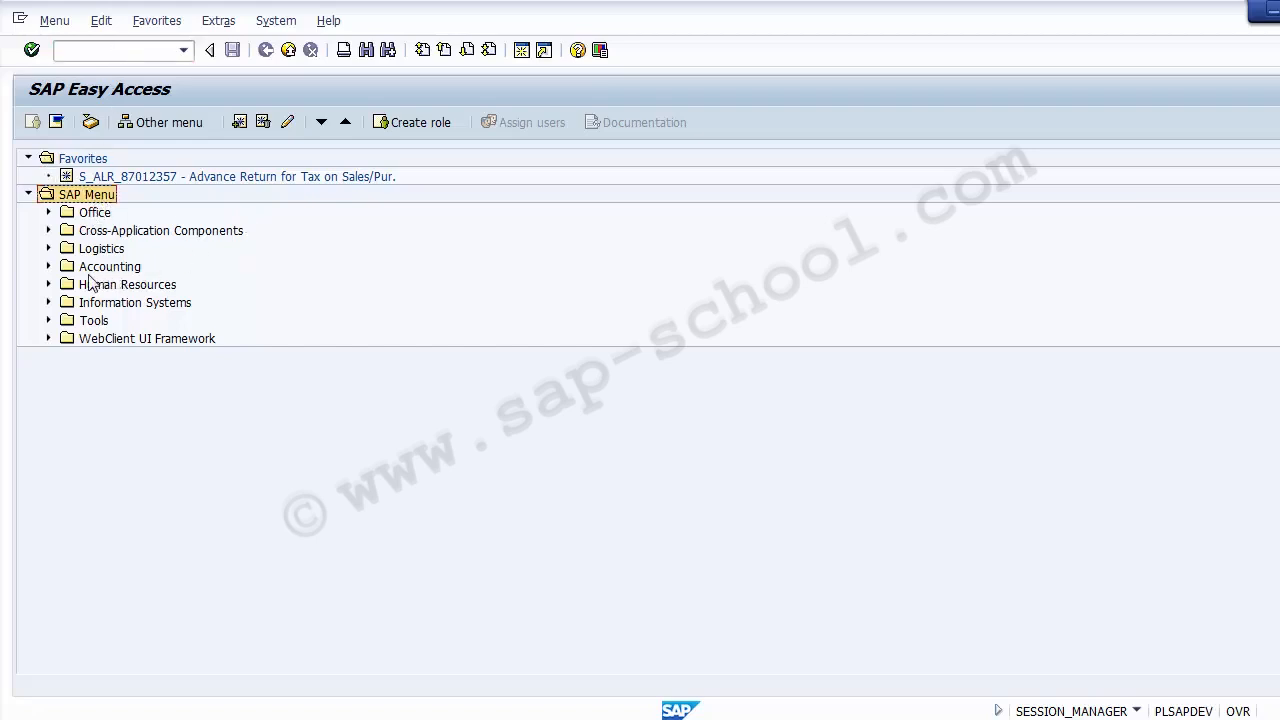
- Expand the SAP Menu tree through Accounting and Controlling to show the contents of Cost Element Accounting
{"action": "left_click", "coordinate": [48, 267]}
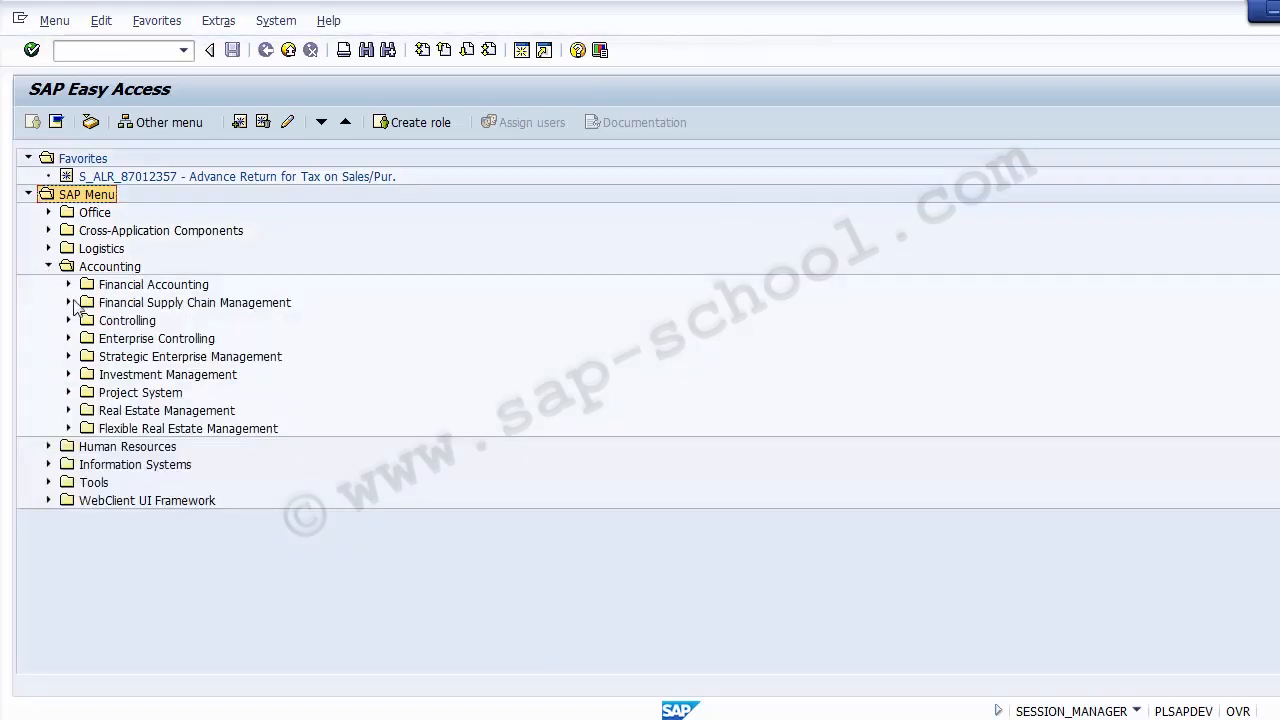
{"action": "left_click", "coordinate": [90, 268]}
{"action": "left_click", "coordinate": [145, 321]}
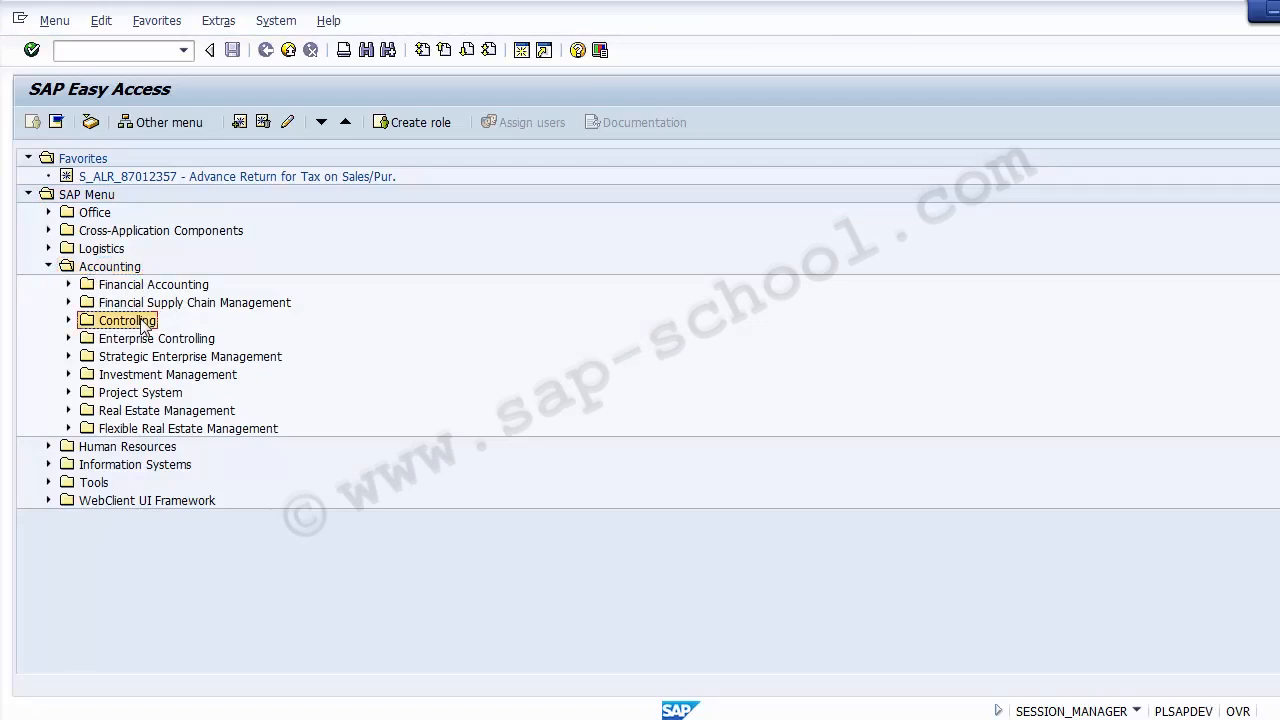
{"action": "left_click", "coordinate": [68, 320]}
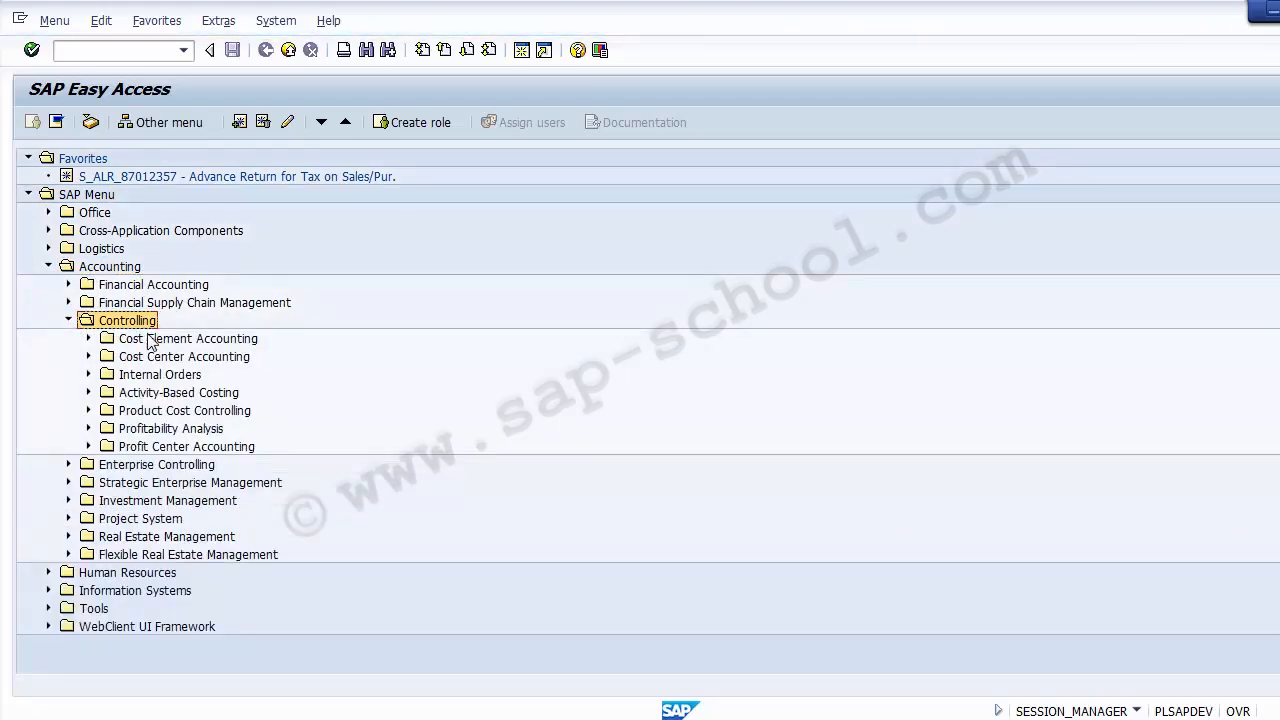
{"action": "left_click", "coordinate": [155, 341]}
{"action": "left_click", "coordinate": [88, 339]}
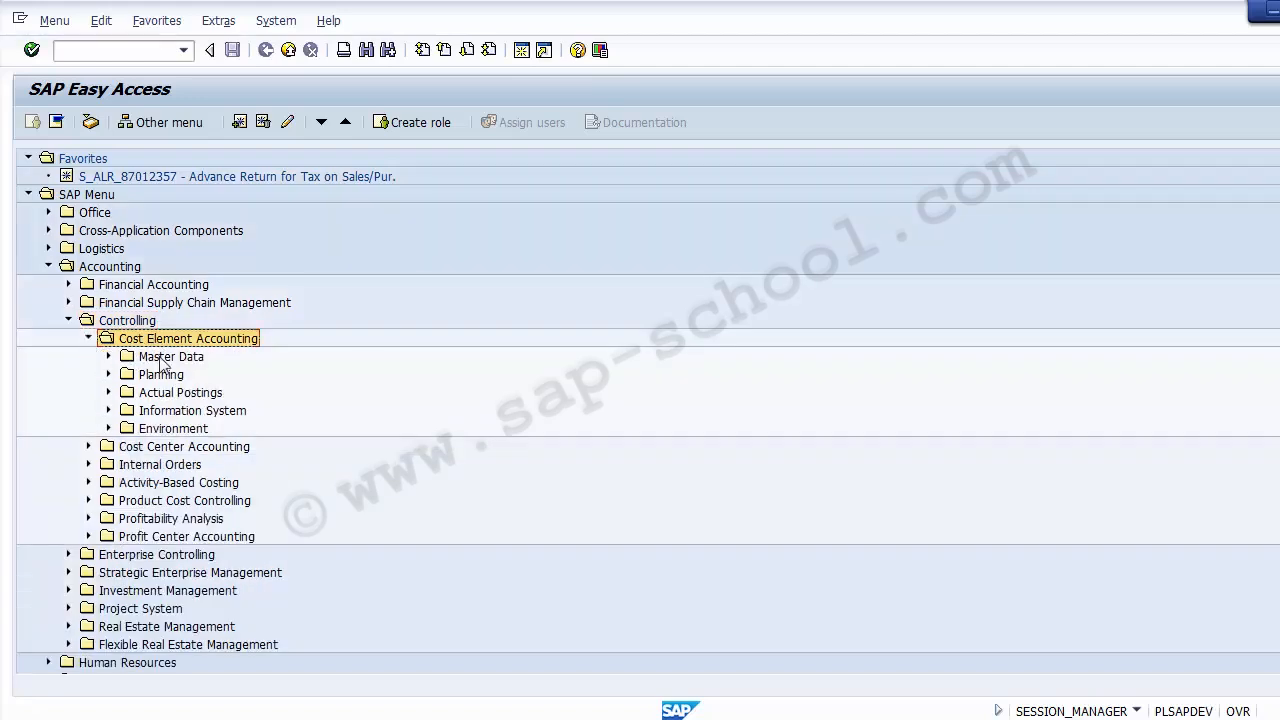
- Expand Master Data, Cost Element and Individual Processing under Cost Element Accounting to reach the individual transactions
{"action": "left_click", "coordinate": [163, 360]}
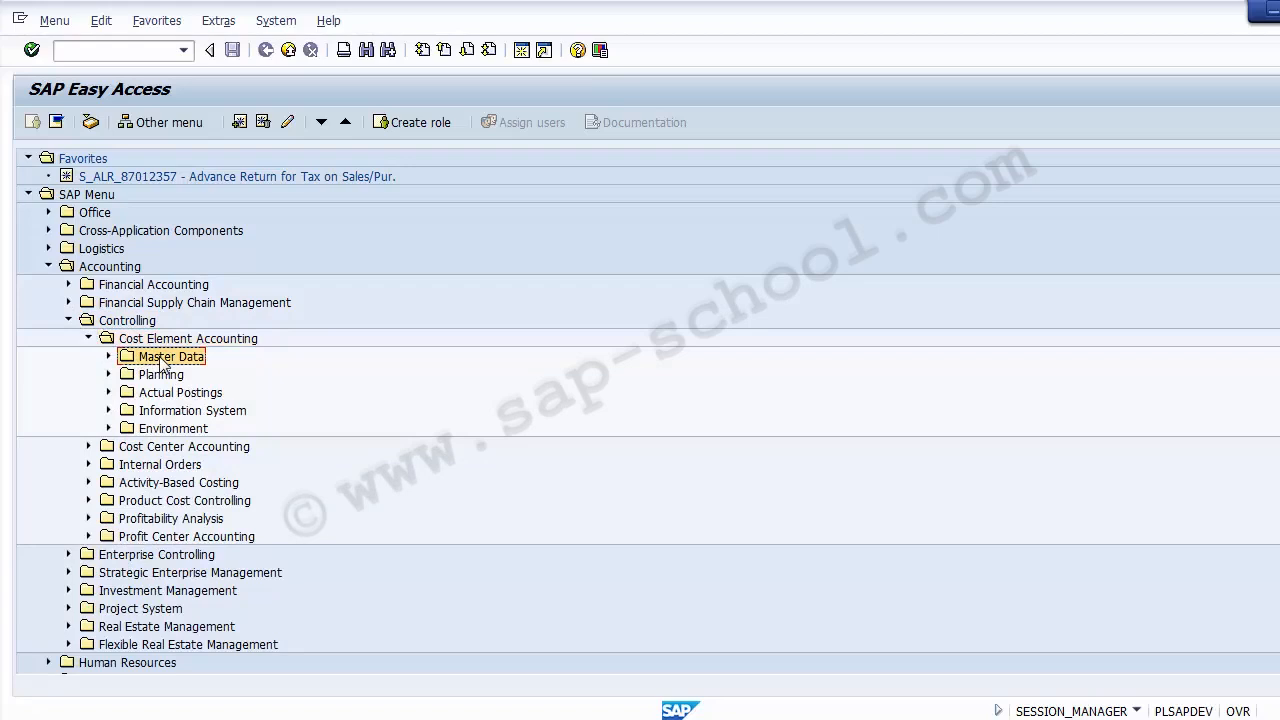
{"action": "left_click", "coordinate": [108, 356]}
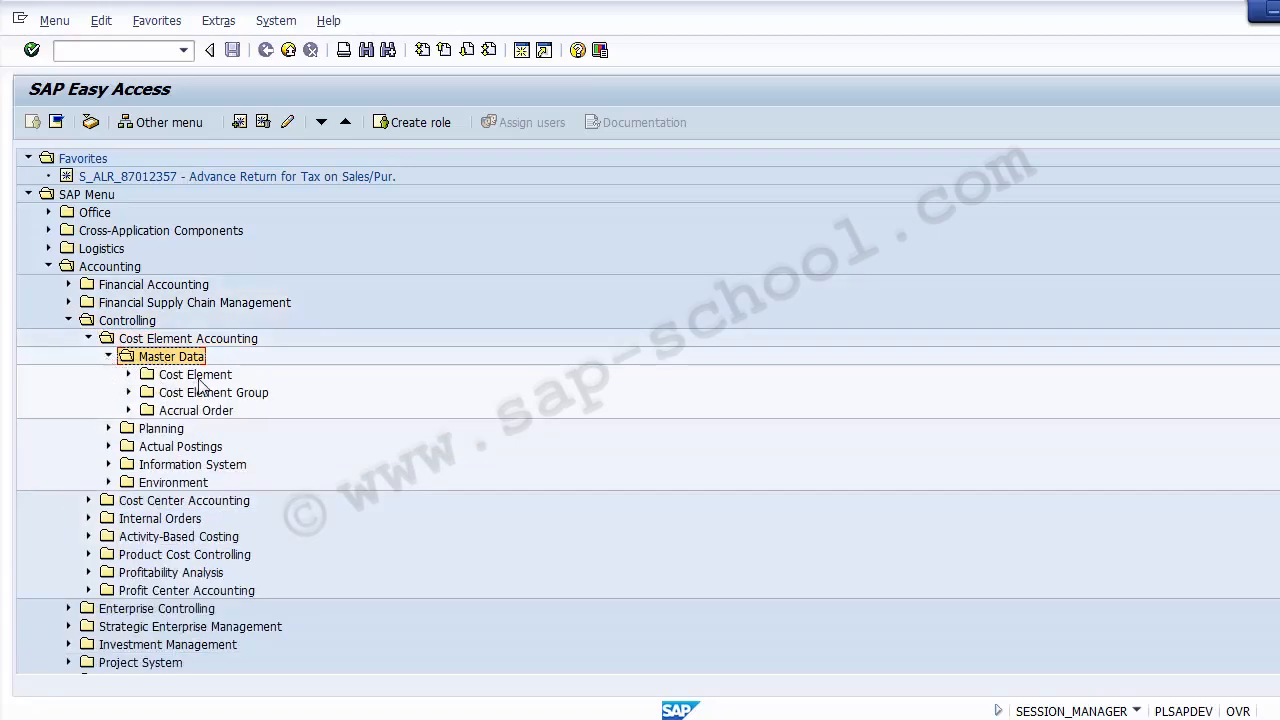
{"action": "left_click", "coordinate": [199, 377]}
{"action": "left_click", "coordinate": [128, 374]}
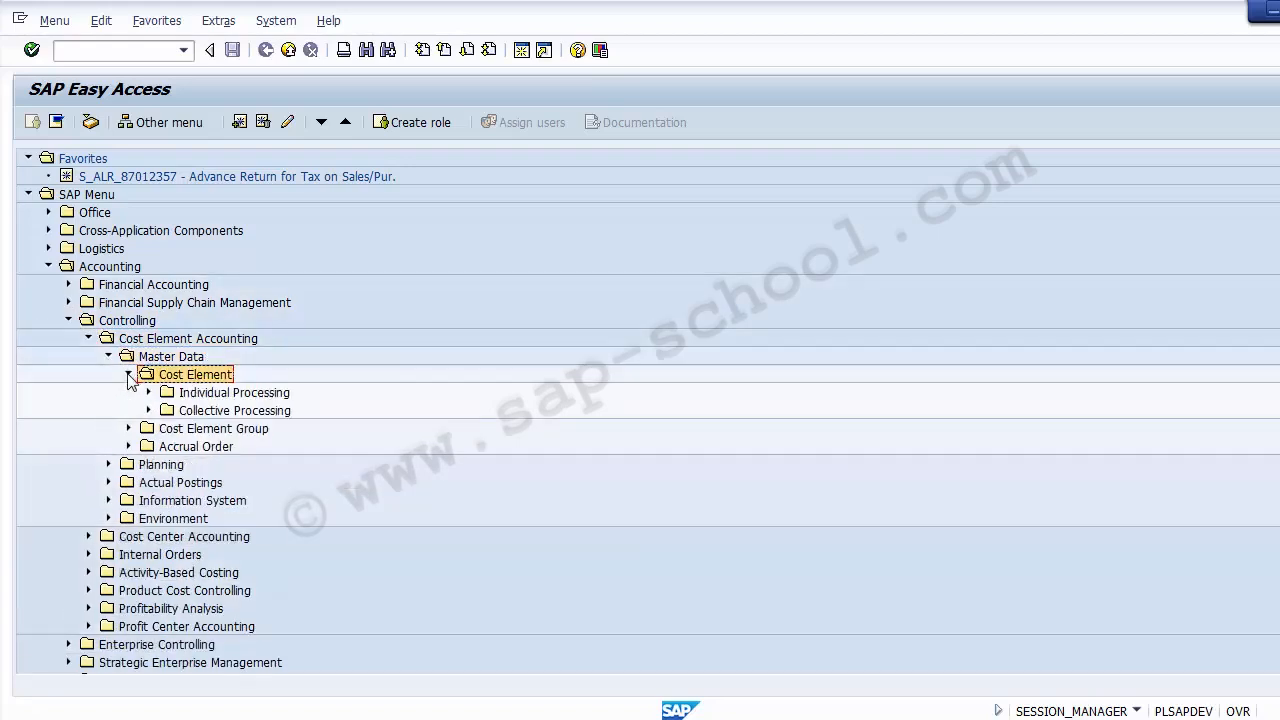
{"action": "left_click", "coordinate": [200, 396]}
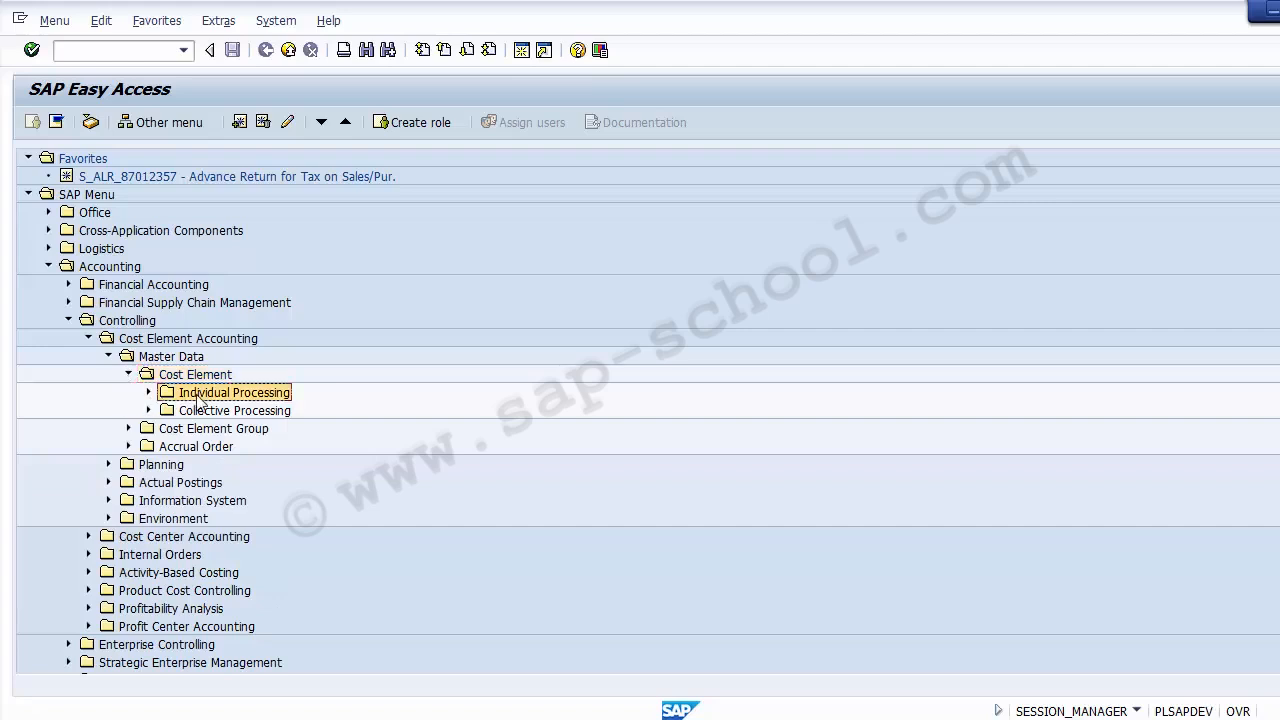
{"action": "left_click", "coordinate": [149, 392]}
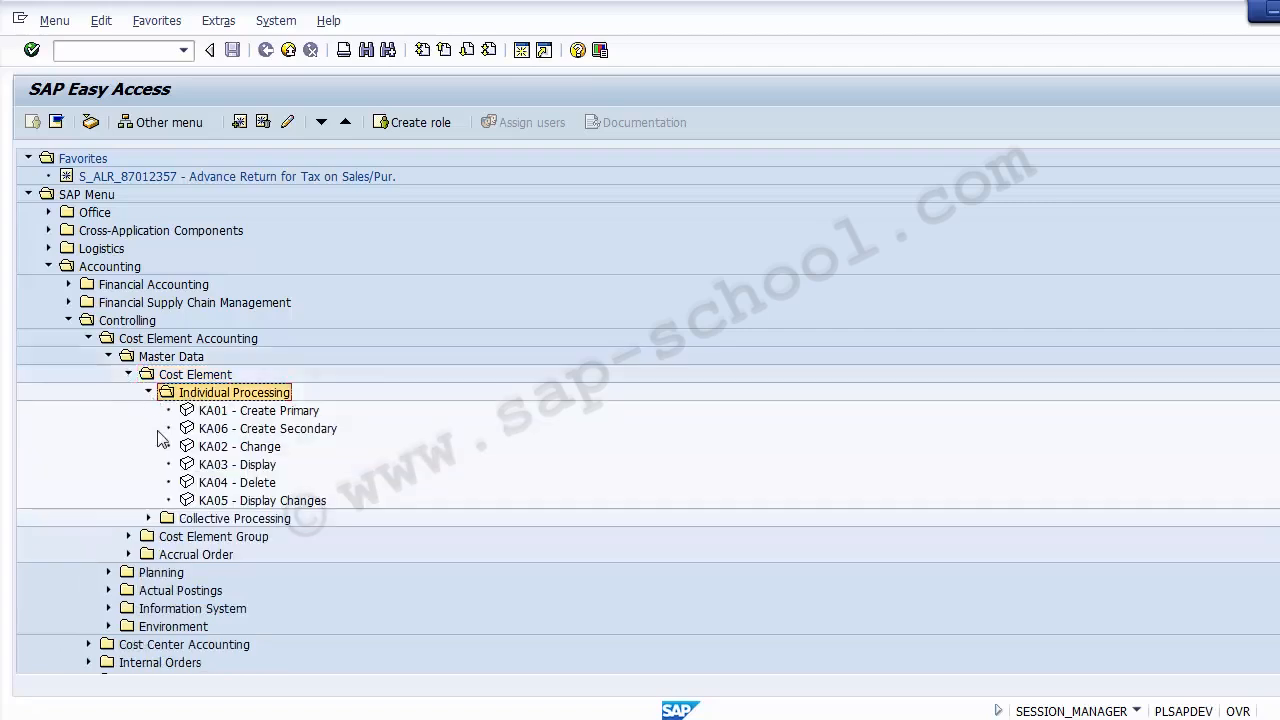
- Examine the cost element transactions KA01, KA06, KA02, KA03 and KA04 under Individual Processing
{"action": "left_click", "coordinate": [314, 414]}
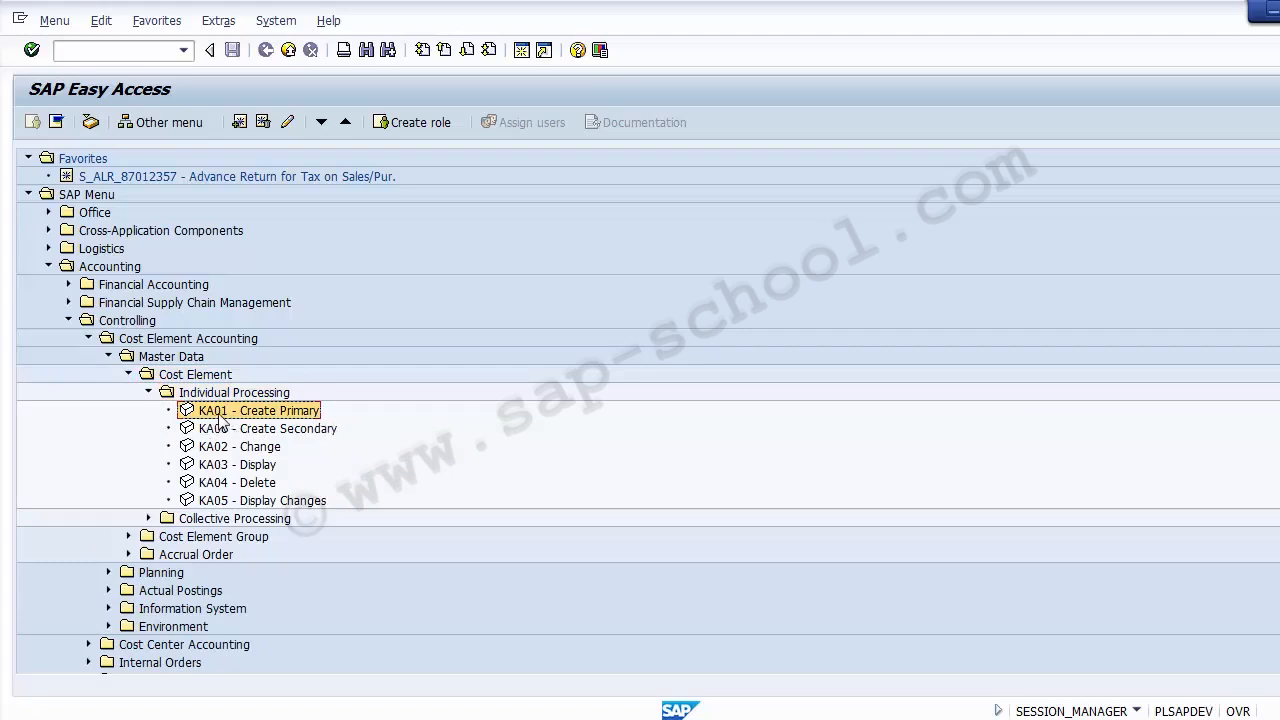
{"action": "left_click", "coordinate": [260, 432]}
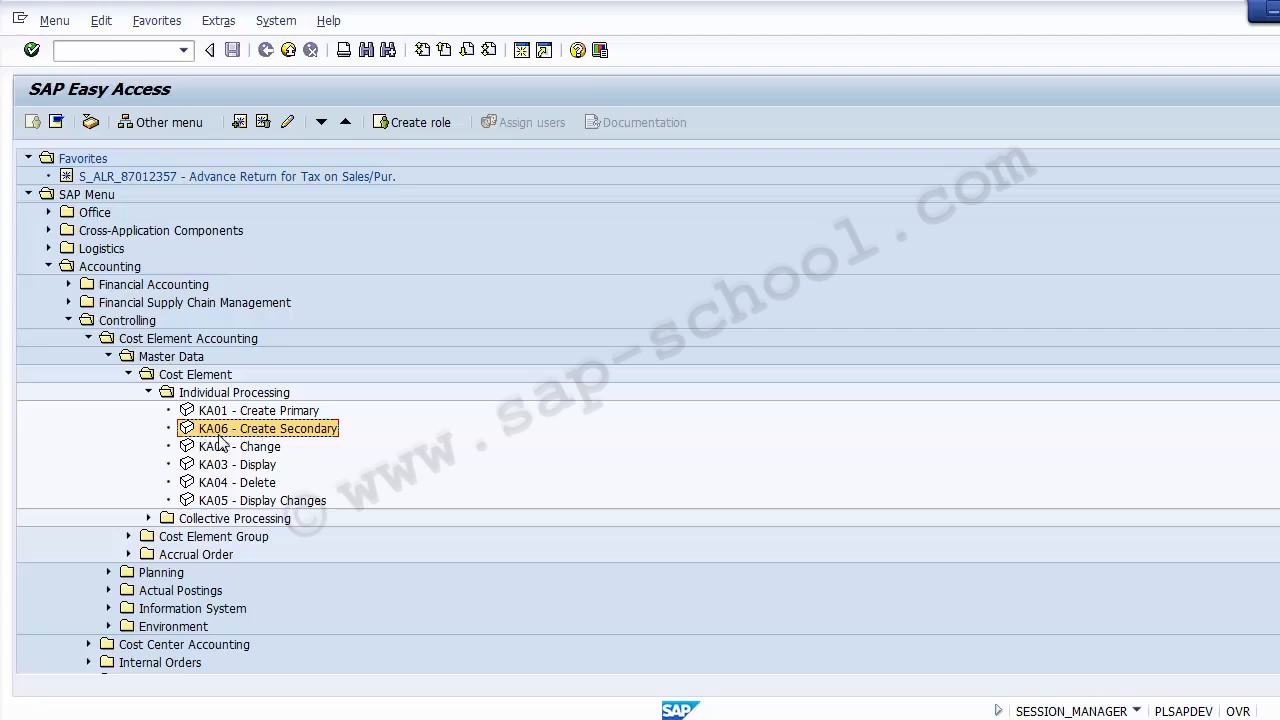
{"action": "left_click", "coordinate": [258, 452]}
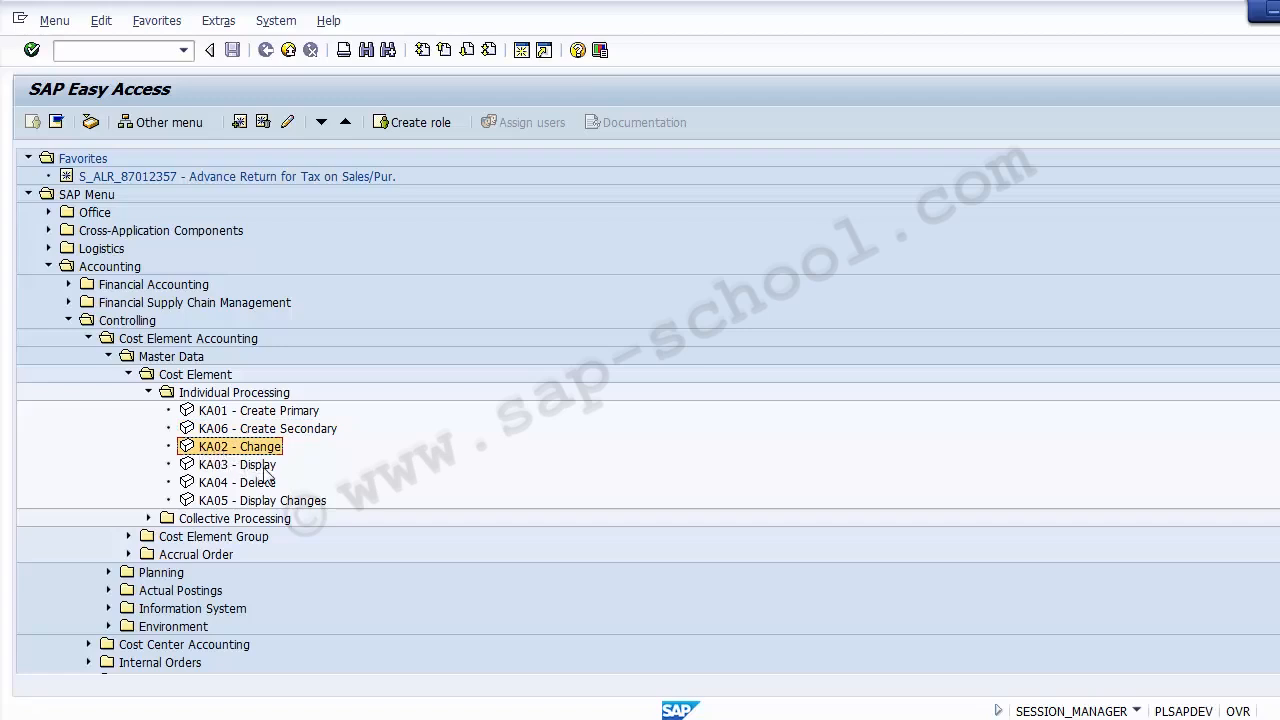
{"action": "left_click", "coordinate": [262, 465]}
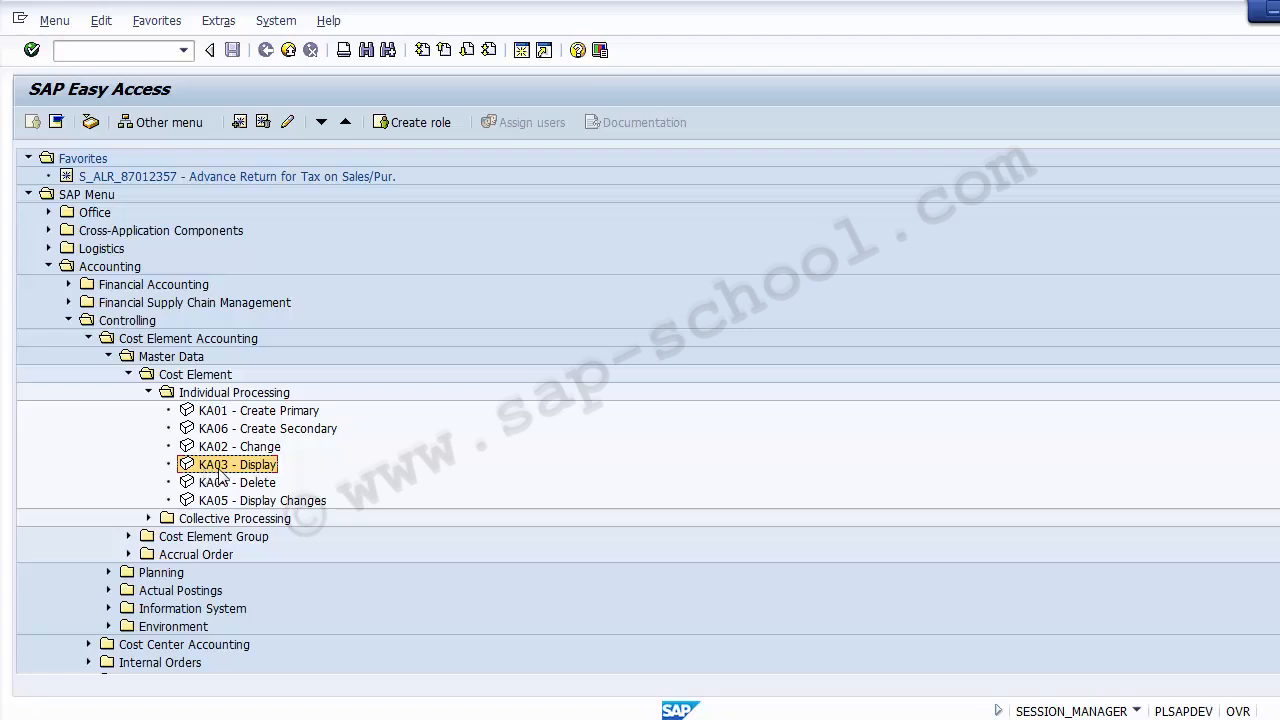
{"action": "left_click", "coordinate": [254, 486]}
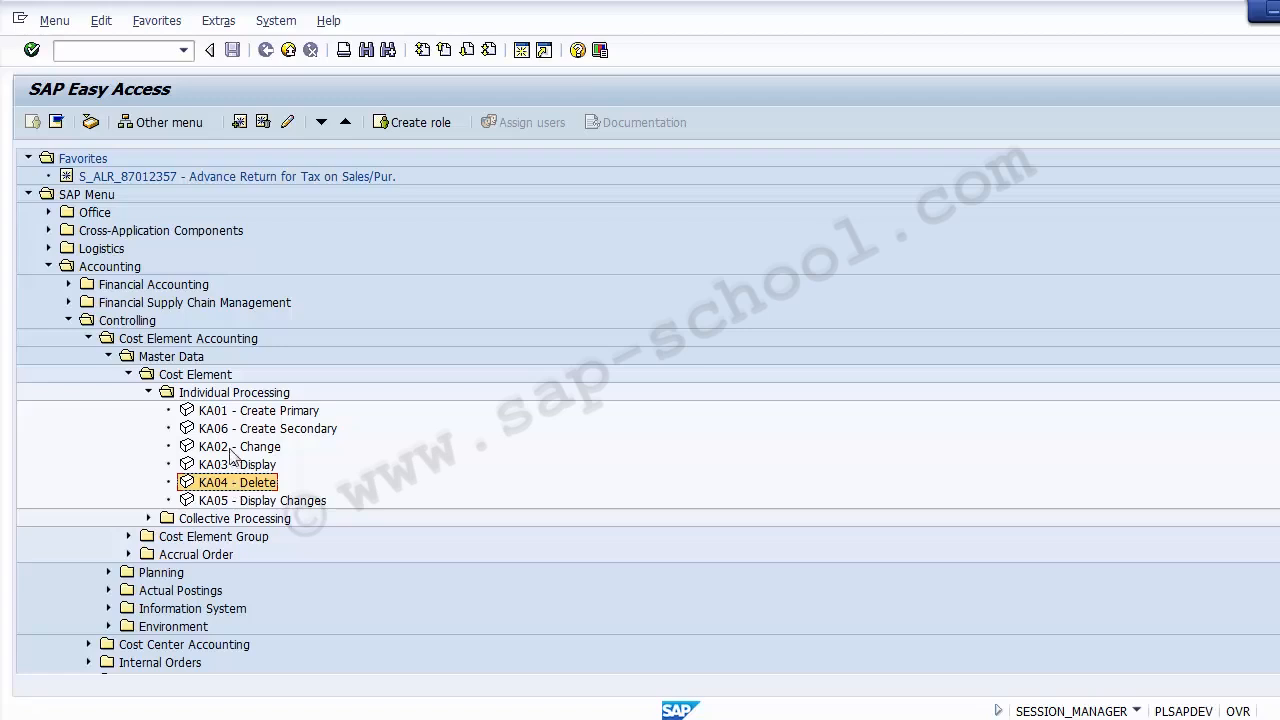
{"action": "left_click", "coordinate": [172, 377]}
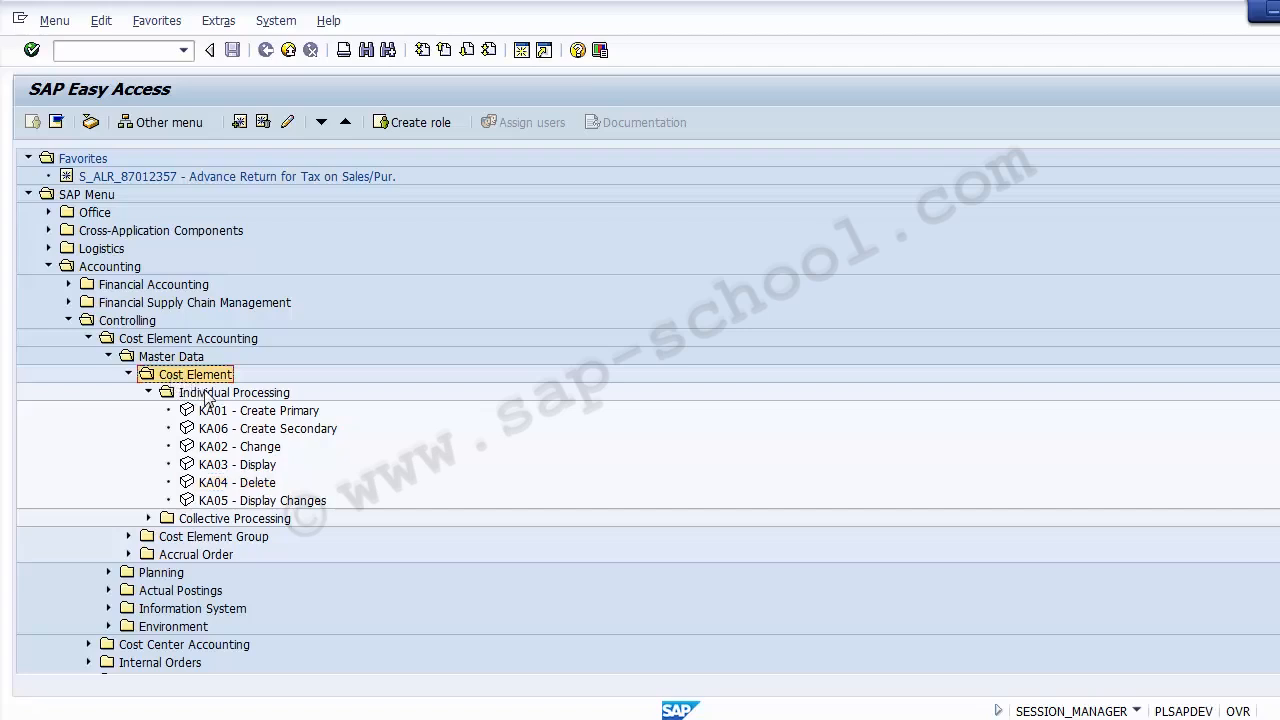
{"action": "left_click", "coordinate": [250, 411]}
{"action": "left_click", "coordinate": [253, 430]}
{"action": "left_click", "coordinate": [256, 449]}
{"action": "left_click", "coordinate": [257, 463]}
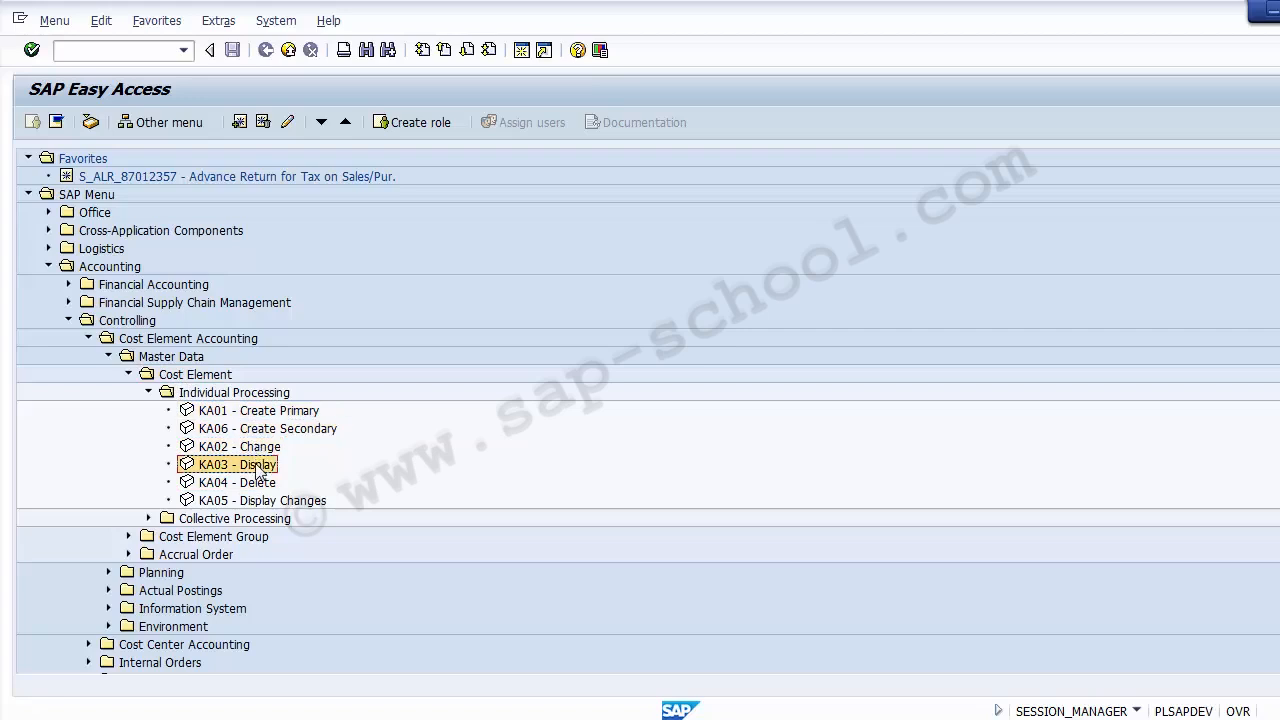
- Leave the SAP Easy Access menu and start central G/L account maintenance with transaction FS00
{"action": "left_click", "coordinate": [121, 51]}
{"action": "type", "text": "/n"}
{"action": "key", "text": "Return"}
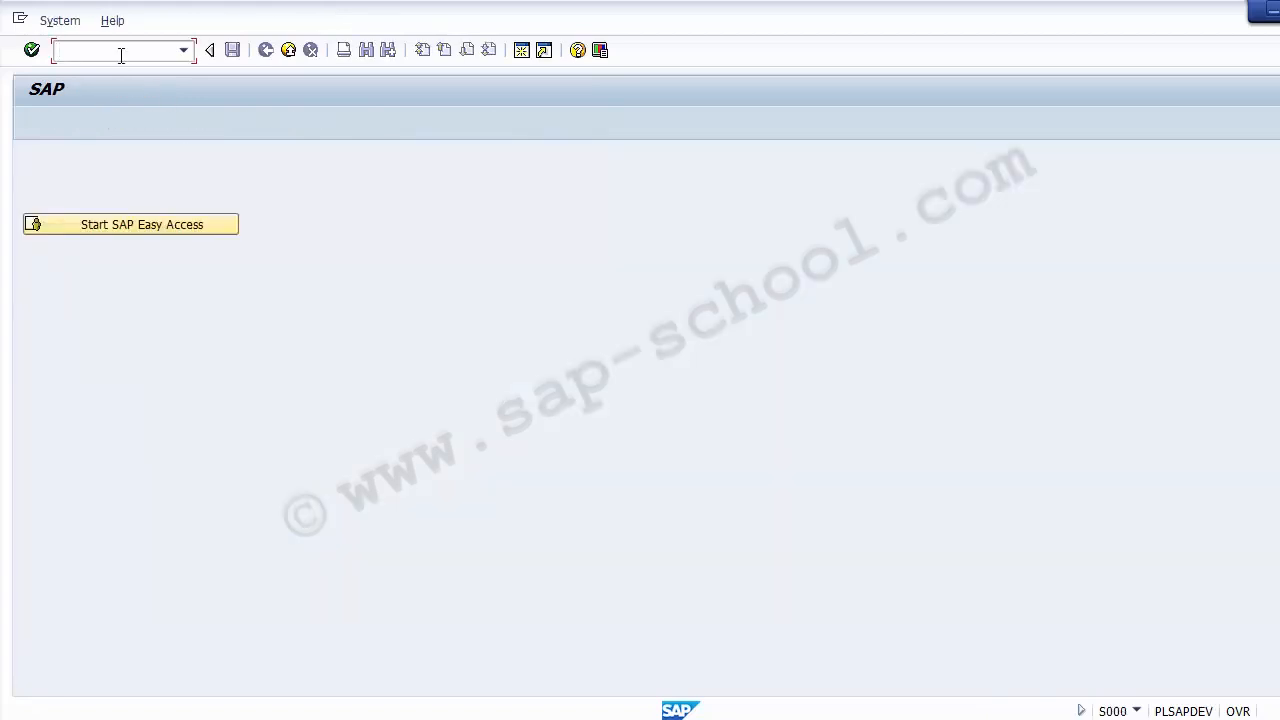
{"action": "type", "text": "FS00"}
{"action": "key", "text": "Return"}
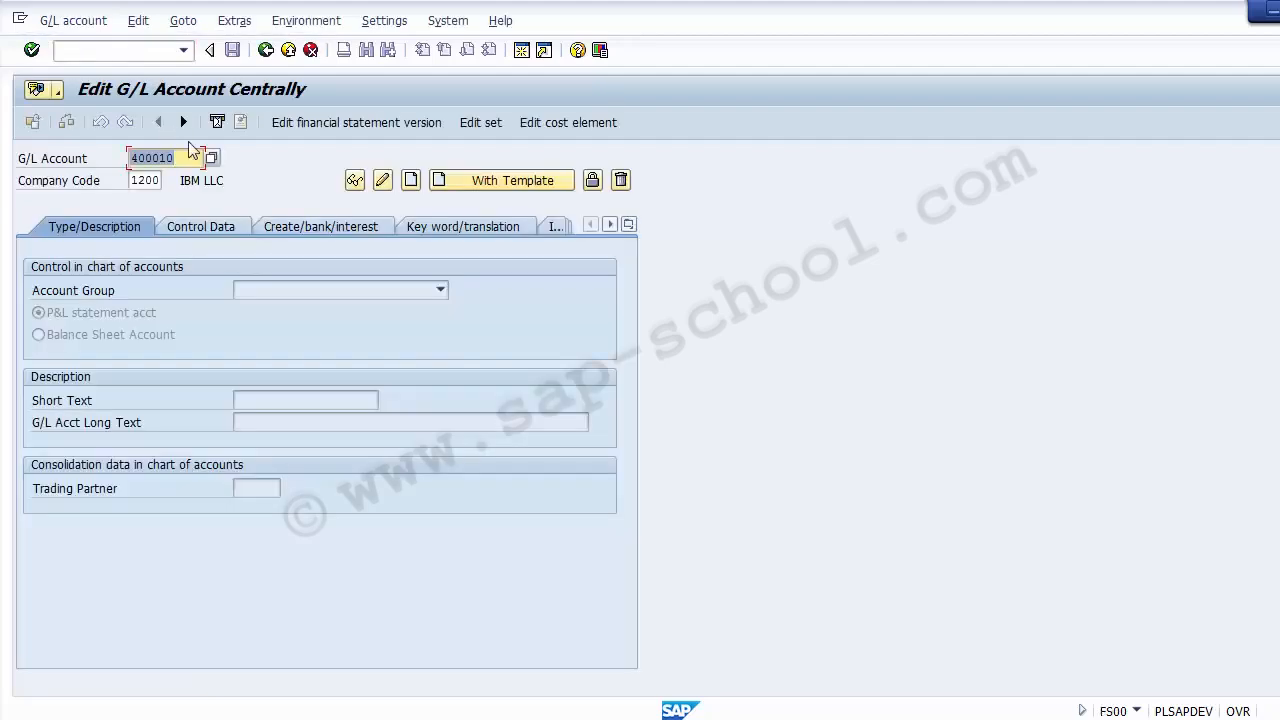
- Look up the G/L accounts of company code 1200 and choose the Scrap Sale account, 300030
{"action": "key", "text": "F4"}
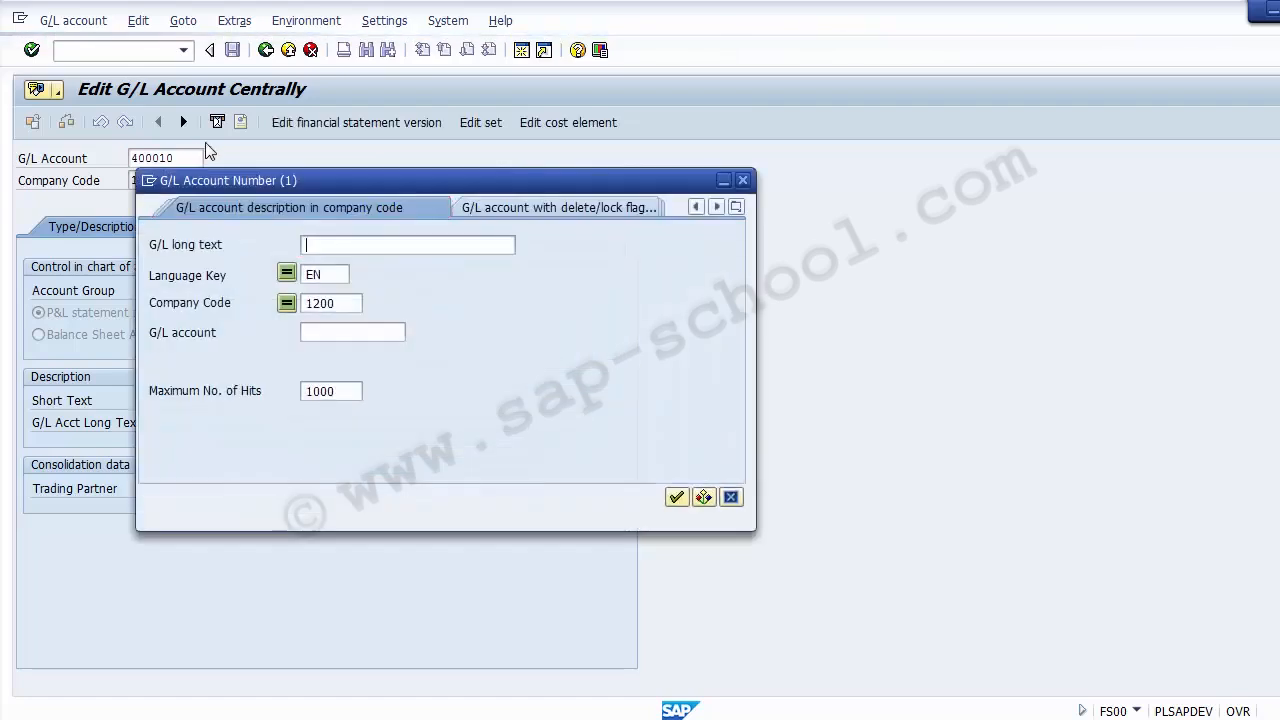
{"action": "key", "text": "Return"}
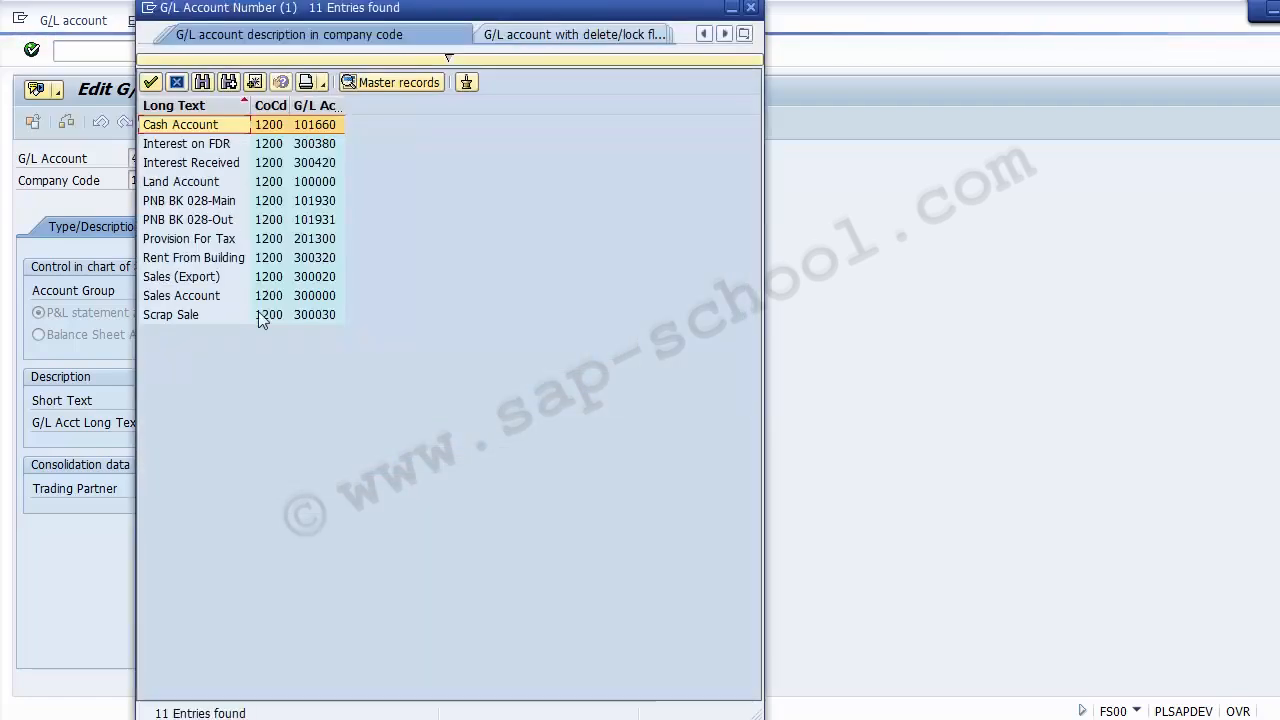
{"action": "double_click", "coordinate": [166, 316]}
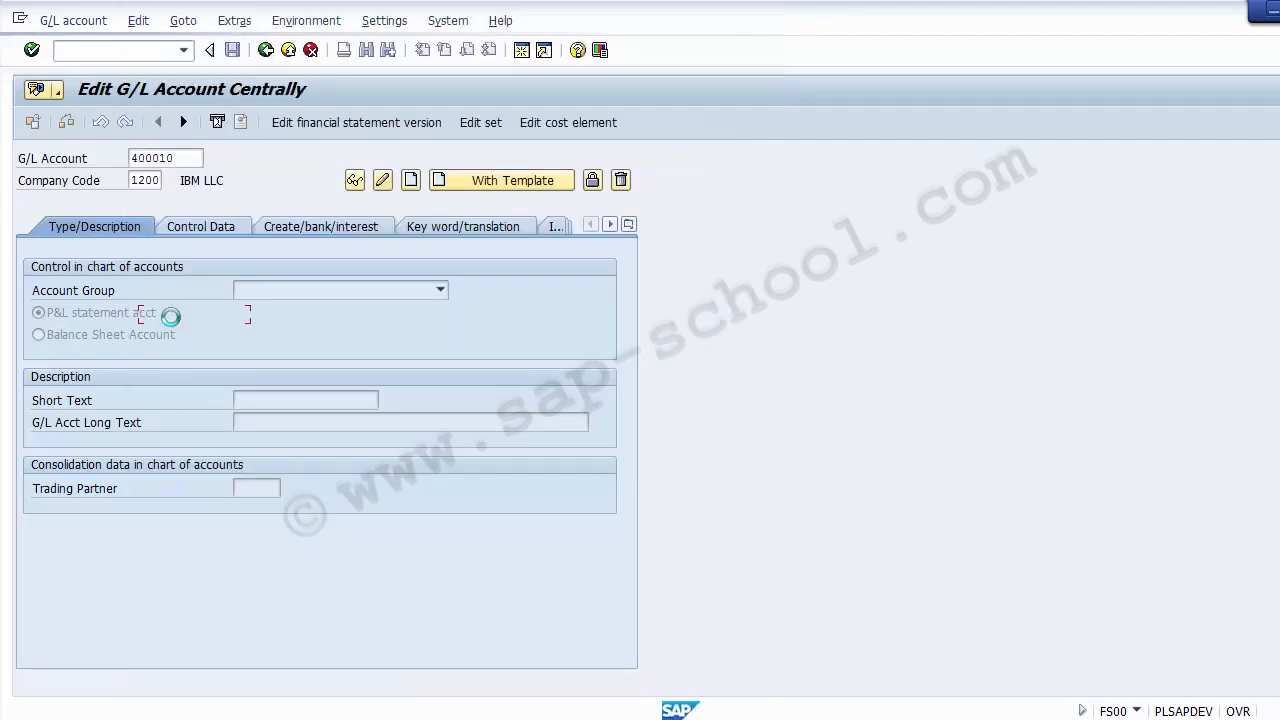
{"action": "left_click", "coordinate": [193, 160]}
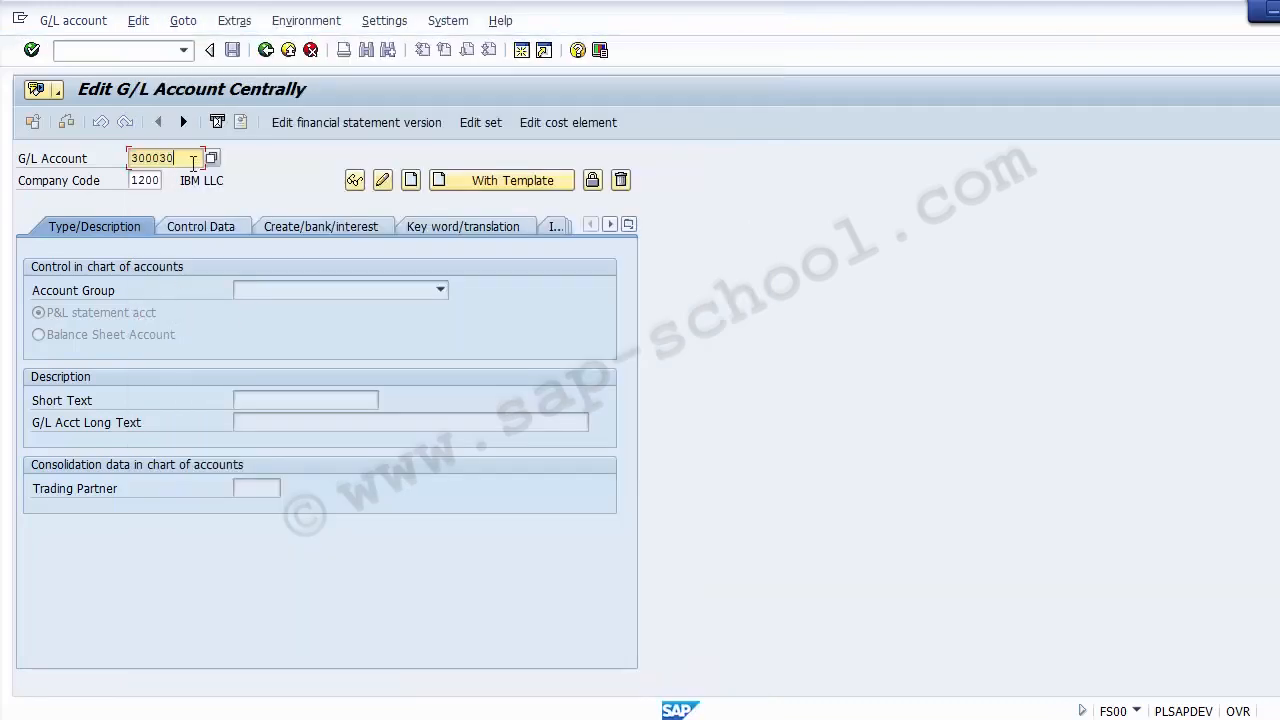
- Display G/L account 300030 of company code 1200 and examine its account group, P&L classification and description
{"action": "key", "text": "Return"}
{"action": "left_click", "coordinate": [305, 289]}
{"action": "left_click", "coordinate": [308, 302]}
{"action": "left_click", "coordinate": [289, 400]}
{"action": "left_click_drag", "start_coordinate": [293, 400], "coordinate": [218, 408]}
{"action": "left_click", "coordinate": [201, 310]}
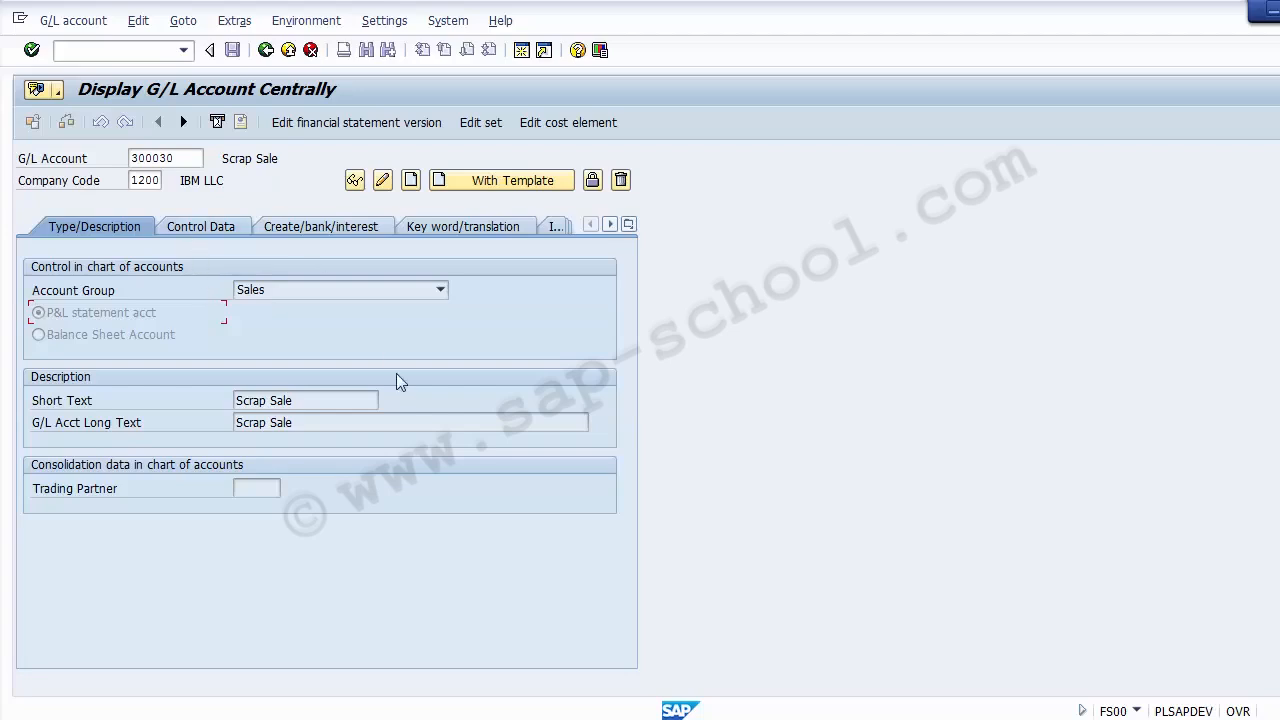
- Open cost element maintenance from G/L account 300030, return to FS00, open it once more and leave it again
{"action": "left_click", "coordinate": [557, 124]}
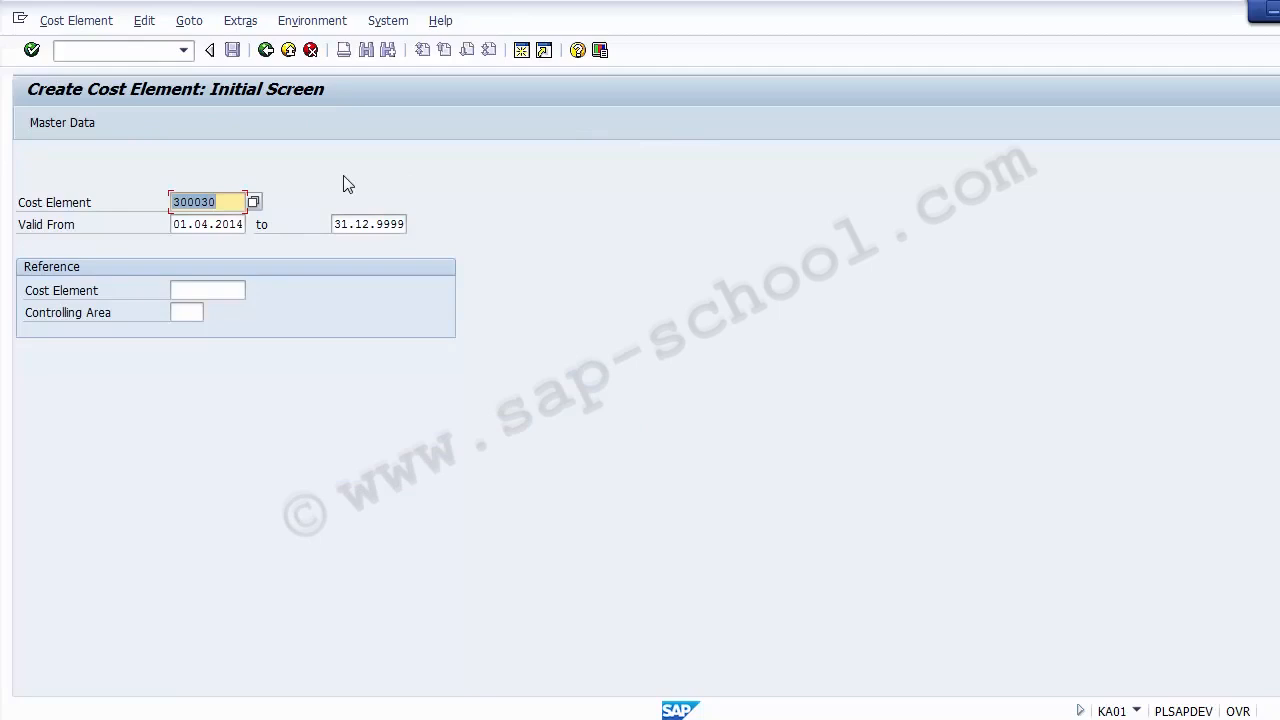
{"action": "left_click", "coordinate": [133, 56]}
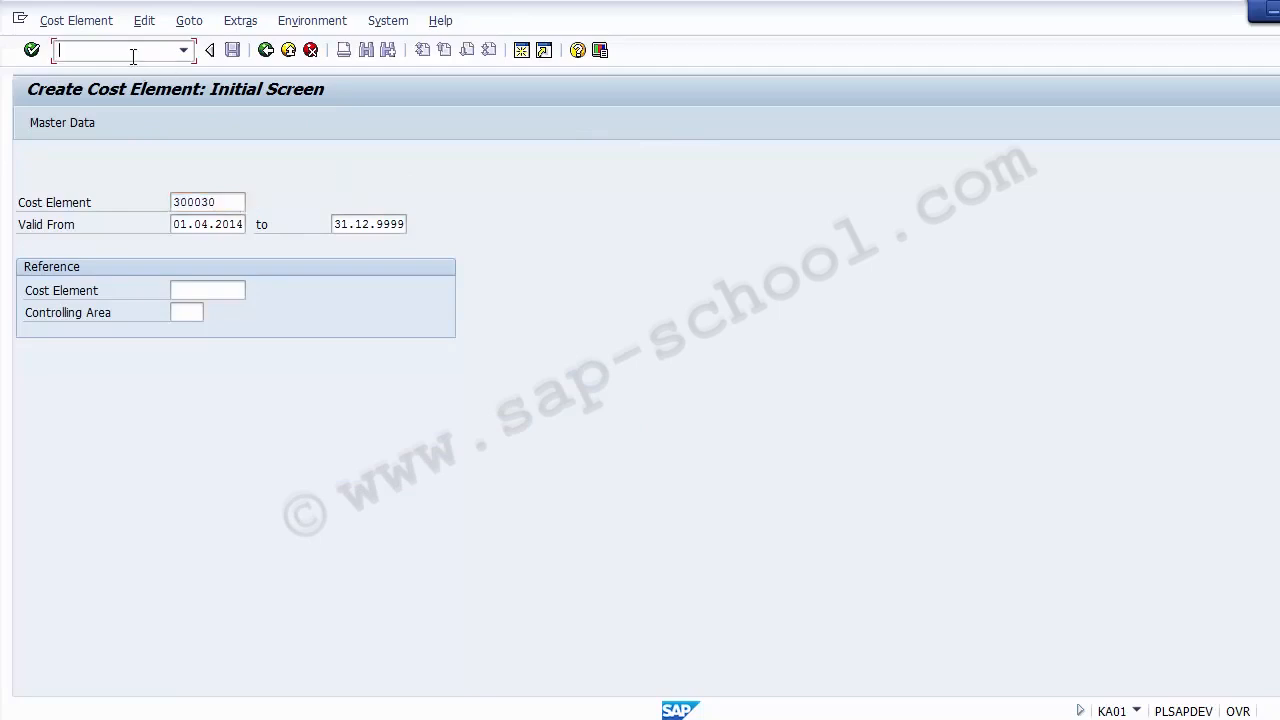
{"action": "type", "text": "/nfs00"}
{"action": "key", "text": "Return"}
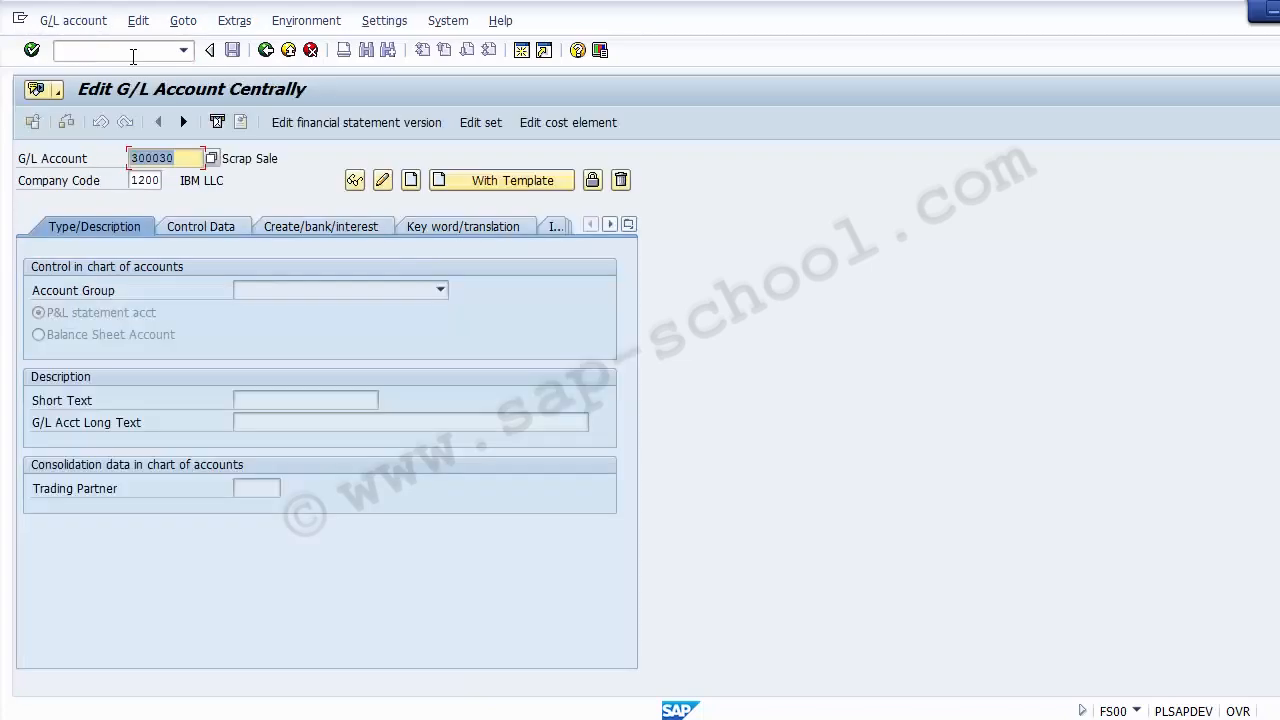
{"action": "left_click", "coordinate": [566, 124]}
{"action": "left_click", "coordinate": [288, 50]}
{"action": "left_click", "coordinate": [288, 50]}
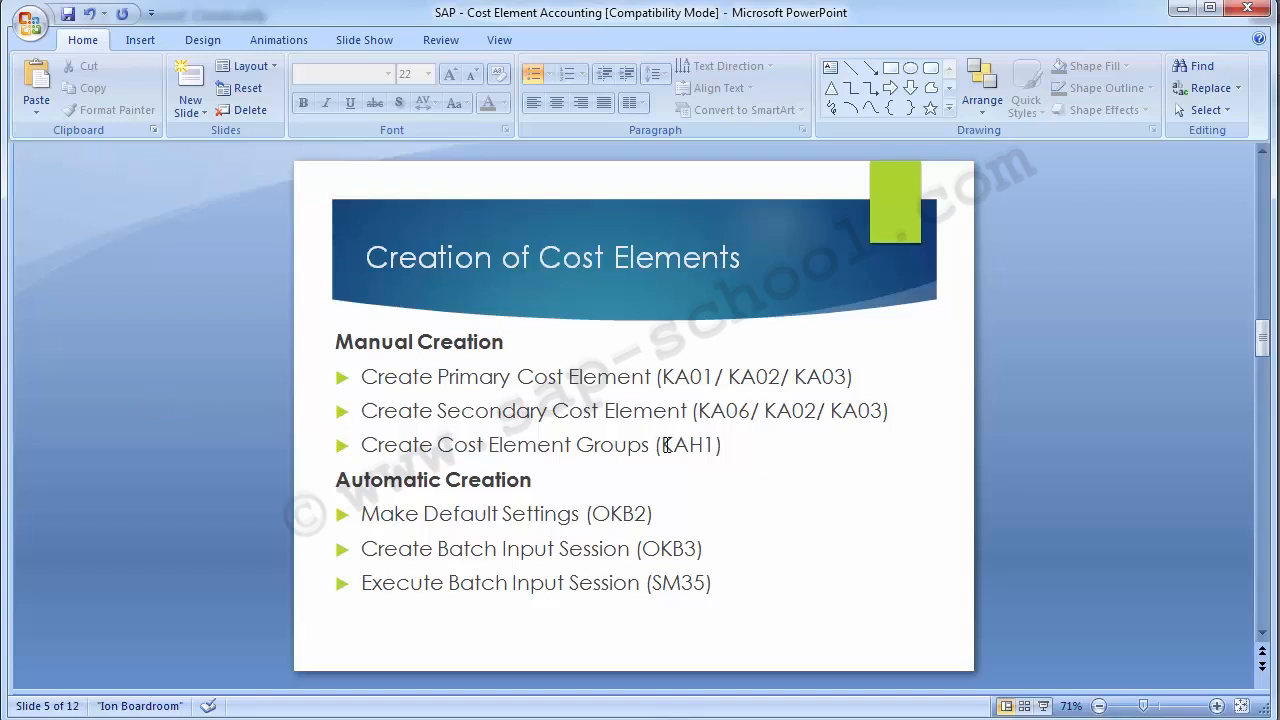
- Look up the cost element group transaction on the PowerPoint slide, switch back to SAP and start KAH1
{"action": "left_click_drag", "start_coordinate": [665, 445], "coordinate": [718, 445]}
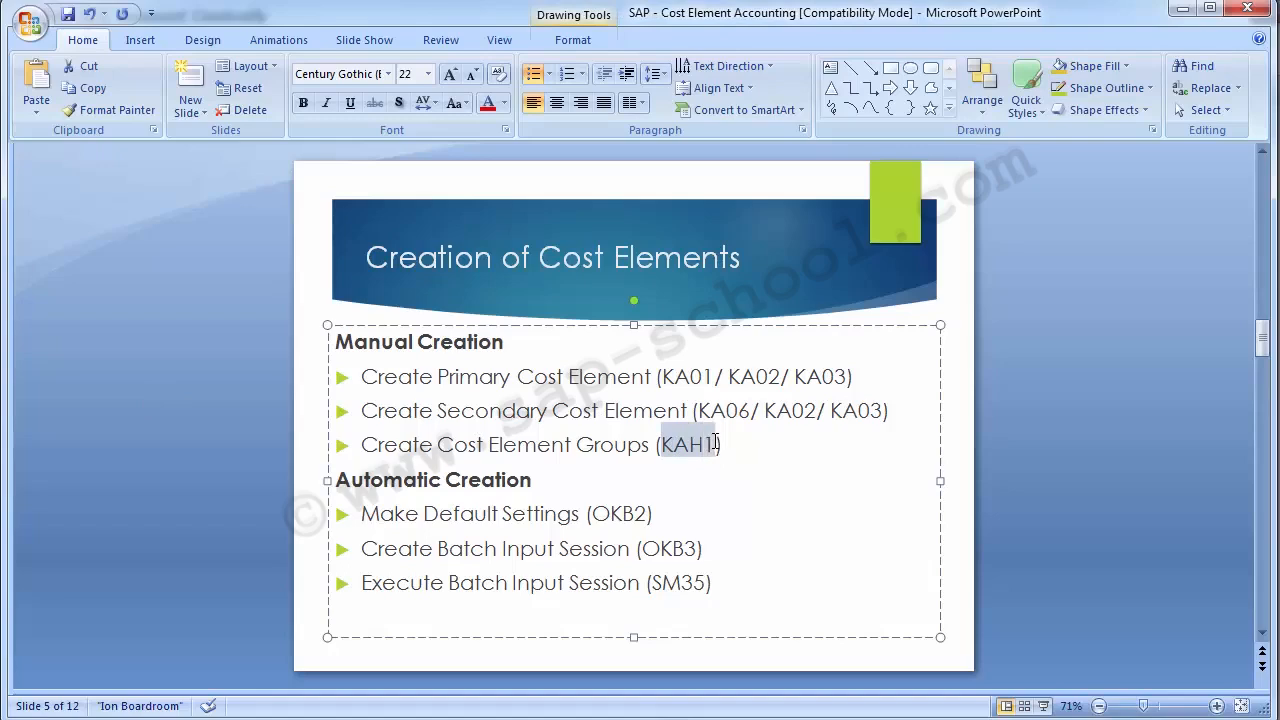
{"action": "left_click", "coordinate": [217, 440]}
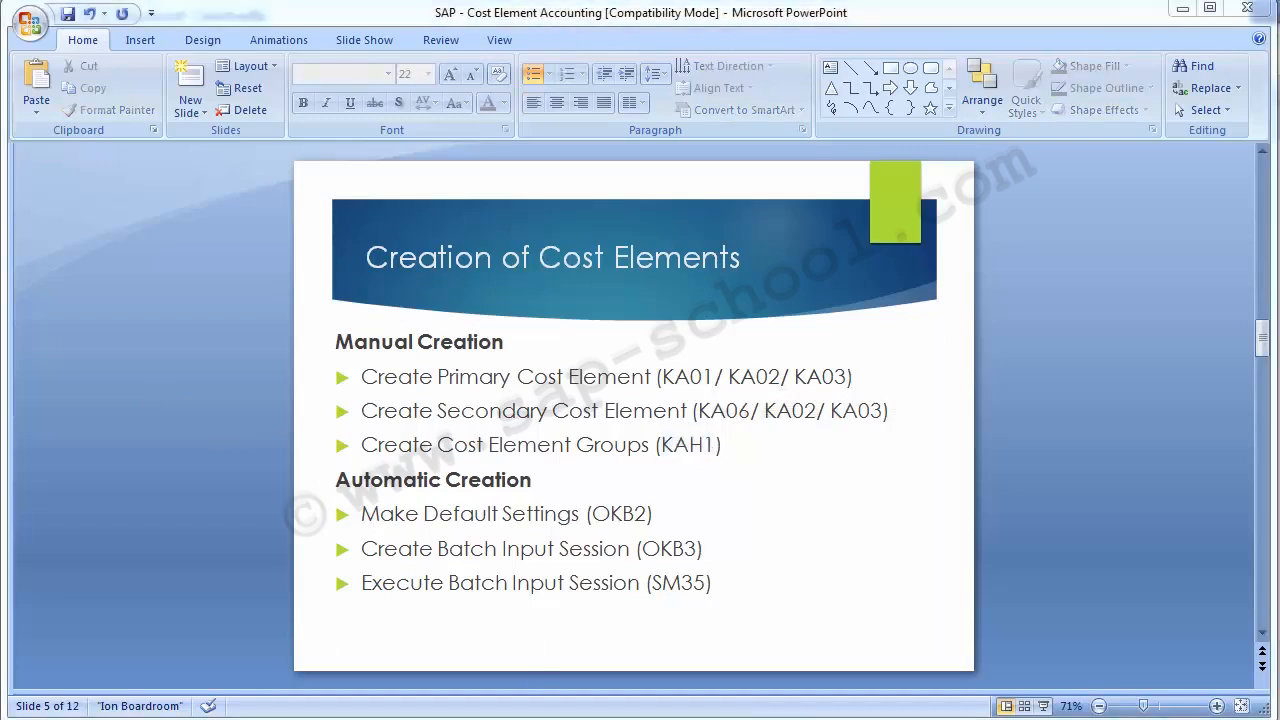
{"action": "key", "text": "alt+Tab"}
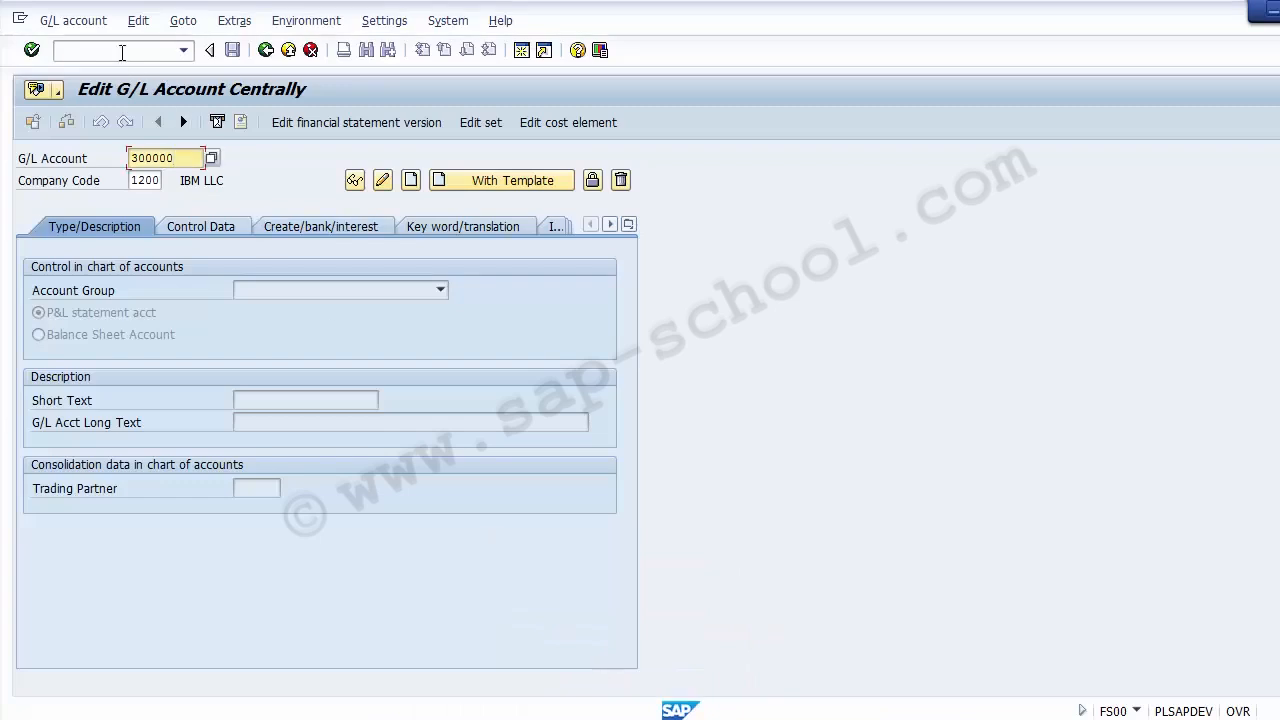
{"action": "left_click", "coordinate": [122, 51]}
{"action": "type", "text": "/nKAH1"}
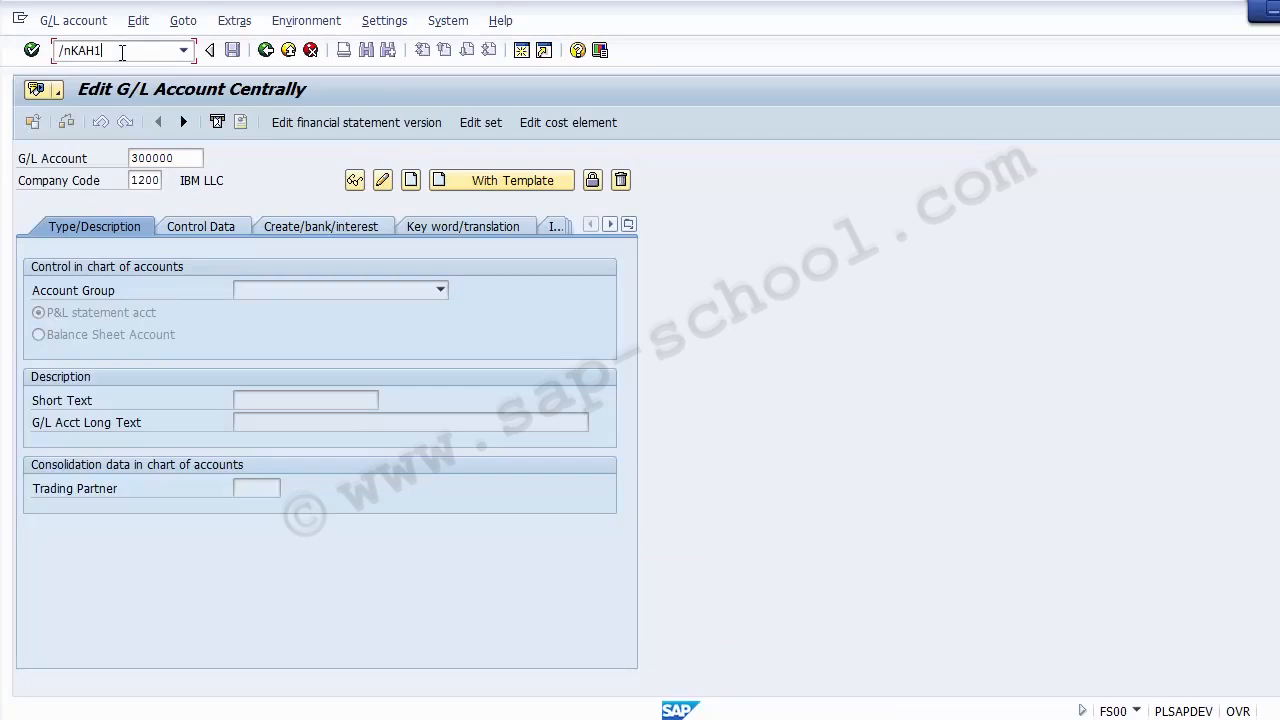
{"action": "key", "text": "Return"}
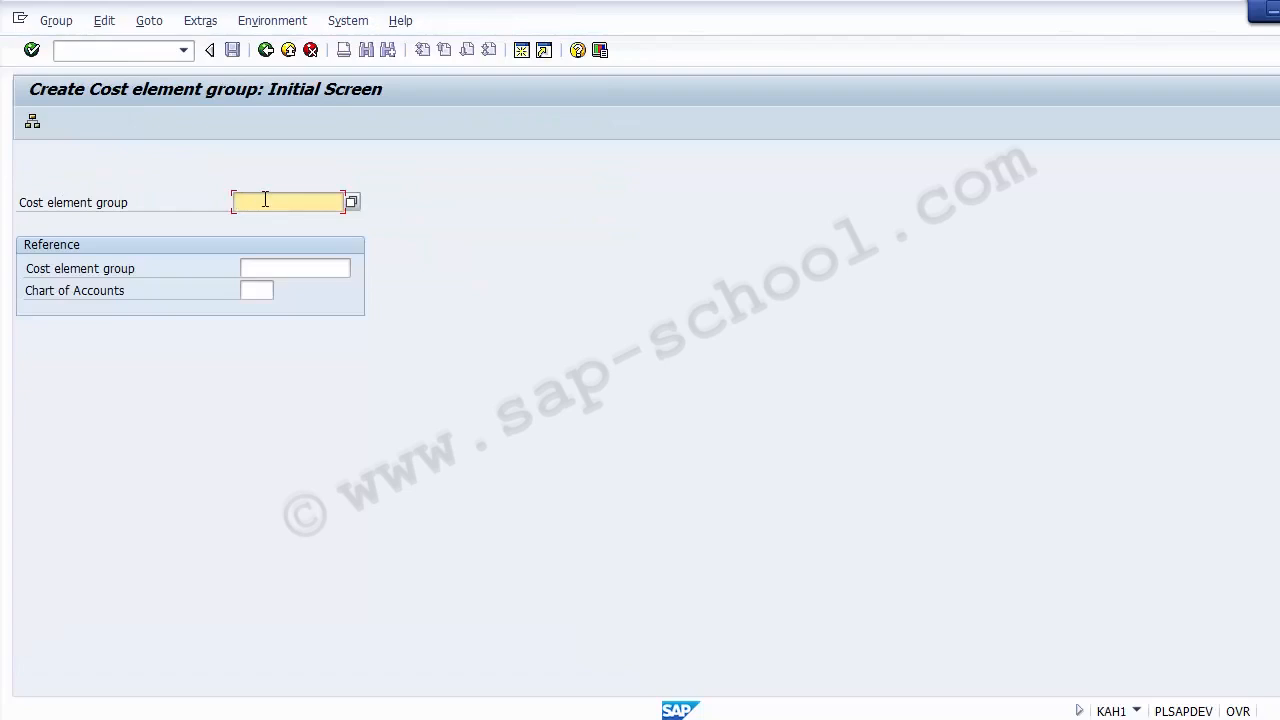
- Create cost element group 1000 with the description Group A and save it
{"action": "type", "text": "1000"}
{"action": "key", "text": "Return"}
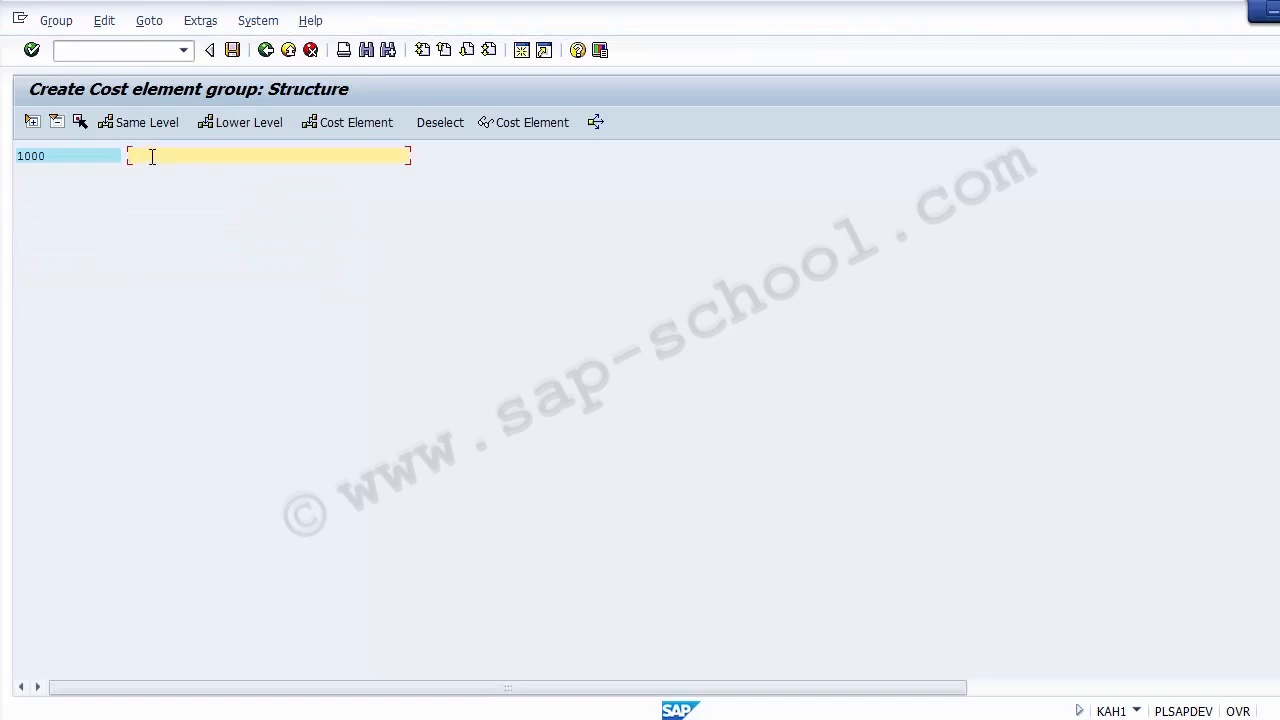
{"action": "type", "text": "Group A"}
{"action": "left_click", "coordinate": [232, 51]}
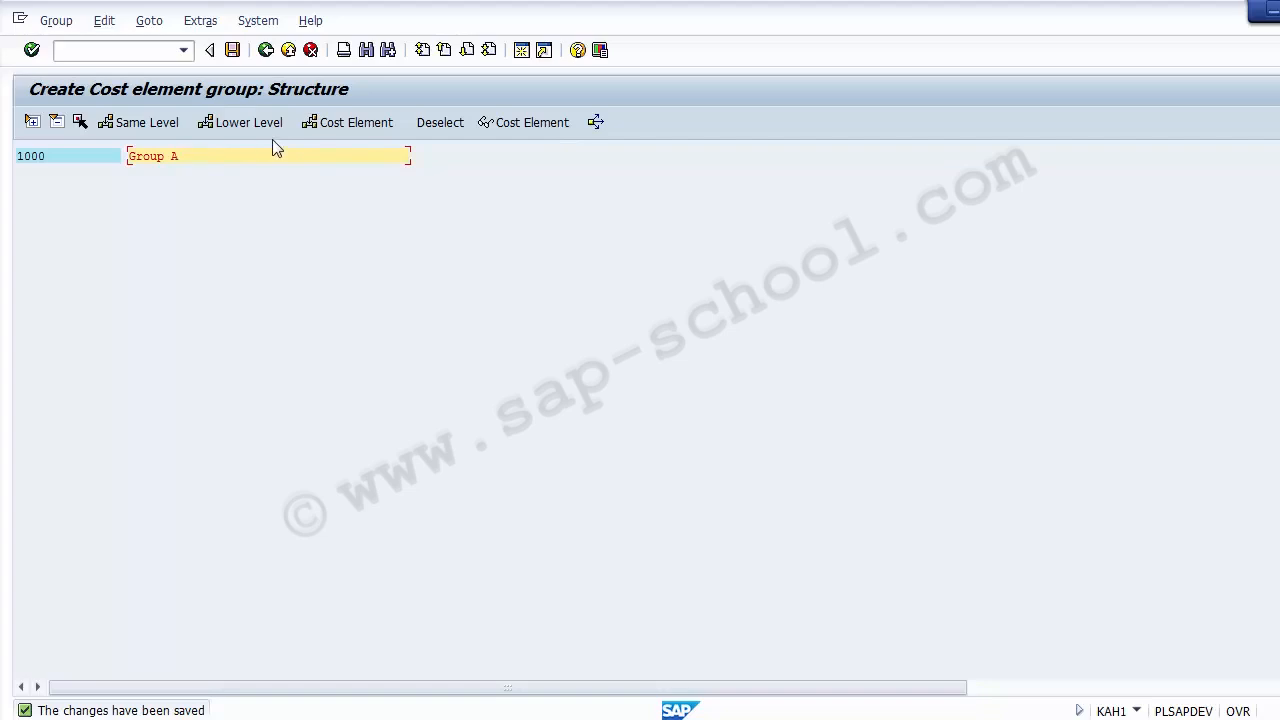
- Assign cost elements 300000 and 300020 to Group A in the group structure
{"action": "left_click", "coordinate": [346, 128]}
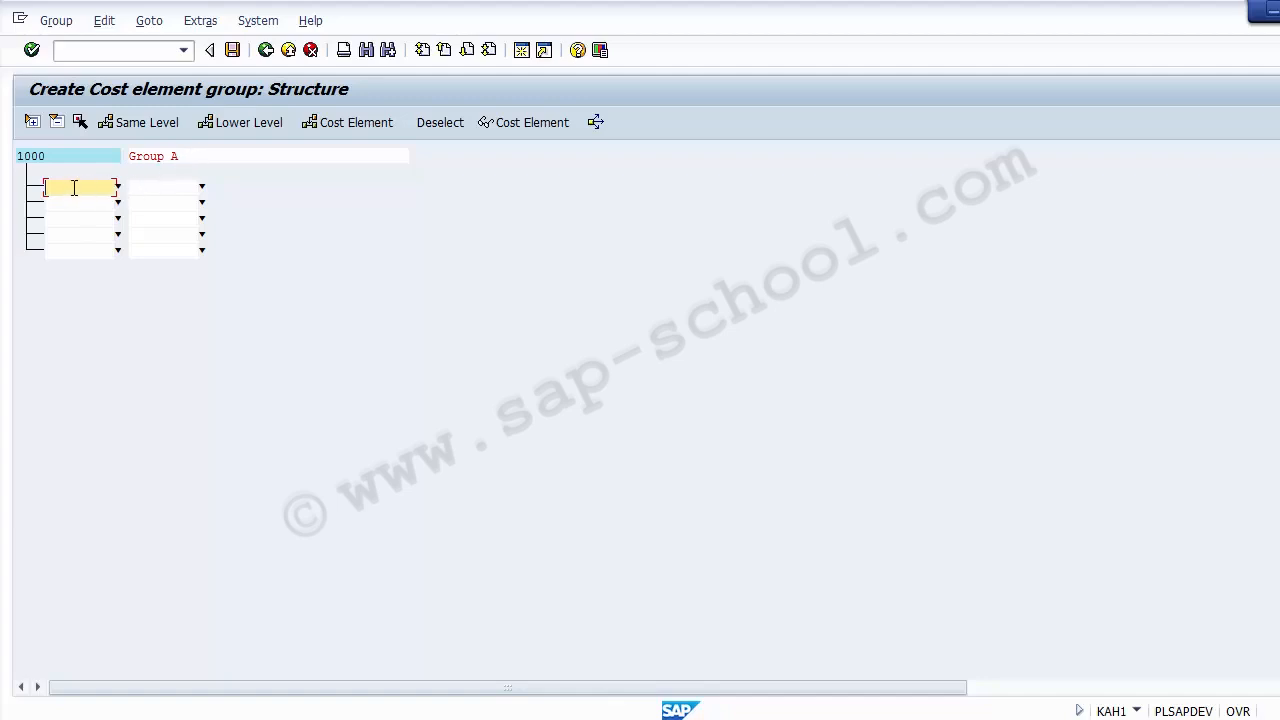
{"action": "type", "text": "300000"}
{"action": "left_click_drag", "start_coordinate": [90, 188], "coordinate": [43, 188]}
{"action": "left_click", "coordinate": [56, 202]}
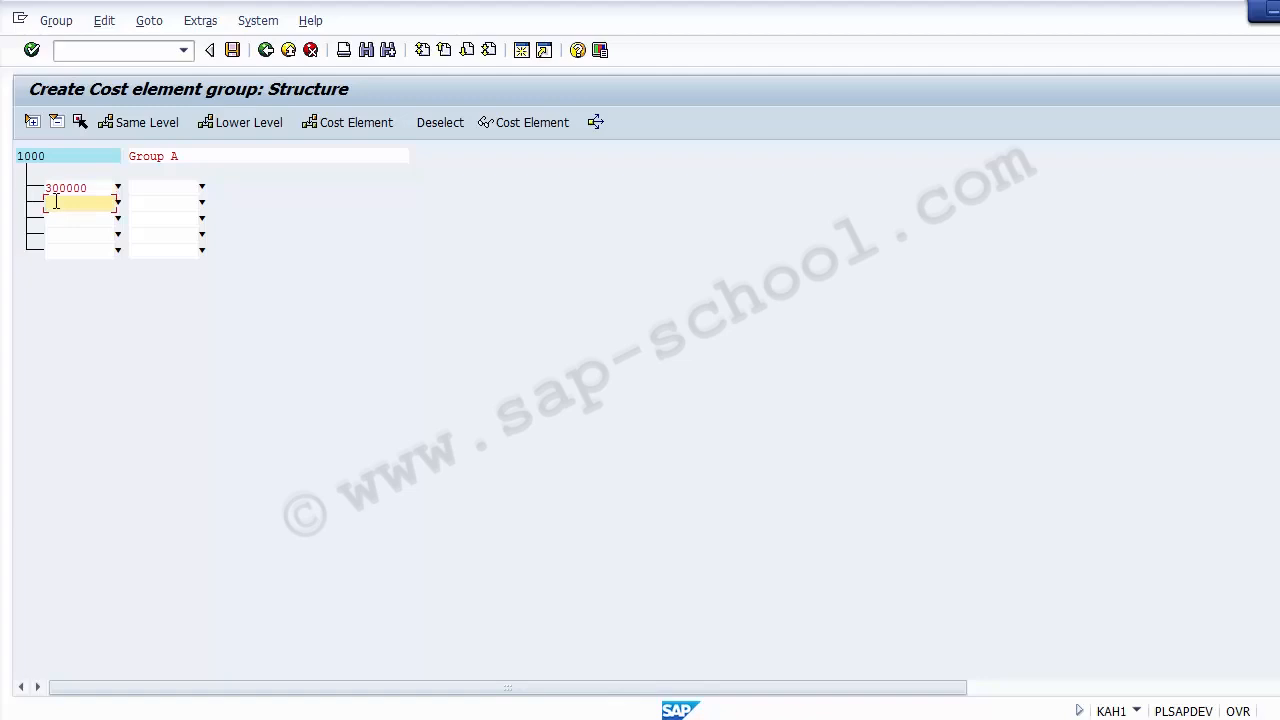
{"action": "type", "text": "300020"}
{"action": "left_click", "coordinate": [68, 221]}
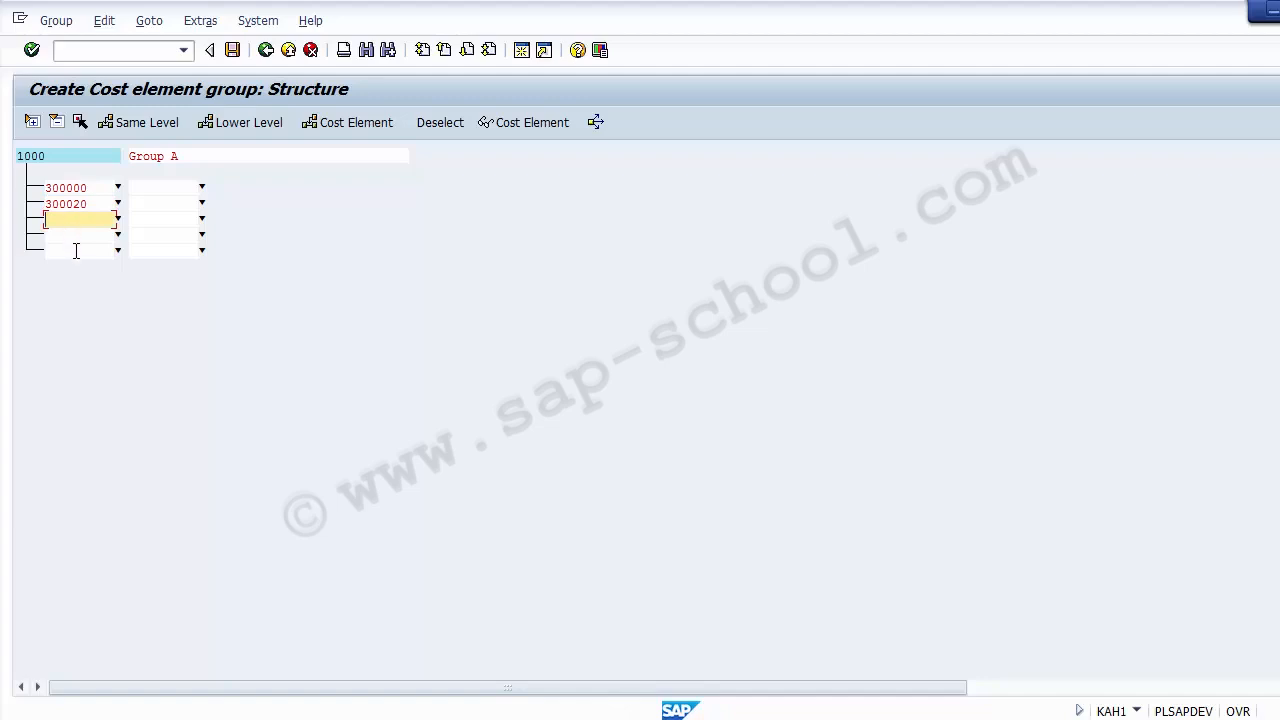
- Review the Group A description and its assigned cost elements, and save the group structure
{"action": "left_click_drag", "start_coordinate": [191, 157], "coordinate": [129, 157]}
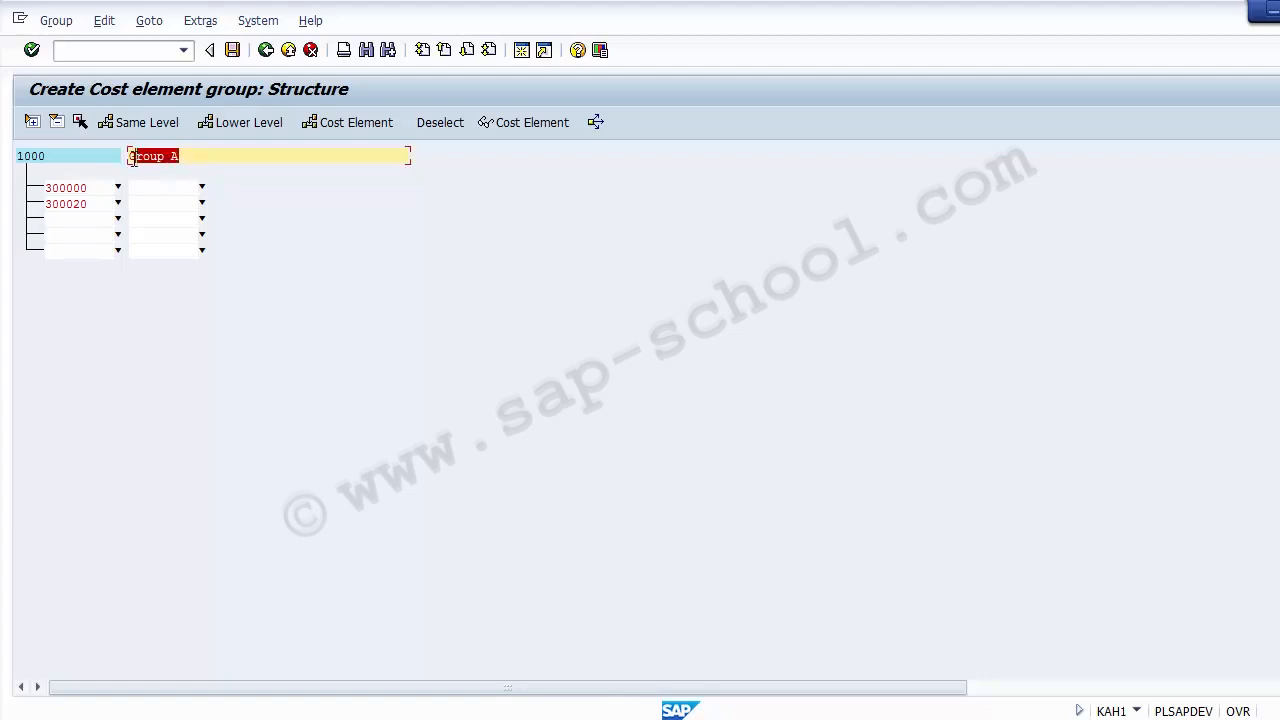
{"action": "left_click", "coordinate": [90, 188]}
{"action": "left_click", "coordinate": [91, 204]}
{"action": "left_click", "coordinate": [90, 189]}
{"action": "left_click", "coordinate": [92, 204]}
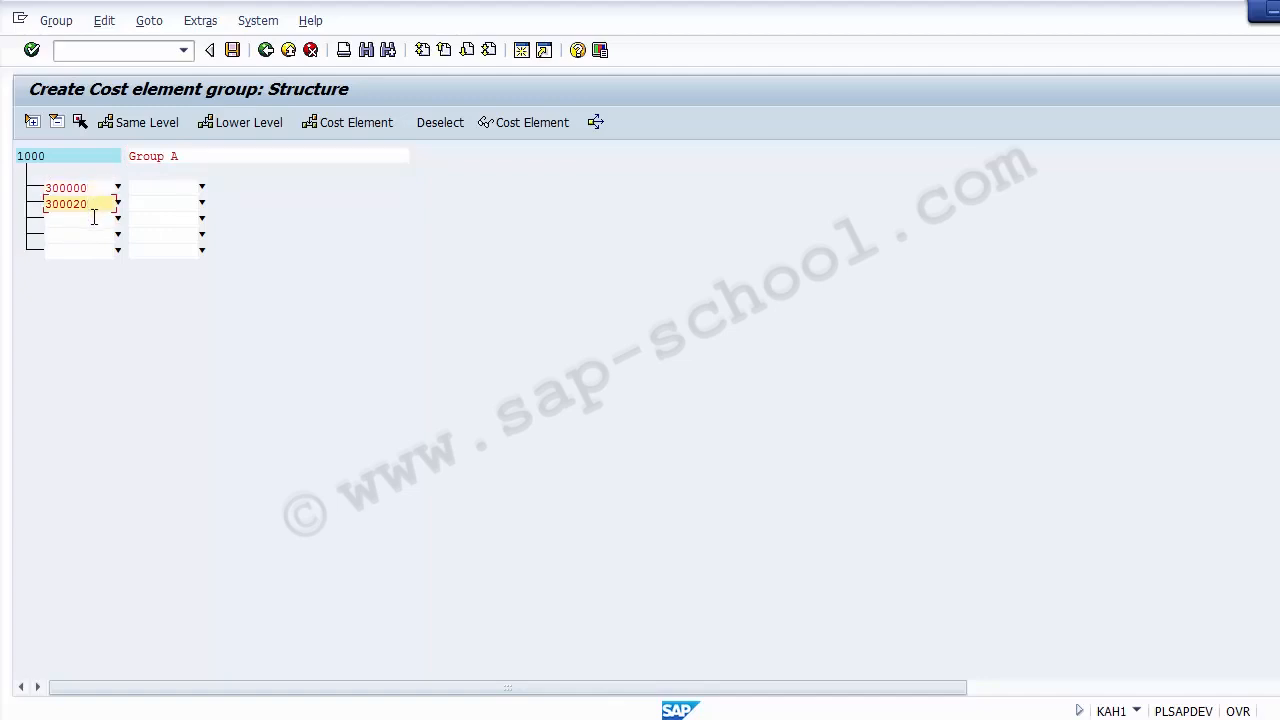
{"action": "left_click", "coordinate": [94, 217]}
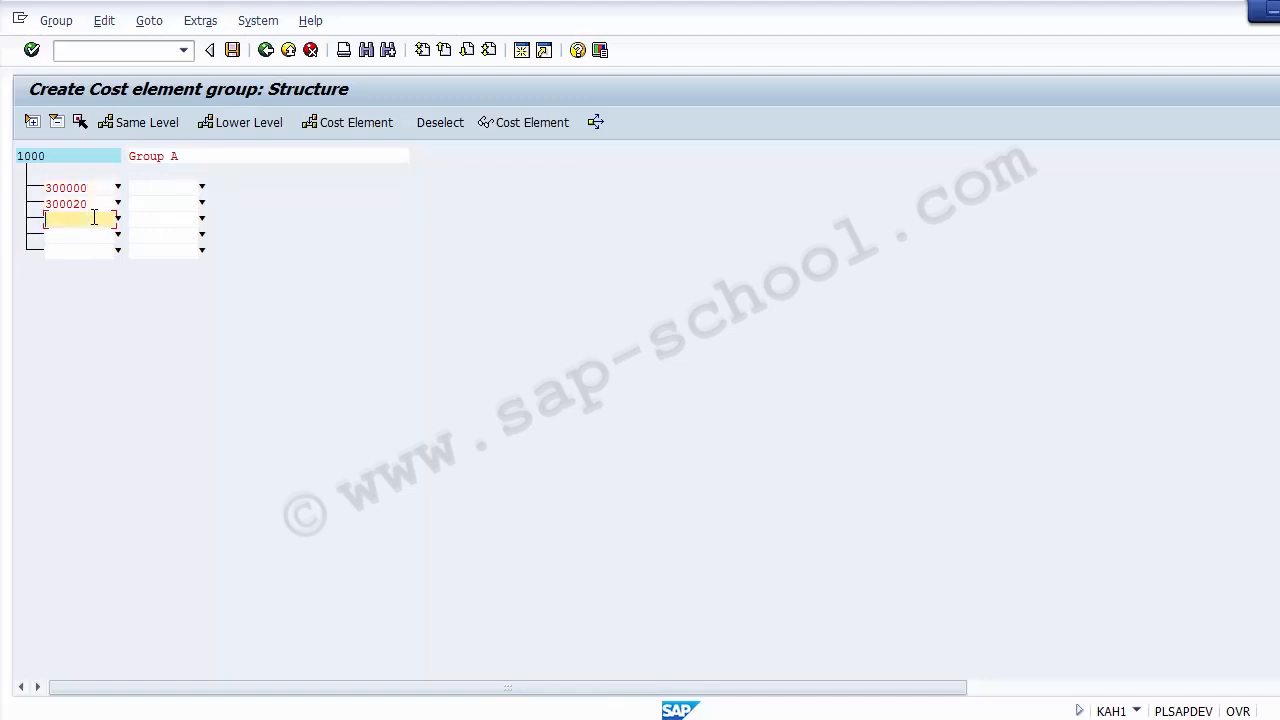
{"action": "left_click", "coordinate": [233, 50]}
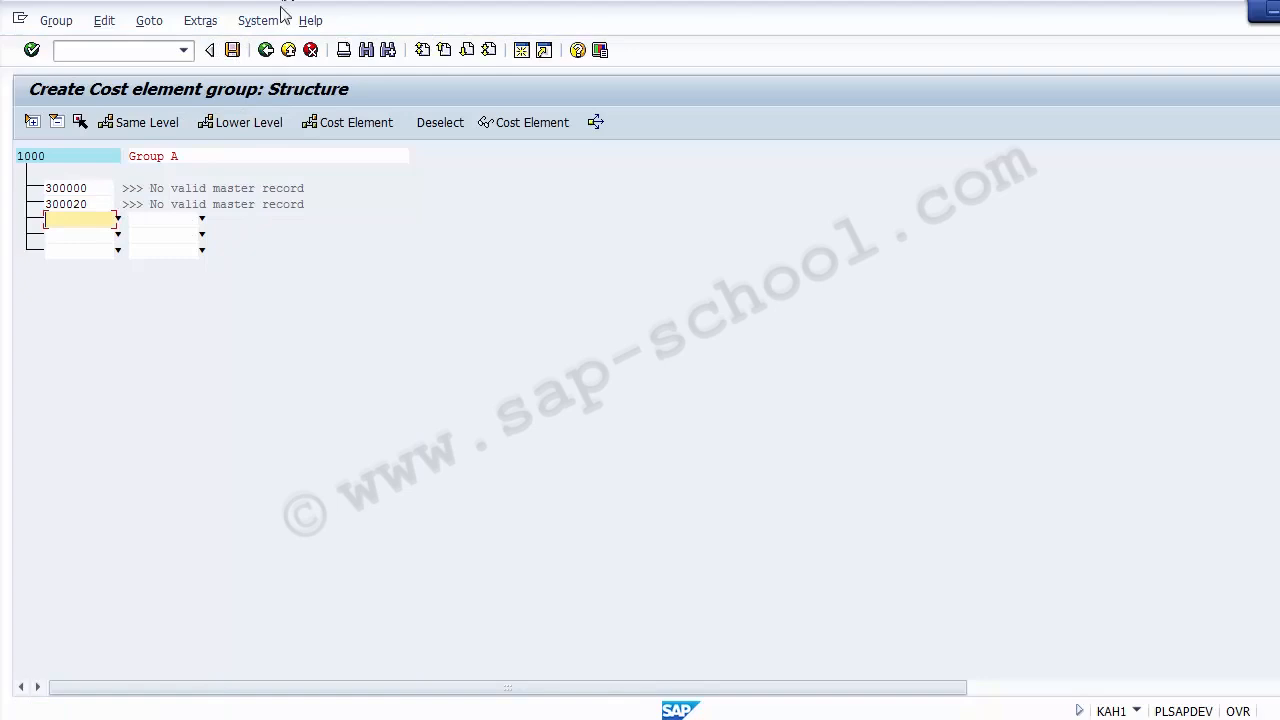
- Try to open the details of cost element 300000 from the group structure
{"action": "left_click", "coordinate": [75, 190]}
{"action": "double_click", "coordinate": [75, 190]}
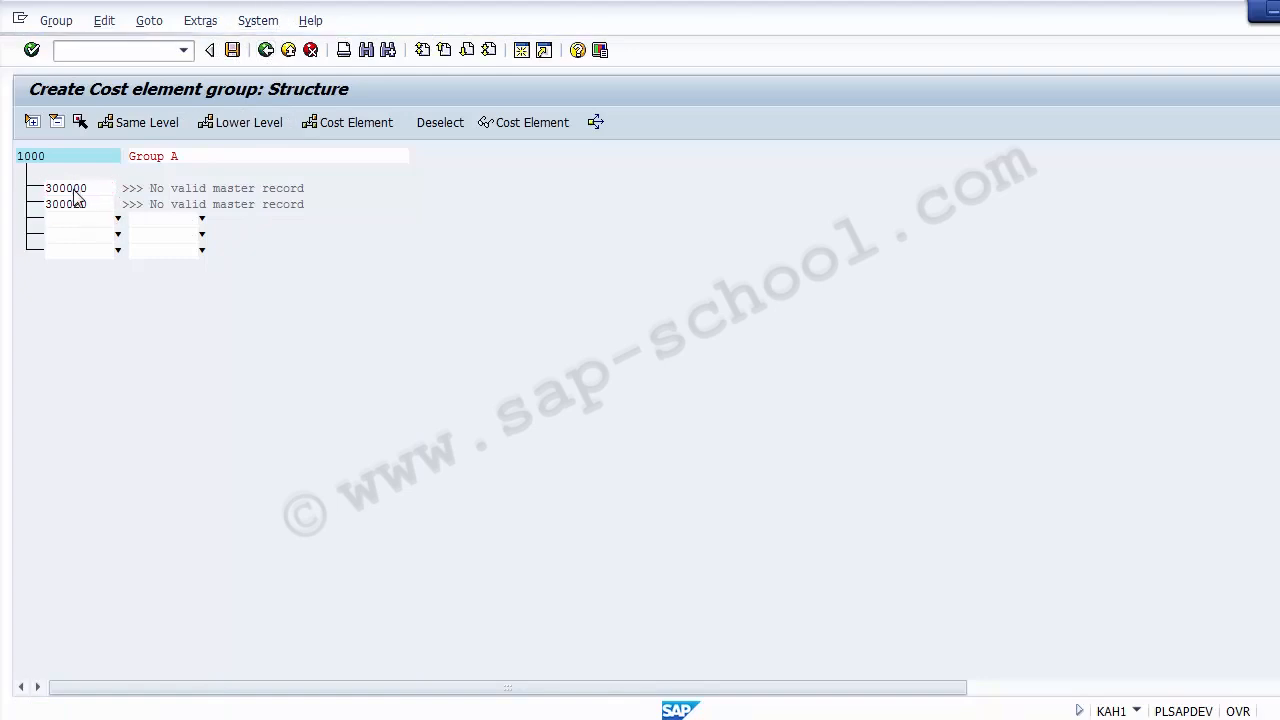
{"action": "key", "text": "Return"}
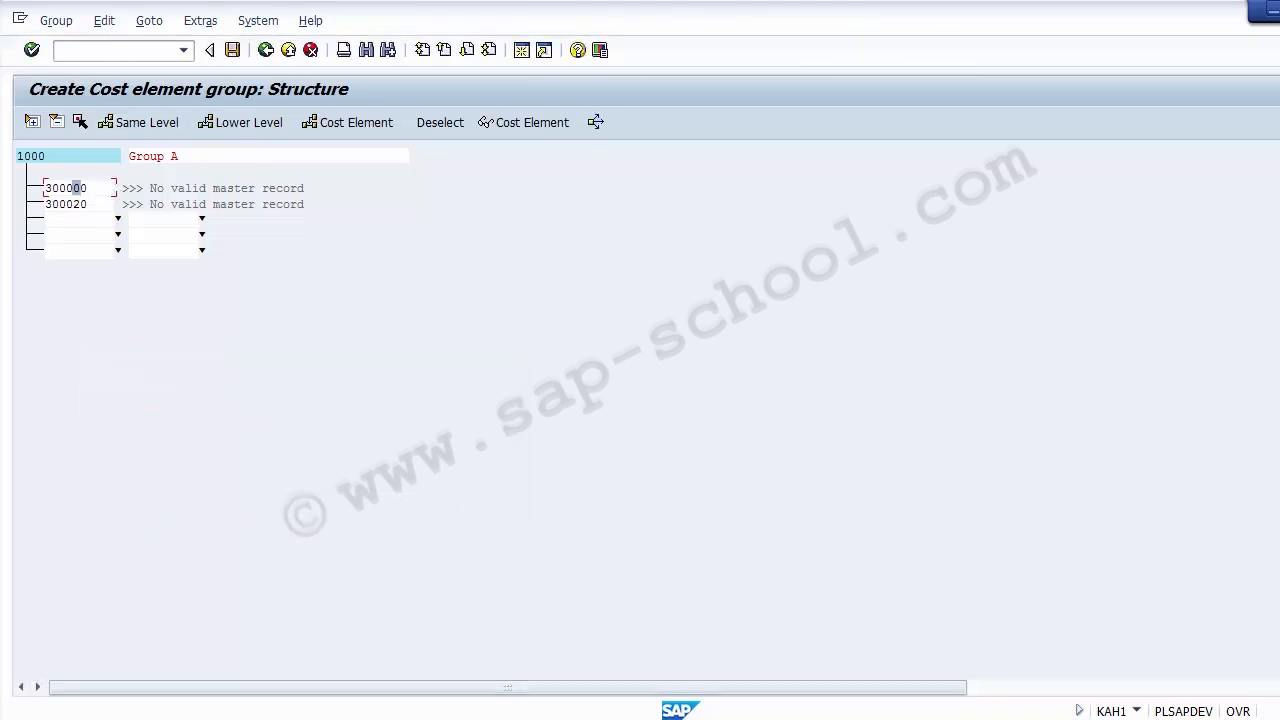
{"action": "left_click", "coordinate": [522, 719]}
{"action": "left_click", "coordinate": [114, 52]}
{"action": "type", "text": "/oKAH1"}
{"action": "key", "text": "Return"}
{"action": "mouse_move", "coordinate": [680, 710]}
{"action": "left_click", "coordinate": [574, 684]}
{"action": "left_click", "coordinate": [522, 53]}
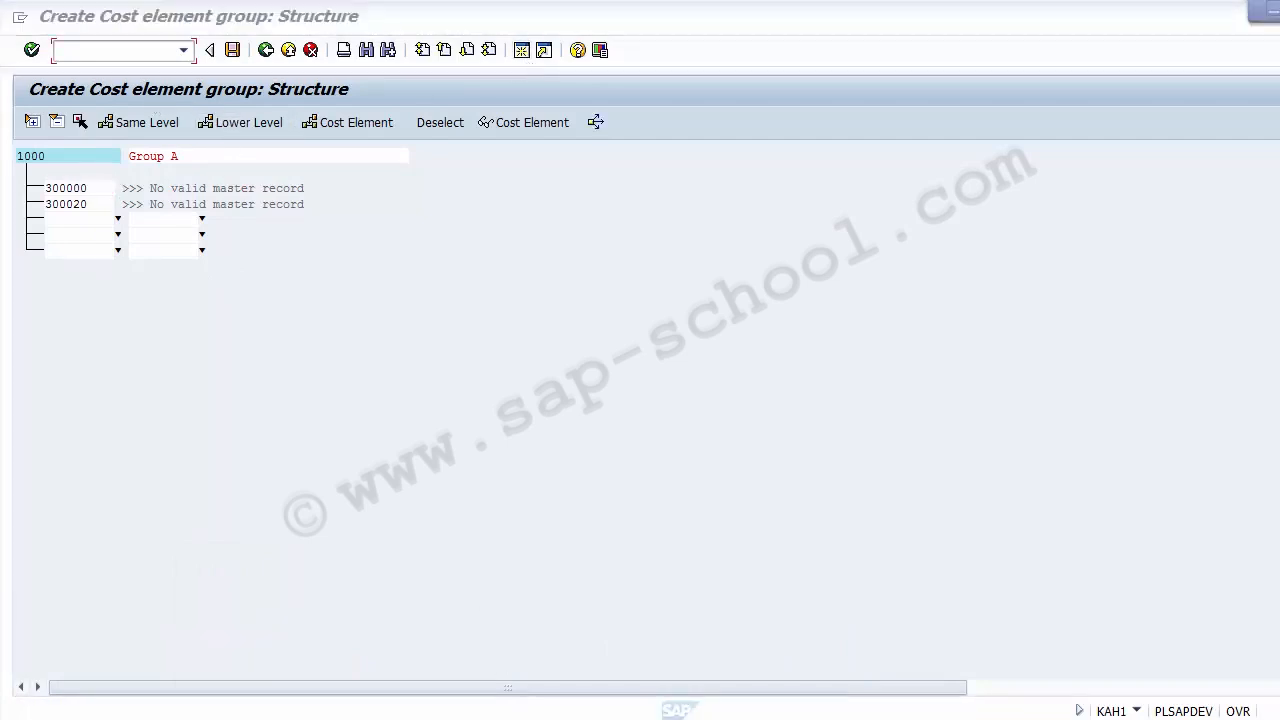
- Save cost element group 1000 with its cost elements and return to the KAH1 initial screen
{"action": "mouse_move", "coordinate": [678, 710]}
{"action": "left_click", "coordinate": [98, 208]}
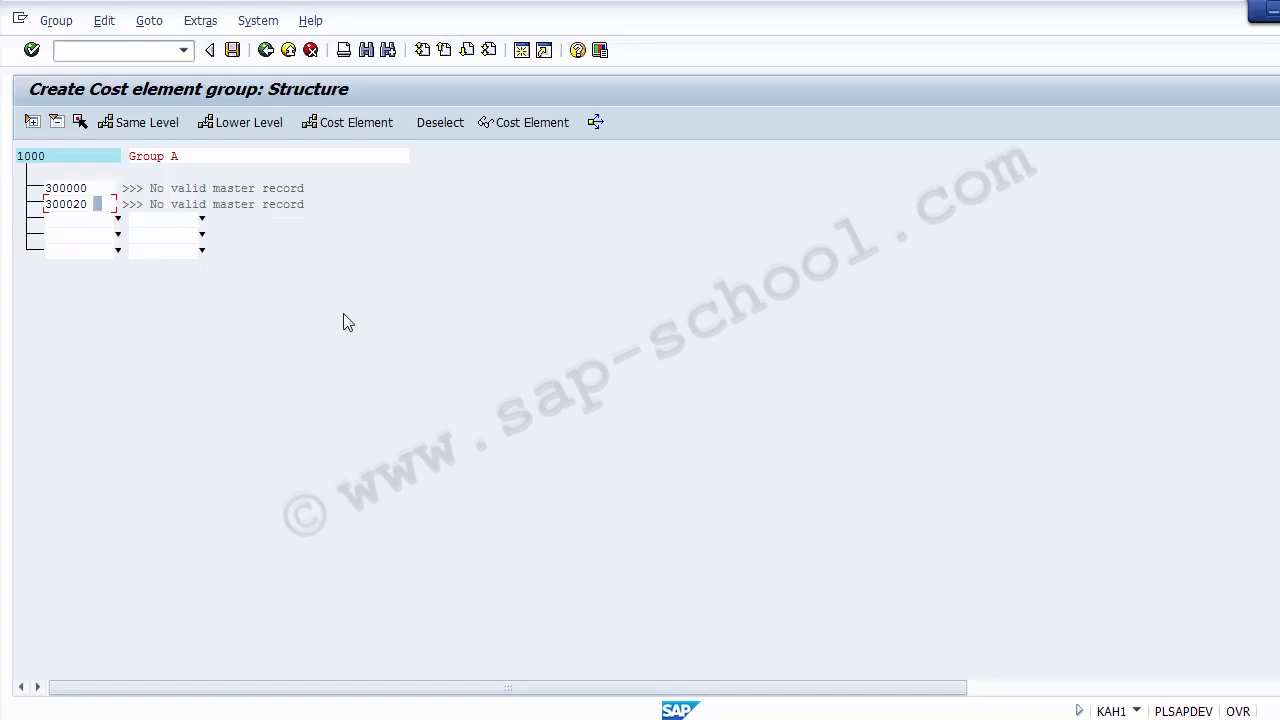
{"action": "left_click", "coordinate": [233, 54]}
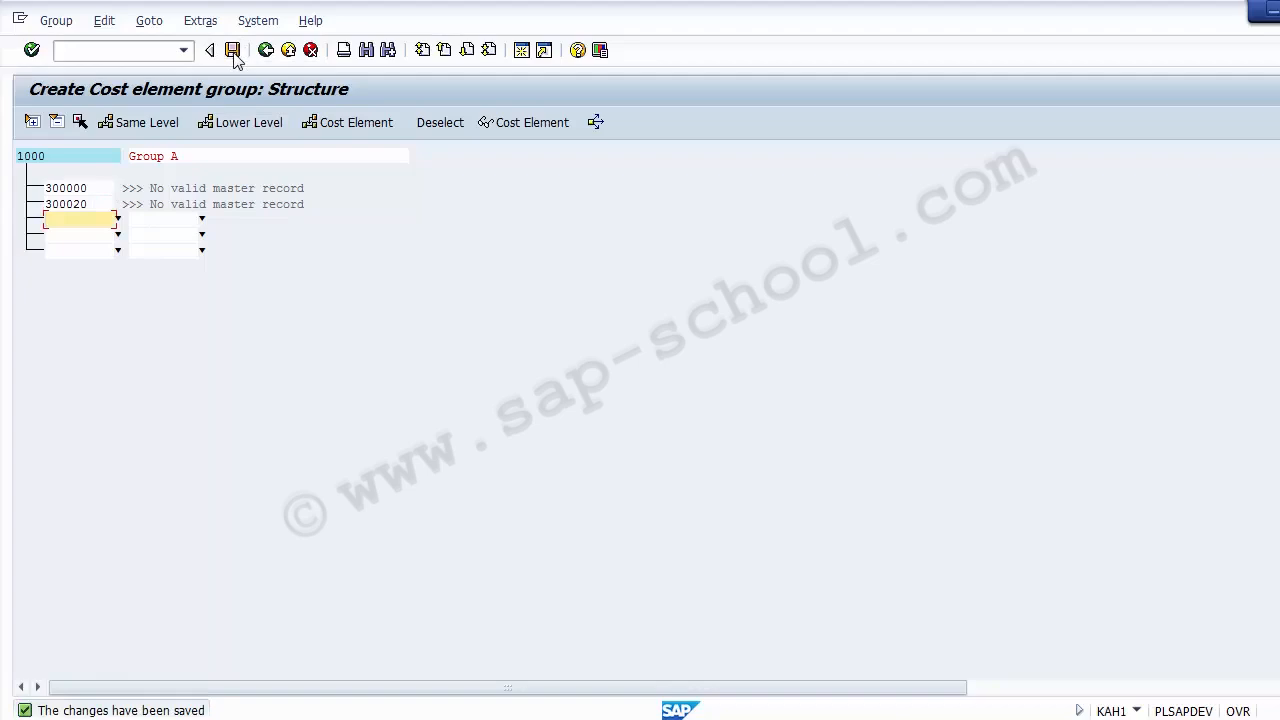
{"action": "left_click", "coordinate": [266, 52]}
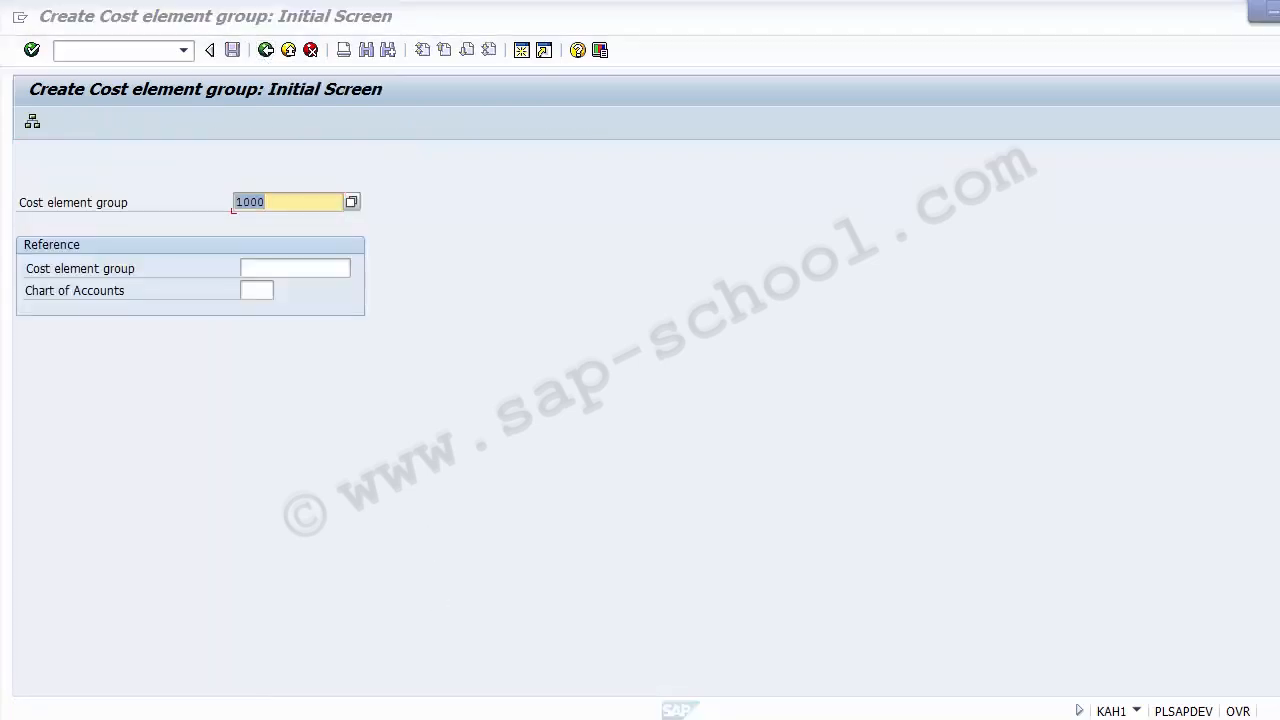
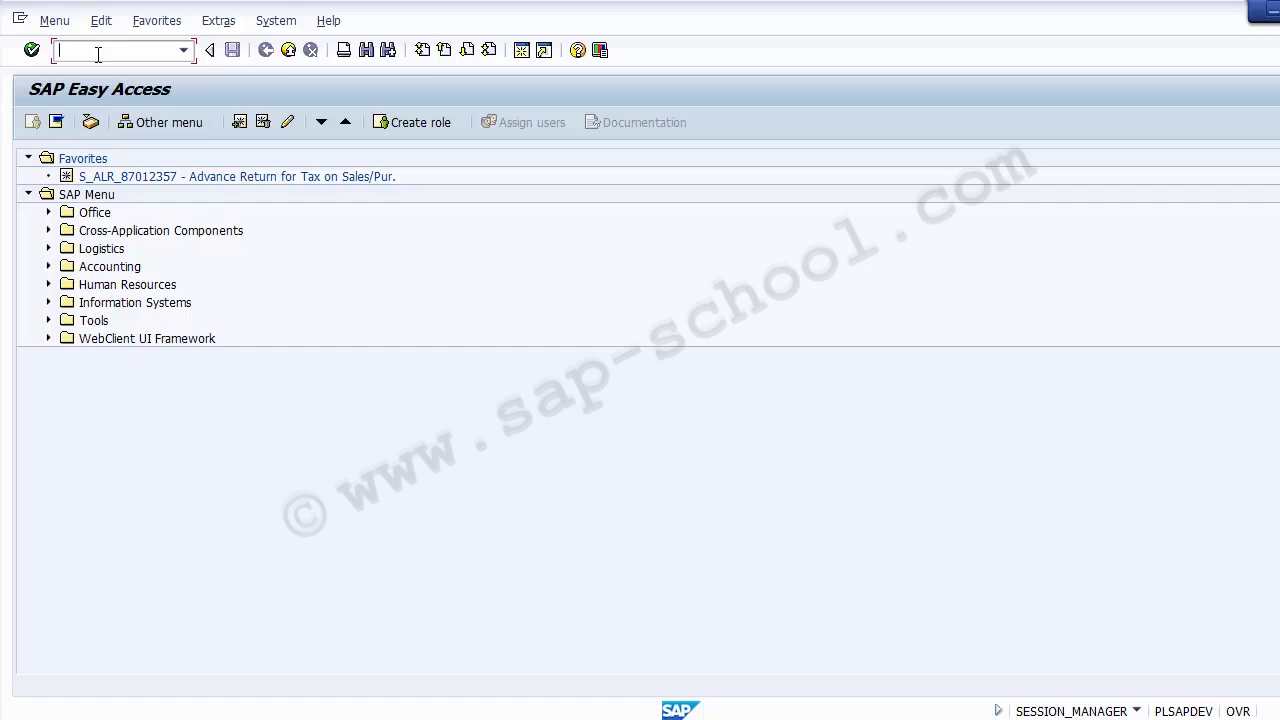
- Start transaction SPRO and display the SAP Reference IMG
{"action": "type", "text": "SPRO"}
{"action": "key", "text": "Return"}
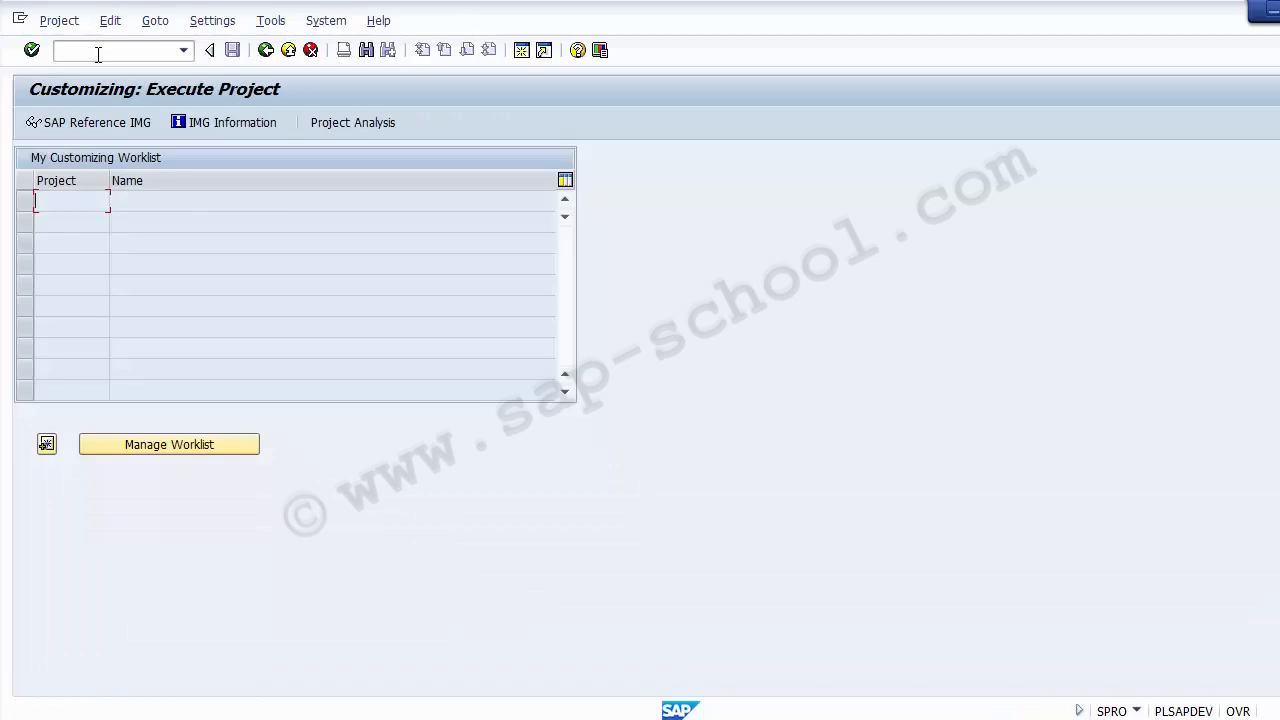
{"action": "left_click", "coordinate": [86, 124]}
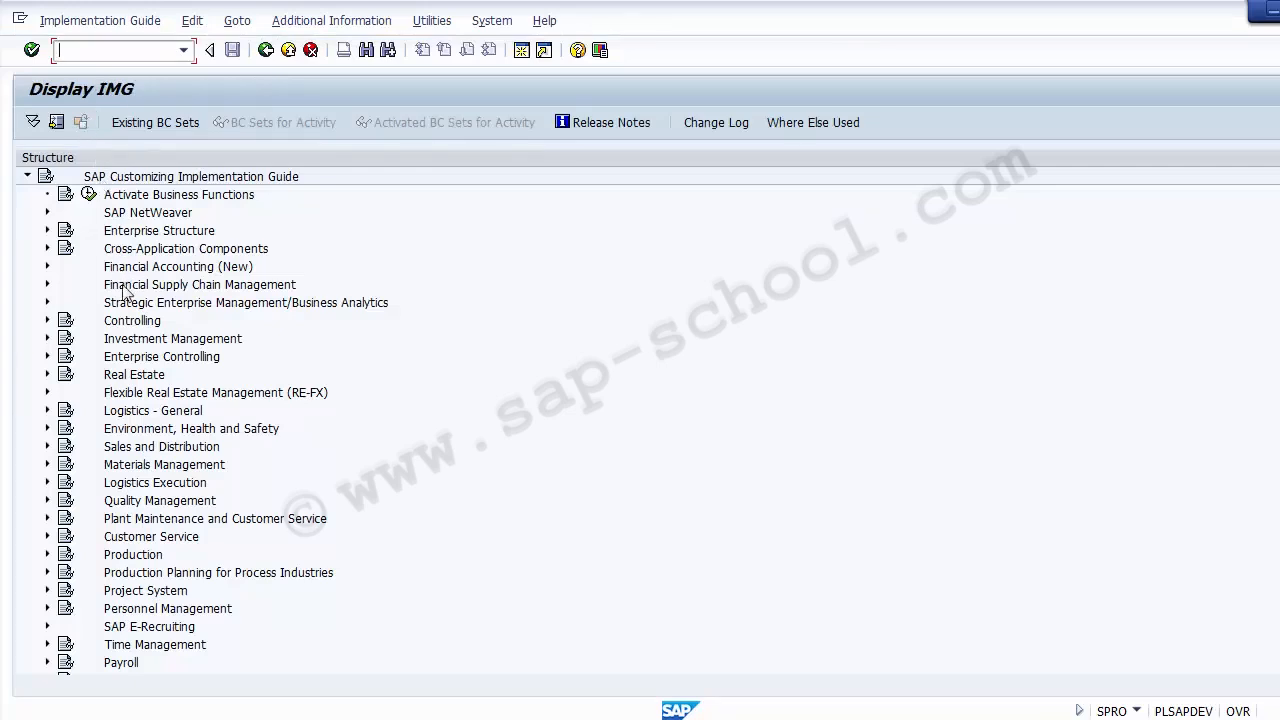
- Expand Controlling, Cost Element Accounting, Master Data and Cost Elements, and select Automatic Creation of Primary and Secondary Cost Elements
{"action": "left_click", "coordinate": [128, 324]}
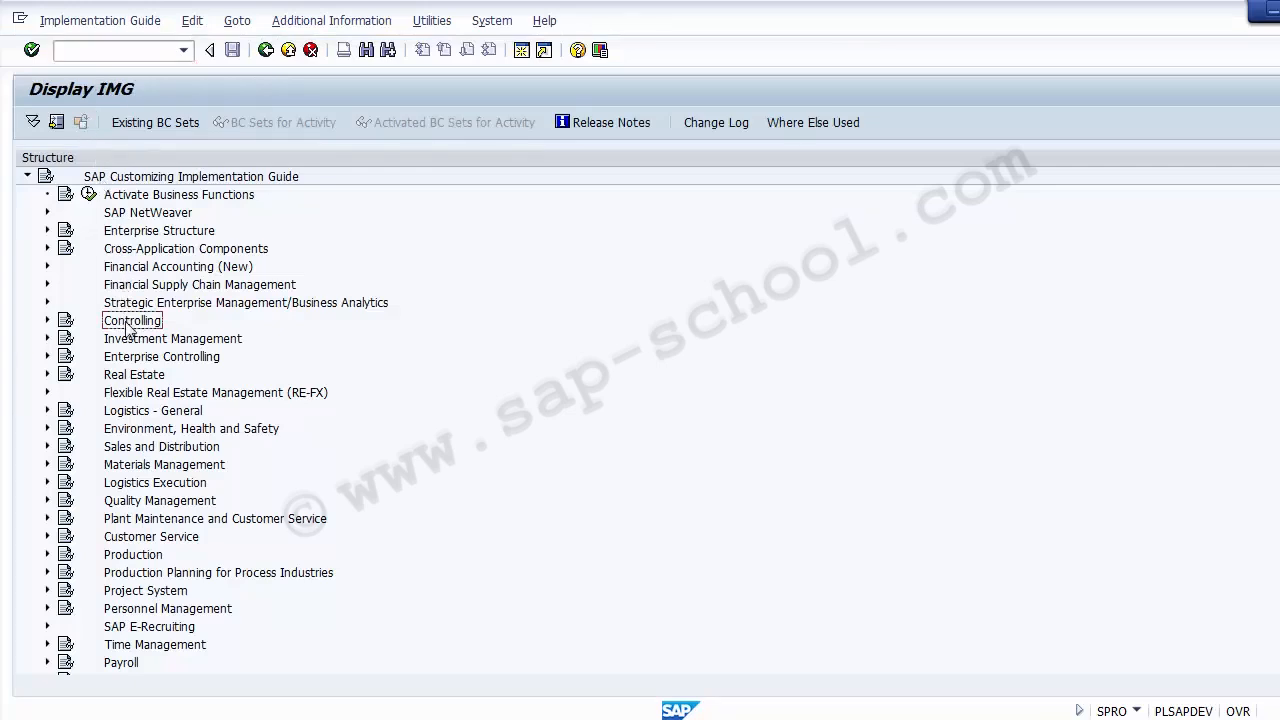
{"action": "left_click", "coordinate": [47, 320]}
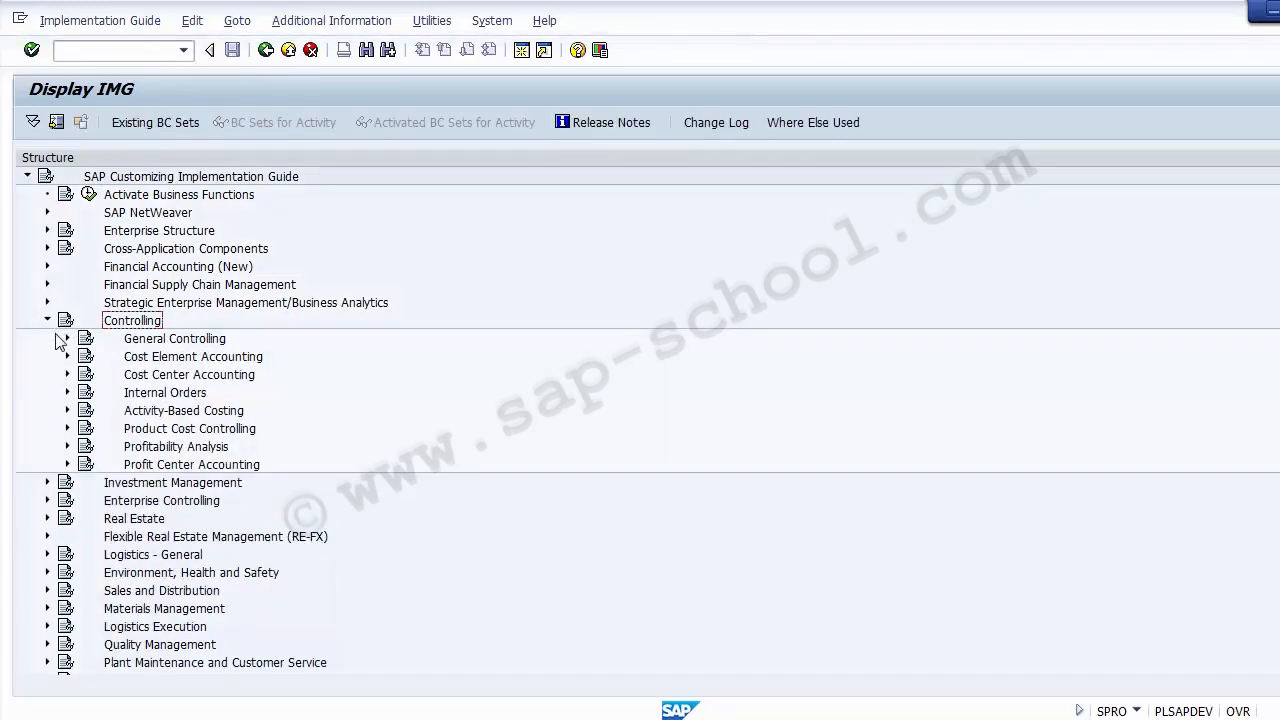
{"action": "left_click", "coordinate": [111, 362]}
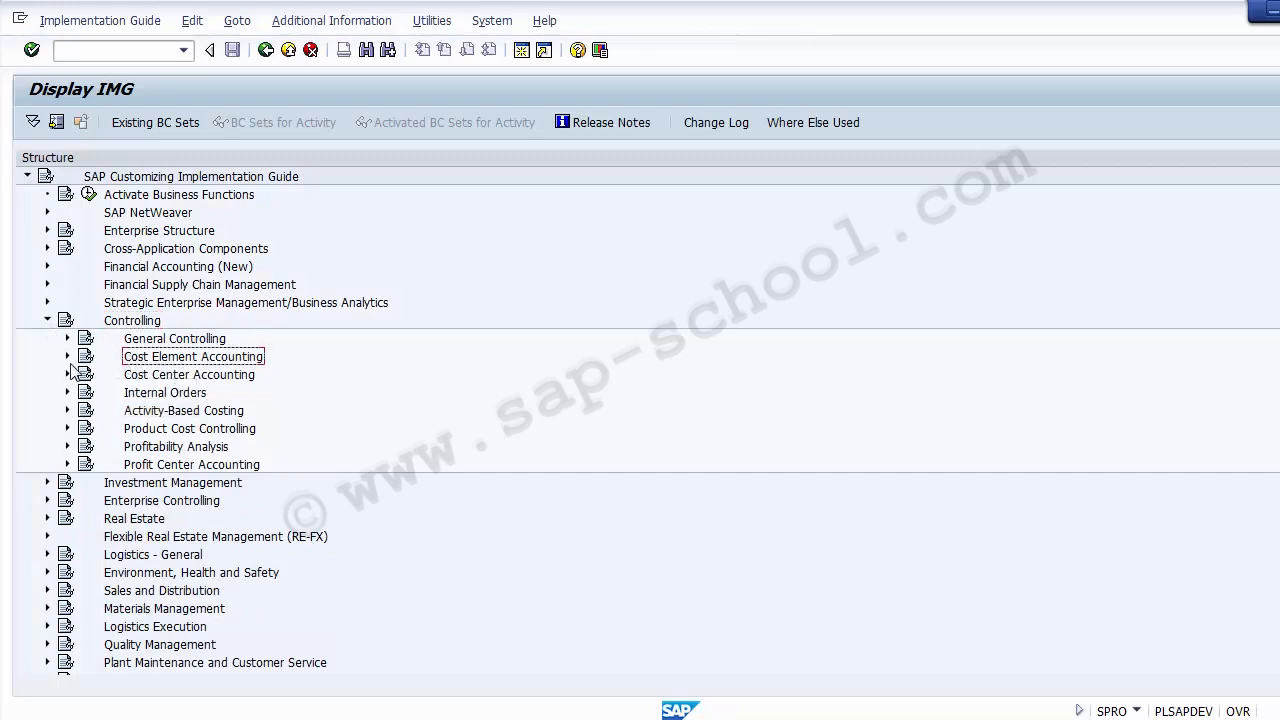
{"action": "left_click", "coordinate": [67, 356]}
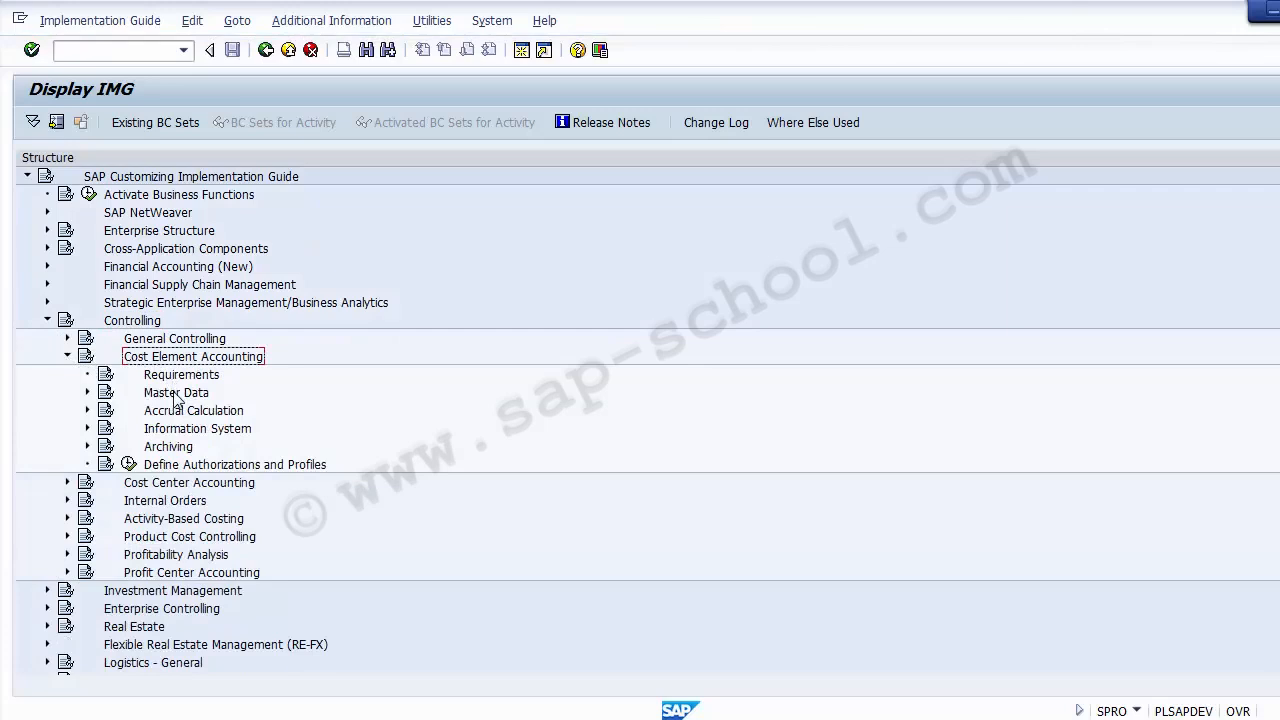
{"action": "left_click", "coordinate": [87, 394]}
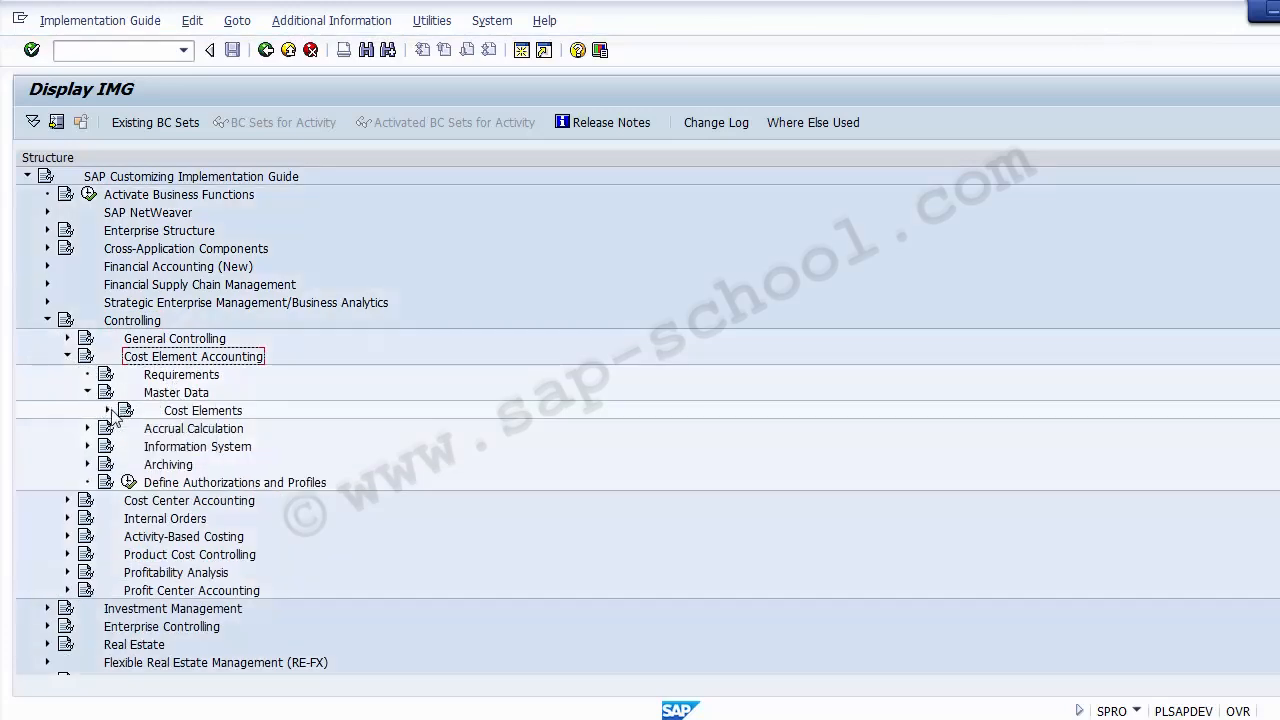
{"action": "left_click", "coordinate": [107, 411]}
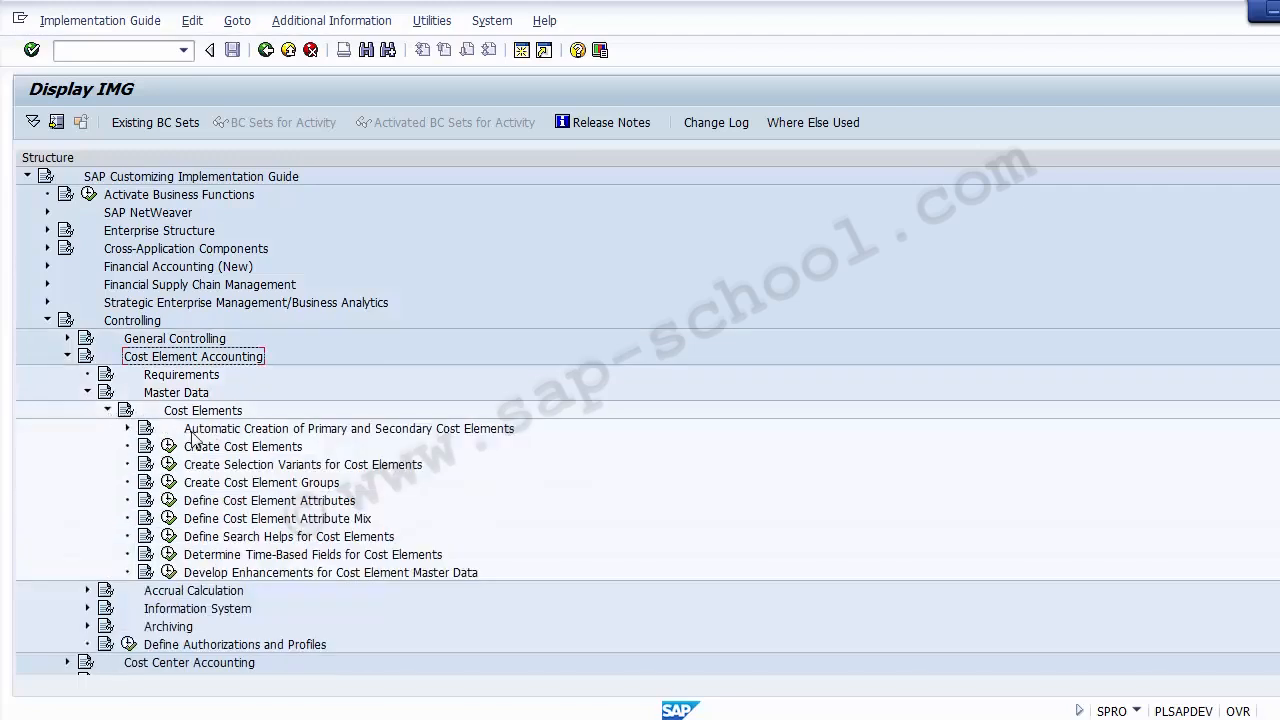
{"action": "left_click", "coordinate": [236, 430]}
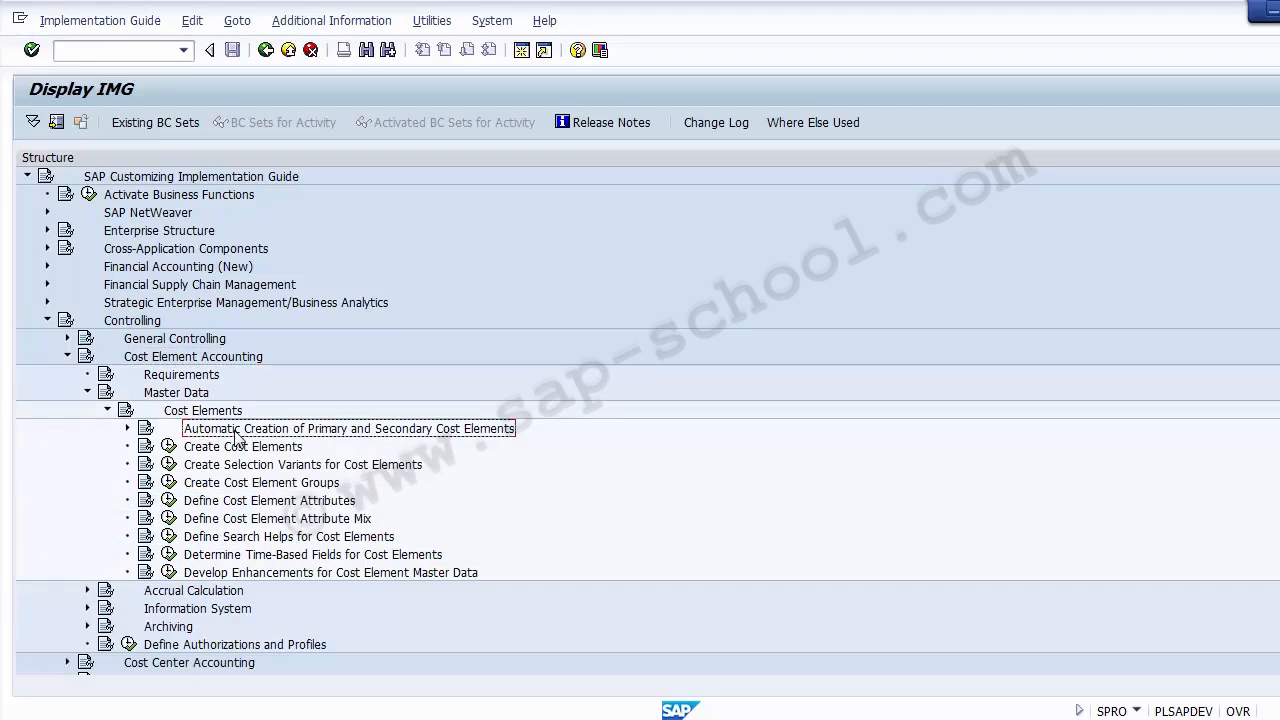
{"action": "left_click", "coordinate": [128, 325]}
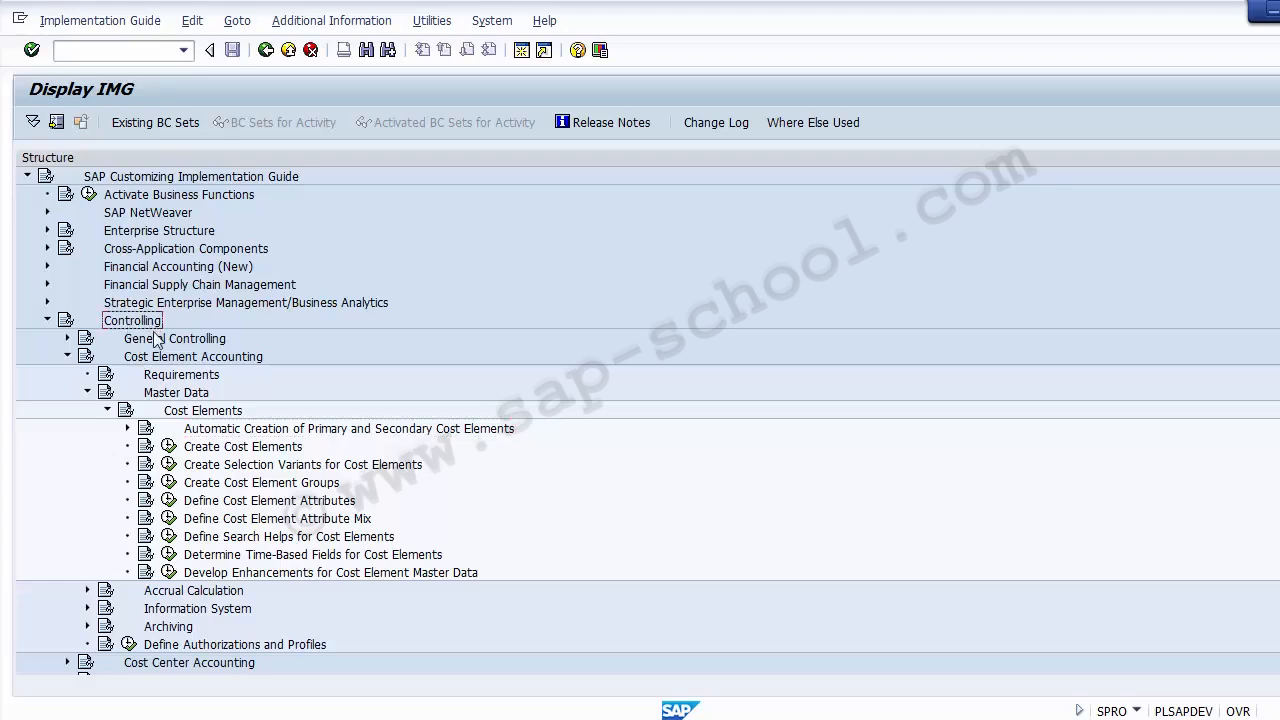
{"action": "left_click", "coordinate": [160, 358]}
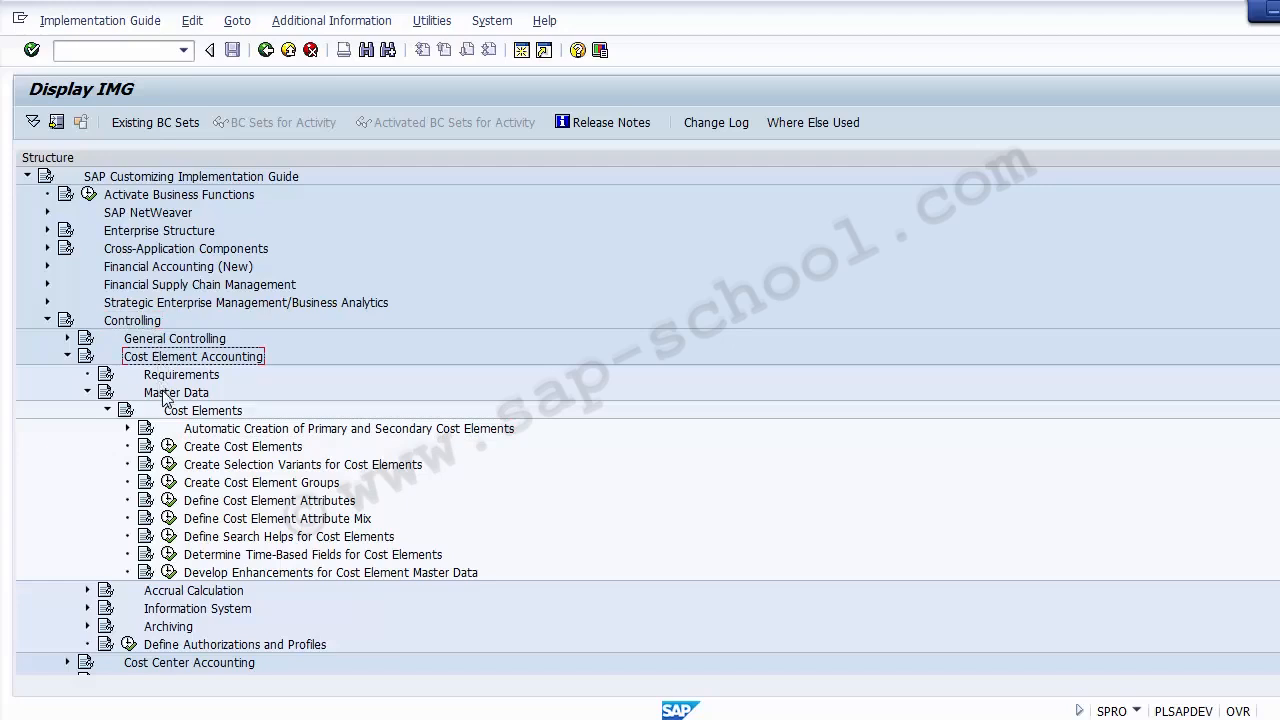
{"action": "left_click", "coordinate": [165, 396]}
{"action": "left_click", "coordinate": [193, 413]}
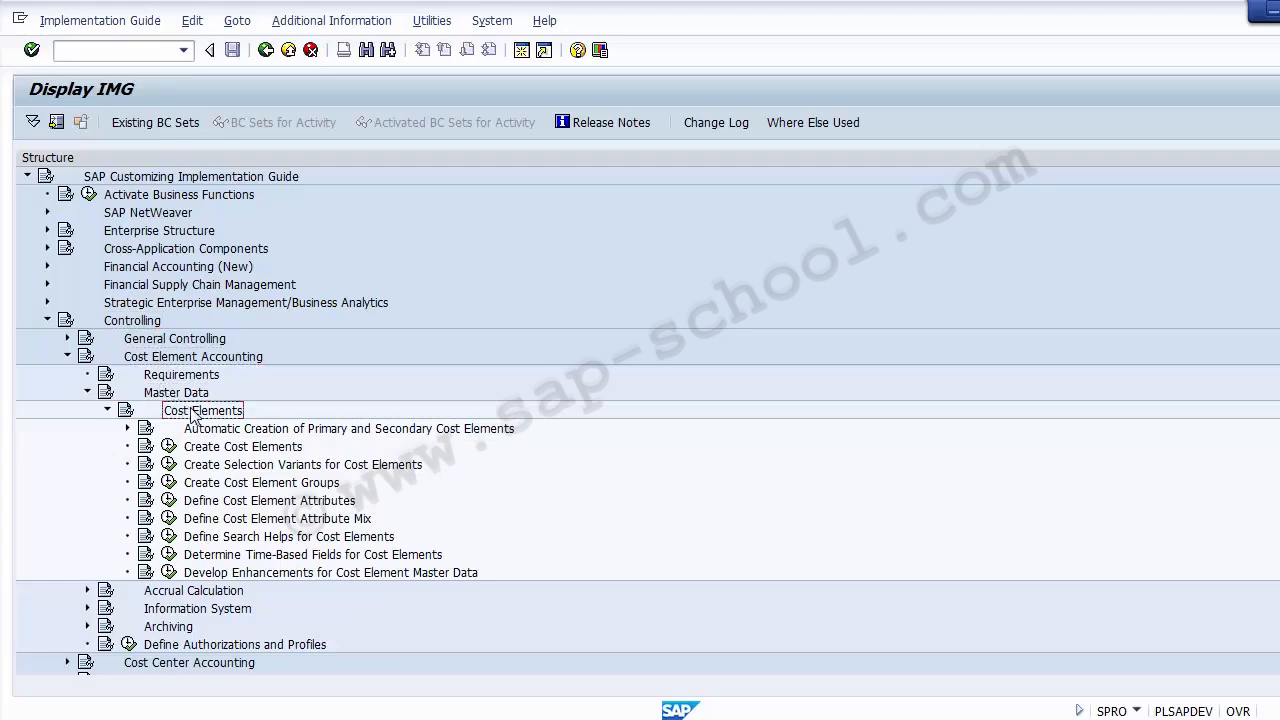
{"action": "left_click", "coordinate": [216, 432]}
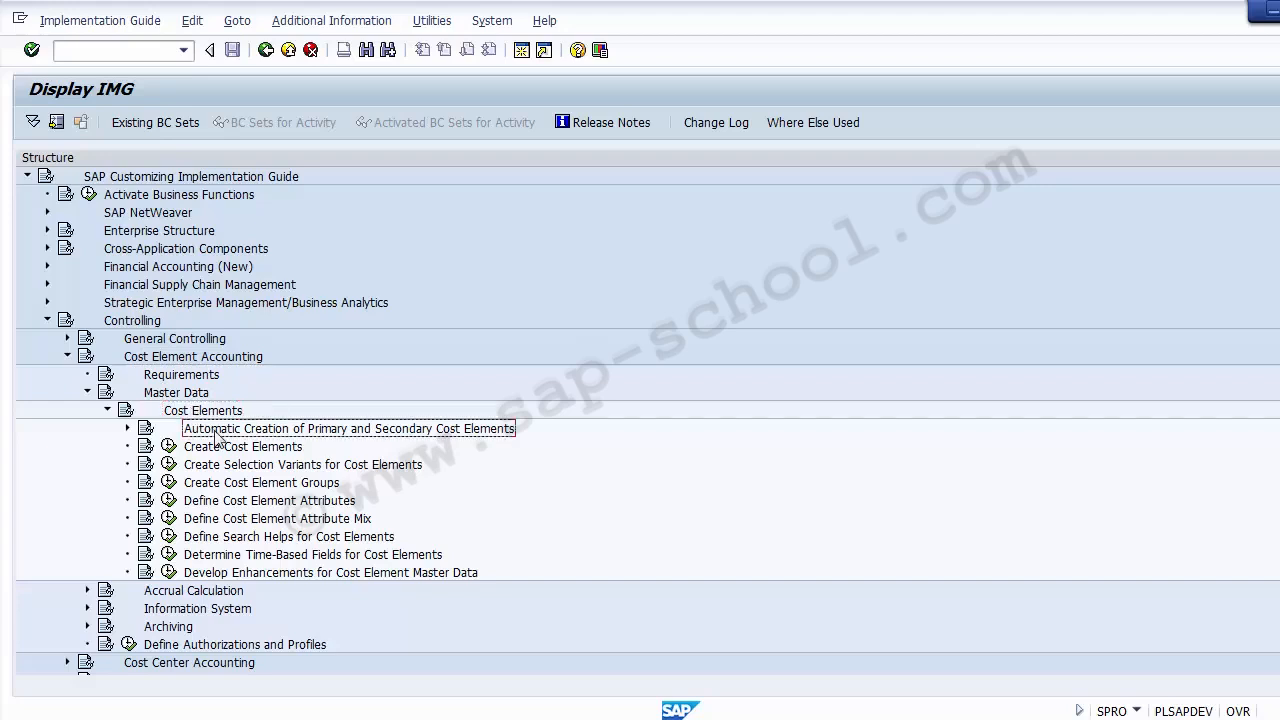
- Expand Automatic Creation of Primary and Secondary Cost Elements and select its Make Default Settings activity
{"action": "left_click", "coordinate": [127, 428]}
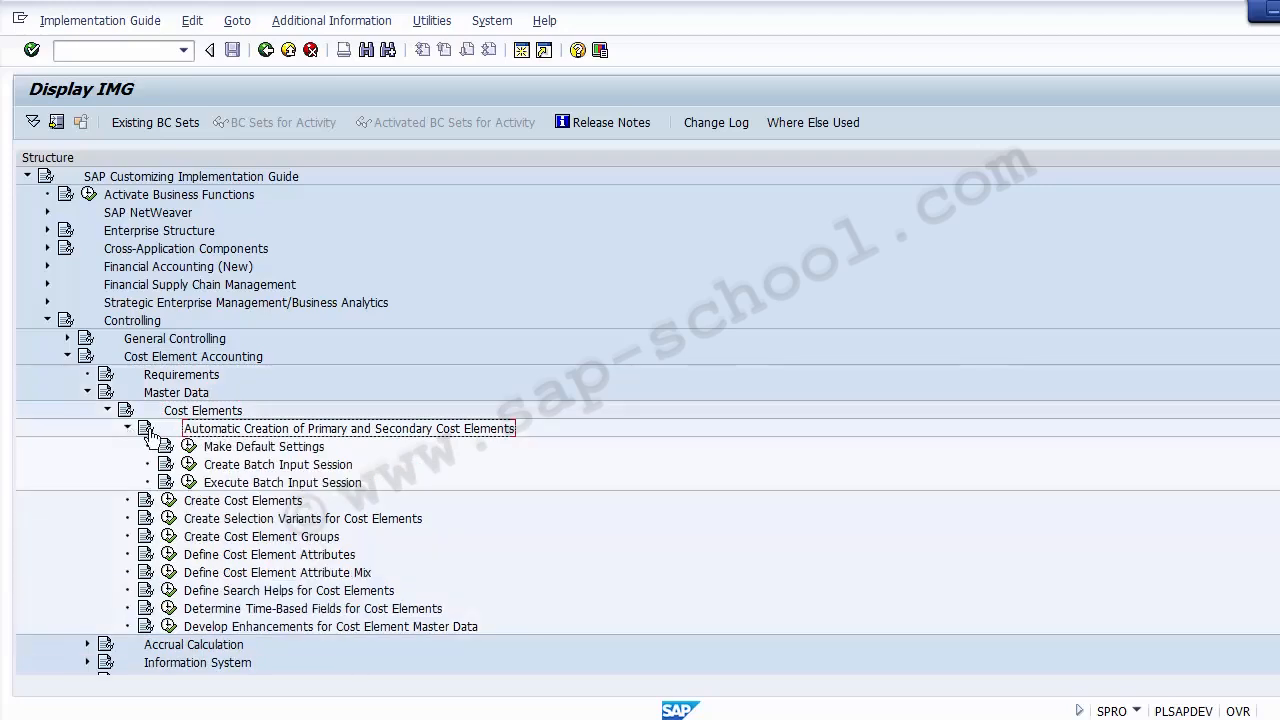
{"action": "left_click", "coordinate": [228, 447]}
{"action": "left_click", "coordinate": [244, 466]}
{"action": "left_click", "coordinate": [248, 484]}
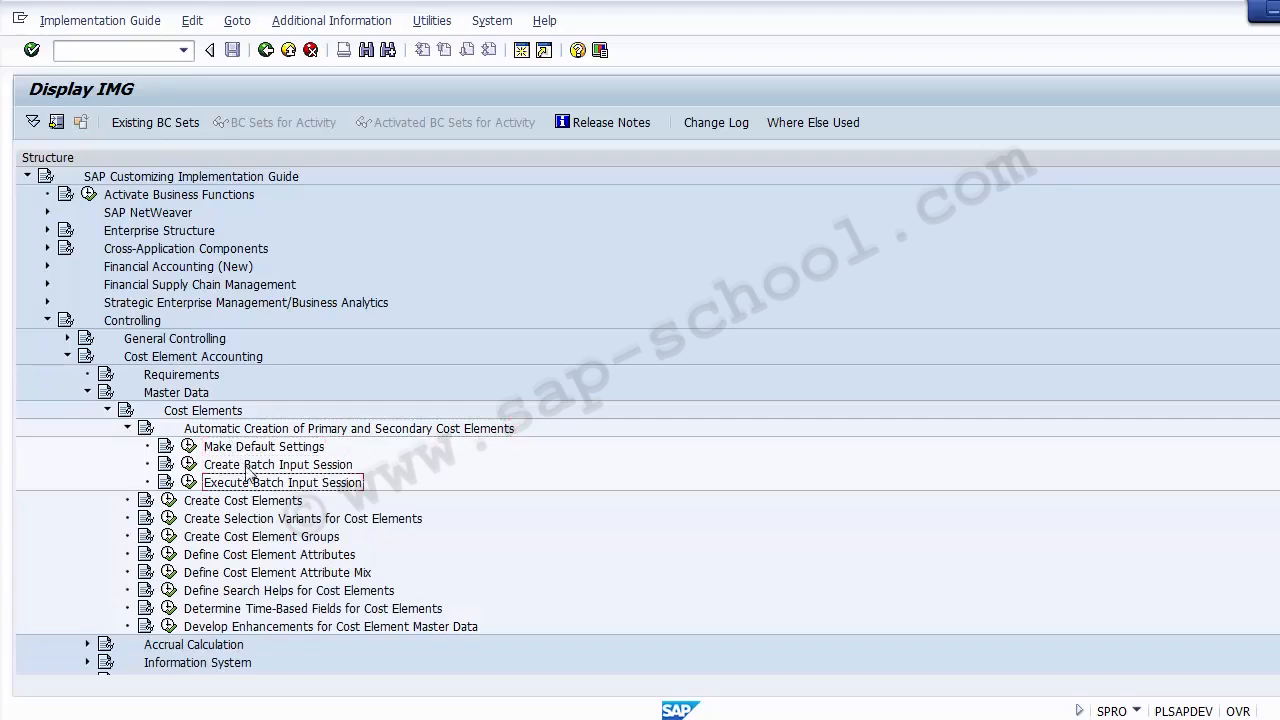
{"action": "left_click", "coordinate": [244, 450]}
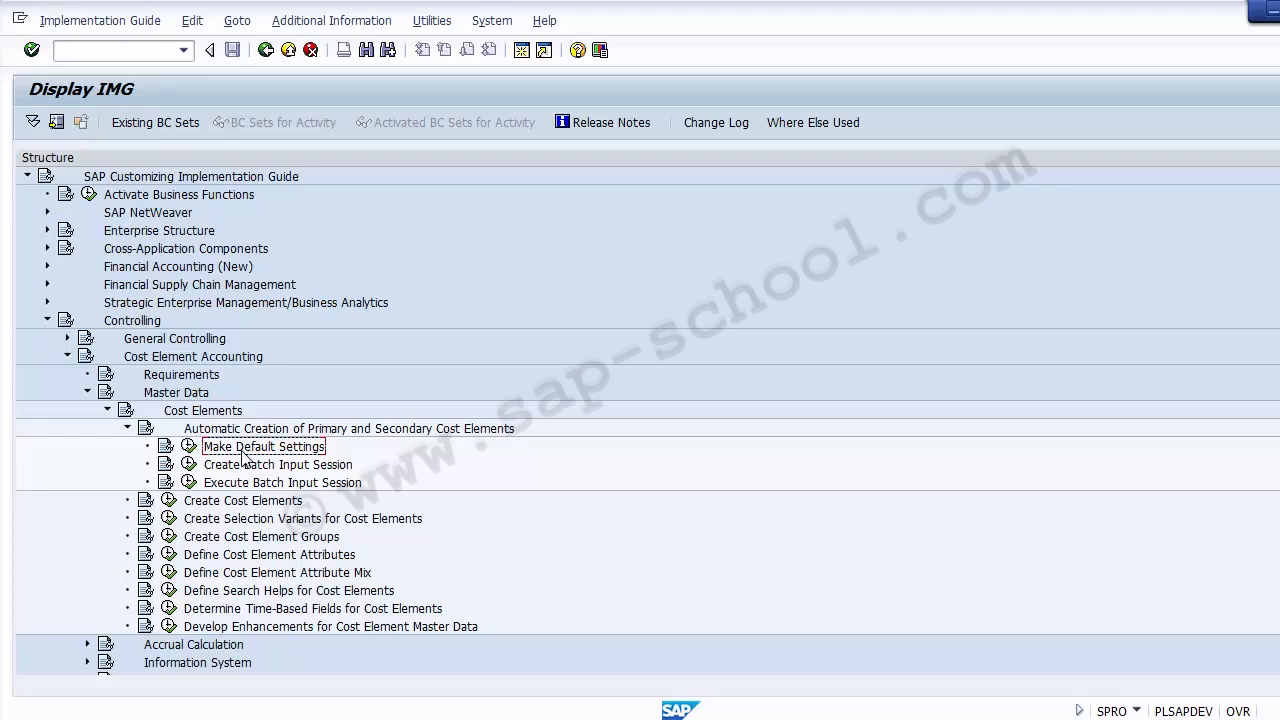
- Execute Make Default Settings with chart of accounts 1000 as the work area
{"action": "left_click", "coordinate": [189, 450]}
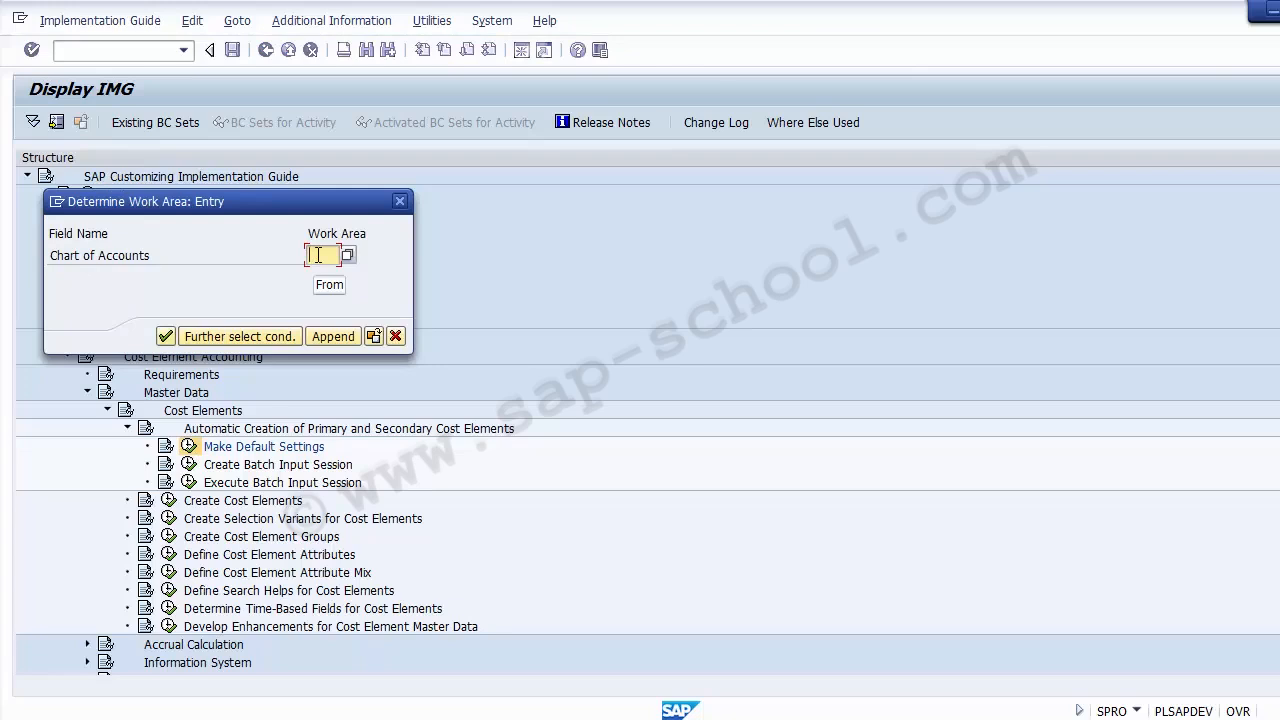
{"action": "type", "text": "1000"}
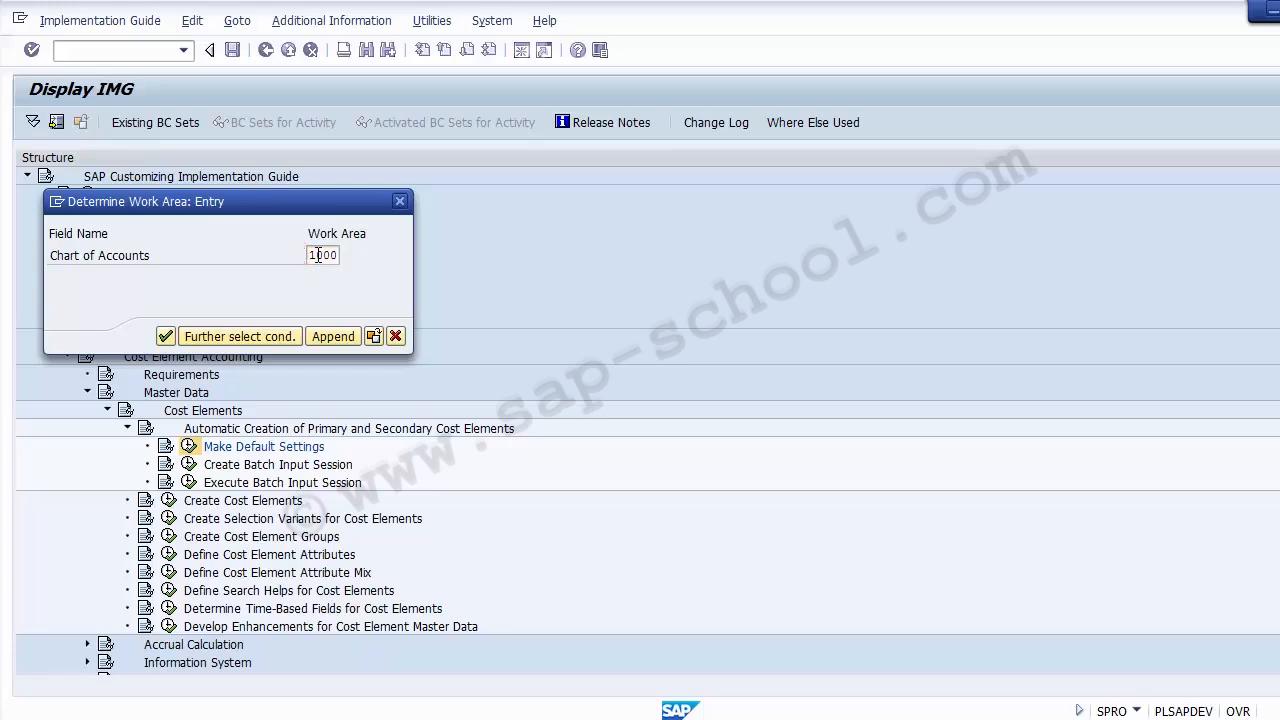
{"action": "key", "text": "Return"}
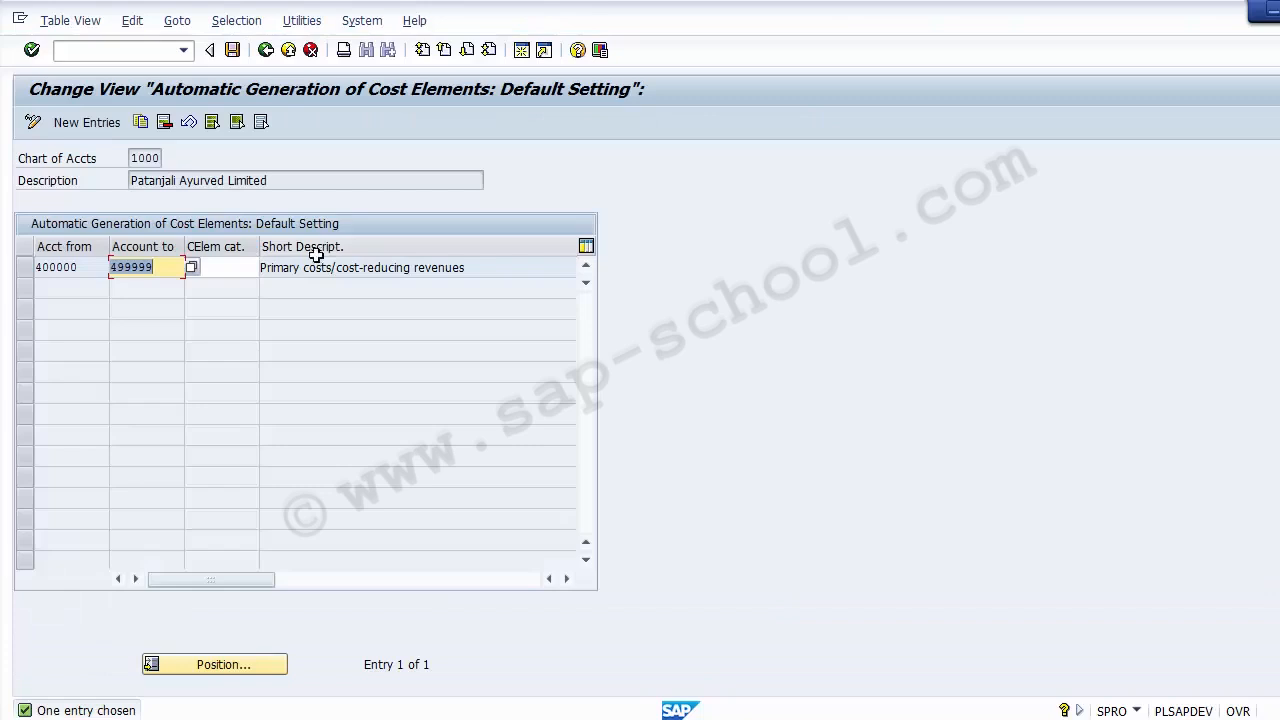
- Examine the account range and cost element category of the existing default setting entry
{"action": "left_click", "coordinate": [94, 270]}
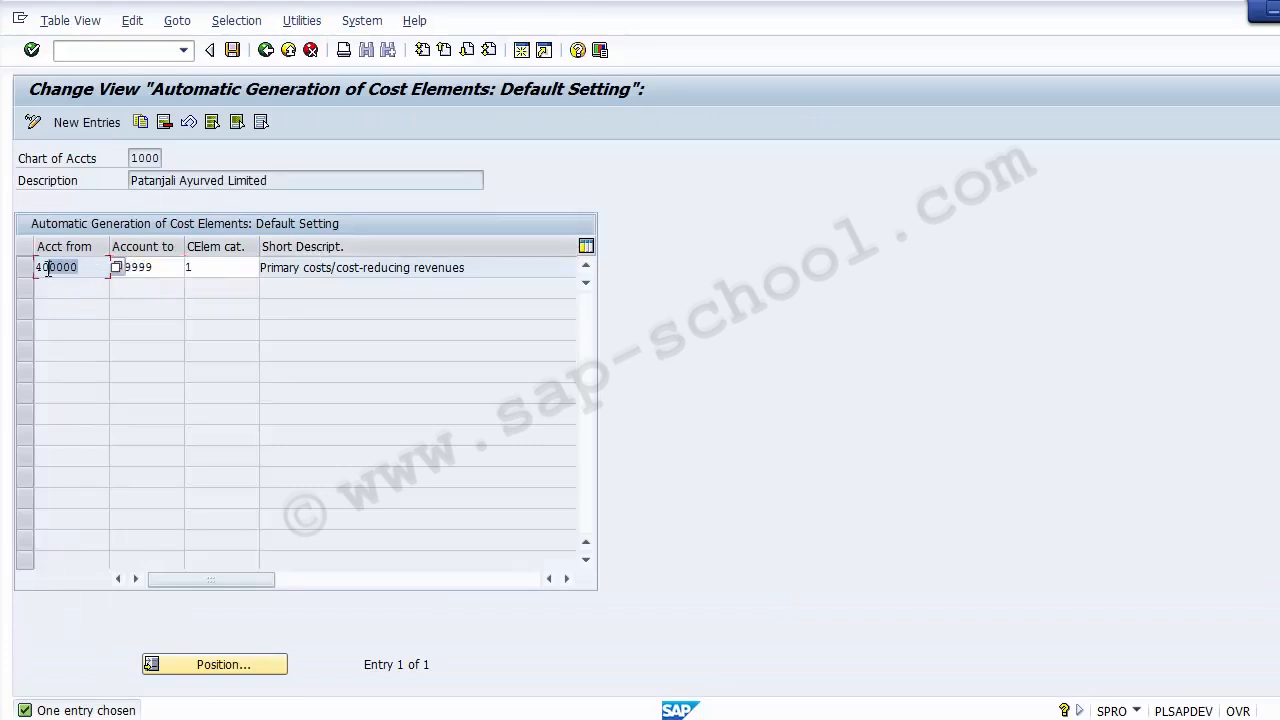
{"action": "left_click", "coordinate": [168, 267]}
{"action": "left_click", "coordinate": [70, 267]}
{"action": "left_click_drag", "start_coordinate": [70, 270], "coordinate": [34, 266]}
{"action": "left_click_drag", "start_coordinate": [157, 267], "coordinate": [110, 267]}
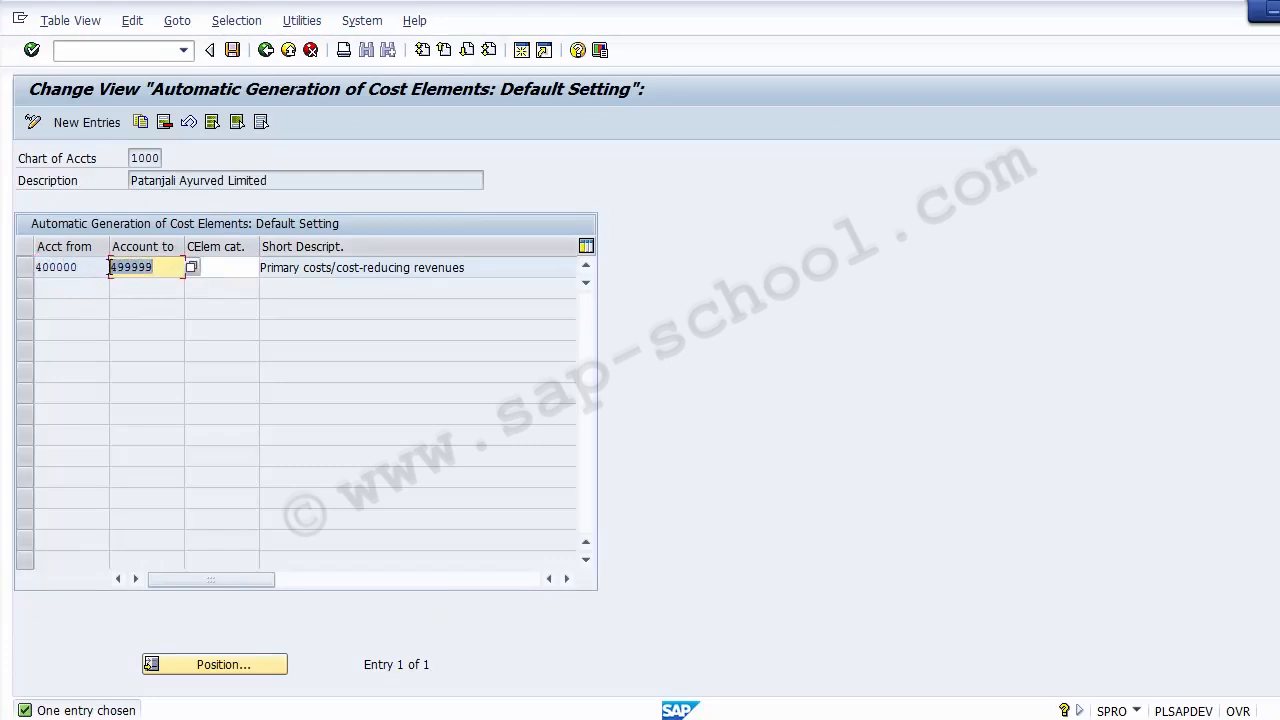
{"action": "left_click", "coordinate": [228, 266]}
{"action": "type", "text": "1"}
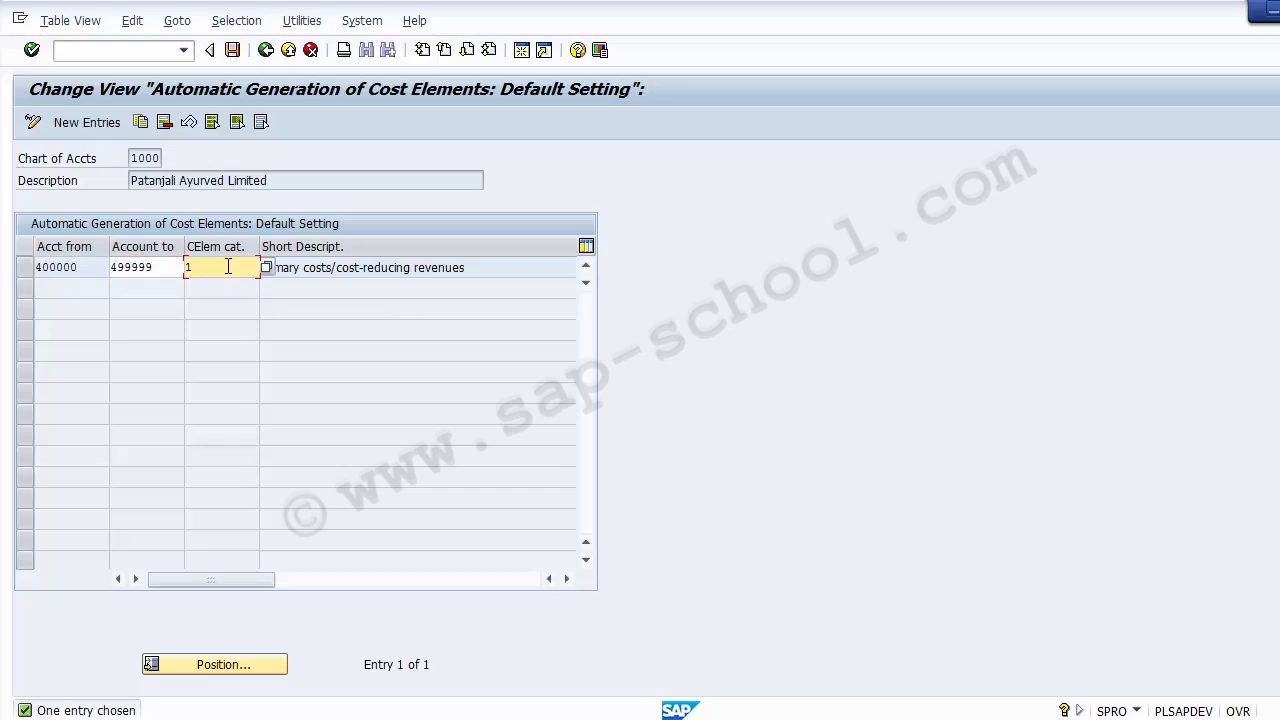
{"action": "left_click", "coordinate": [98, 268]}
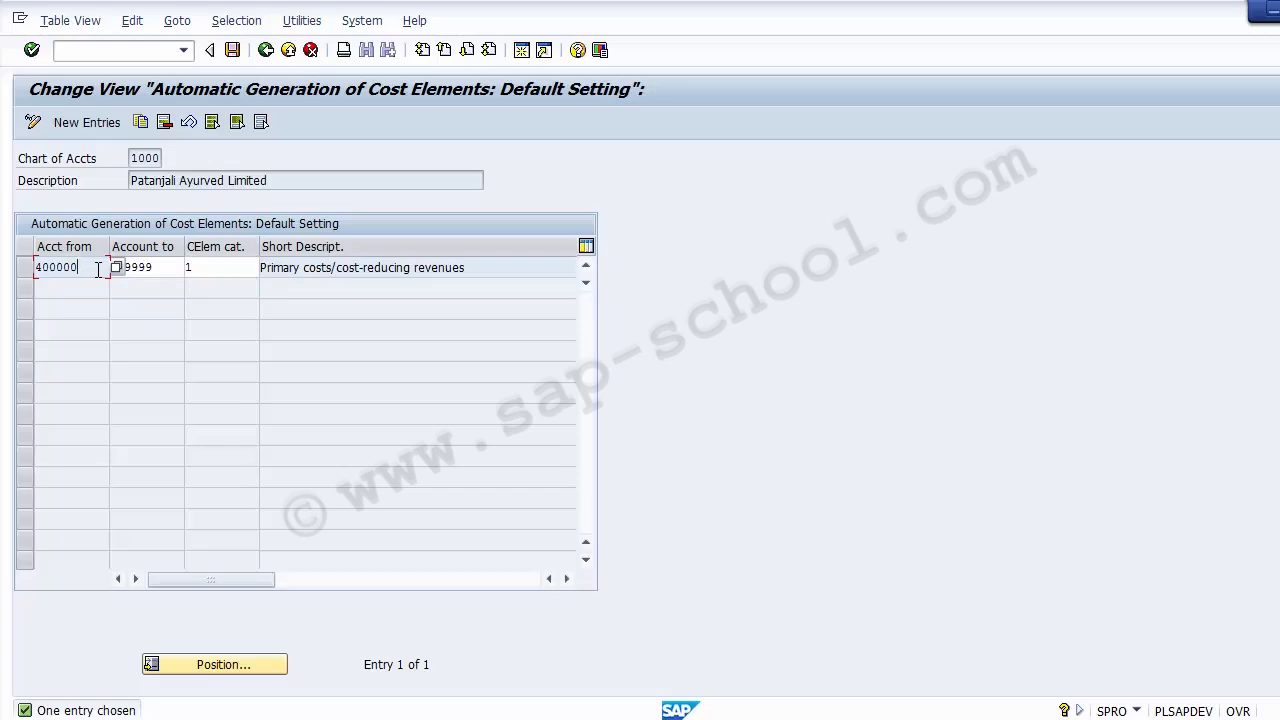
{"action": "left_click", "coordinate": [167, 264]}
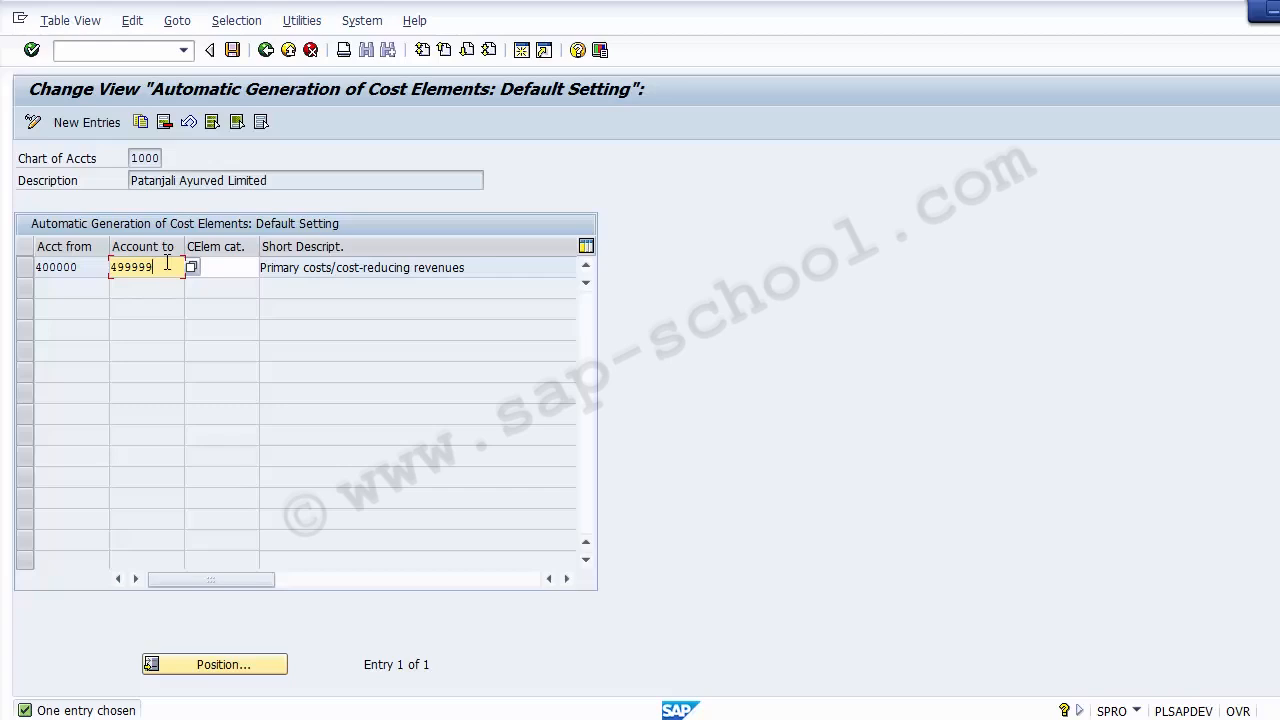
{"action": "left_click", "coordinate": [93, 274]}
{"action": "left_click", "coordinate": [162, 263]}
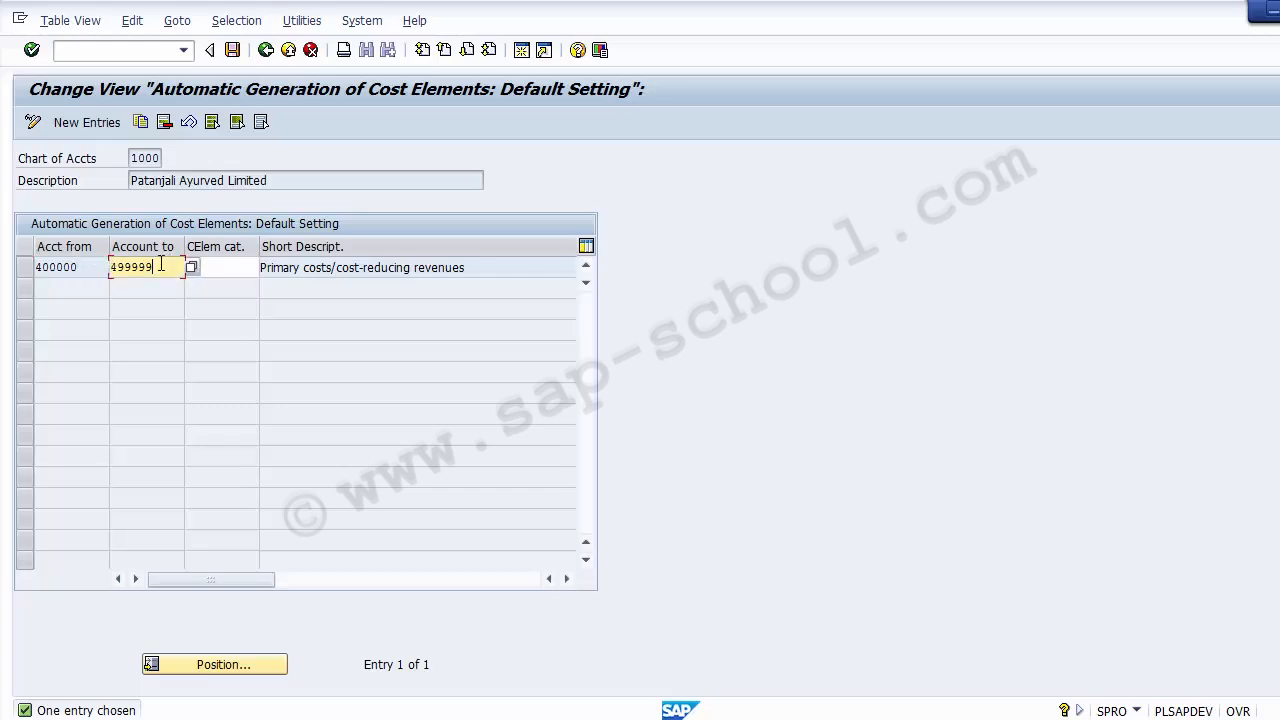
- Start new entries for the default settings and enter 300000 as the starting account of the first row
{"action": "left_click", "coordinate": [87, 122]}
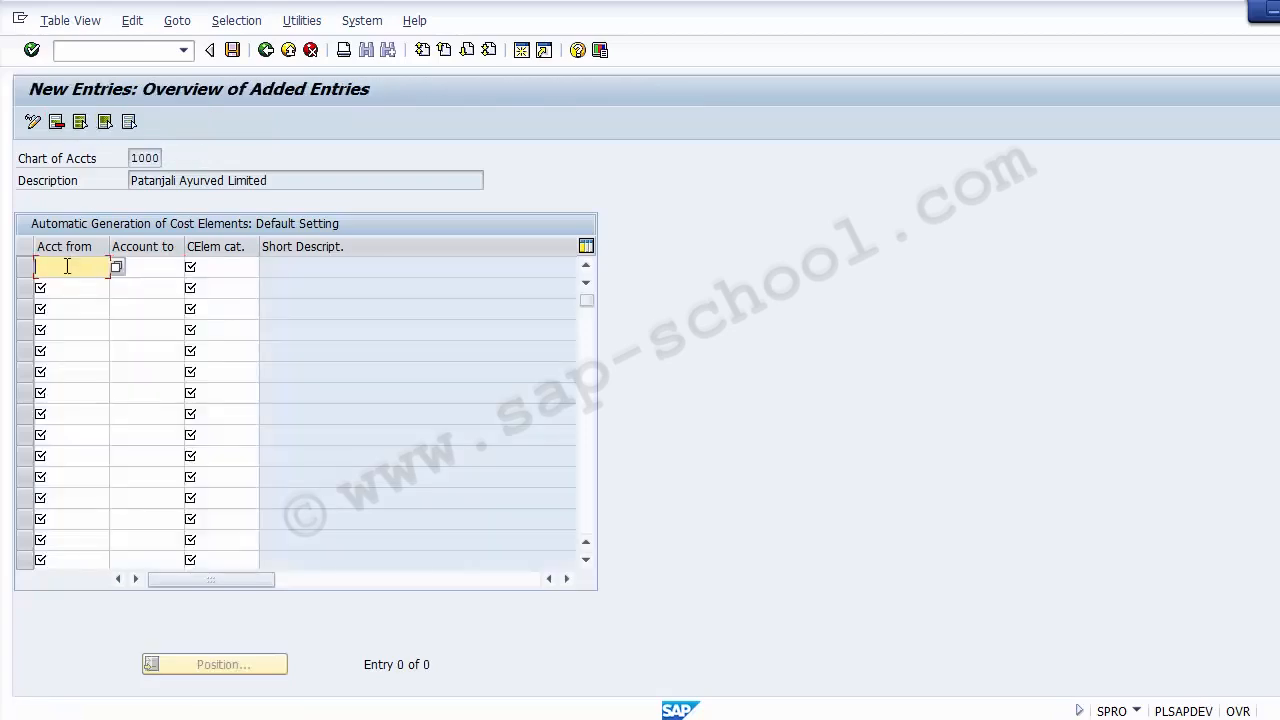
{"action": "left_click", "coordinate": [133, 266]}
{"action": "left_click", "coordinate": [96, 266]}
{"action": "left_click", "coordinate": [156, 263]}
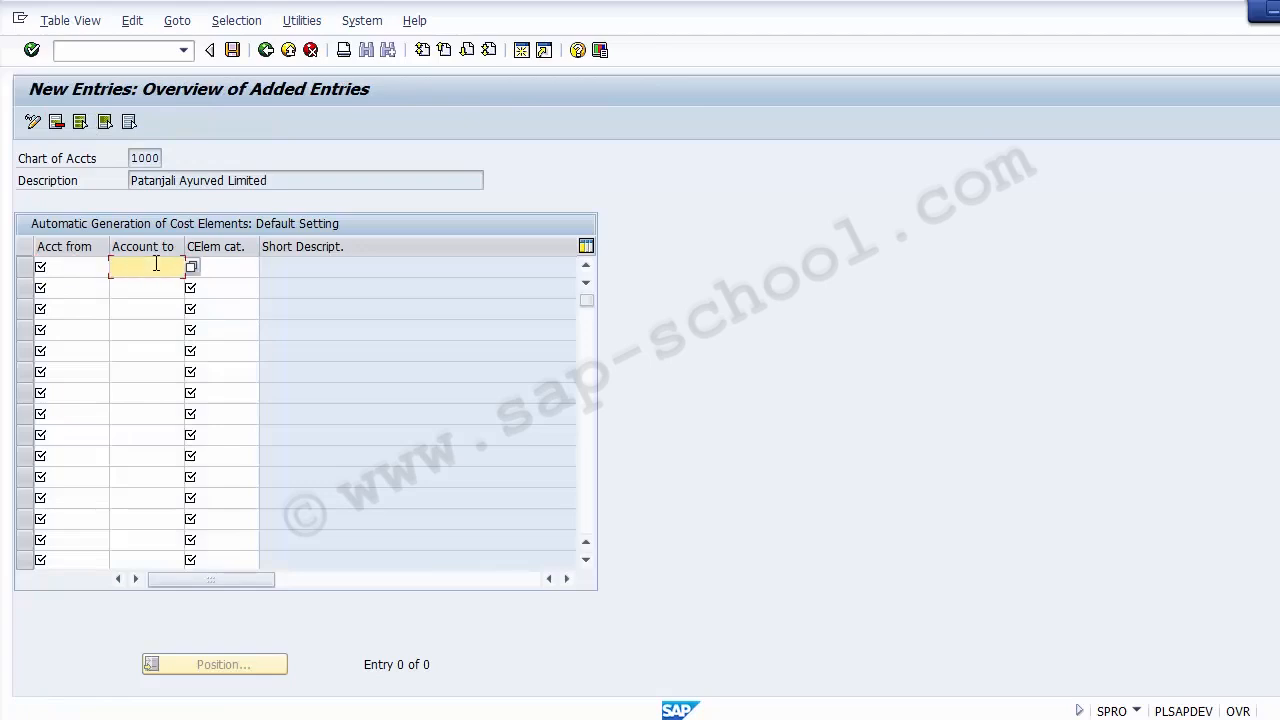
{"action": "left_click", "coordinate": [95, 263]}
{"action": "left_click", "coordinate": [137, 260]}
{"action": "left_click", "coordinate": [85, 266]}
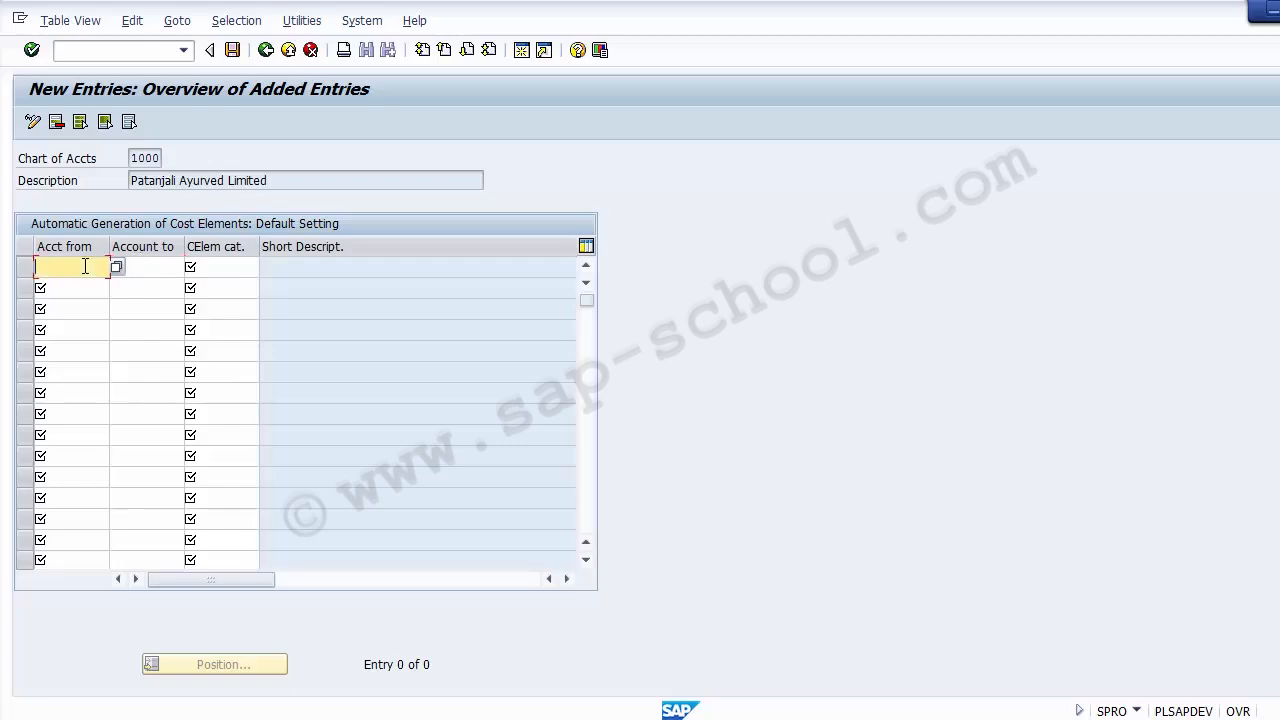
{"action": "left_click", "coordinate": [149, 265]}
{"action": "left_click", "coordinate": [86, 267]}
{"action": "type", "text": "300000"}
- Set the end account of the first new row to 300999
{"action": "left_click", "coordinate": [151, 265]}
{"action": "type", "text": "3"}
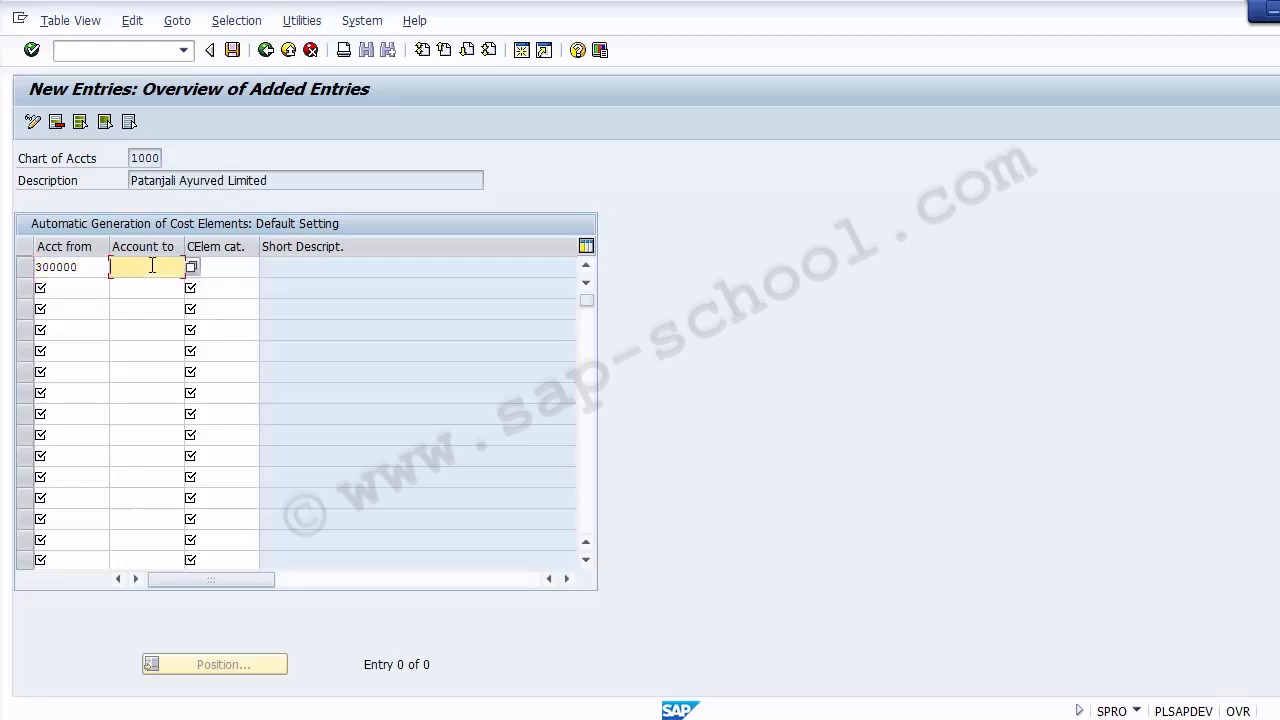
{"action": "type", "text": "00"}
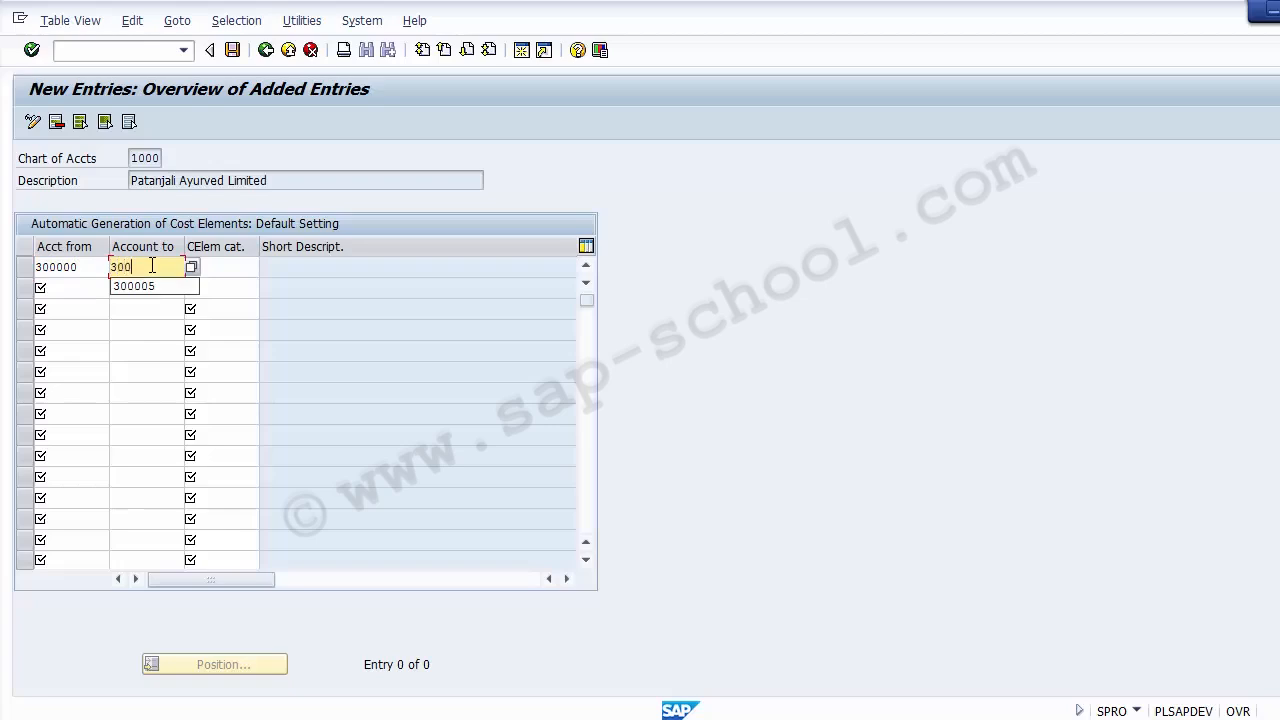
{"action": "type", "text": "999"}
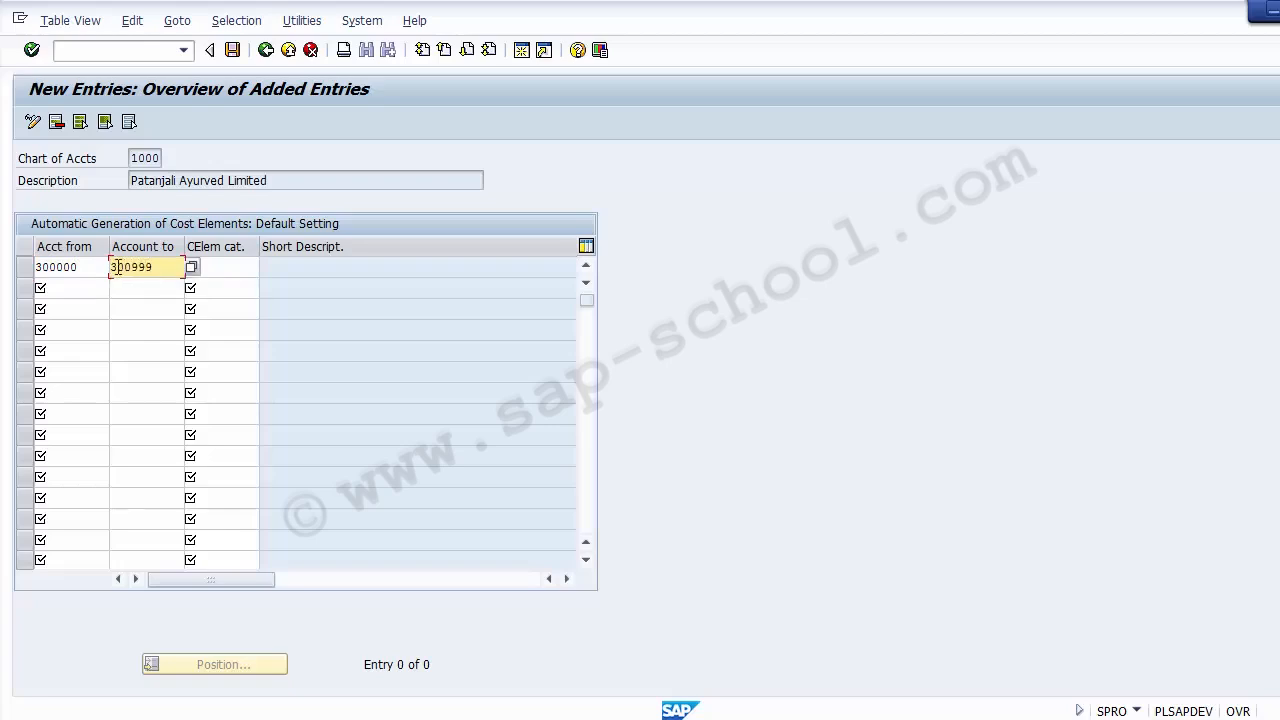
{"action": "left_click", "coordinate": [98, 268]}
{"action": "double_click", "coordinate": [98, 268]}
{"action": "double_click", "coordinate": [111, 267]}
- Open the possible cost element categories for the new row and review the available categories
{"action": "left_click", "coordinate": [236, 268]}
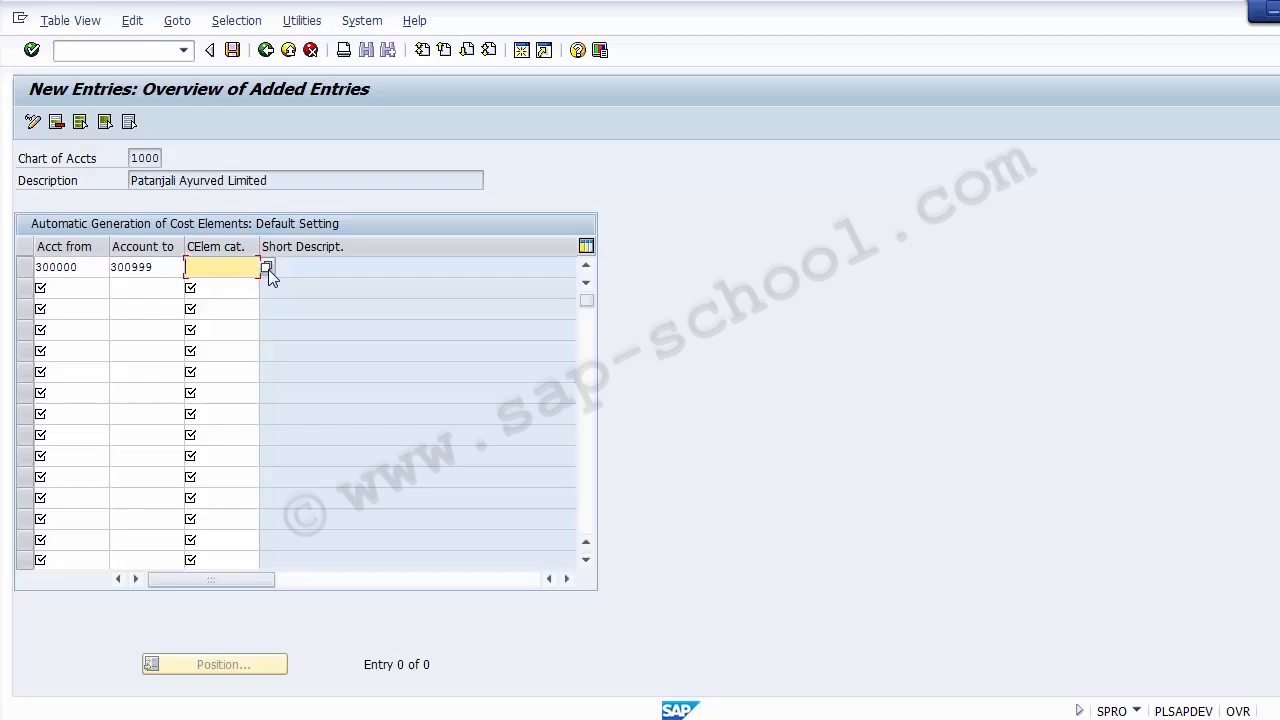
{"action": "left_click", "coordinate": [267, 268]}
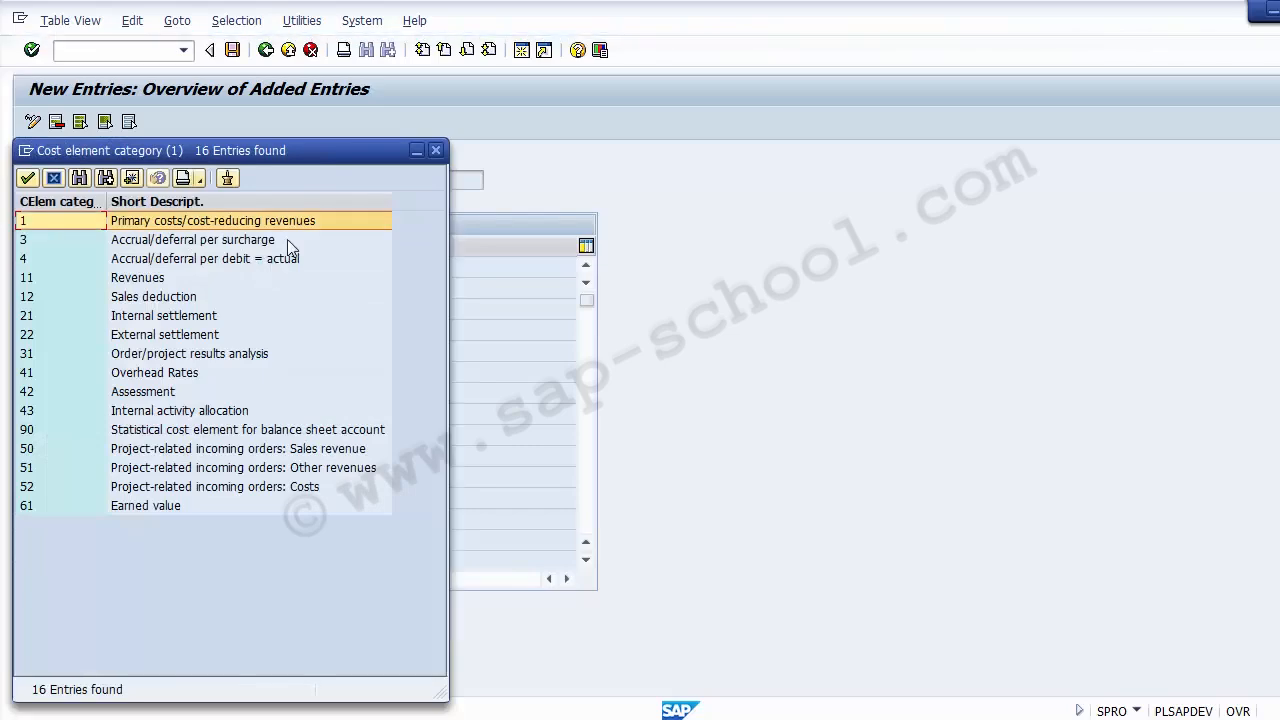
{"action": "left_click_drag", "start_coordinate": [150, 150], "coordinate": [582, 118]}
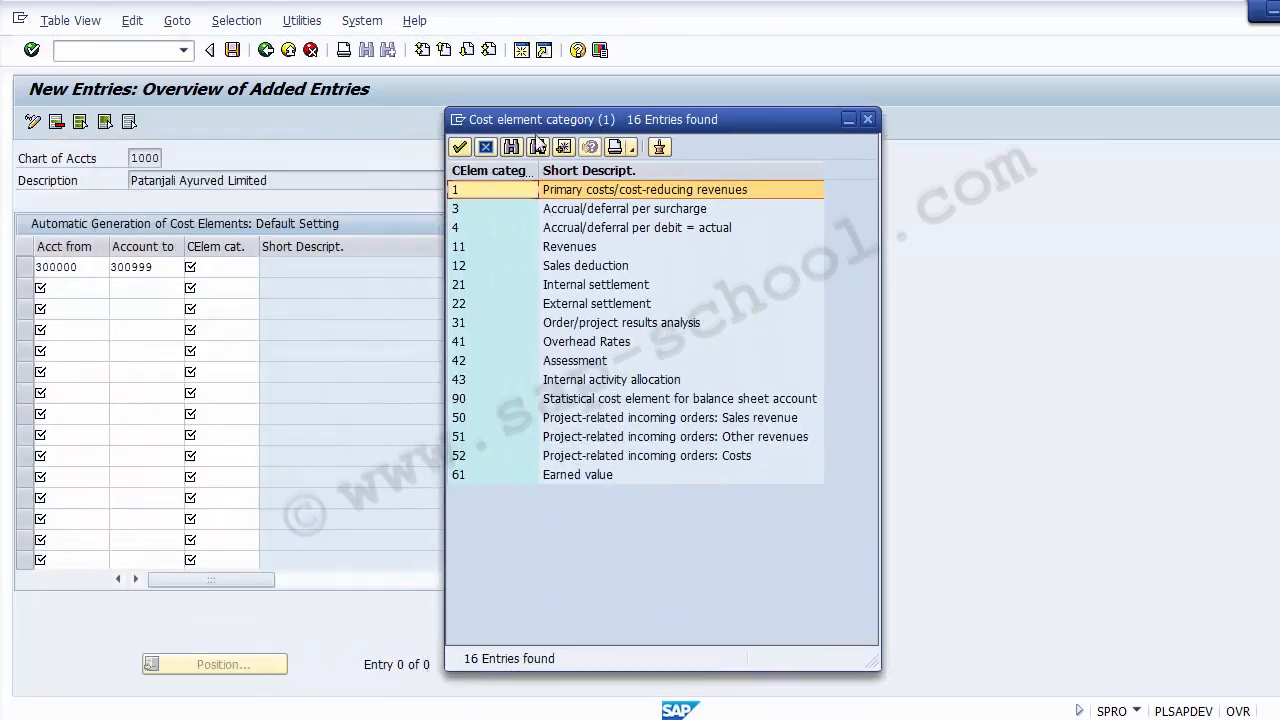
{"action": "left_click", "coordinate": [572, 194]}
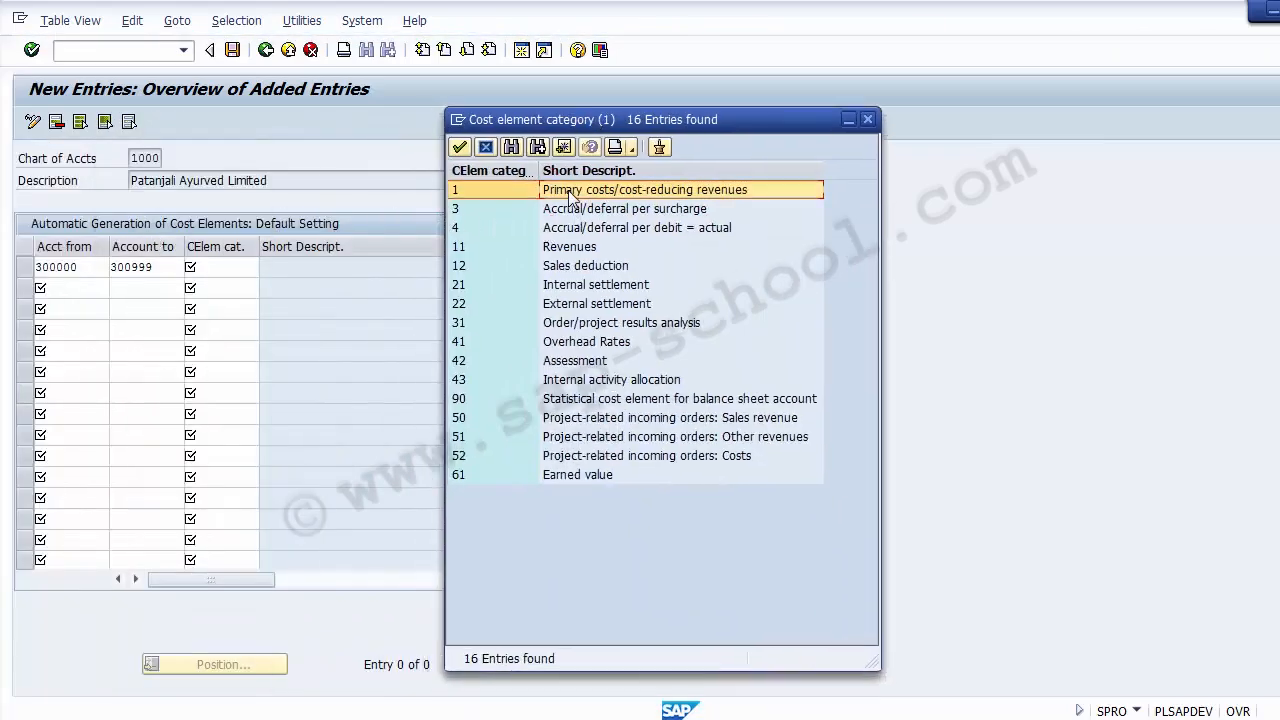
{"action": "key", "text": "Down"}
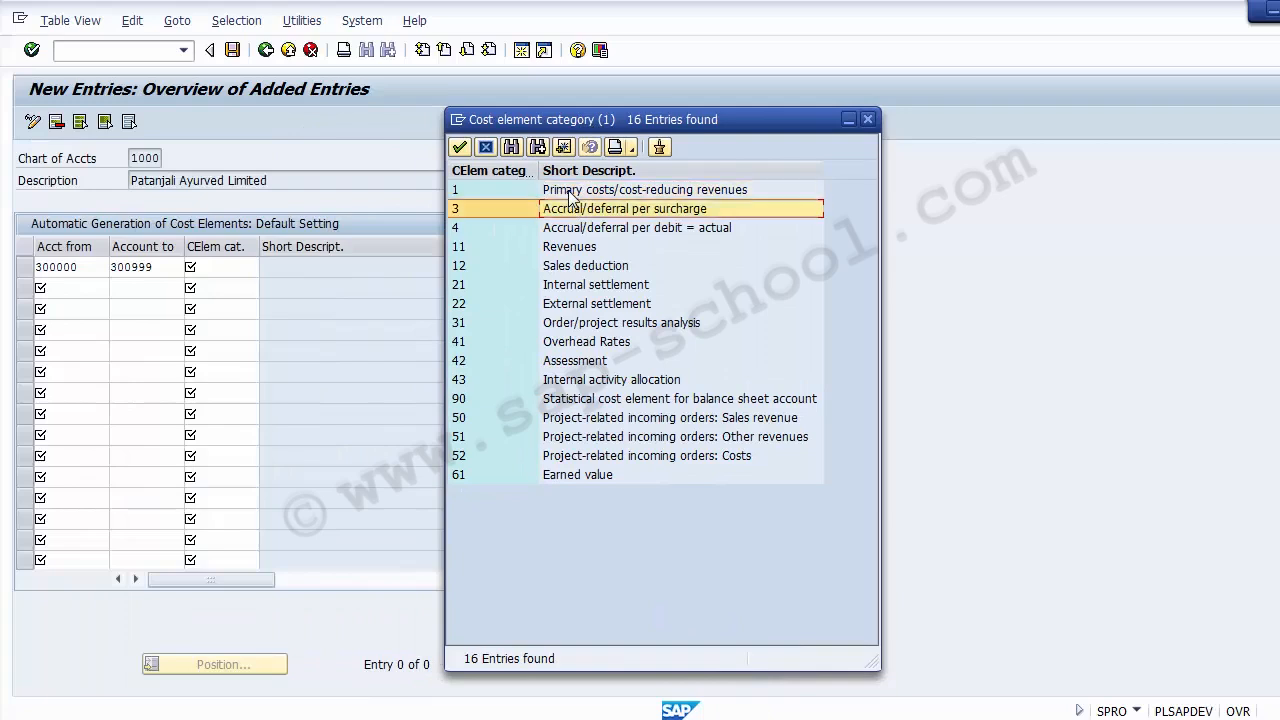
{"action": "key", "text": "Down"}
{"action": "key", "text": "Down"}
{"action": "key", "text": "Down"}
{"action": "key", "text": "Down"}
{"action": "key", "text": "Down"}
{"action": "key", "text": "Down"}
{"action": "key", "text": "Down"}
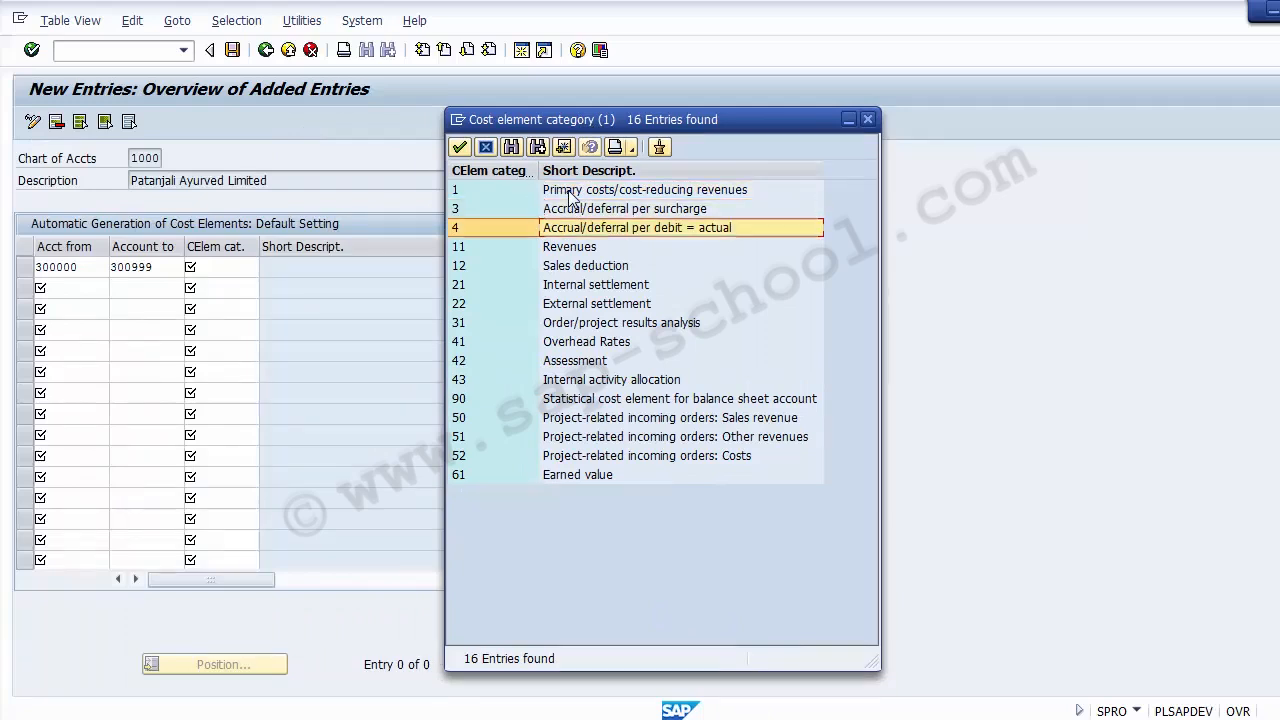
{"action": "key", "text": "Up"}
{"action": "key", "text": "Up"}
{"action": "key", "text": "Up"}
{"action": "key", "text": "Up"}
{"action": "key", "text": "Up"}
{"action": "key", "text": "Up"}
{"action": "key", "text": "Up"}
{"action": "key", "text": "Up"}
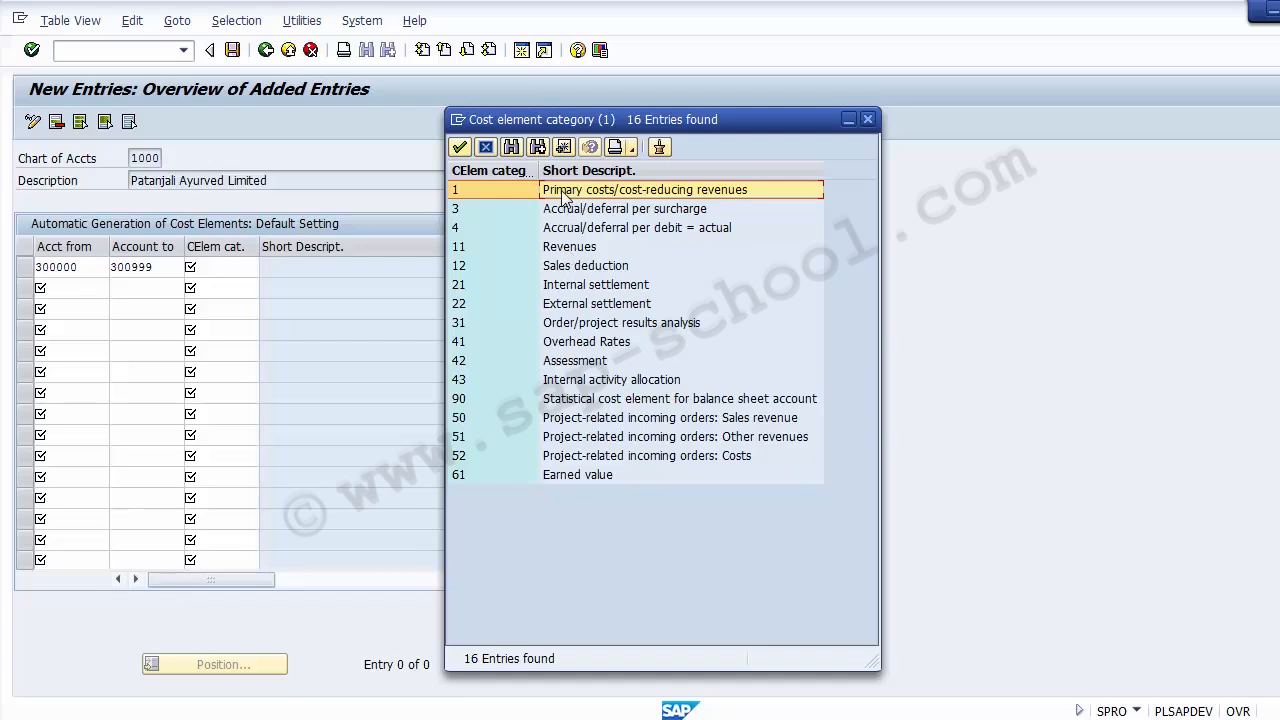
- Assign cost element category 11, Revenues, to the account range 300000 to 300999
{"action": "left_click", "coordinate": [512, 250]}
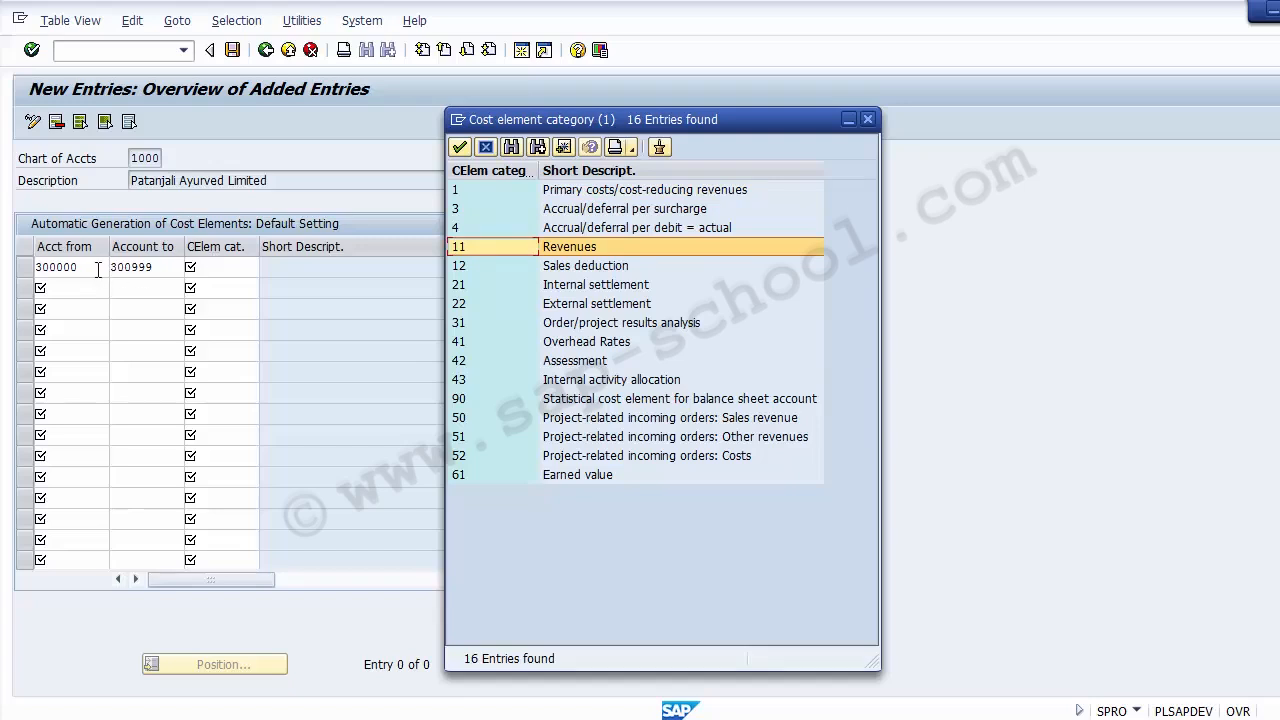
{"action": "double_click", "coordinate": [476, 249]}
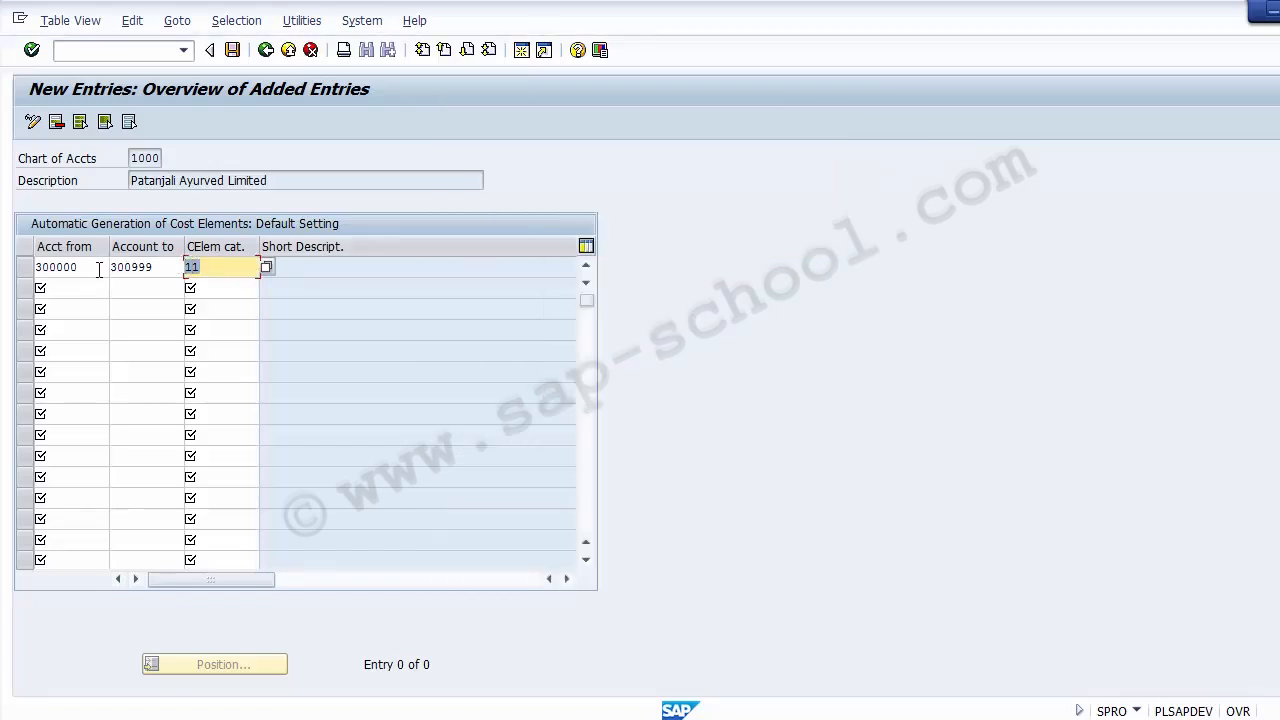
{"action": "key", "text": "Return"}
{"action": "left_click", "coordinate": [189, 265]}
{"action": "double_click", "coordinate": [144, 267]}
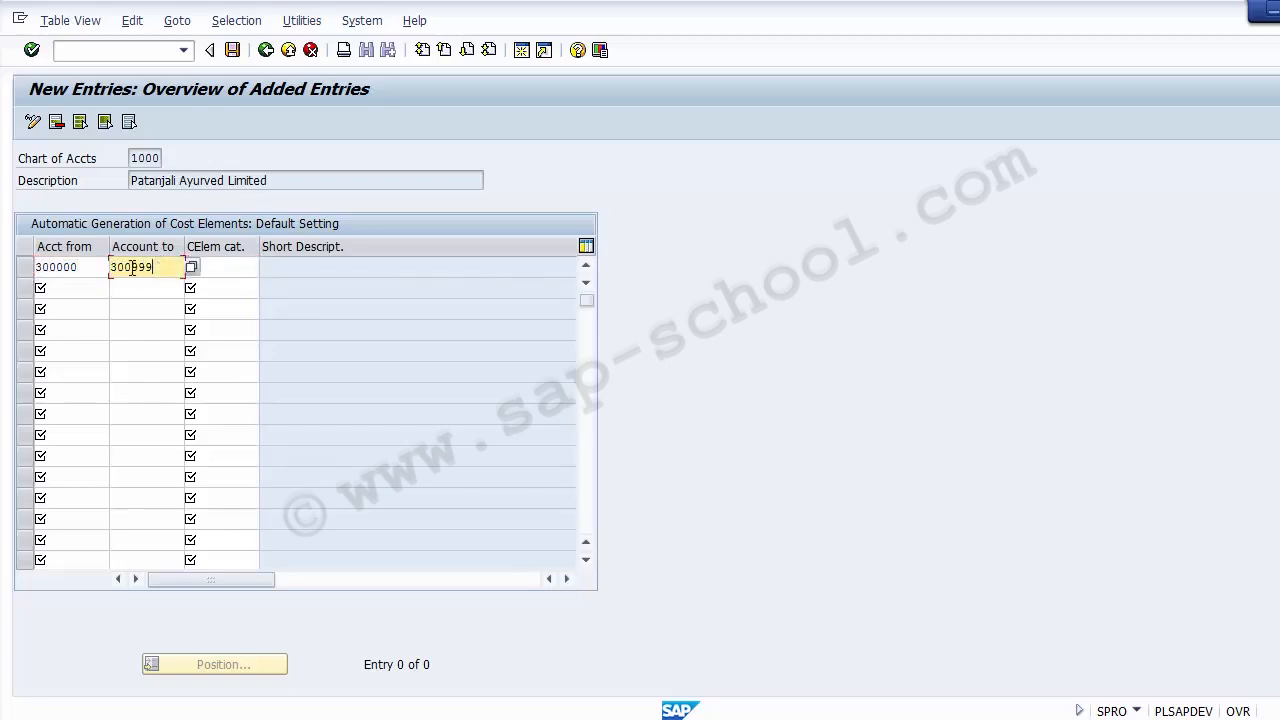
{"action": "left_click", "coordinate": [255, 268]}
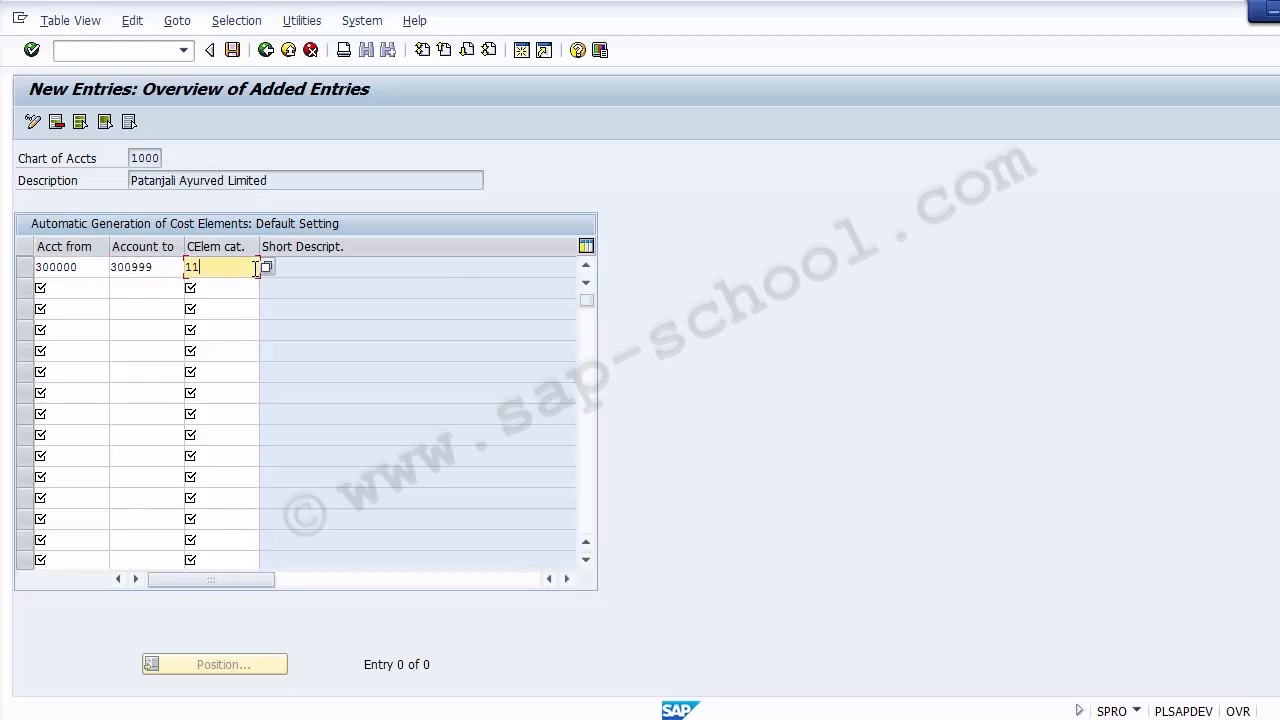
{"action": "left_click", "coordinate": [93, 293]}
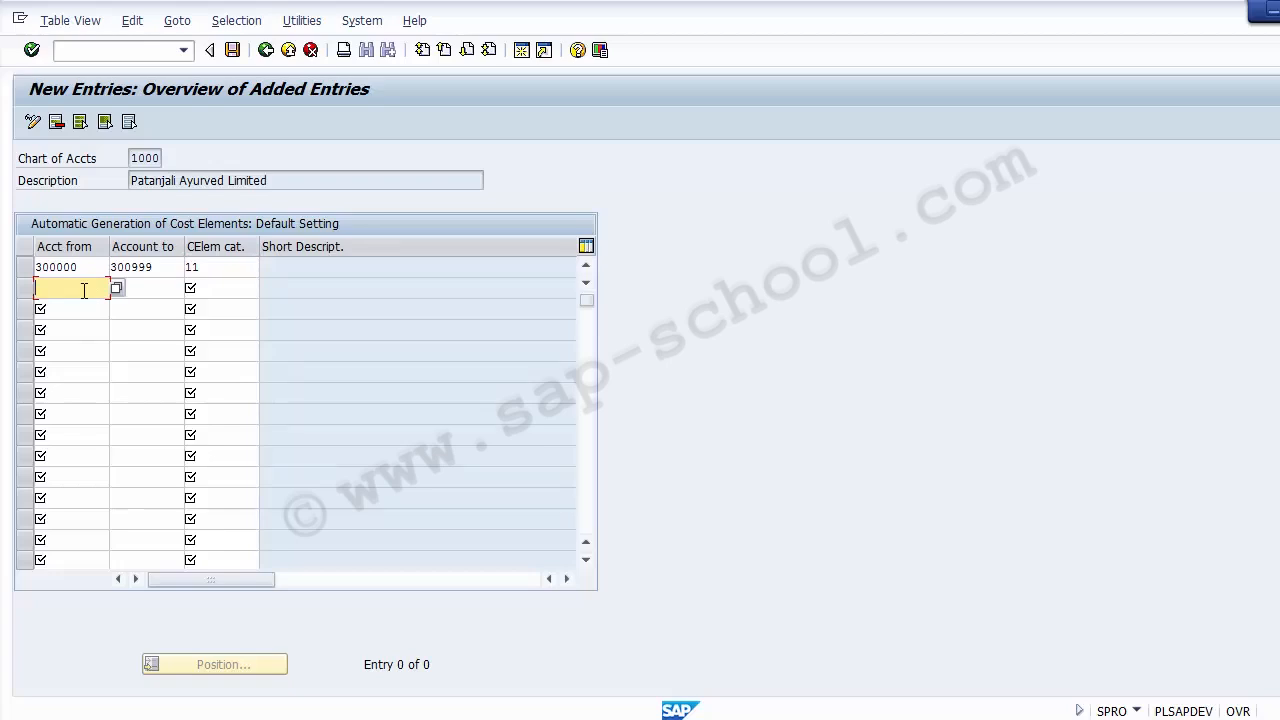
{"action": "left_click", "coordinate": [95, 51]}
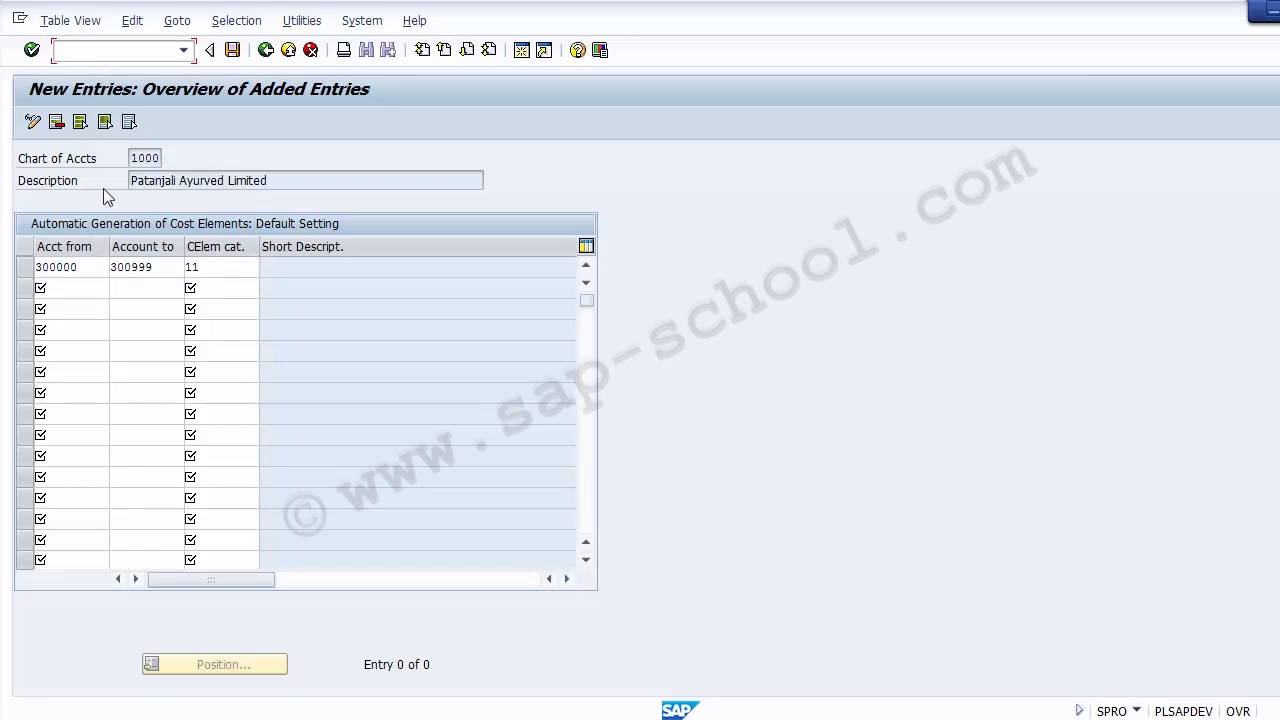
- Open the G/L account groups in a separate session with transaction OBD4
{"action": "left_click", "coordinate": [95, 289]}
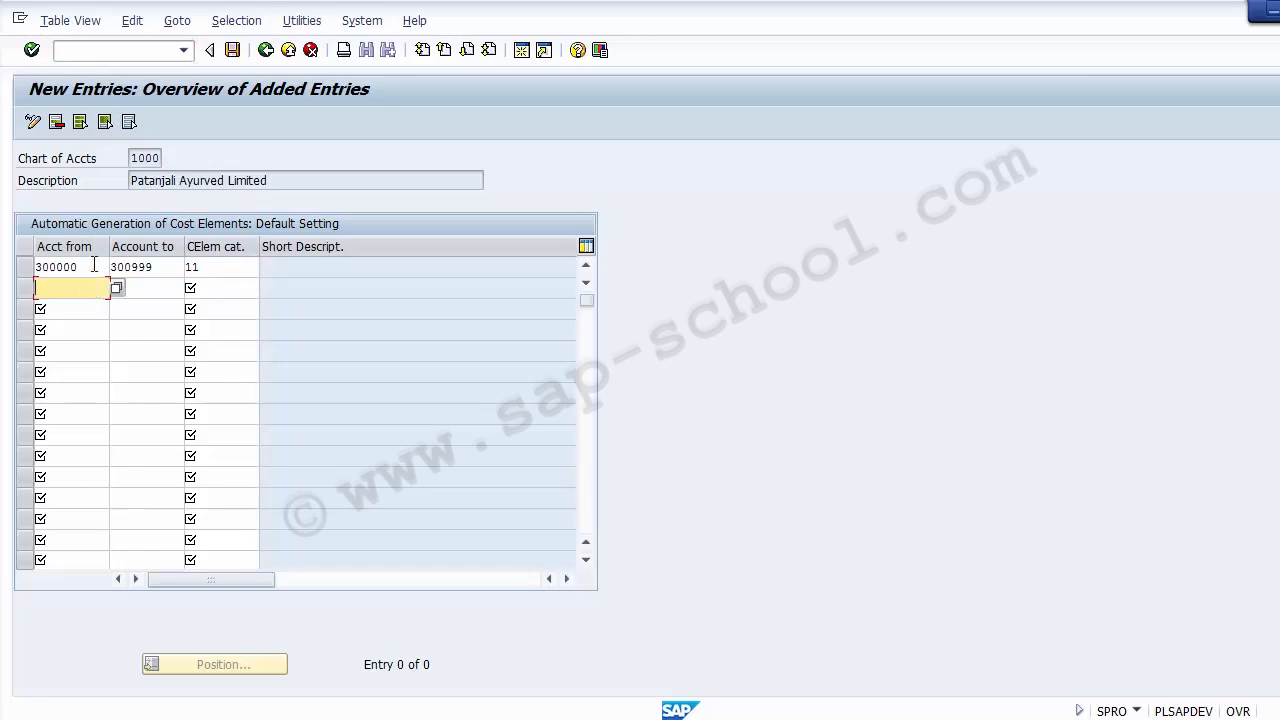
{"action": "left_click", "coordinate": [104, 49]}
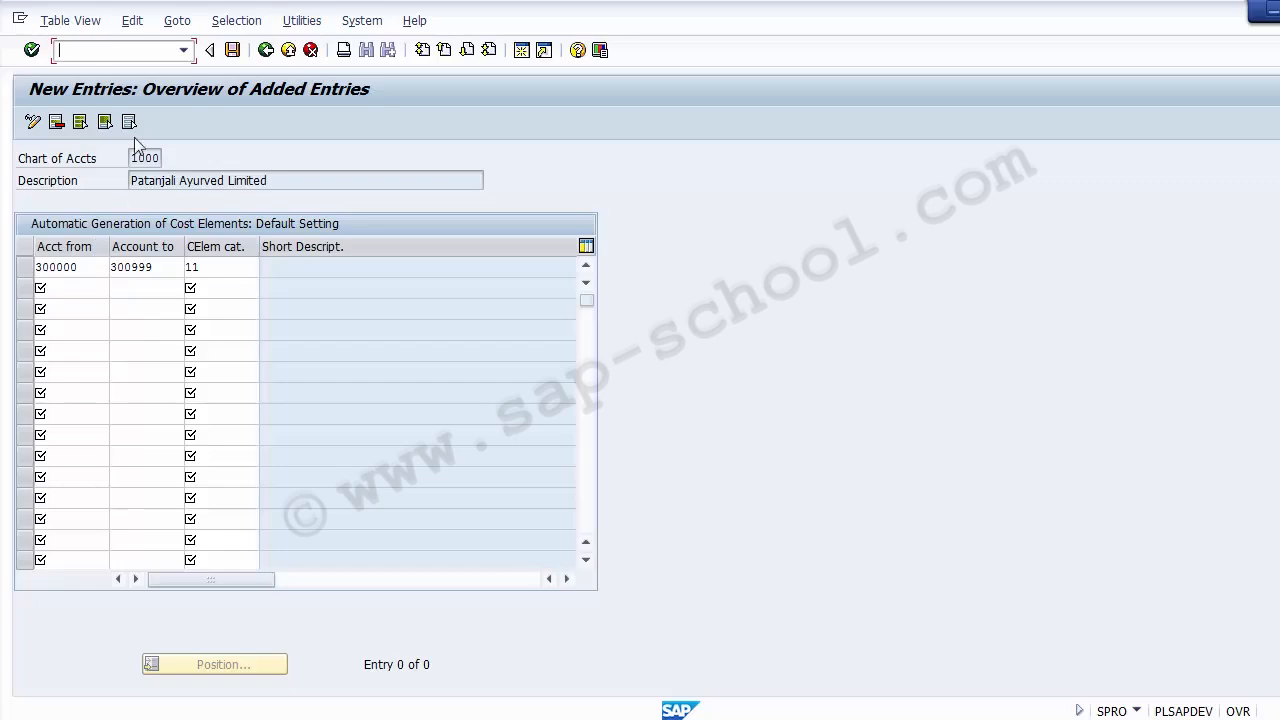
{"action": "type", "text": "/oobd4"}
{"action": "key", "text": "Return"}
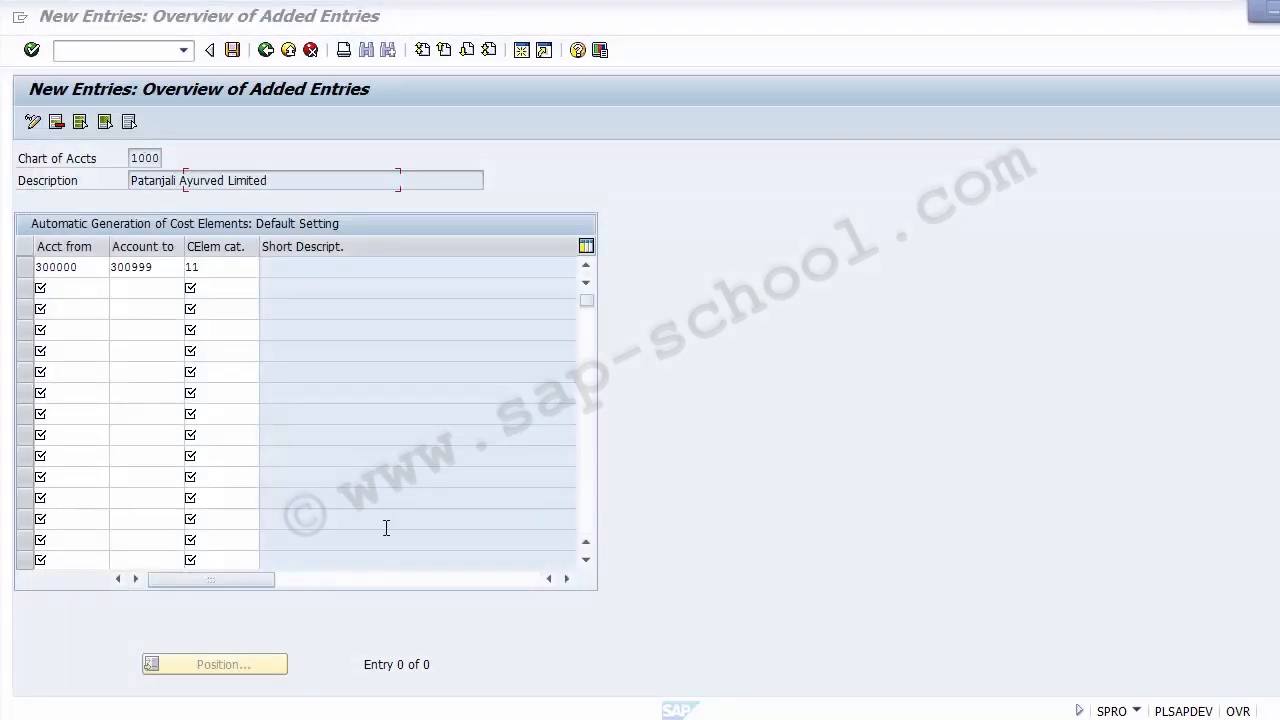
{"action": "left_click", "coordinate": [583, 719]}
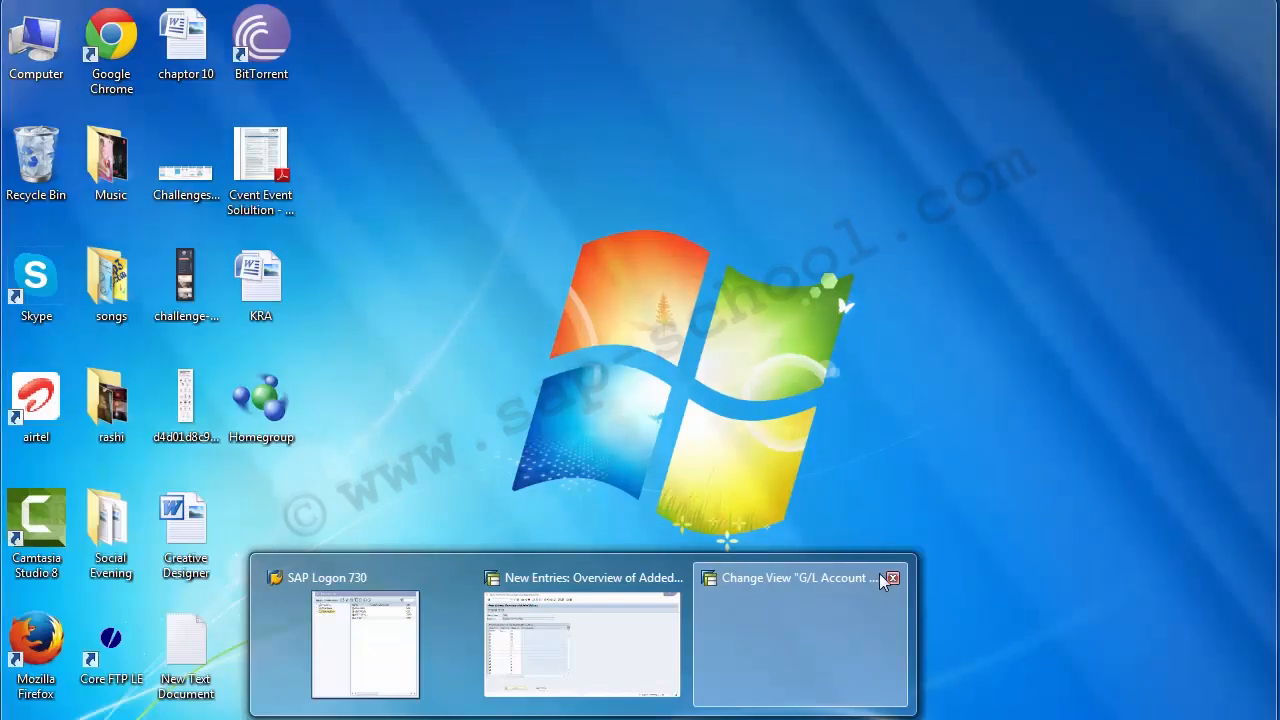
{"action": "left_click", "coordinate": [893, 577]}
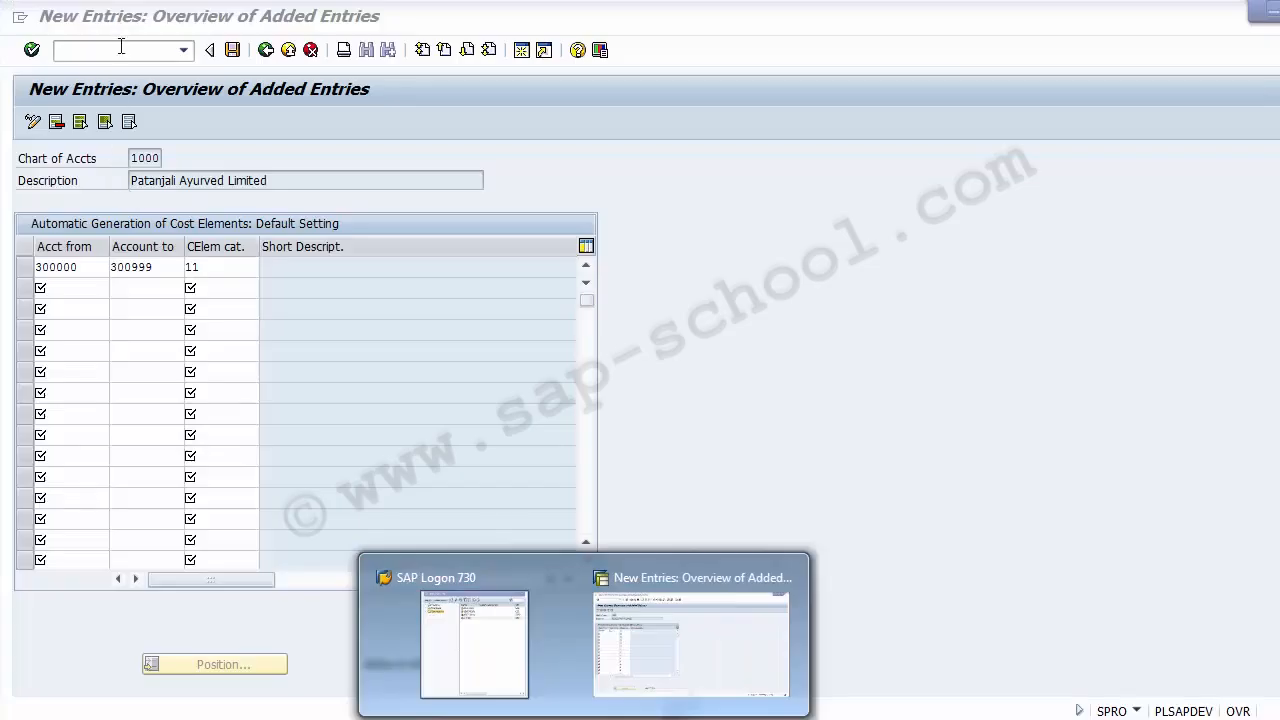
{"action": "left_click", "coordinate": [120, 46]}
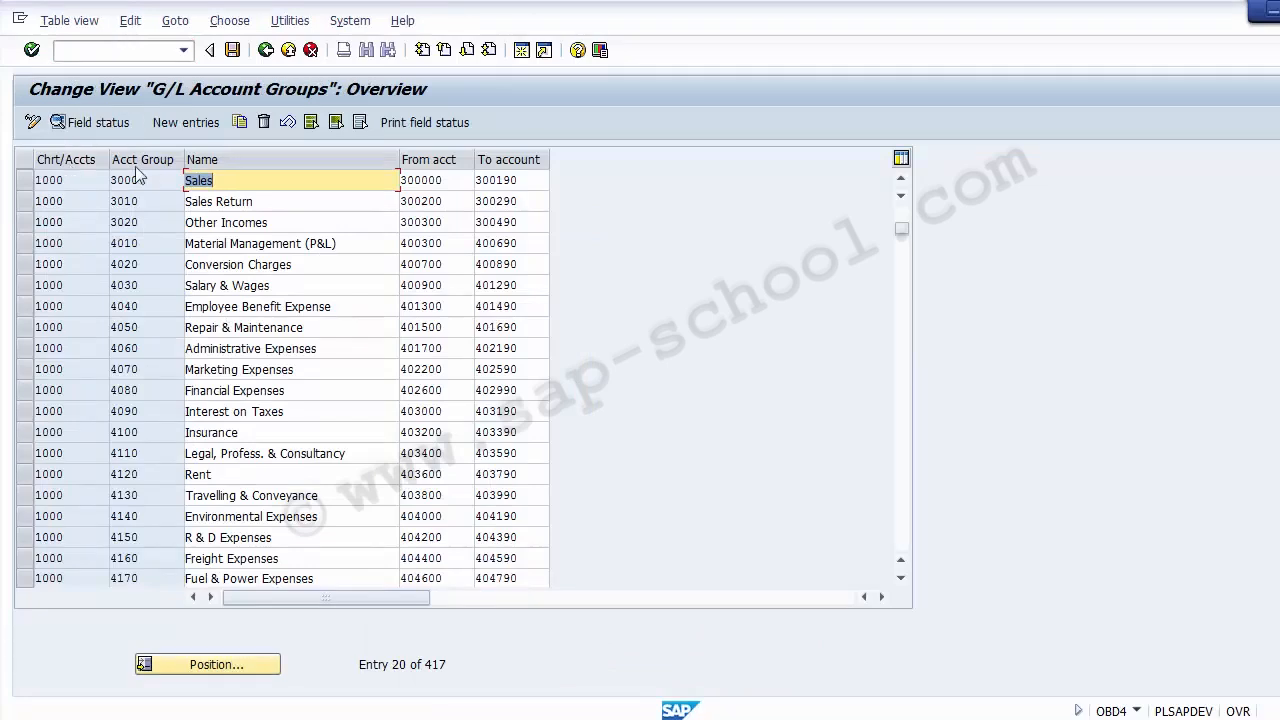
- Review the G/L account groups of chart of accounts 1000 and check the account ranges, especially for Sales and Sales Return
{"action": "left_click", "coordinate": [316, 181]}
{"action": "left_click", "coordinate": [316, 202]}
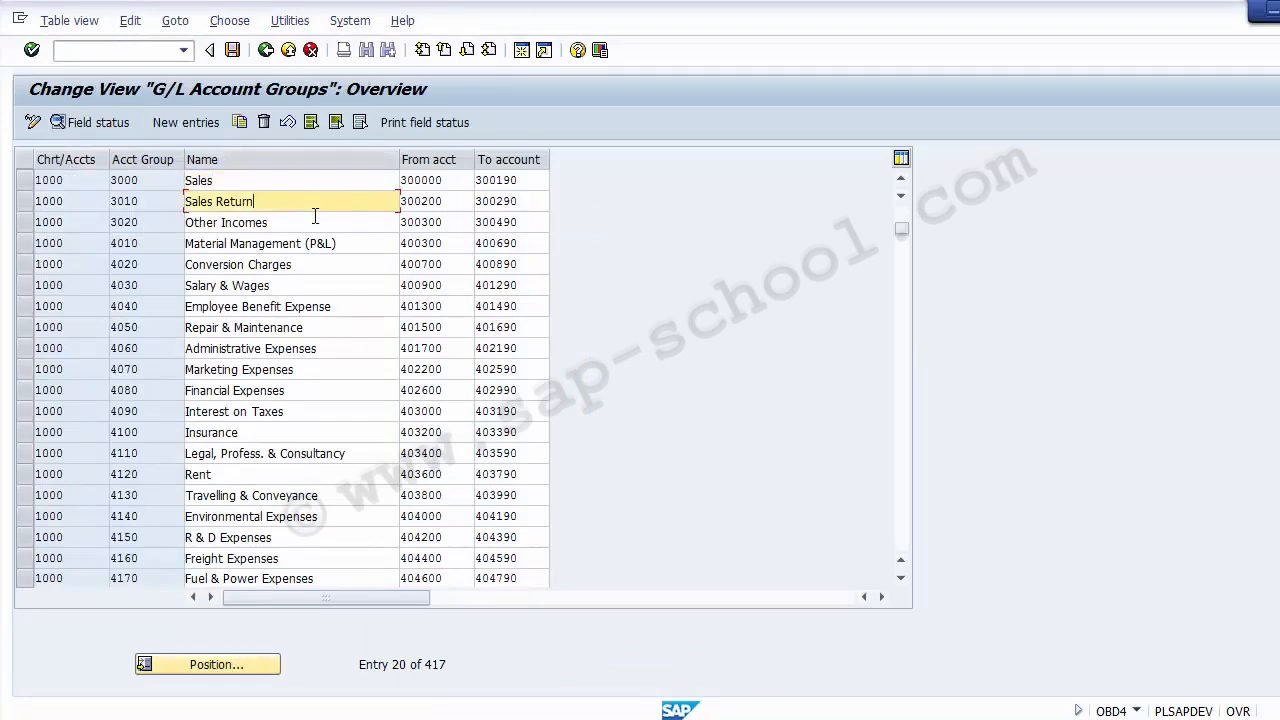
{"action": "left_click", "coordinate": [318, 222]}
{"action": "left_click", "coordinate": [318, 264]}
{"action": "left_click", "coordinate": [311, 305]}
{"action": "left_click", "coordinate": [313, 286]}
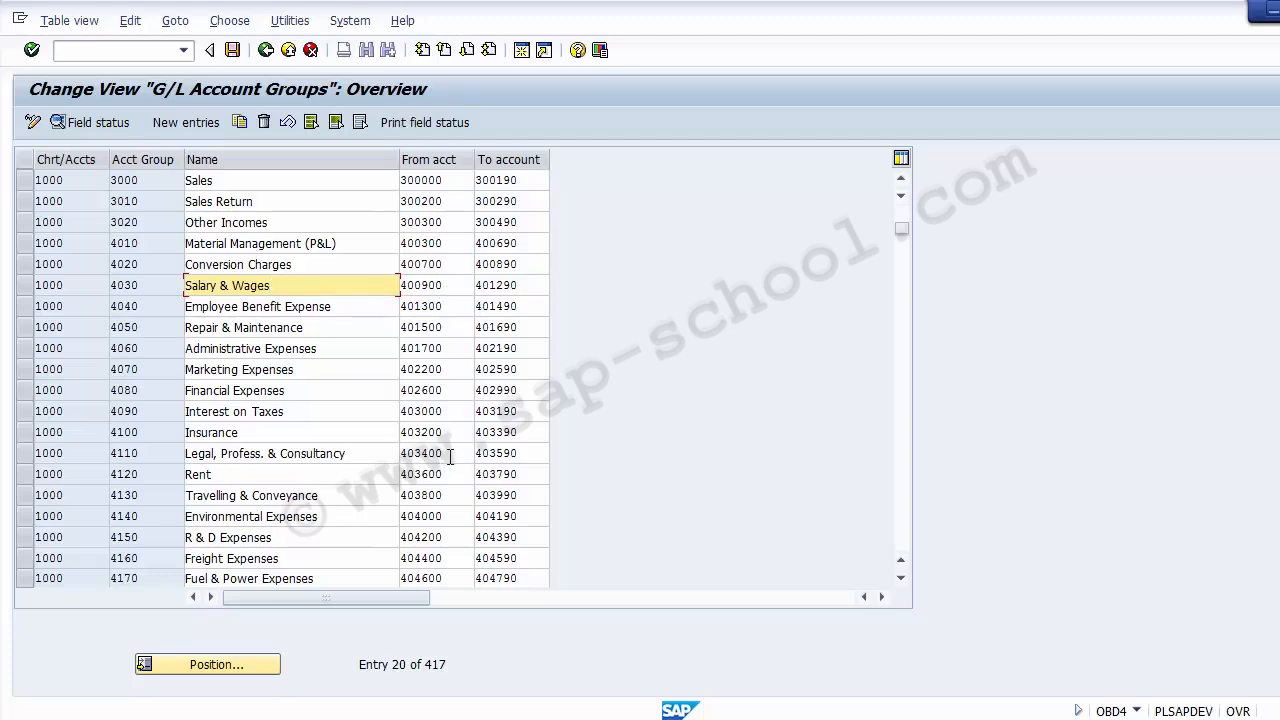
{"action": "key", "text": "Page_Down"}
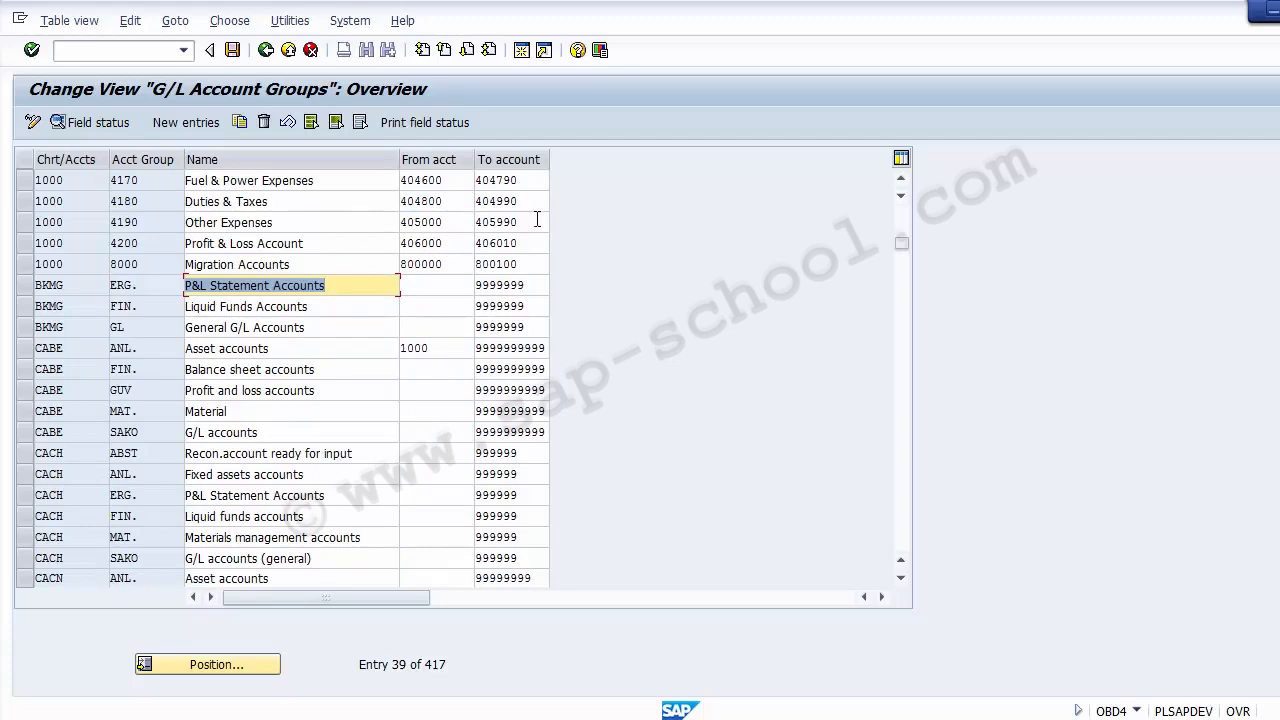
{"action": "scroll", "coordinate": [250, 270], "scroll_direction": "up", "scroll_amount": 1}
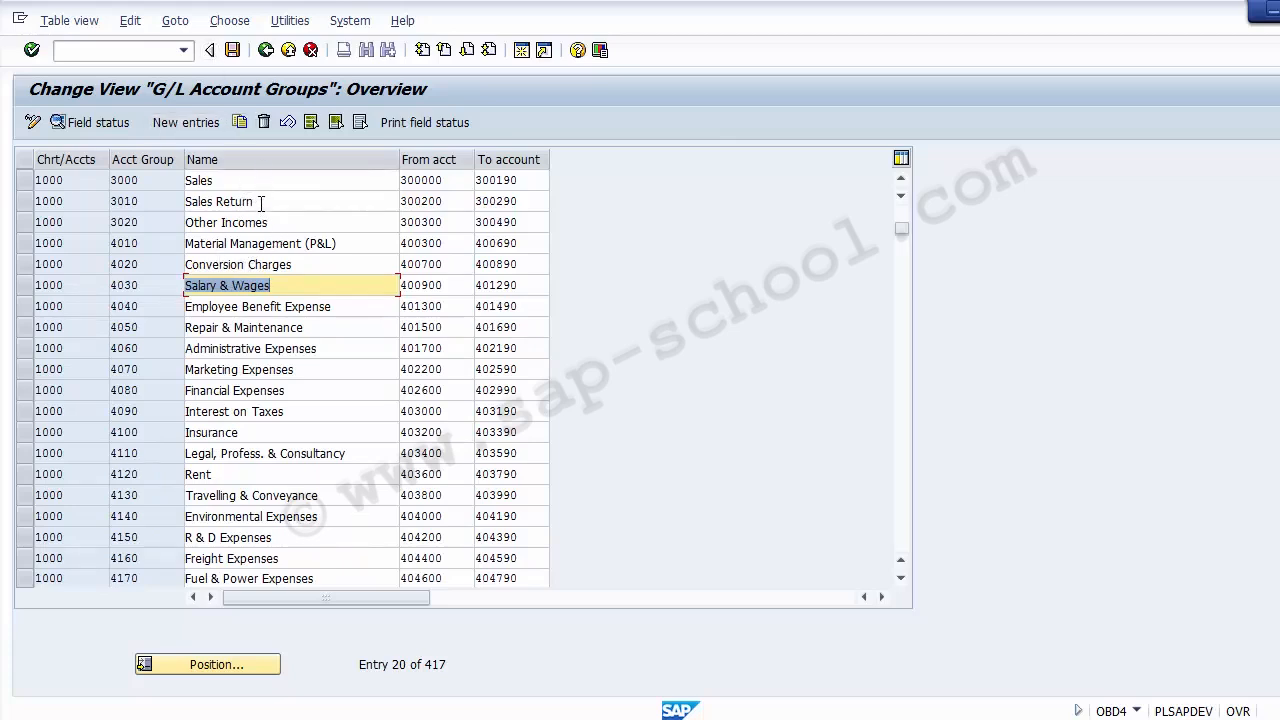
{"action": "left_click_drag", "start_coordinate": [260, 203], "coordinate": [185, 203]}
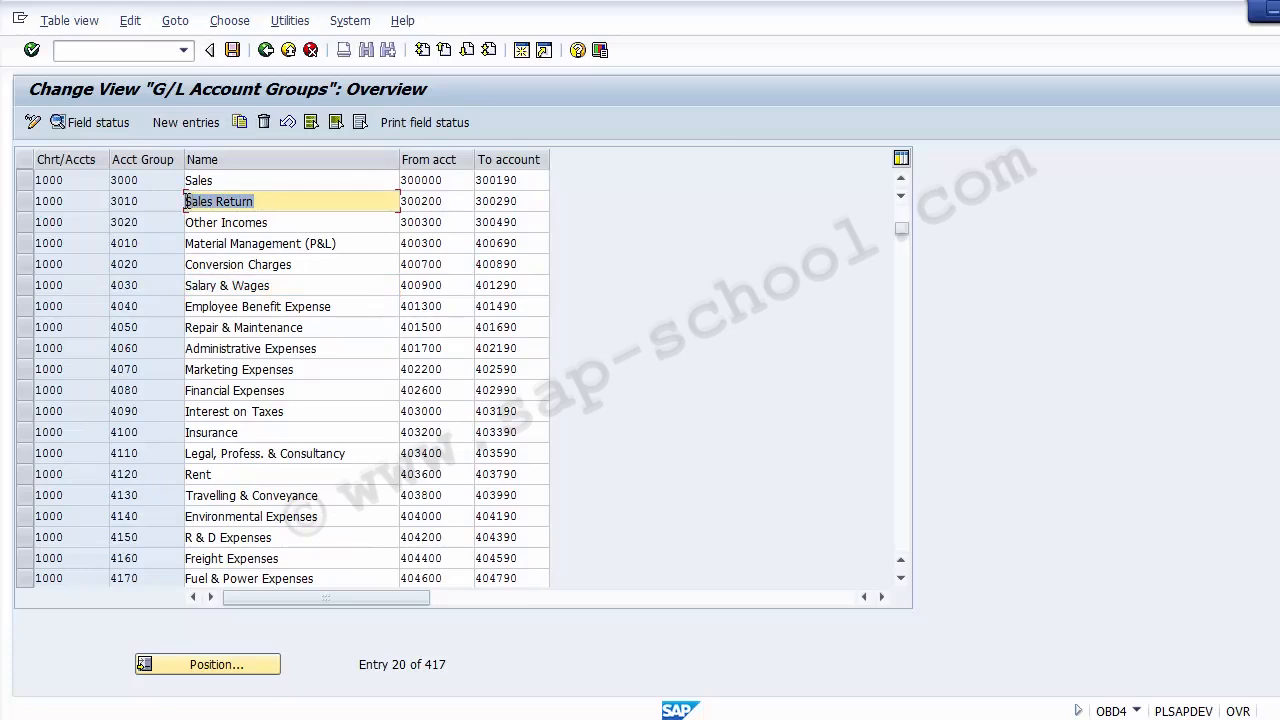
{"action": "left_click", "coordinate": [454, 199]}
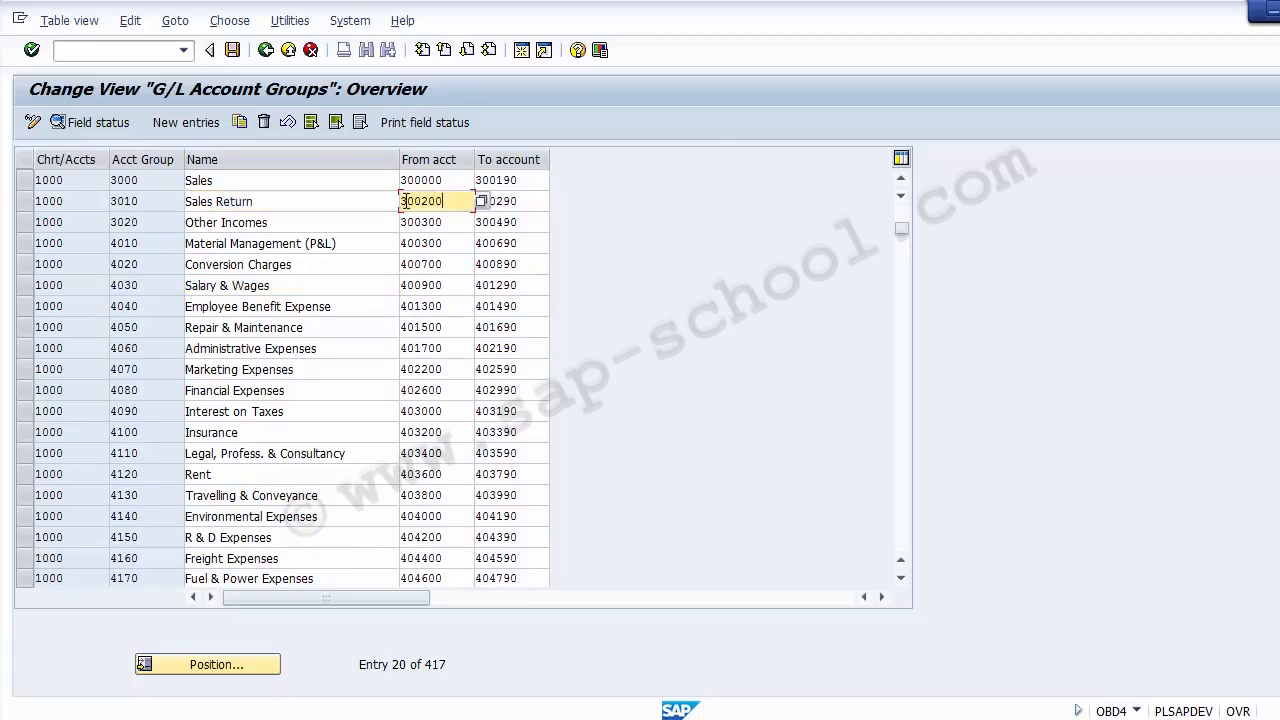
{"action": "left_click_drag", "start_coordinate": [406, 201], "coordinate": [458, 203]}
{"action": "left_click", "coordinate": [527, 203]}
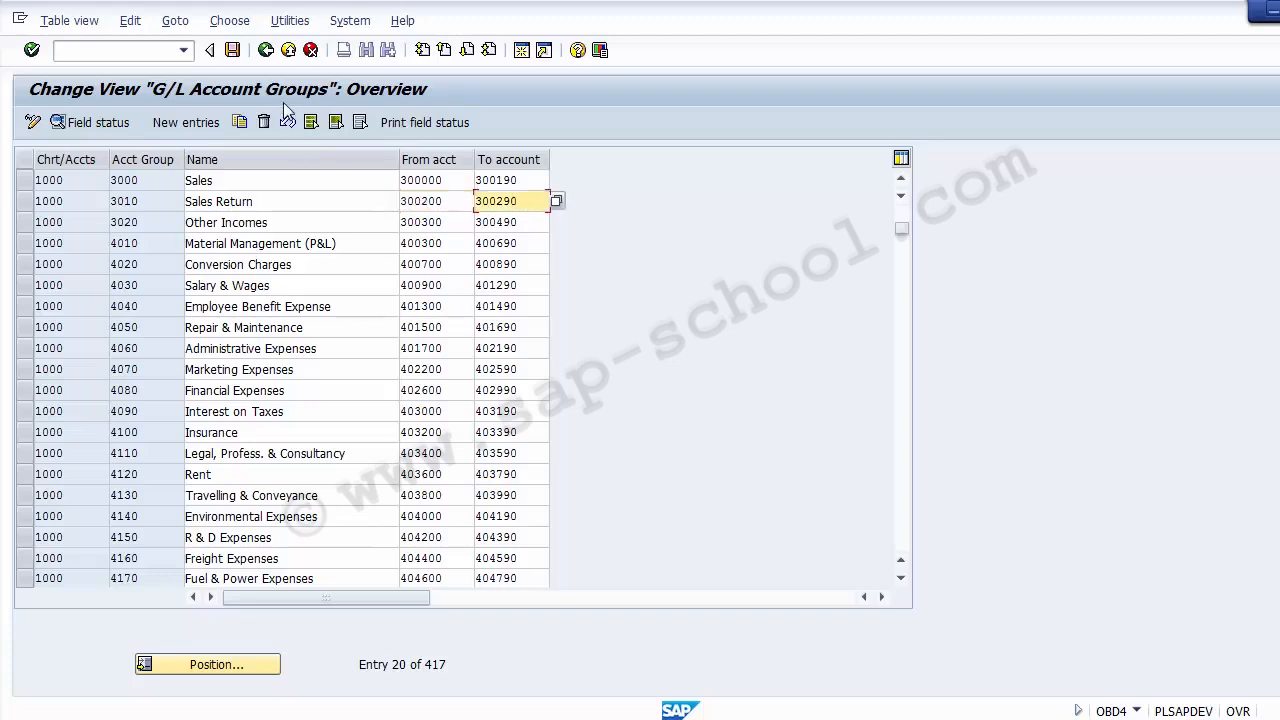
{"action": "key", "text": "F3"}
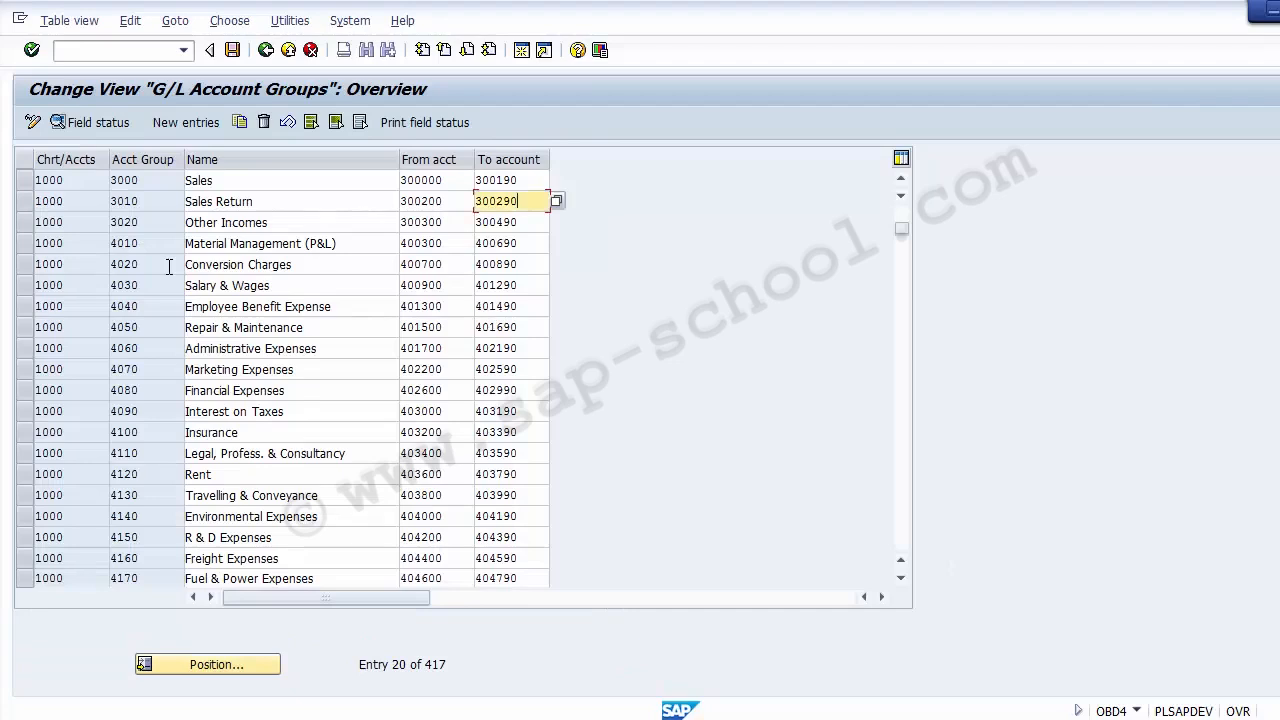
- In the new default-setting entries, set the first row's end account to 300190 and add a second row for accounts 300200 to 300290
{"action": "key", "text": "alt+Tab"}
{"action": "left_click", "coordinate": [134, 267]}
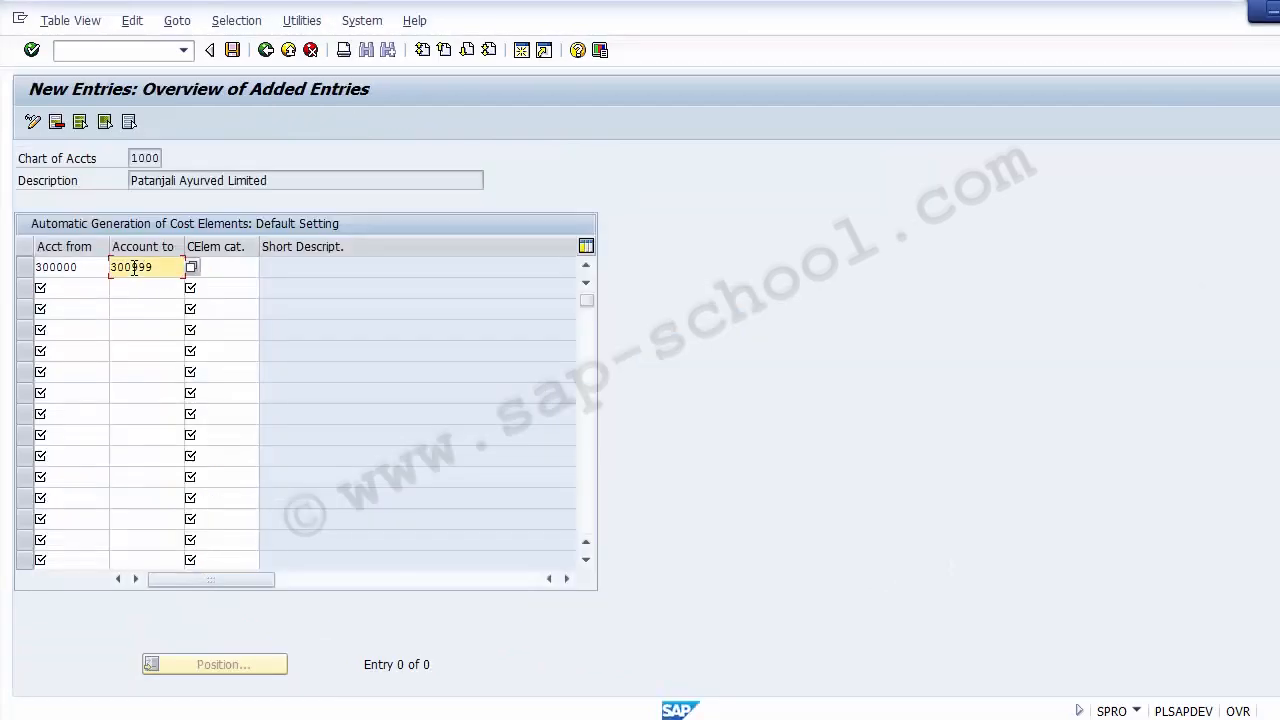
{"action": "left_click", "coordinate": [92, 289]}
{"action": "type", "text": "3"}
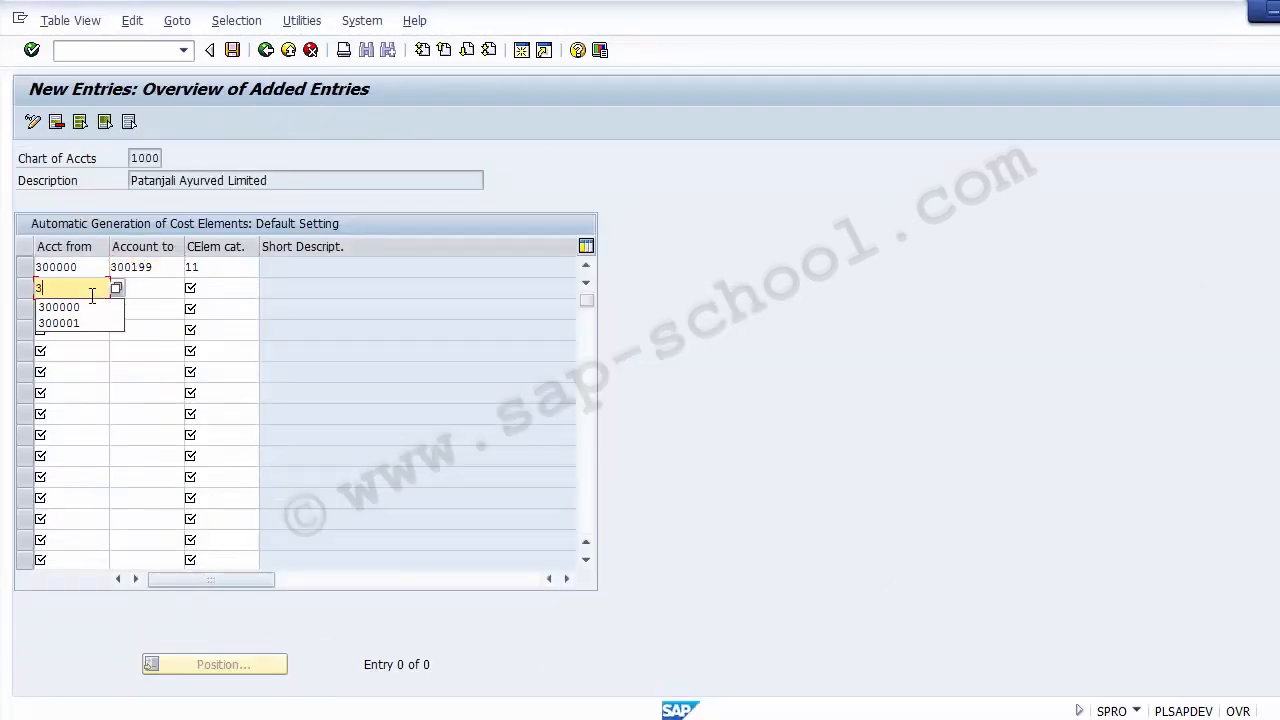
{"action": "type", "text": "00200"}
{"action": "key", "text": "Tab"}
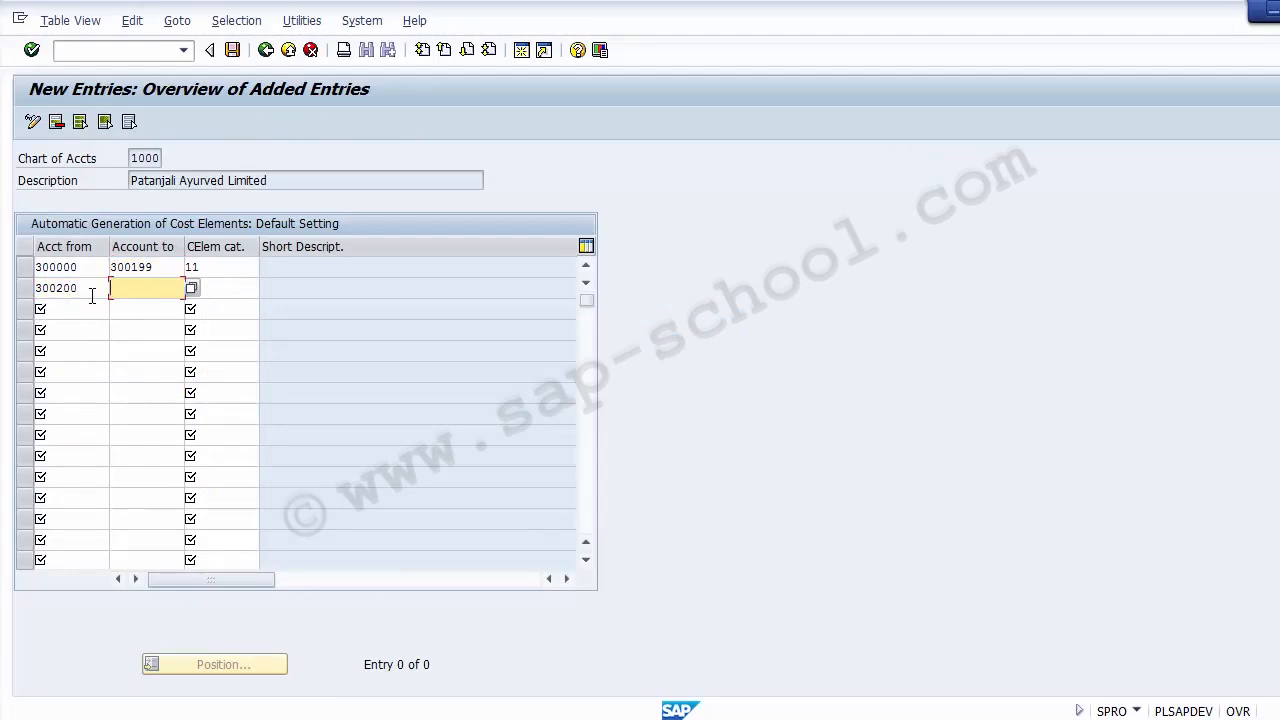
{"action": "type", "text": "3002"}
{"action": "type", "text": "99"}
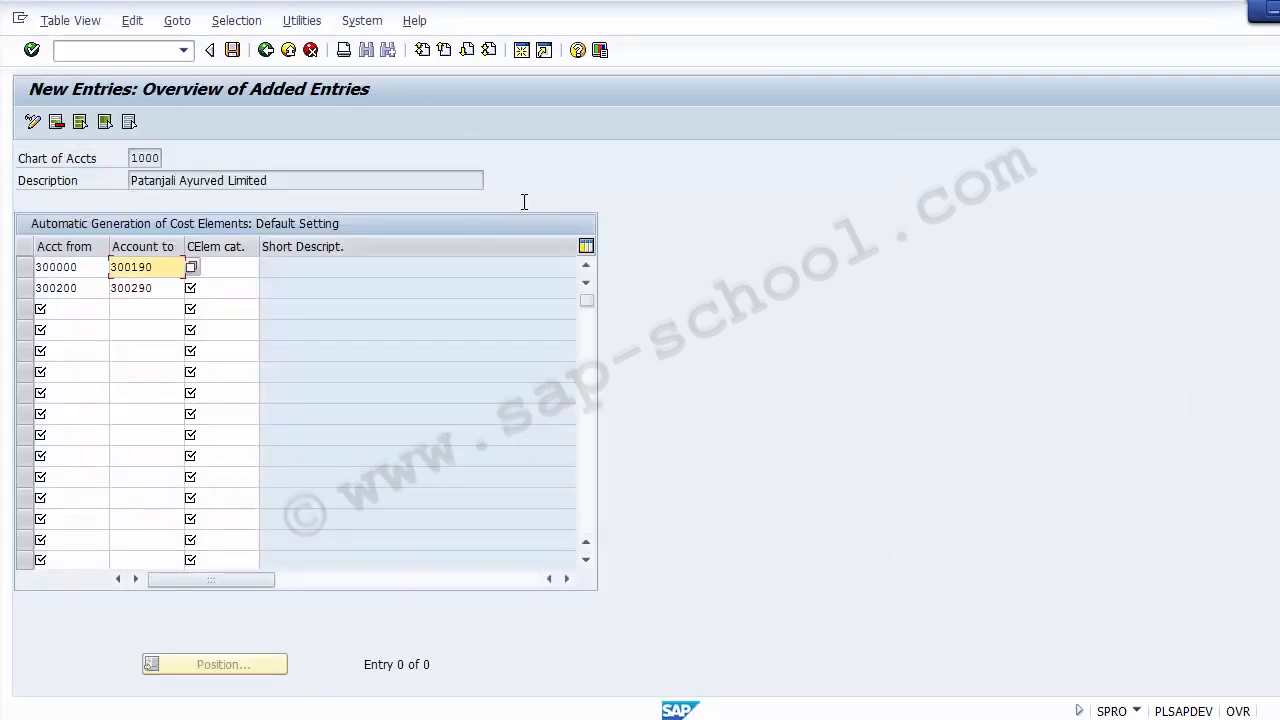
{"action": "key", "text": "alt+Tab"}
{"action": "key", "text": "alt+Tab"}
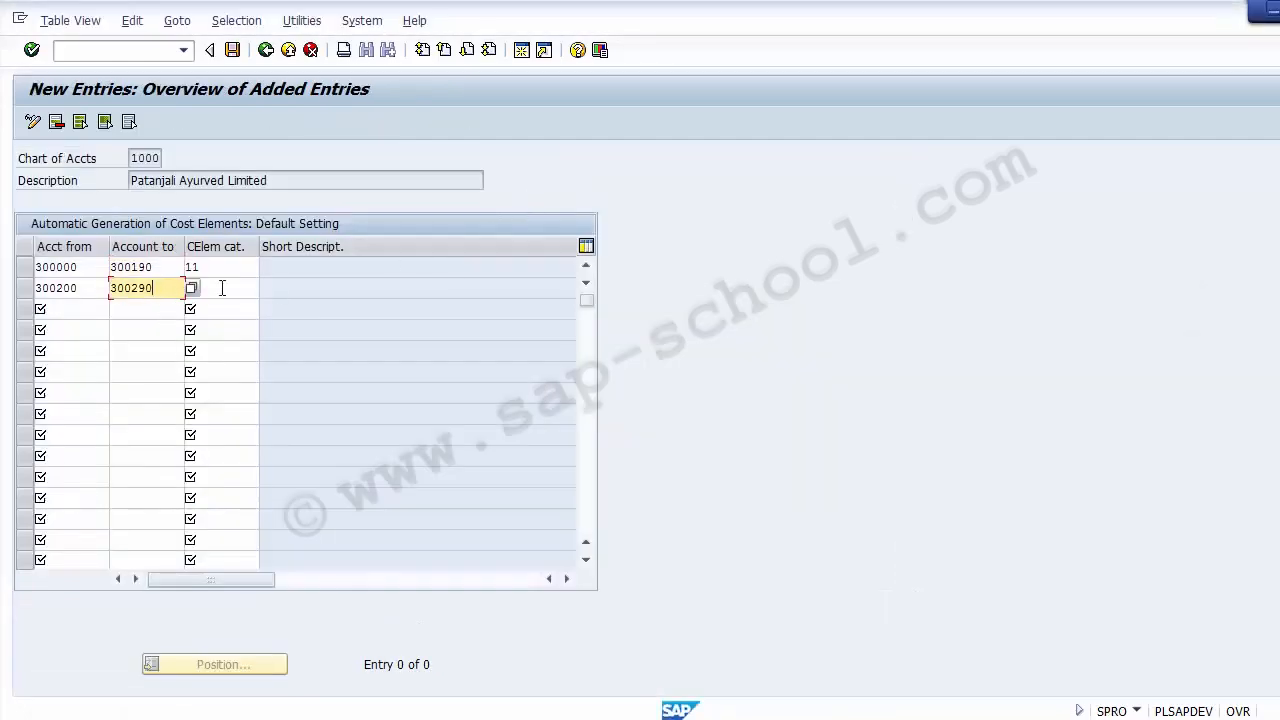
- Assign cost element category 12, Sales deduction, to the account range 300200 to 300290
{"action": "left_click", "coordinate": [242, 287]}
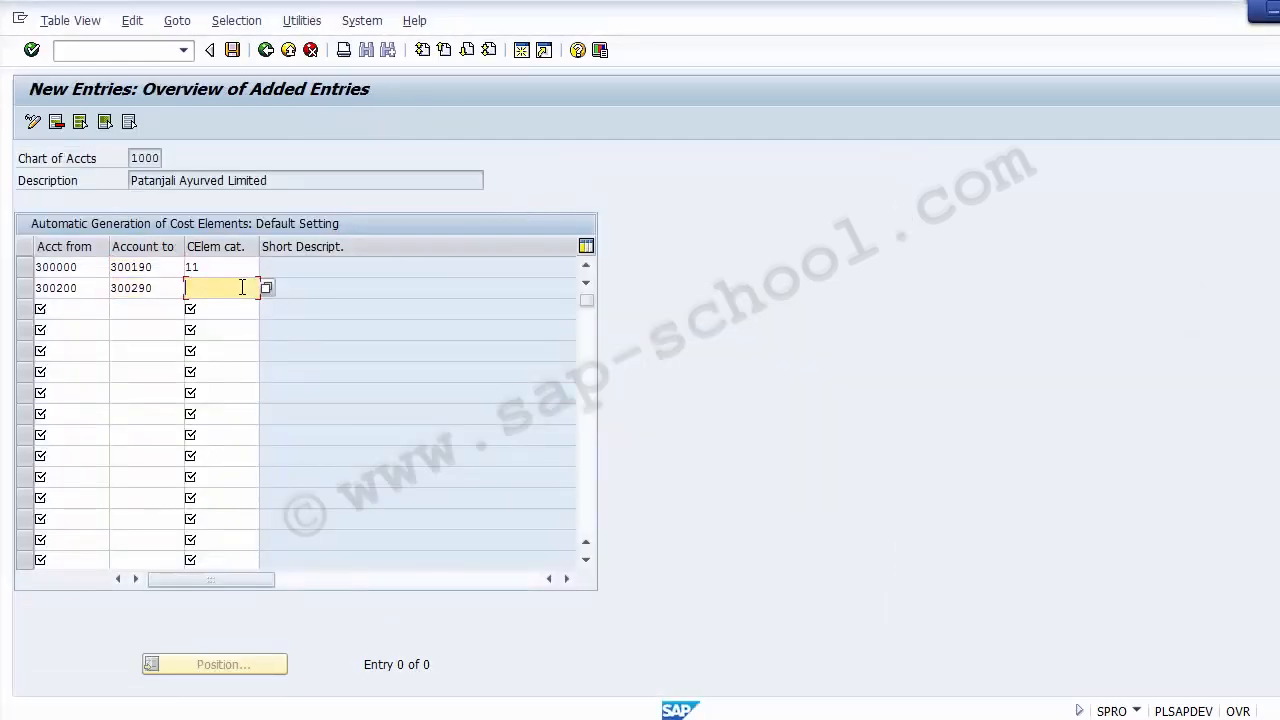
{"action": "key", "text": "alt+Tab"}
{"action": "key", "text": "alt+Tab"}
{"action": "left_click", "coordinate": [267, 288]}
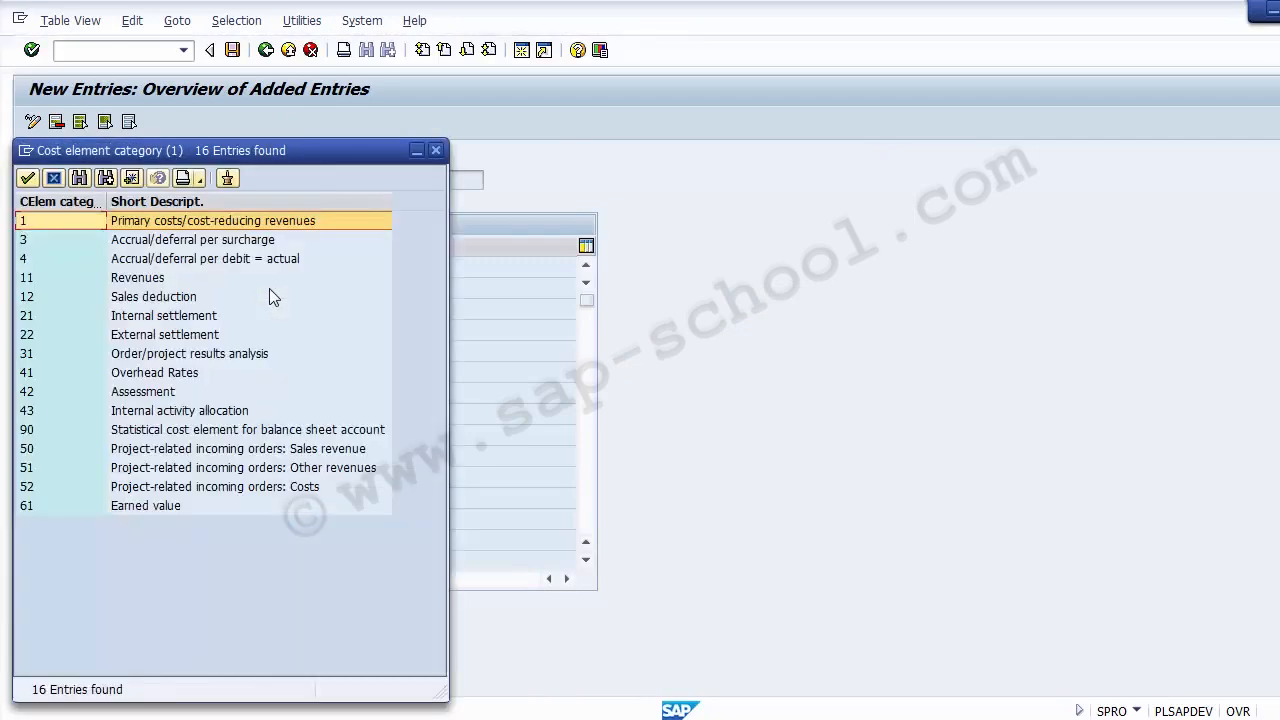
{"action": "left_click", "coordinate": [185, 298]}
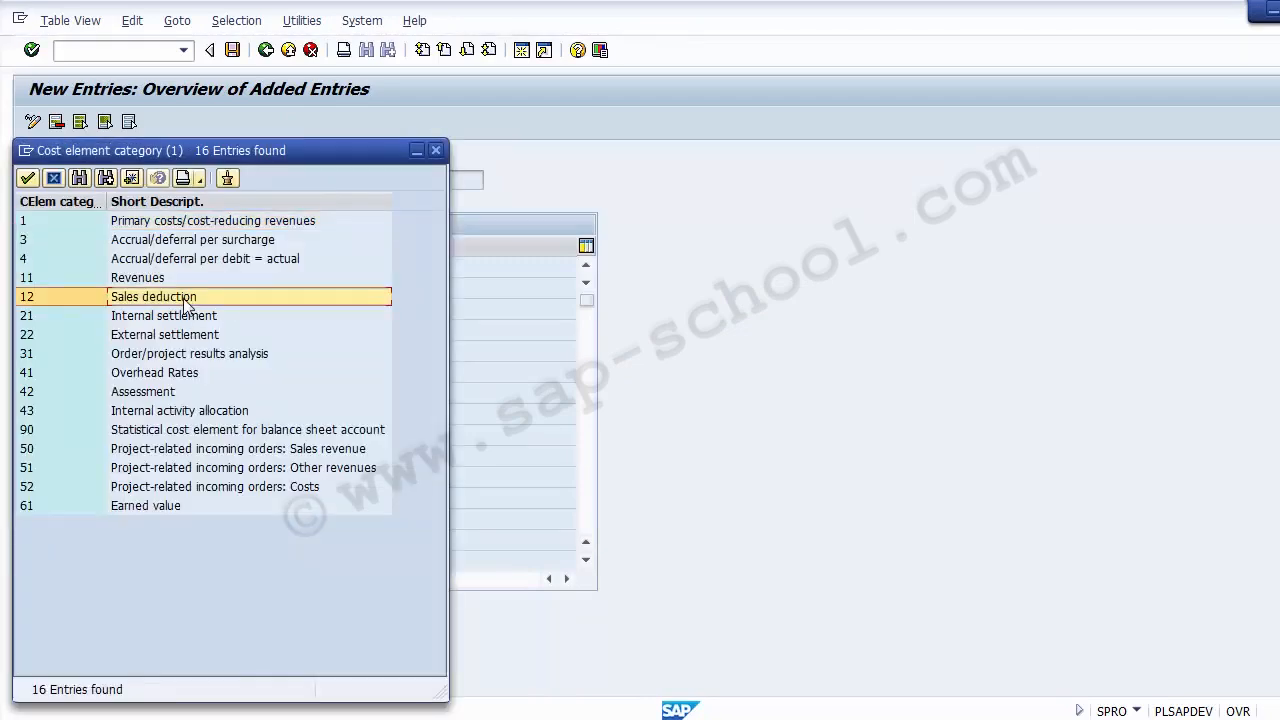
{"action": "double_click", "coordinate": [146, 302]}
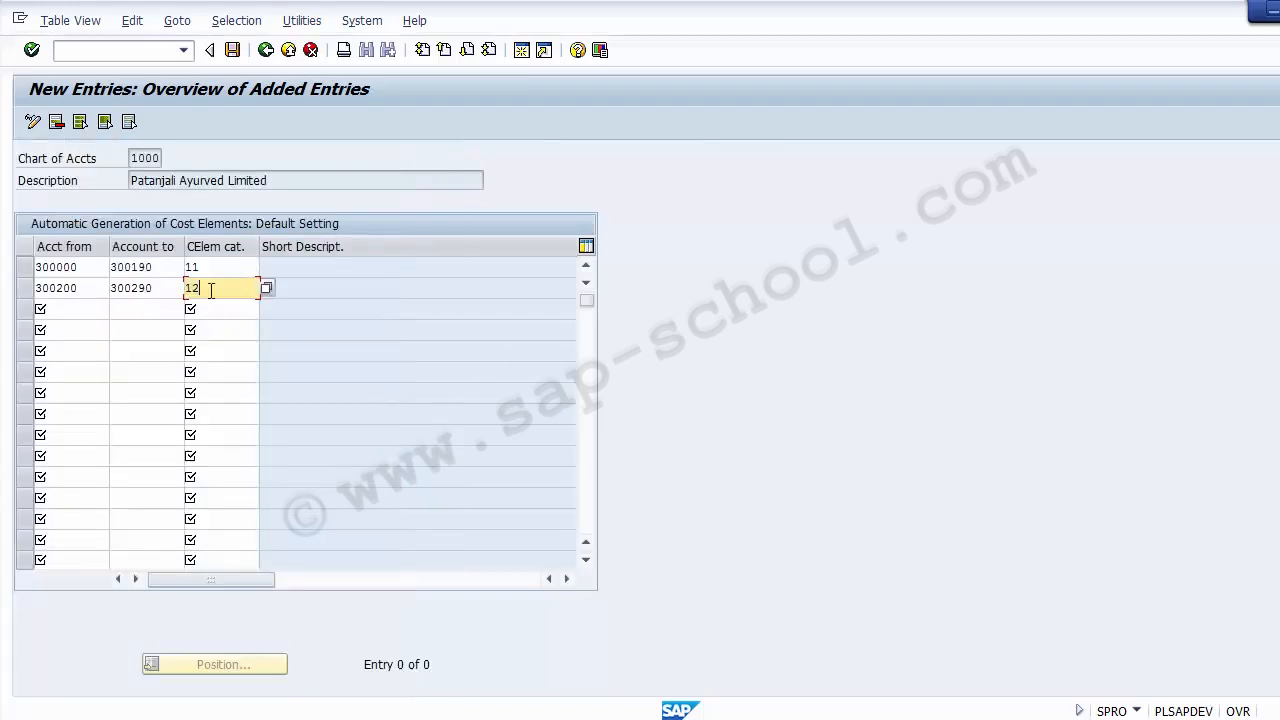
- Add a third row for accounts 400000 to 400999 with cost element category 1, Primary costs/cost-reducing revenues
{"action": "left_click", "coordinate": [84, 307]}
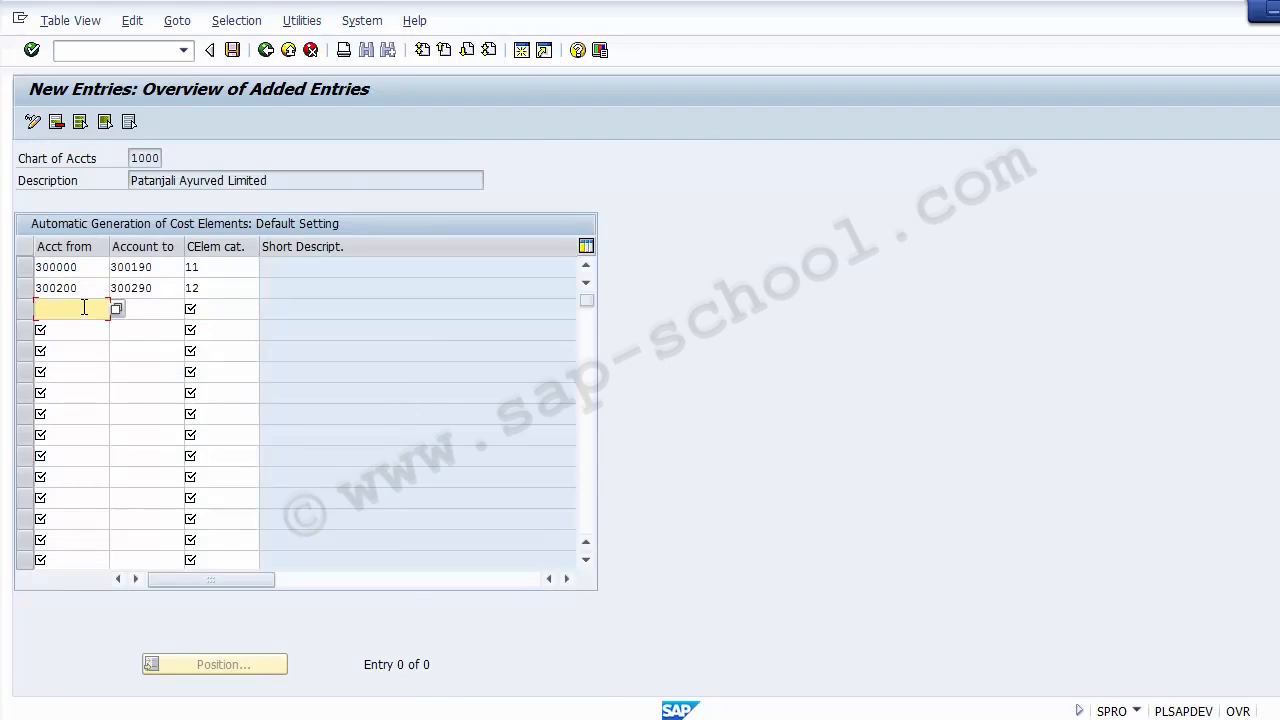
{"action": "type", "text": "400000"}
{"action": "key", "text": "Tab"}
{"action": "type", "text": "4"}
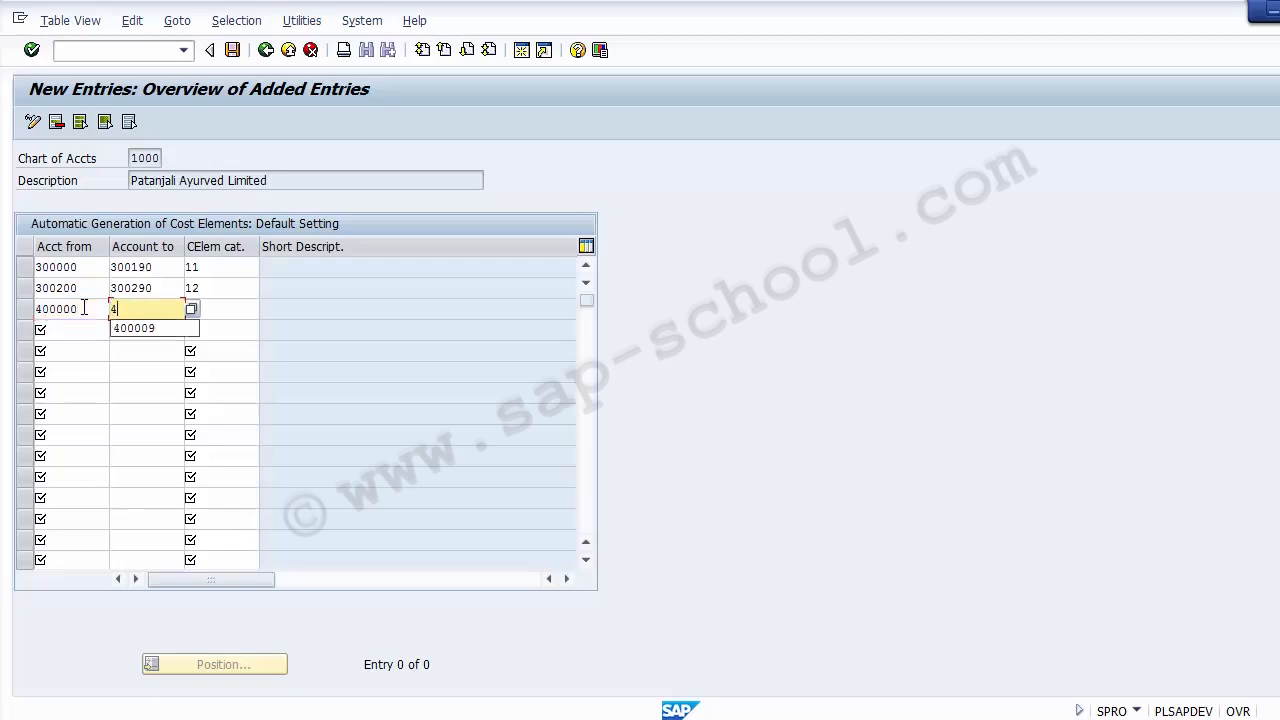
{"action": "type", "text": "00999"}
{"action": "left_click", "coordinate": [215, 303]}
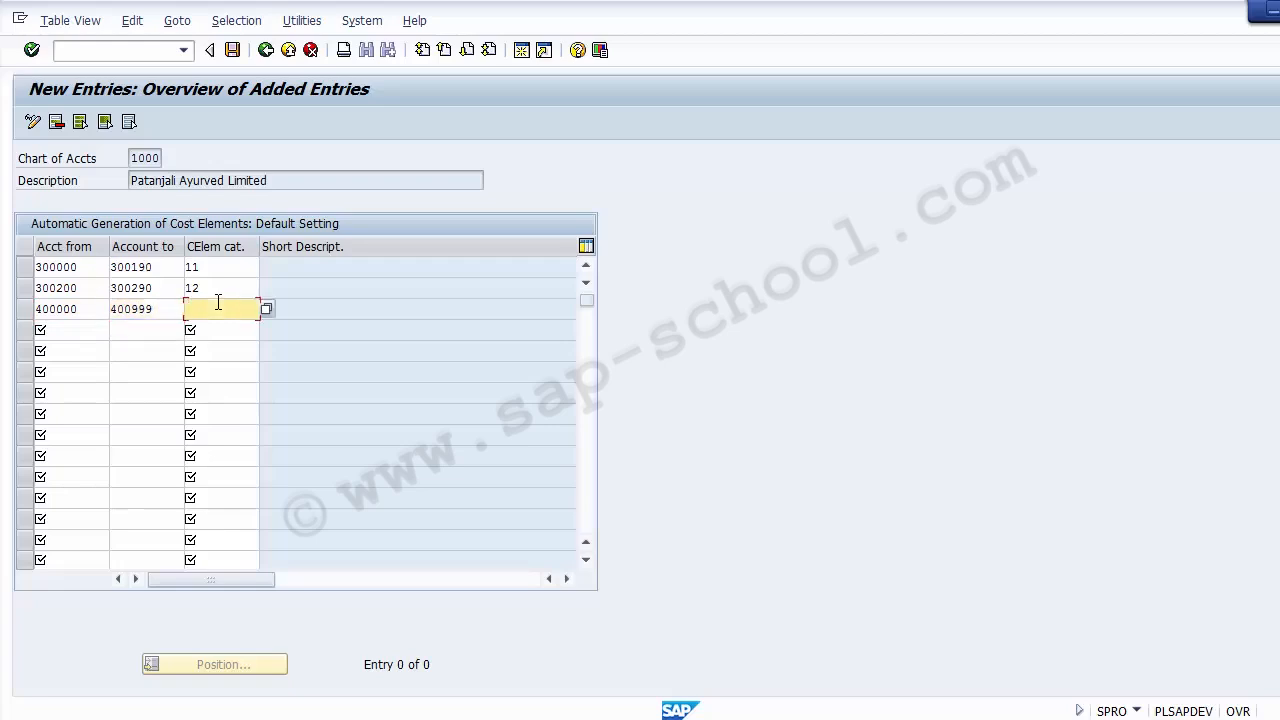
{"action": "left_click", "coordinate": [267, 309]}
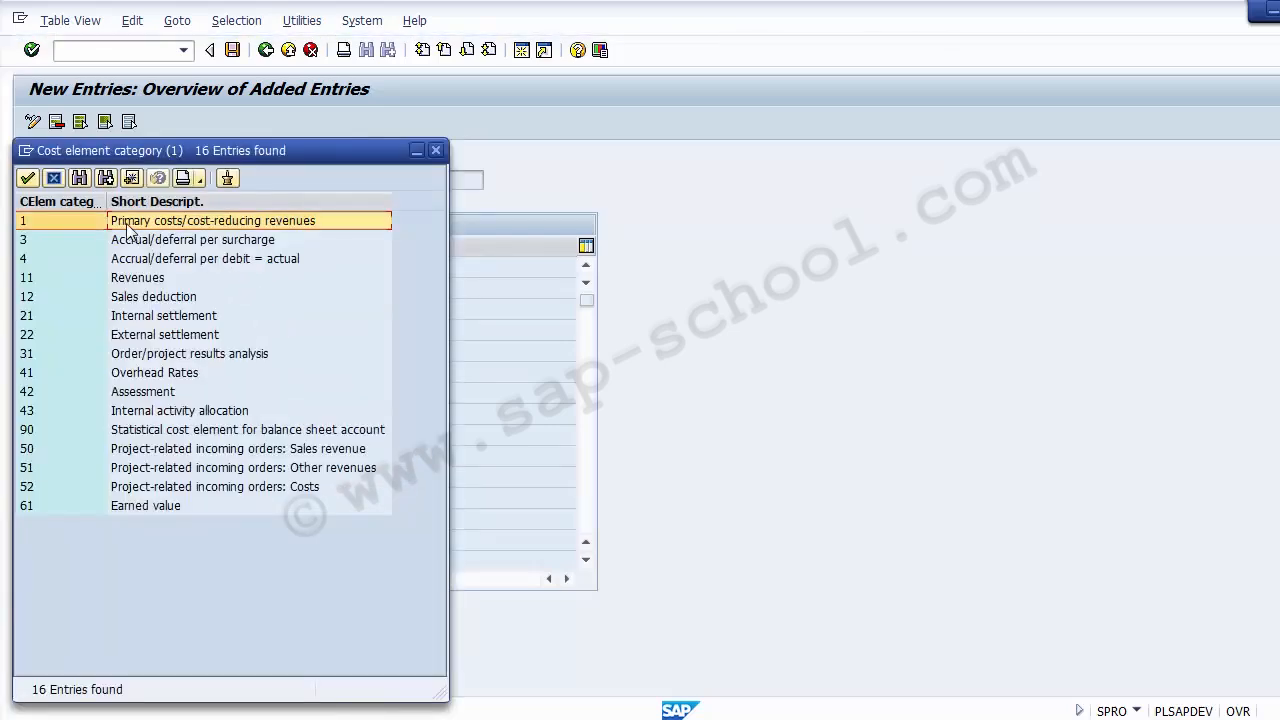
{"action": "double_click", "coordinate": [77, 222]}
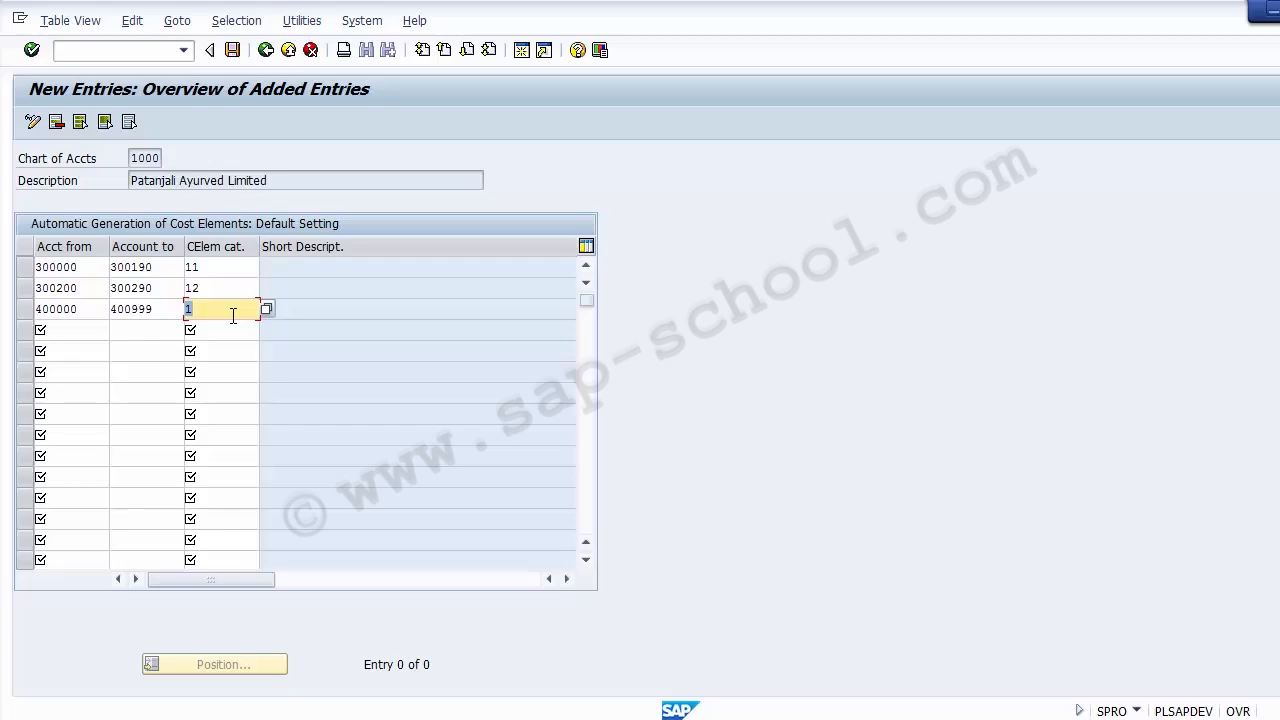
- Review the other available cost element categories for the third row and keep category 1
{"action": "key", "text": "F4"}
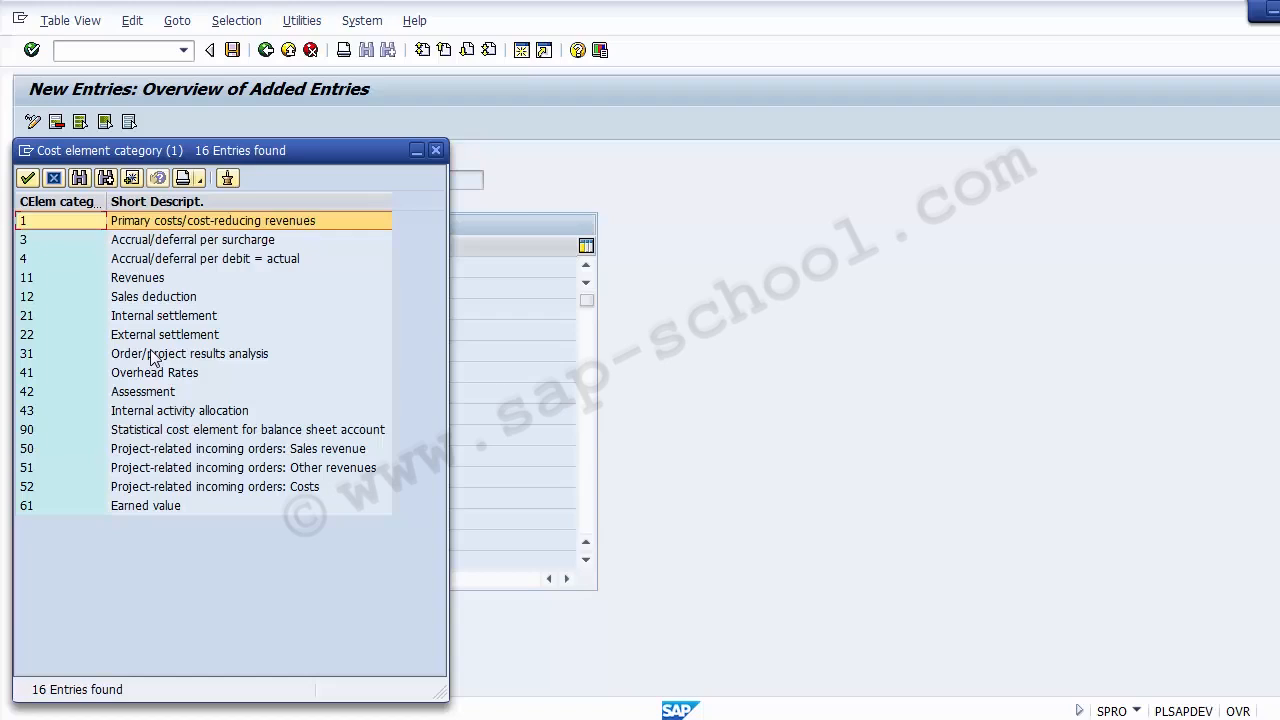
{"action": "left_click", "coordinate": [138, 320]}
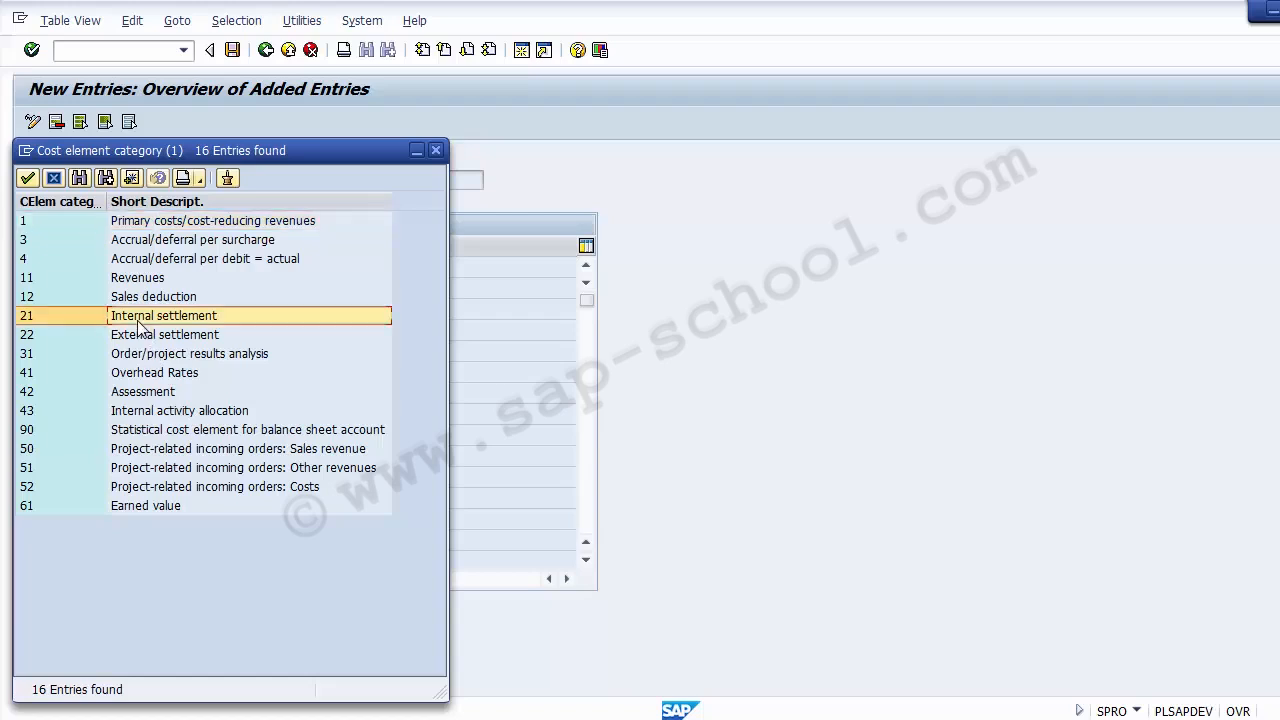
{"action": "left_click", "coordinate": [148, 356]}
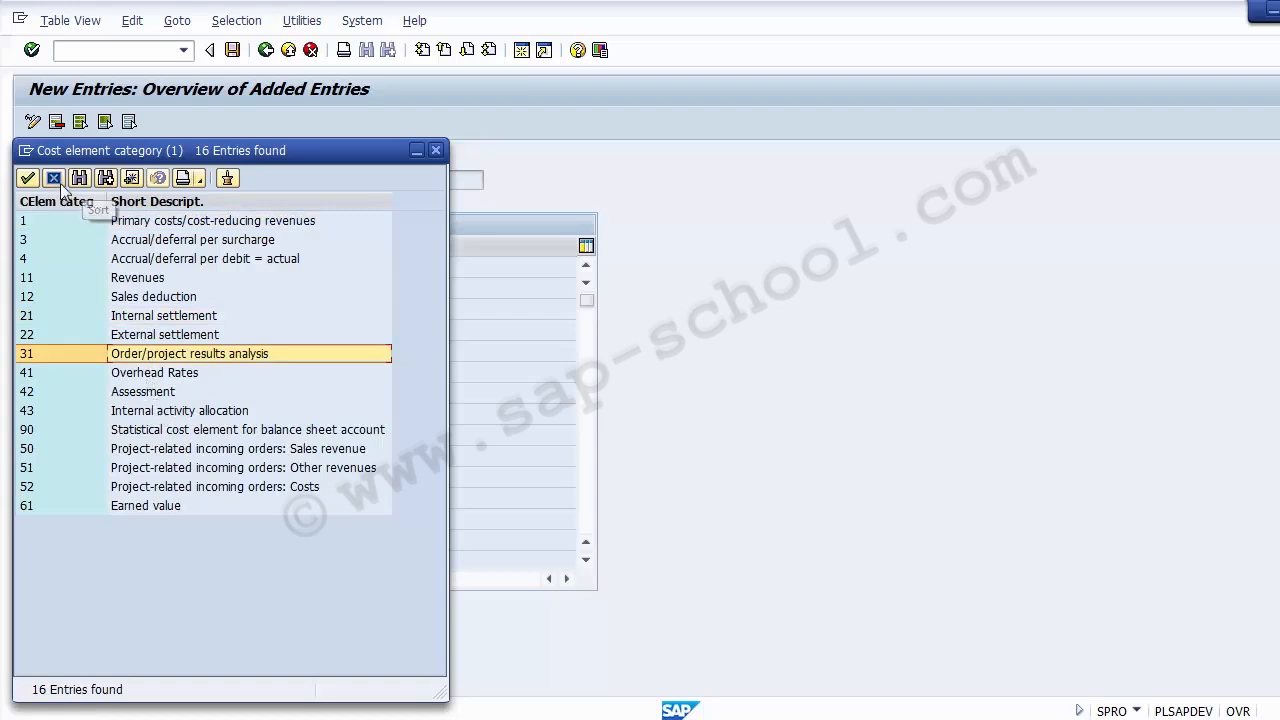
{"action": "double_click", "coordinate": [90, 218]}
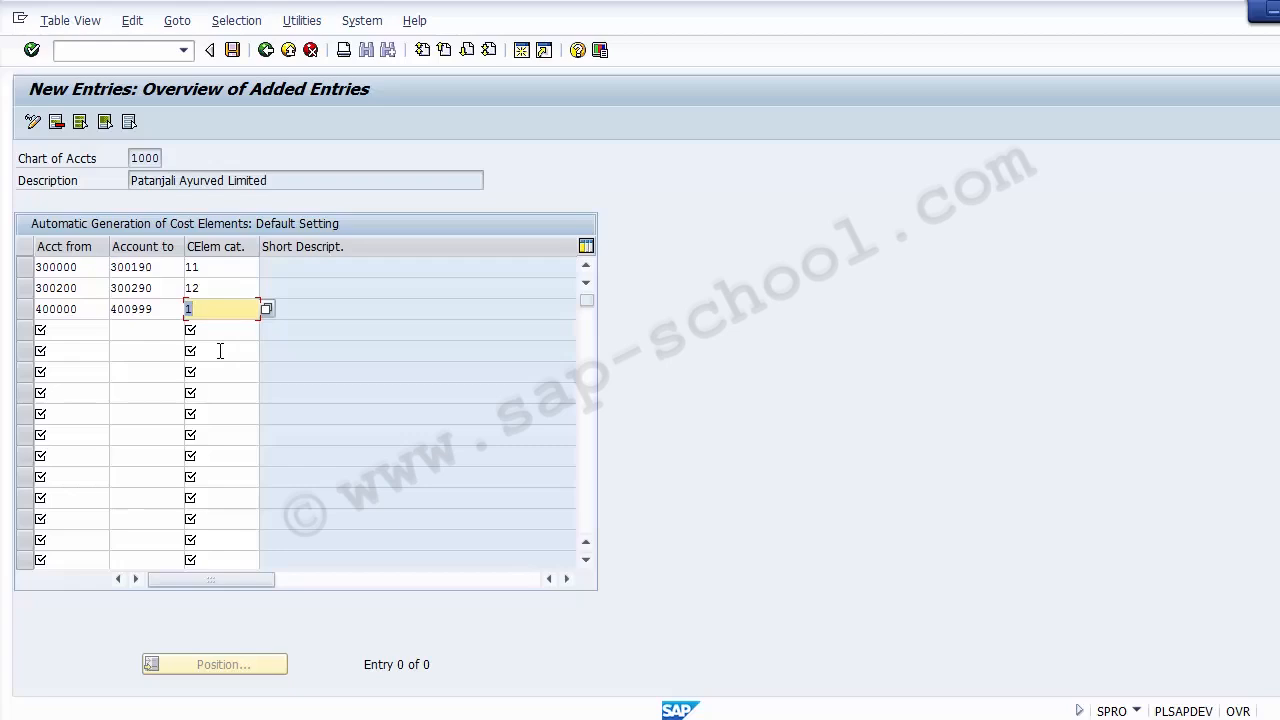
- Set the third row's end account to 499999, save the default settings and check the saved account ranges
{"action": "left_click", "coordinate": [233, 51]}
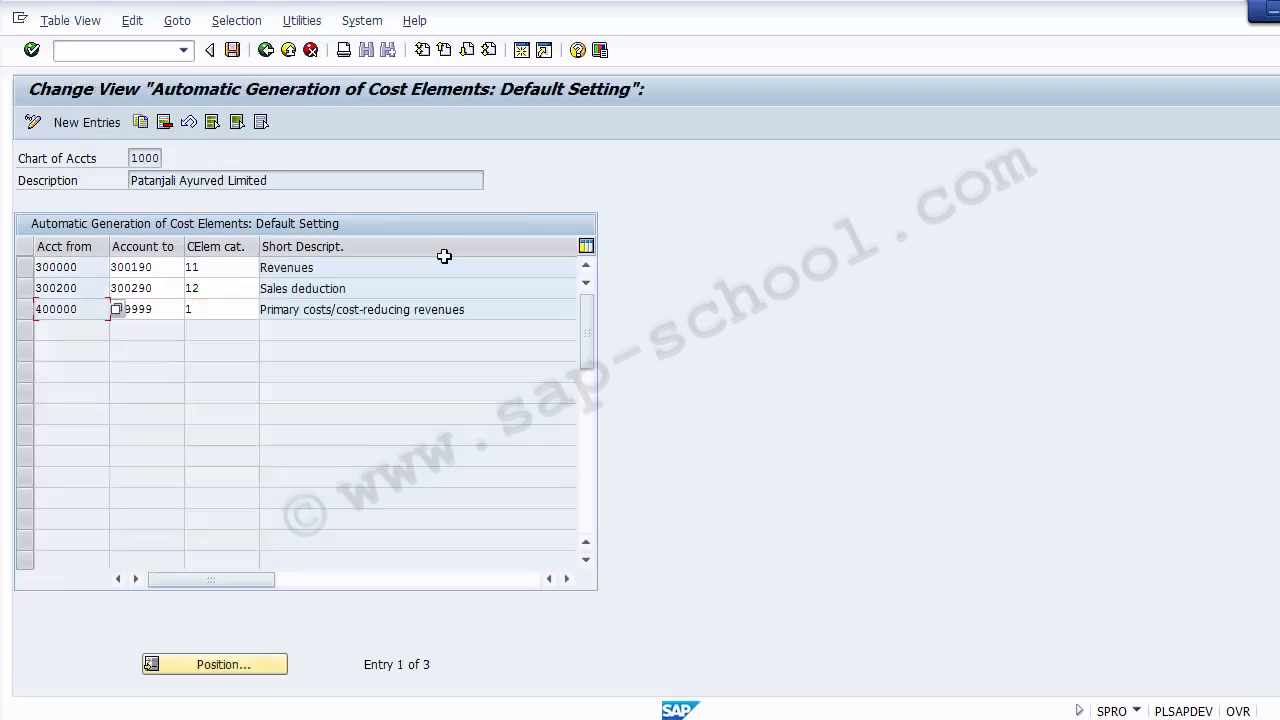
{"action": "left_click", "coordinate": [385, 309]}
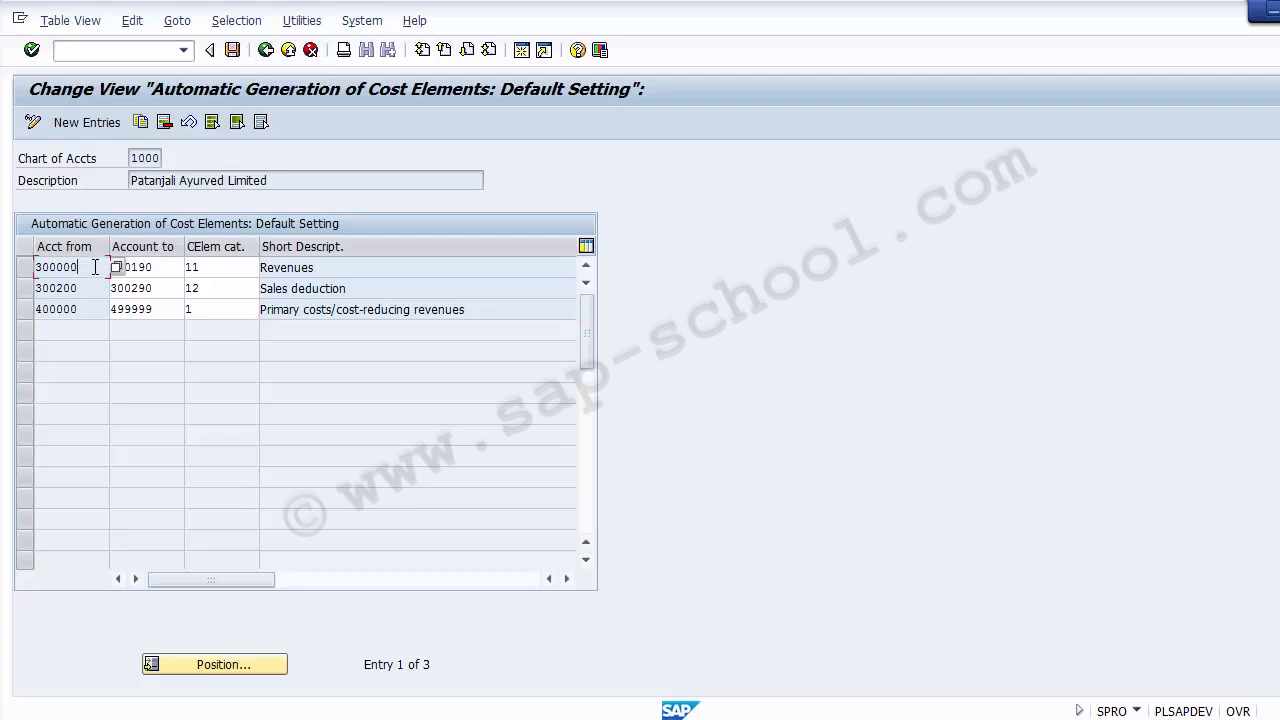
{"action": "left_click", "coordinate": [150, 266]}
{"action": "left_click", "coordinate": [127, 287]}
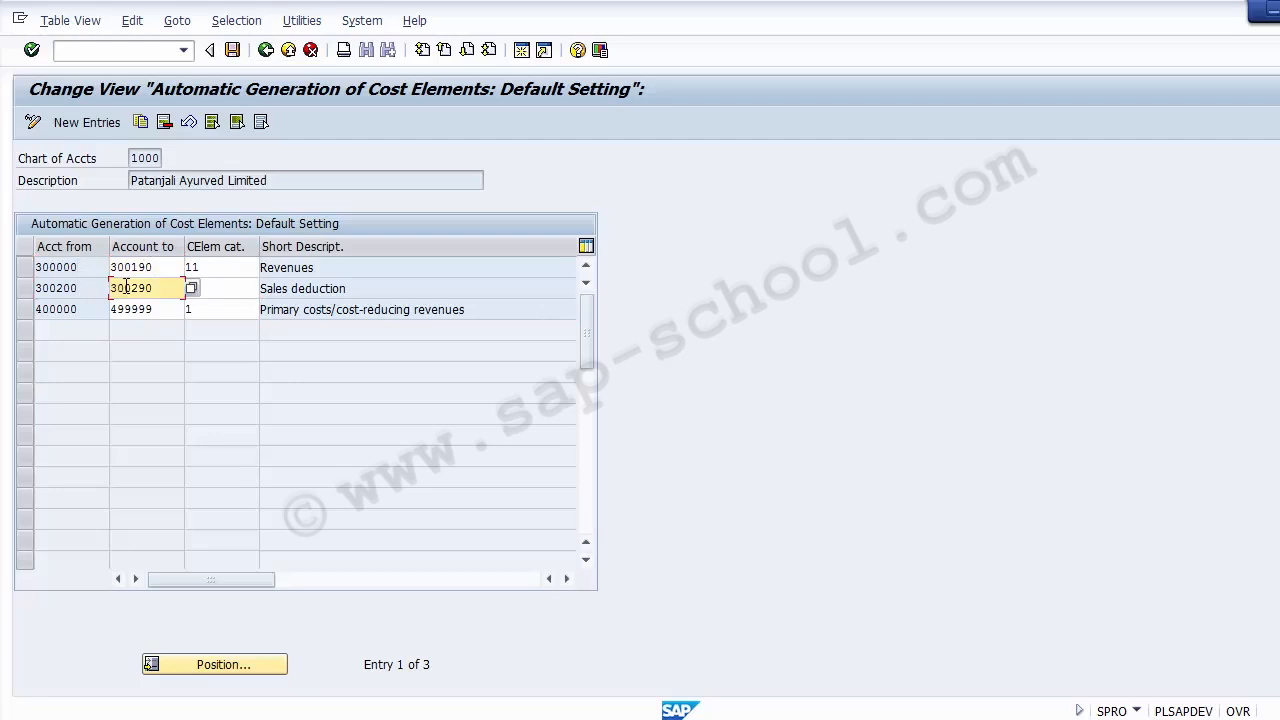
- Check the cost element categories assigned to the three account ranges
{"action": "left_click", "coordinate": [223, 265]}
{"action": "left_click", "coordinate": [225, 288]}
{"action": "left_click", "coordinate": [221, 313]}
{"action": "left_click", "coordinate": [219, 292]}
{"action": "left_click", "coordinate": [217, 268]}
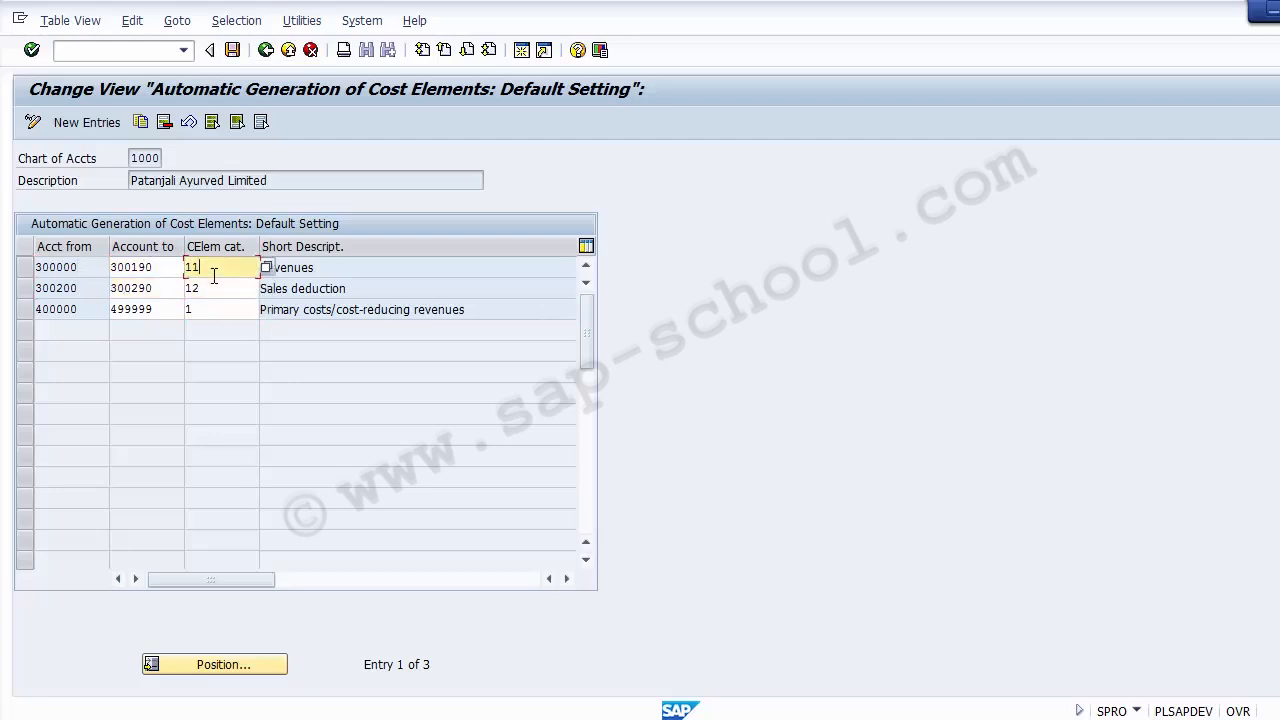
{"action": "left_click", "coordinate": [214, 287]}
{"action": "left_click", "coordinate": [215, 306]}
{"action": "left_click", "coordinate": [213, 285]}
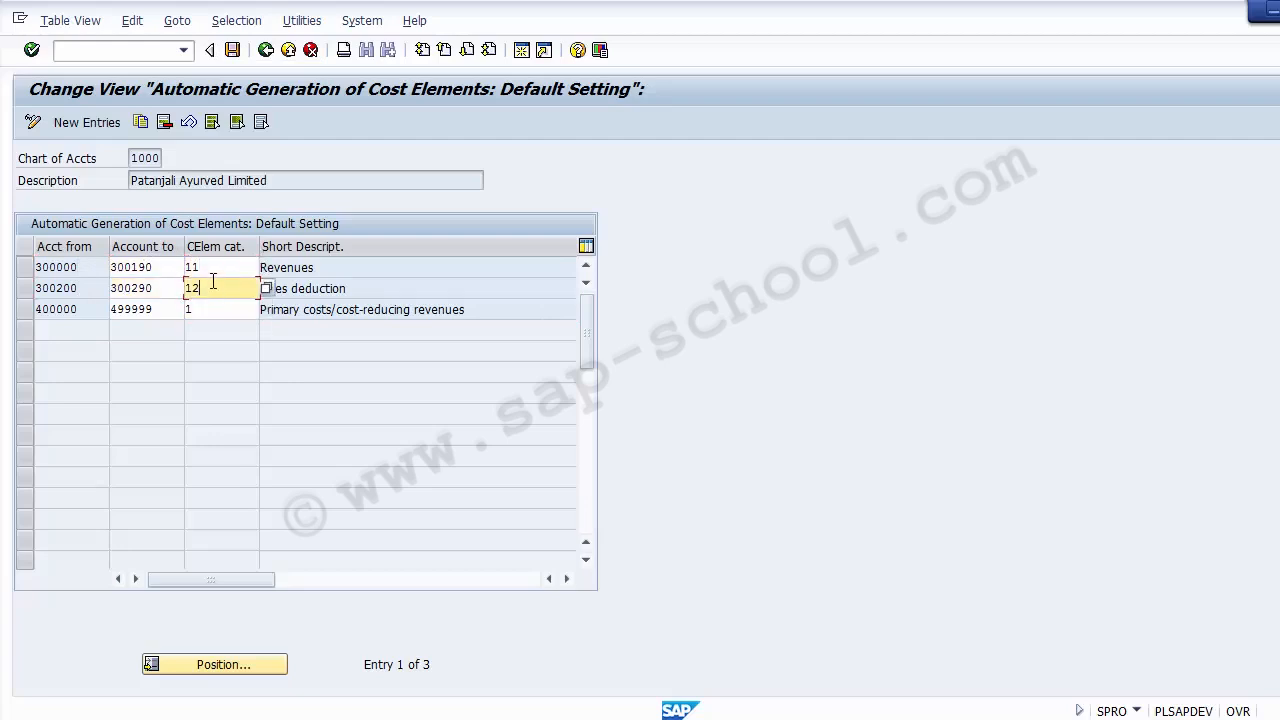
{"action": "left_click", "coordinate": [209, 267]}
{"action": "left_click", "coordinate": [211, 285]}
- Look up the automatic creation steps on the PowerPoint slide and switch back to SAP's default settings view
{"action": "left_click", "coordinate": [457, 718]}
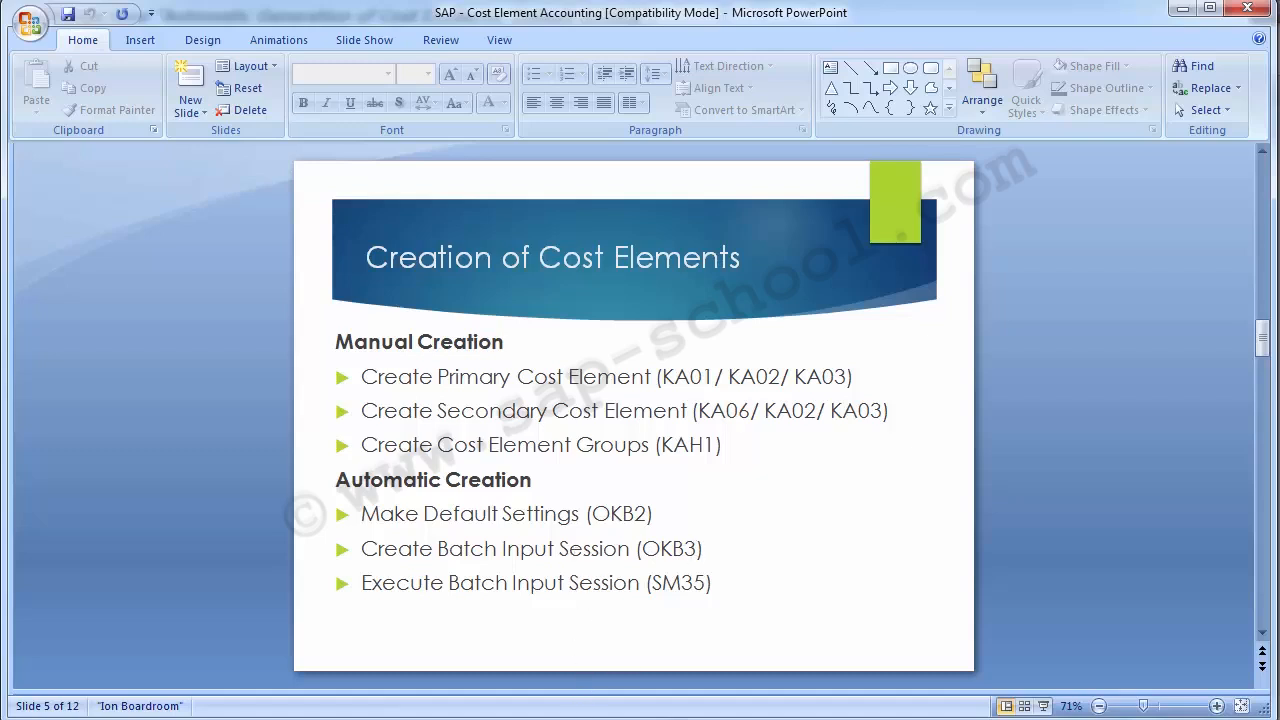
{"action": "mouse_move", "coordinate": [640, 691]}
{"action": "left_click", "coordinate": [674, 680]}
{"action": "left_click", "coordinate": [255, 288]}
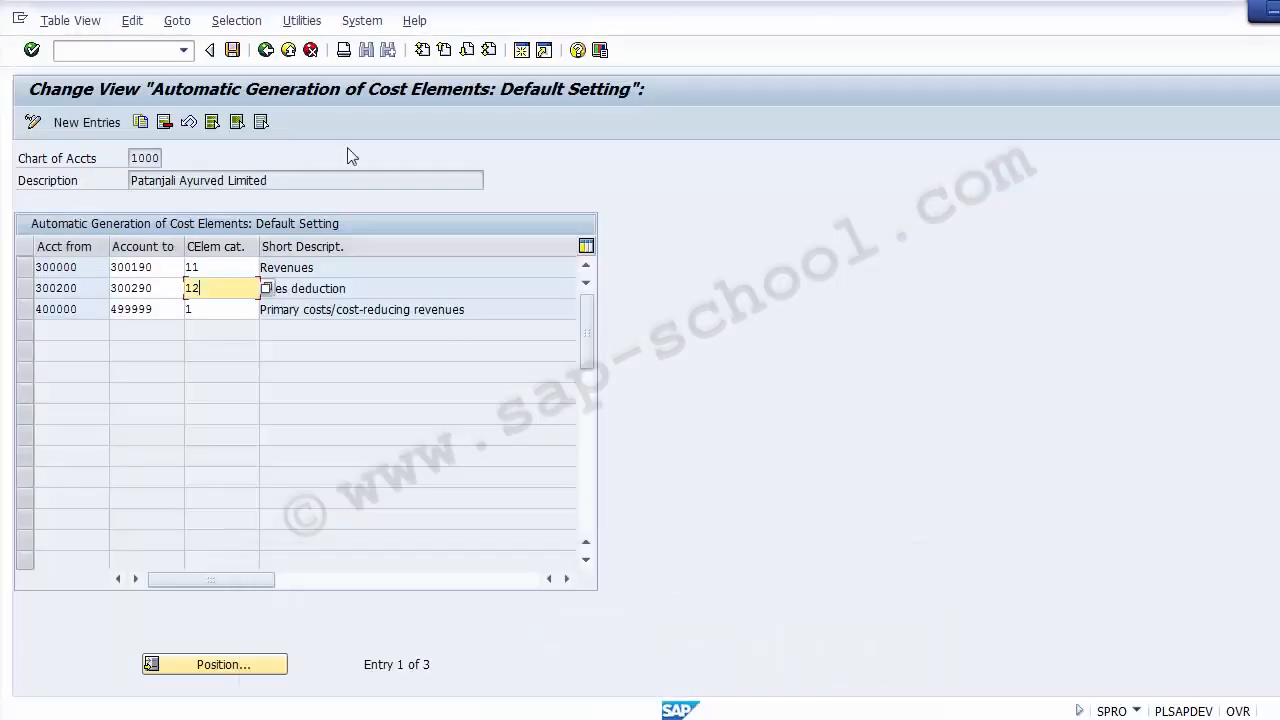
- Leave the default settings and open the Create Batch Input Session activity under automatic cost element creation
{"action": "left_click", "coordinate": [265, 50]}
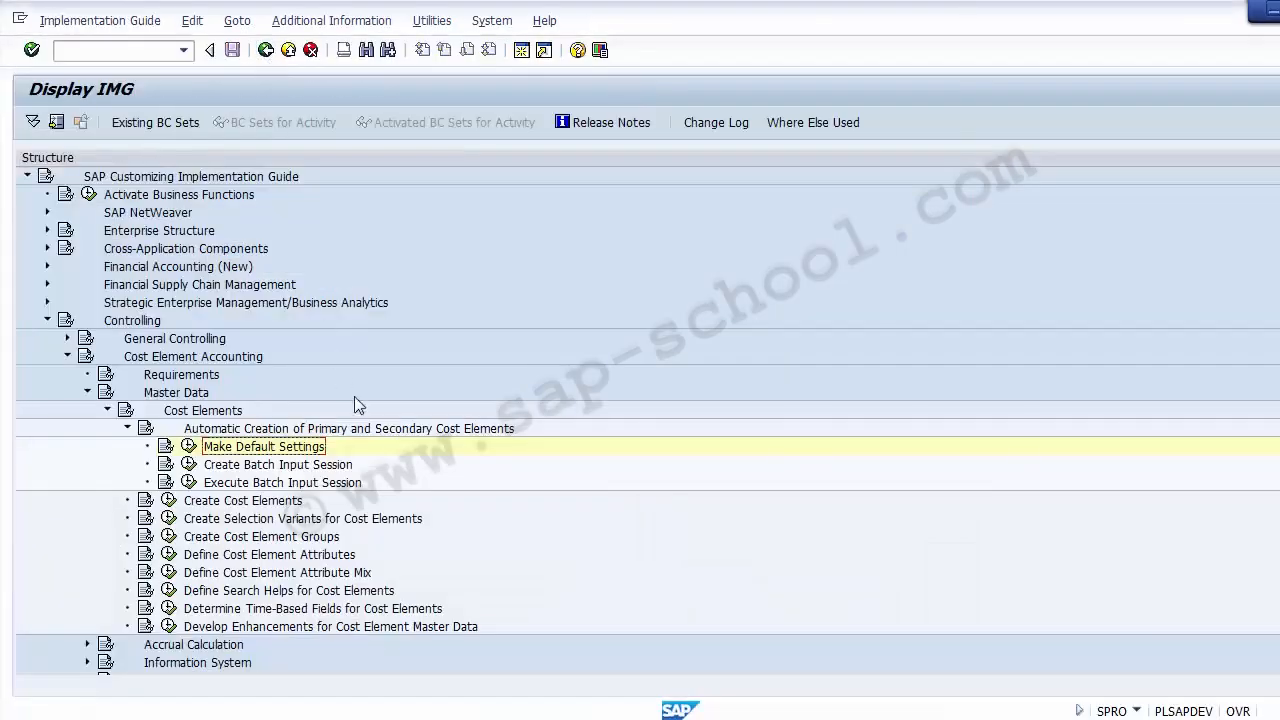
{"action": "left_click", "coordinate": [261, 467]}
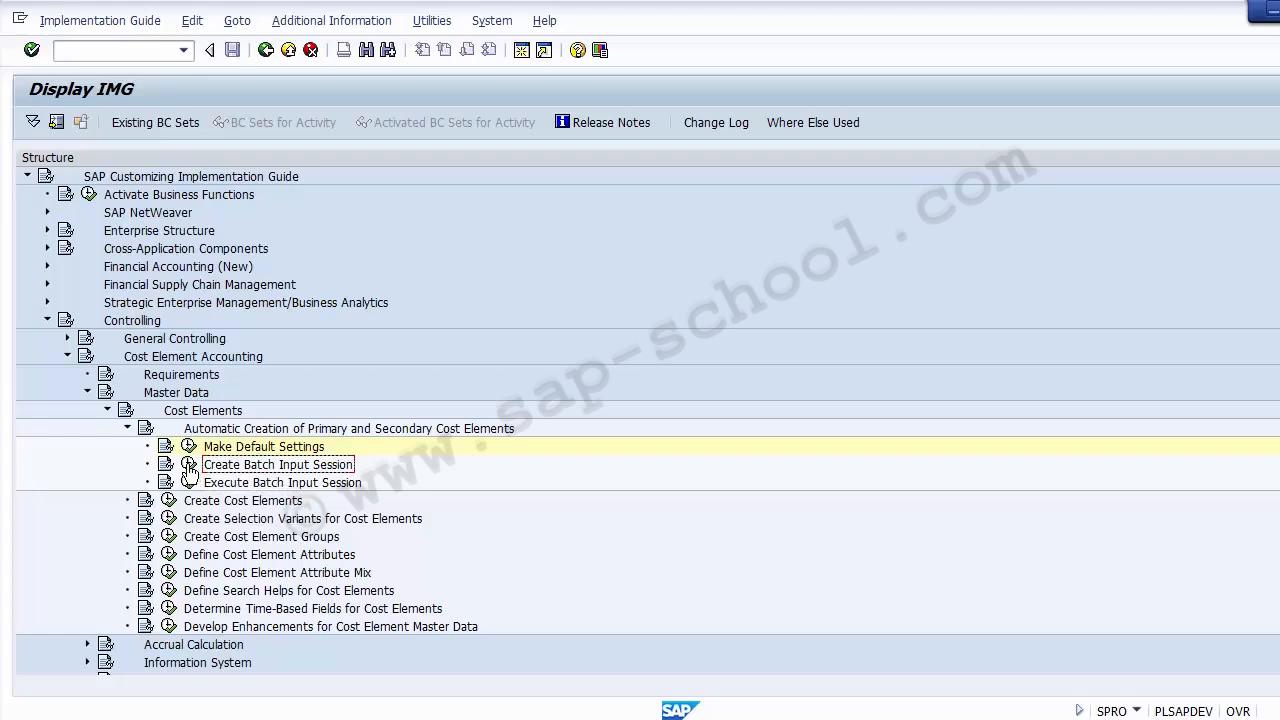
{"action": "left_click", "coordinate": [192, 470]}
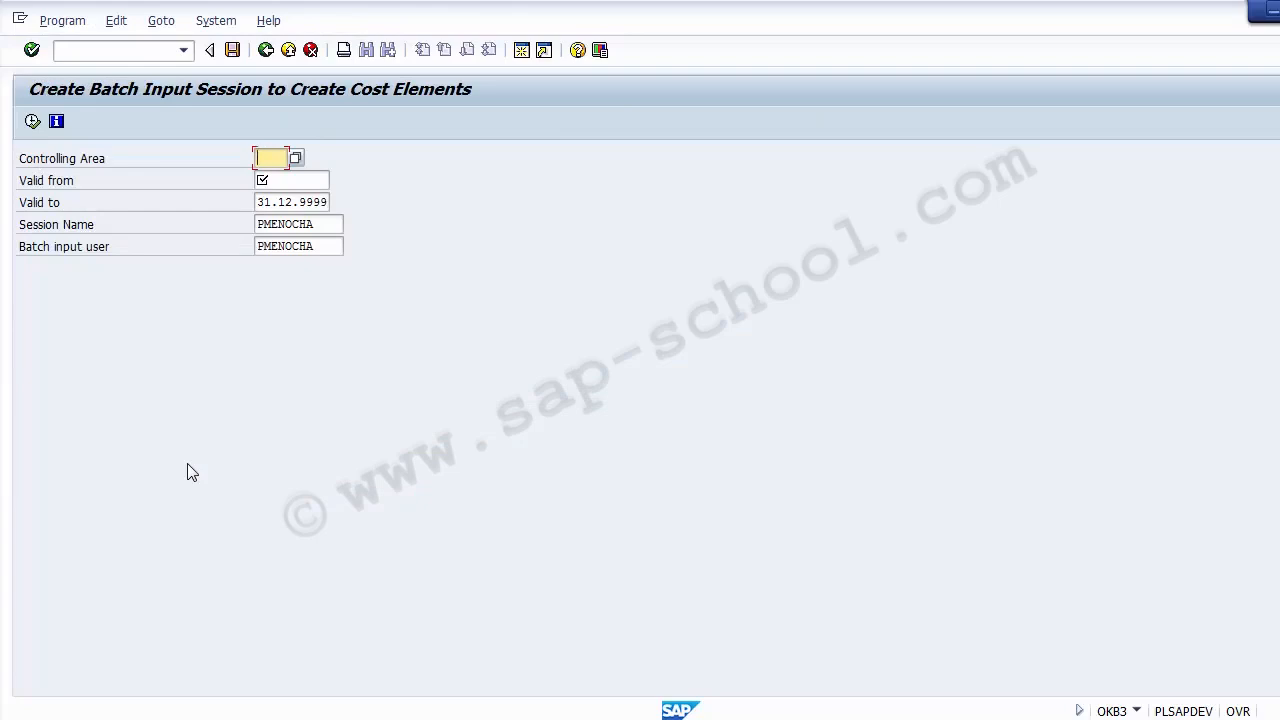
- Set the batch input session's controlling area to 1200, IBM LLC
{"action": "left_click", "coordinate": [296, 158]}
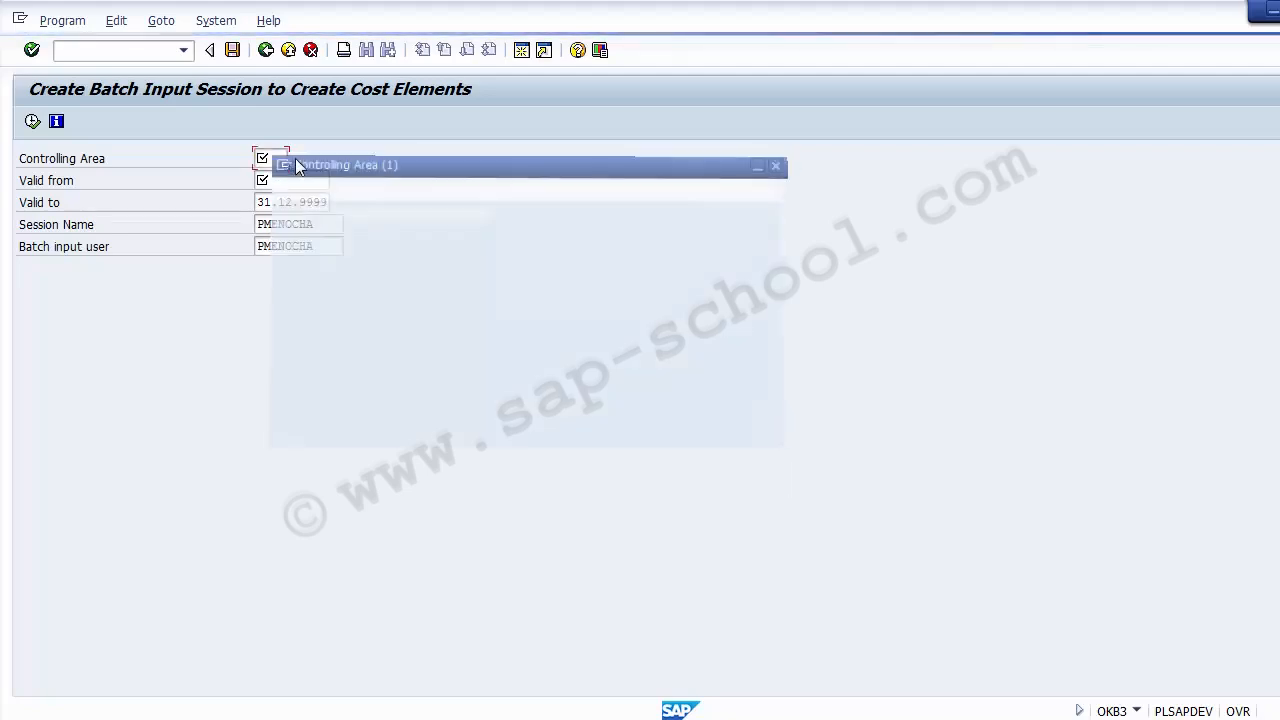
{"action": "left_click", "coordinate": [297, 163]}
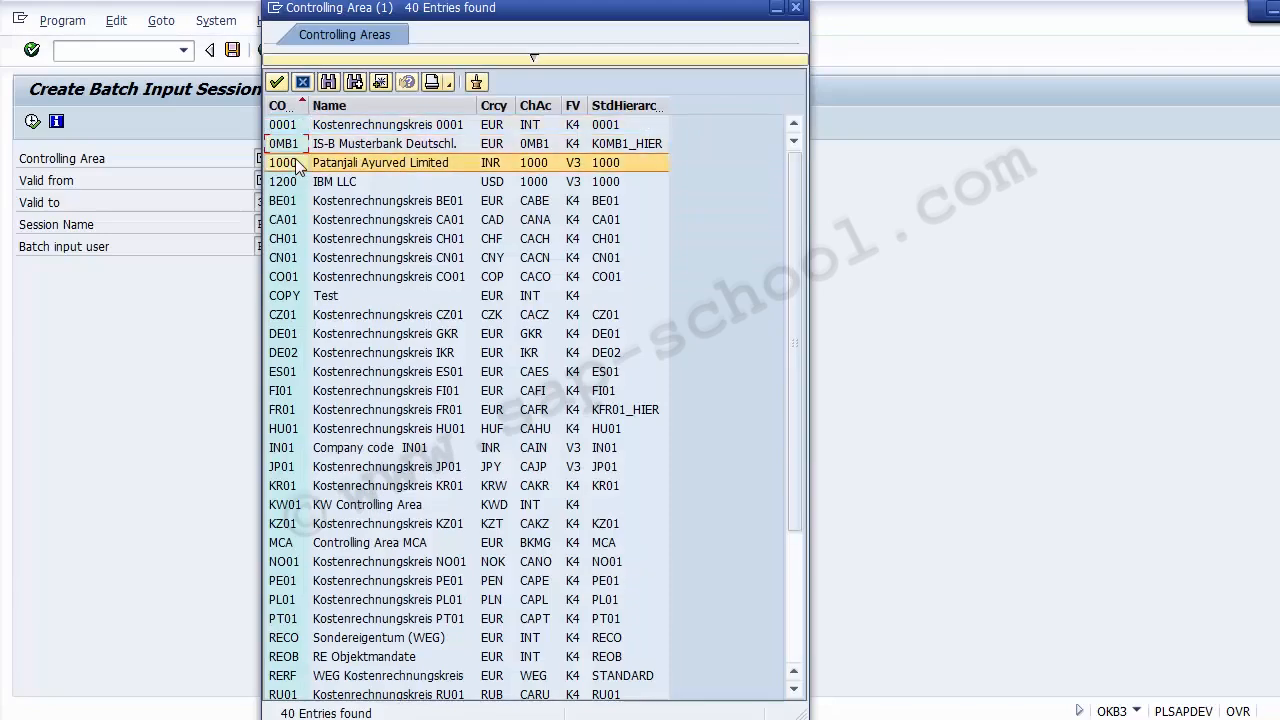
{"action": "left_click", "coordinate": [290, 181]}
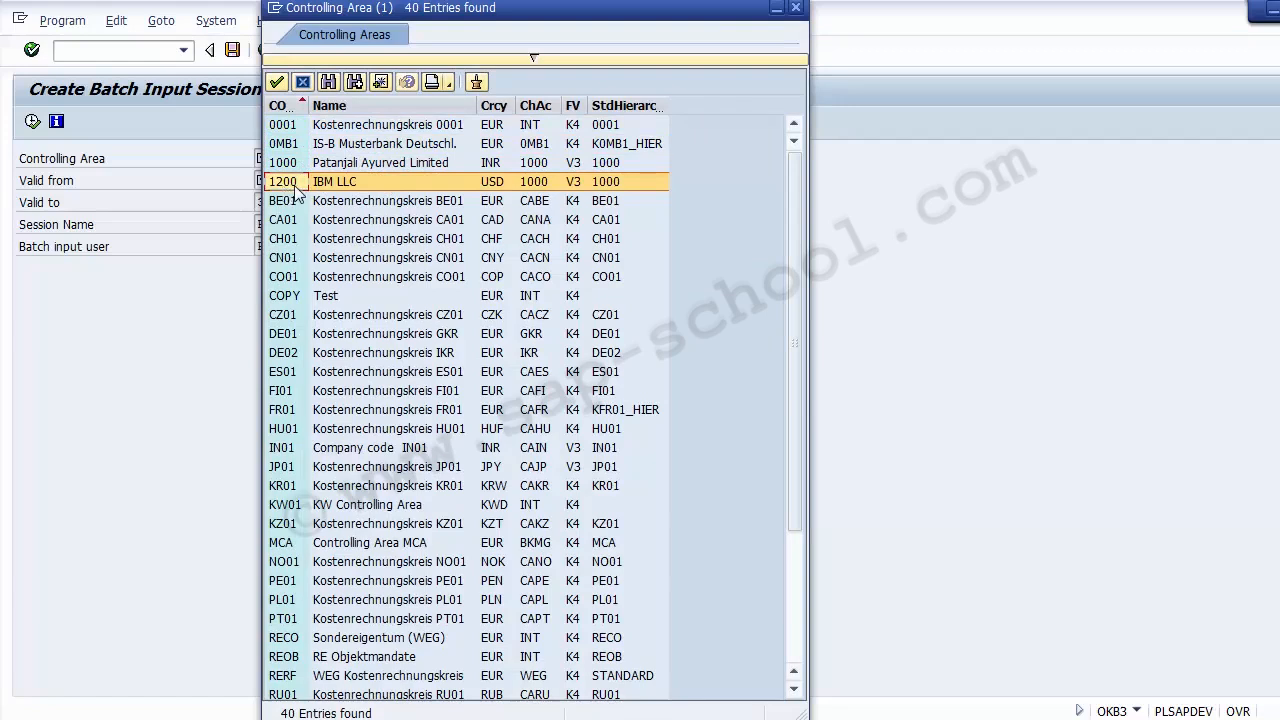
{"action": "double_click", "coordinate": [296, 184]}
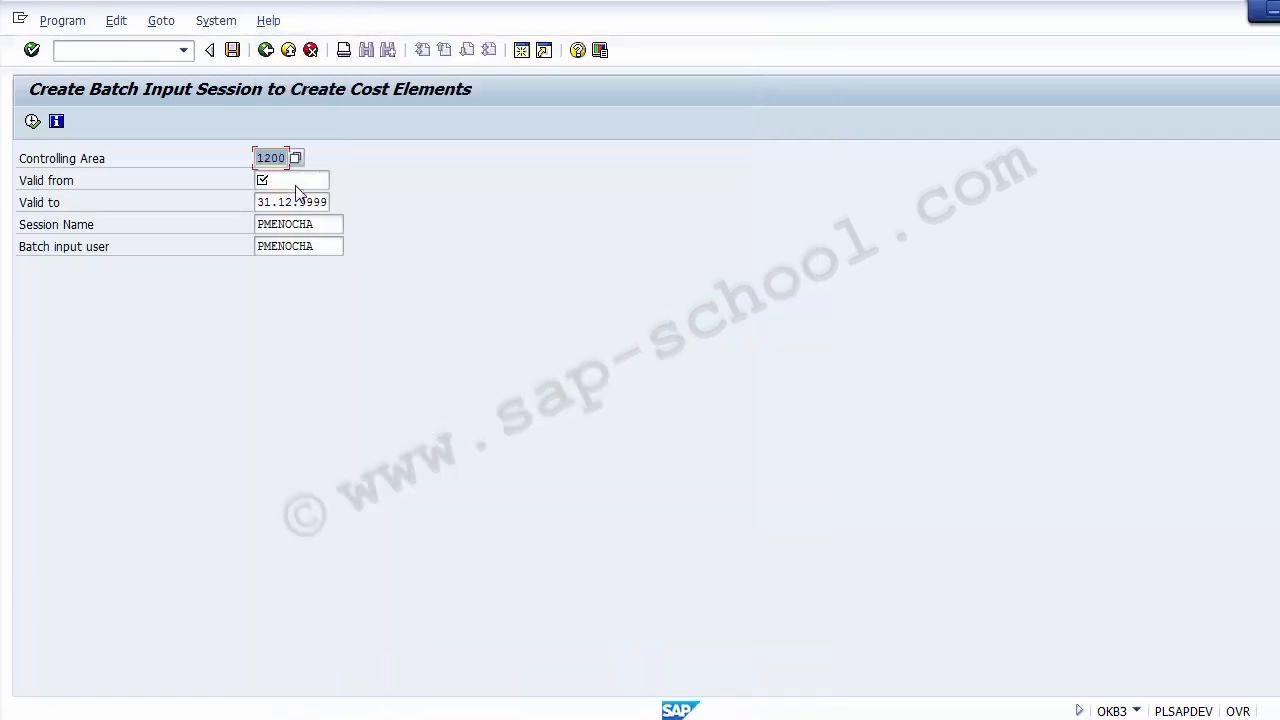
- Set the batch input session's Valid from date to 01.04.2014, leaving the Valid to date at 31.12.9999
{"action": "left_click", "coordinate": [297, 180]}
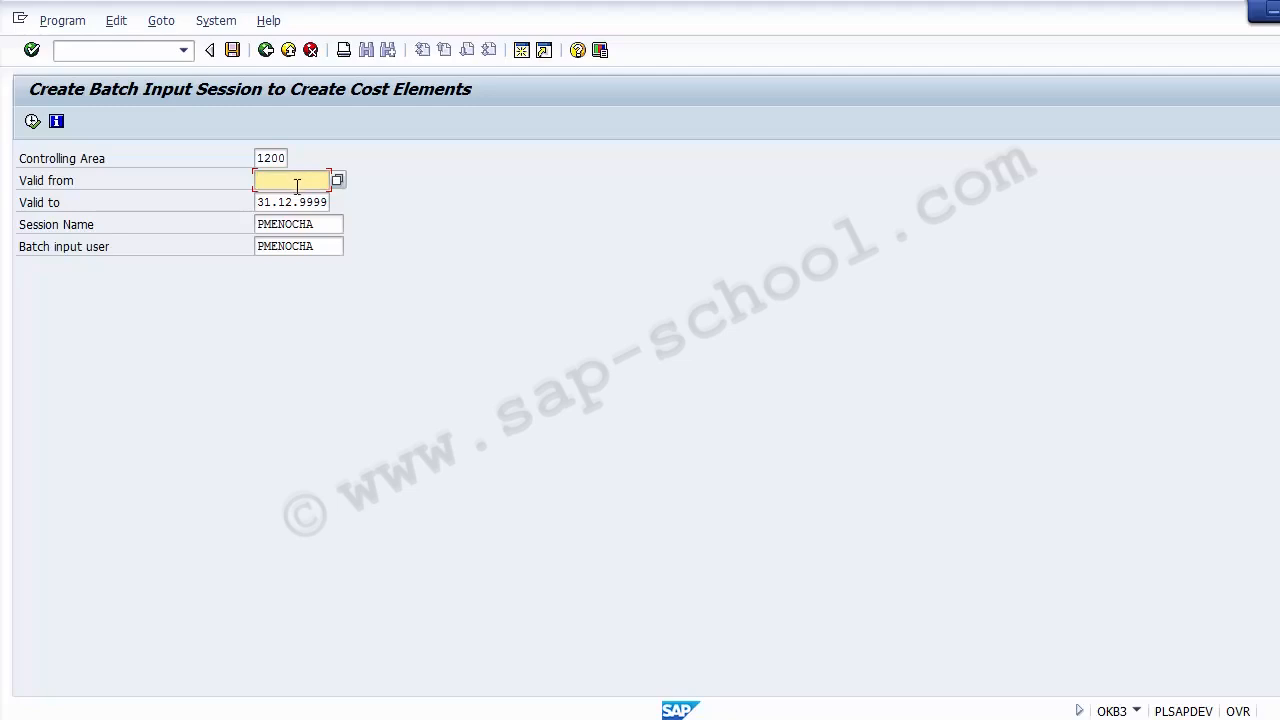
{"action": "left_click", "coordinate": [298, 202]}
{"action": "left_click", "coordinate": [297, 200]}
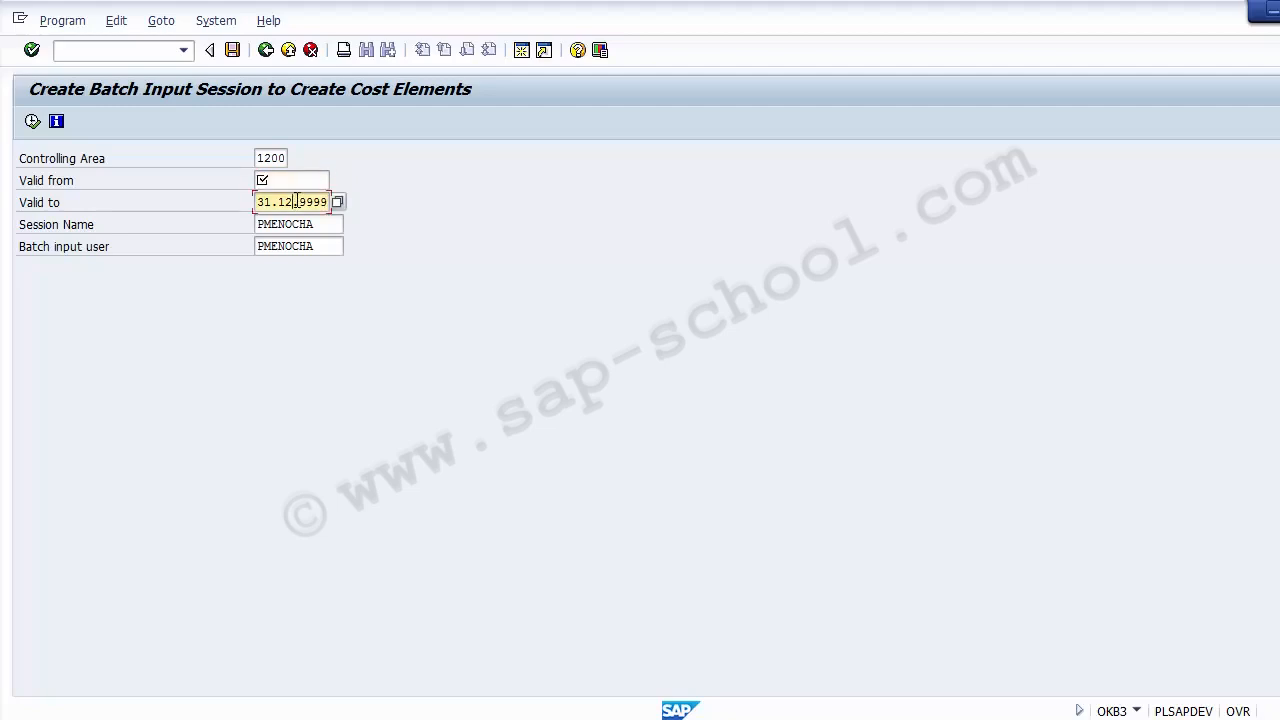
{"action": "left_click", "coordinate": [290, 181]}
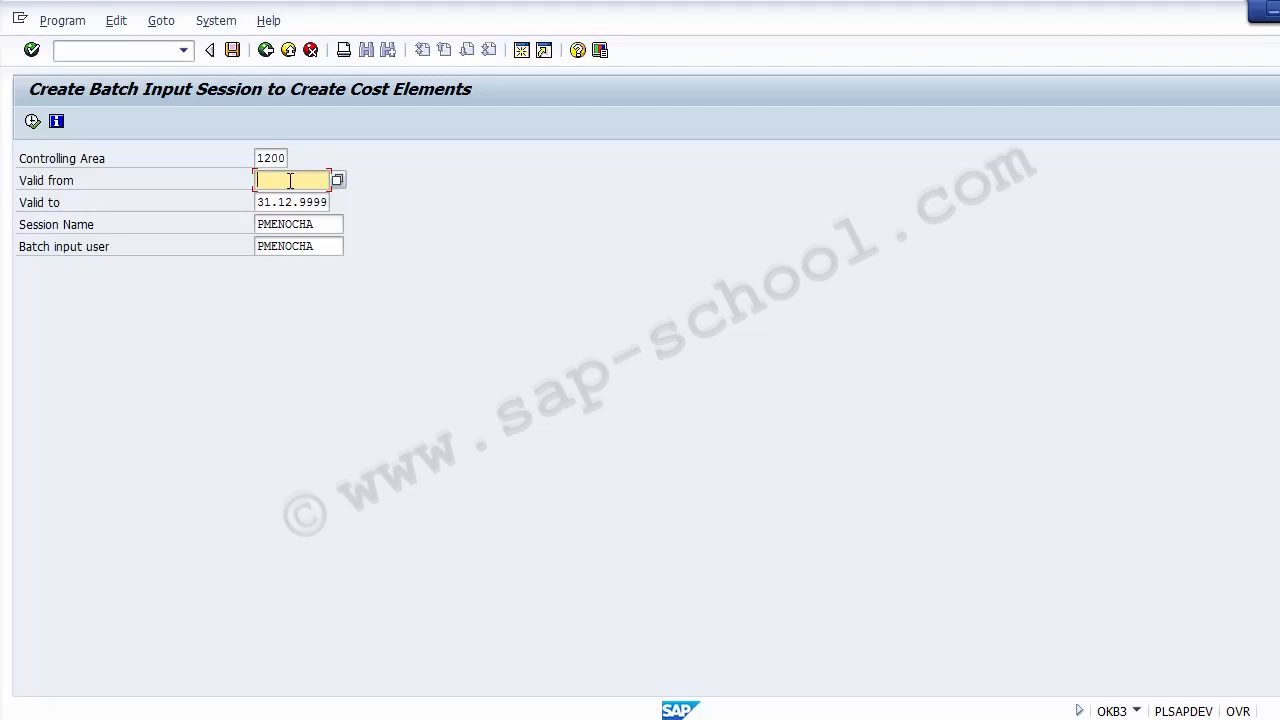
{"action": "key", "text": "Tab"}
{"action": "key", "text": "Right"}
{"action": "key", "text": "Right"}
{"action": "key", "text": "Right"}
{"action": "key", "text": "Right"}
{"action": "key", "text": "Right"}
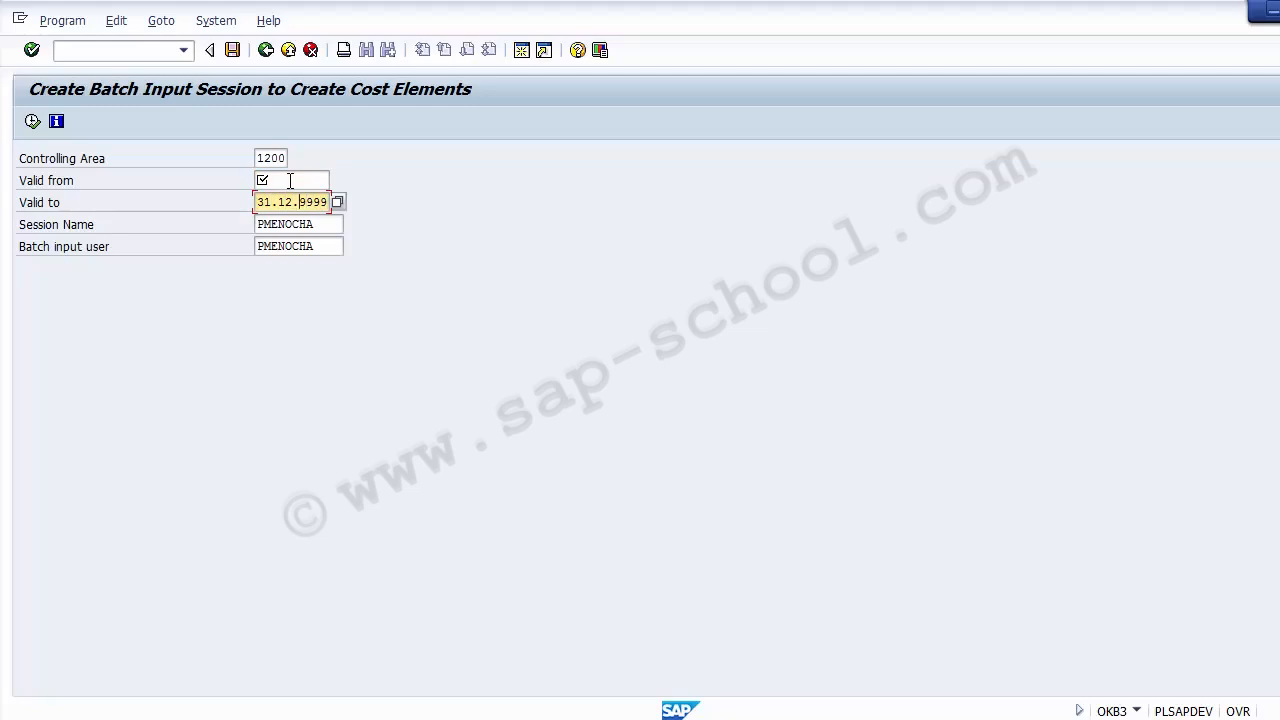
{"action": "left_click", "coordinate": [290, 180]}
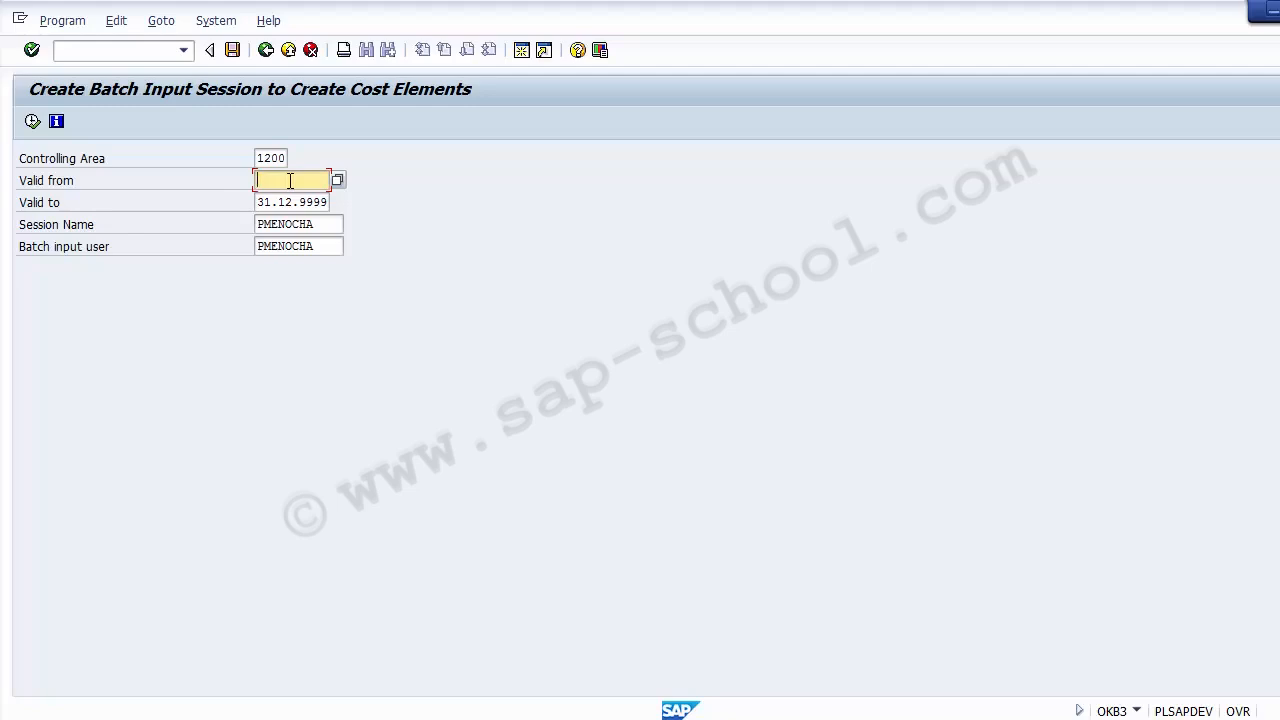
{"action": "type", "text": "01."}
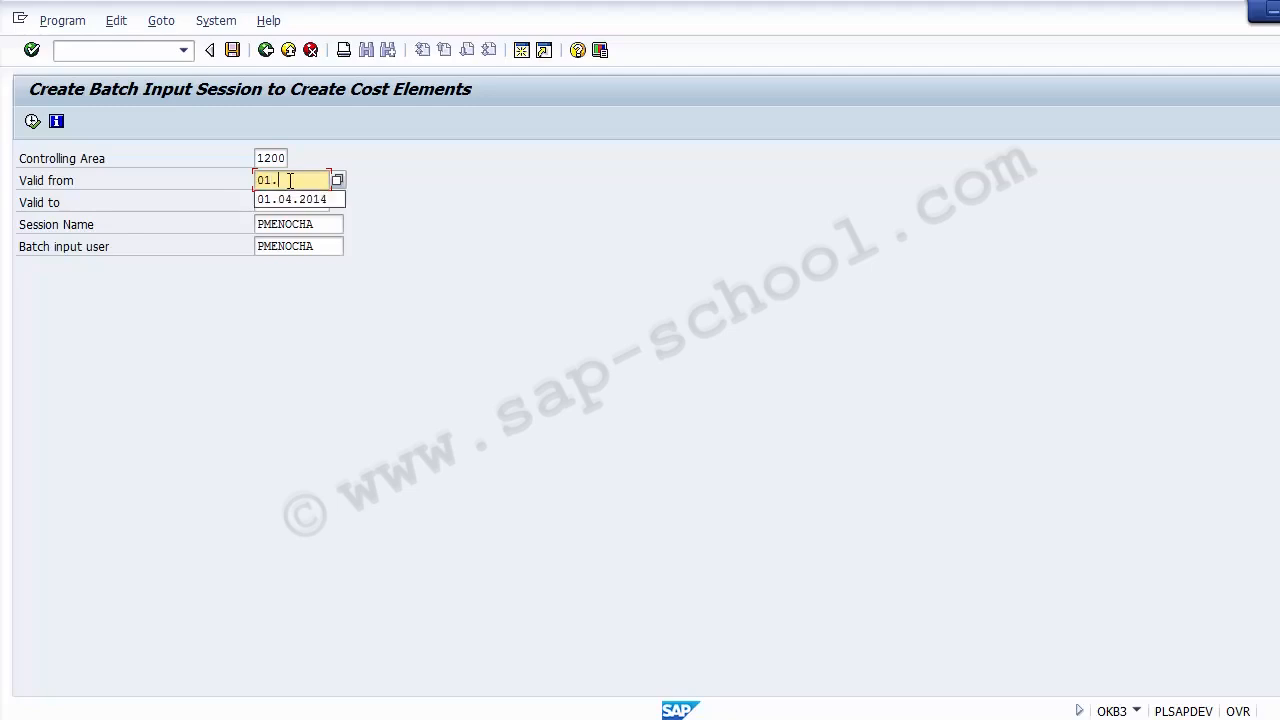
{"action": "type", "text": "04.2014"}
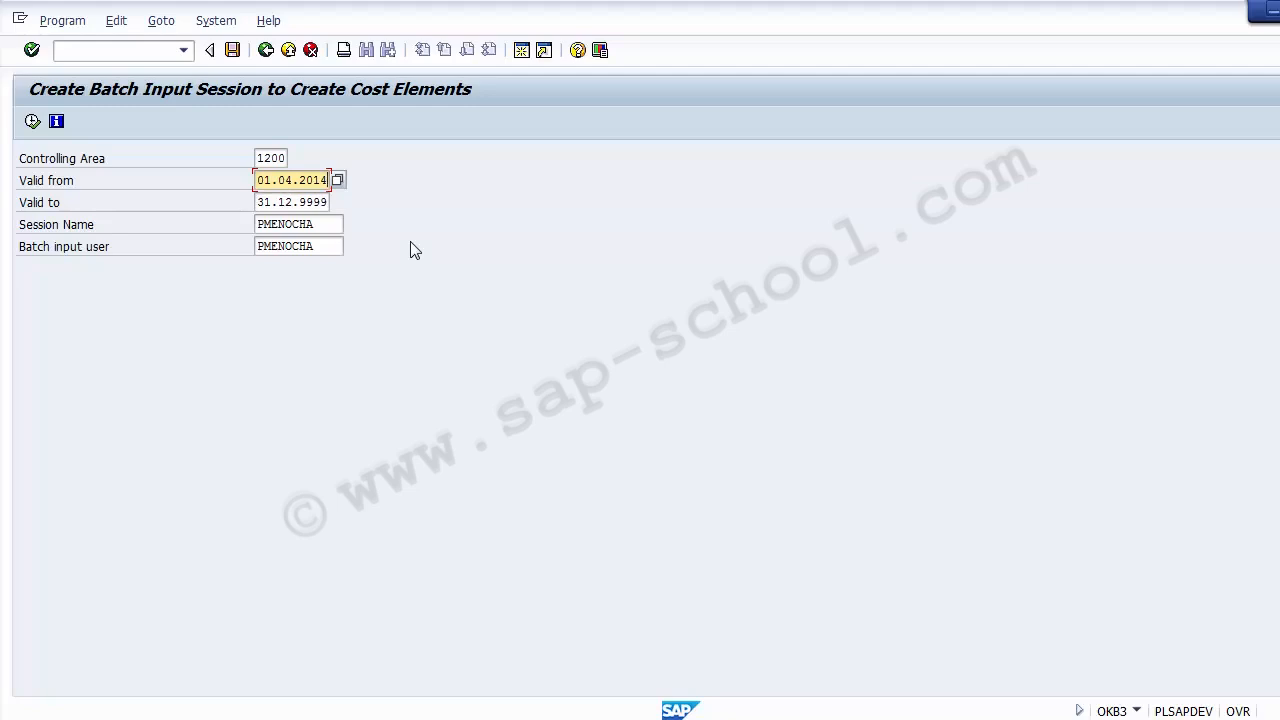
- Review the session name, batch input user and other parameters, and execute the batch input session creation
{"action": "left_click", "coordinate": [333, 225]}
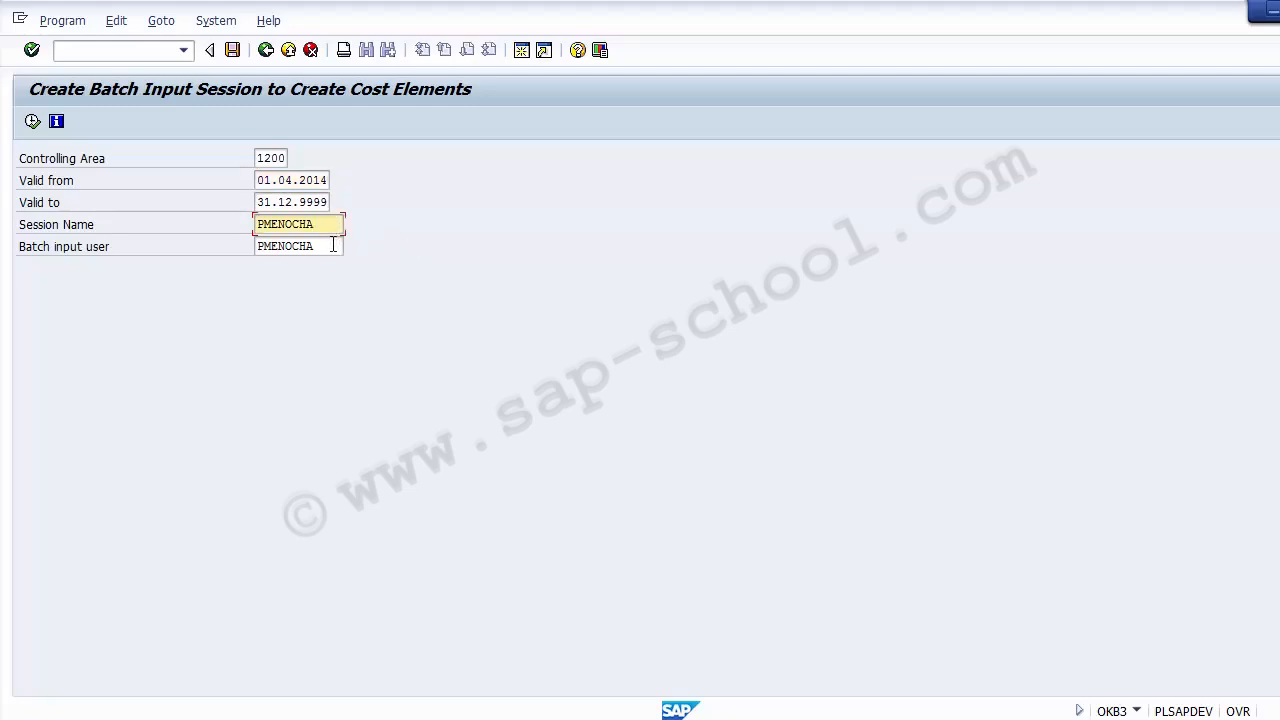
{"action": "left_click", "coordinate": [333, 246]}
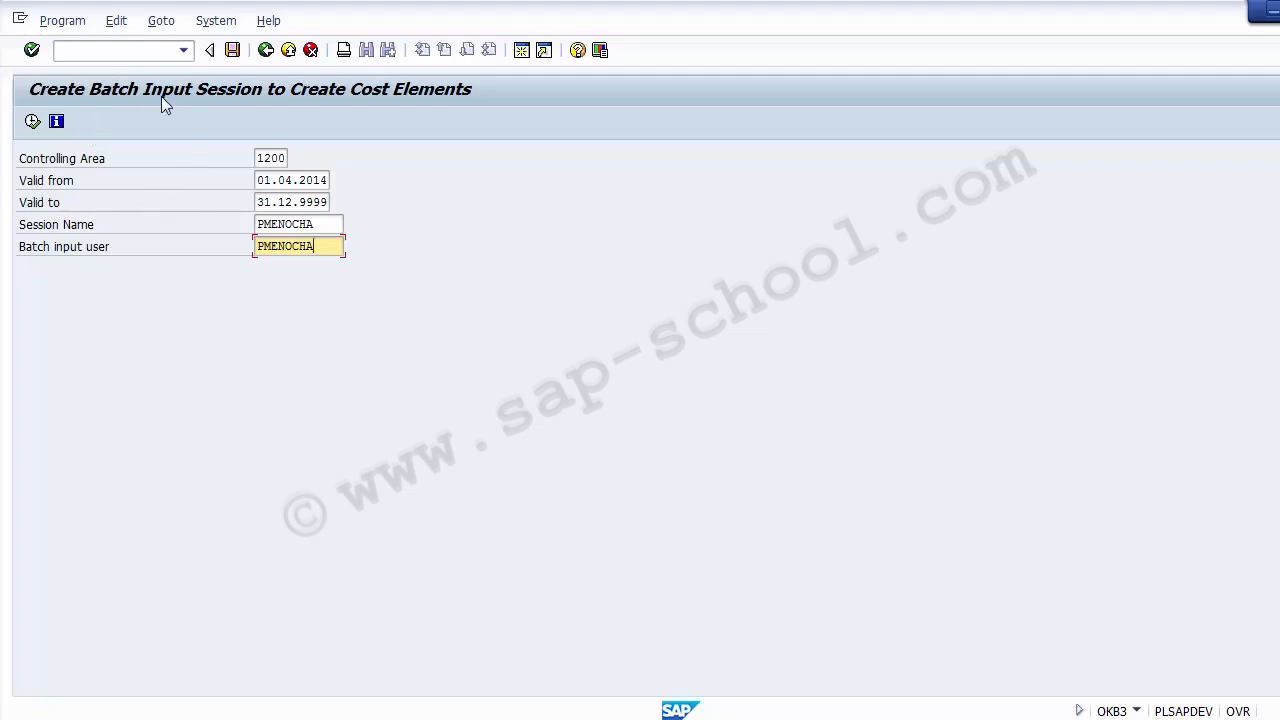
{"action": "left_click", "coordinate": [262, 157]}
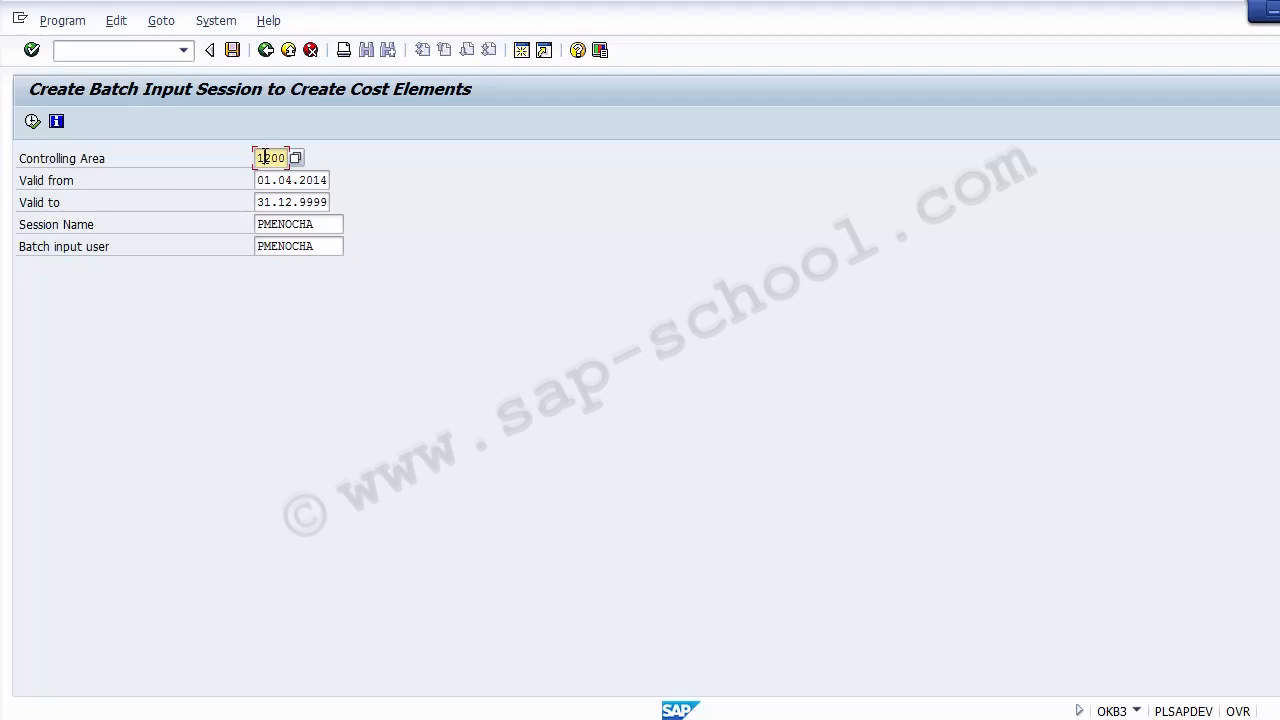
{"action": "key", "text": "Tab"}
{"action": "key", "text": "Tab"}
{"action": "key", "text": "Tab"}
{"action": "key", "text": "Tab"}
{"action": "key", "text": "Tab"}
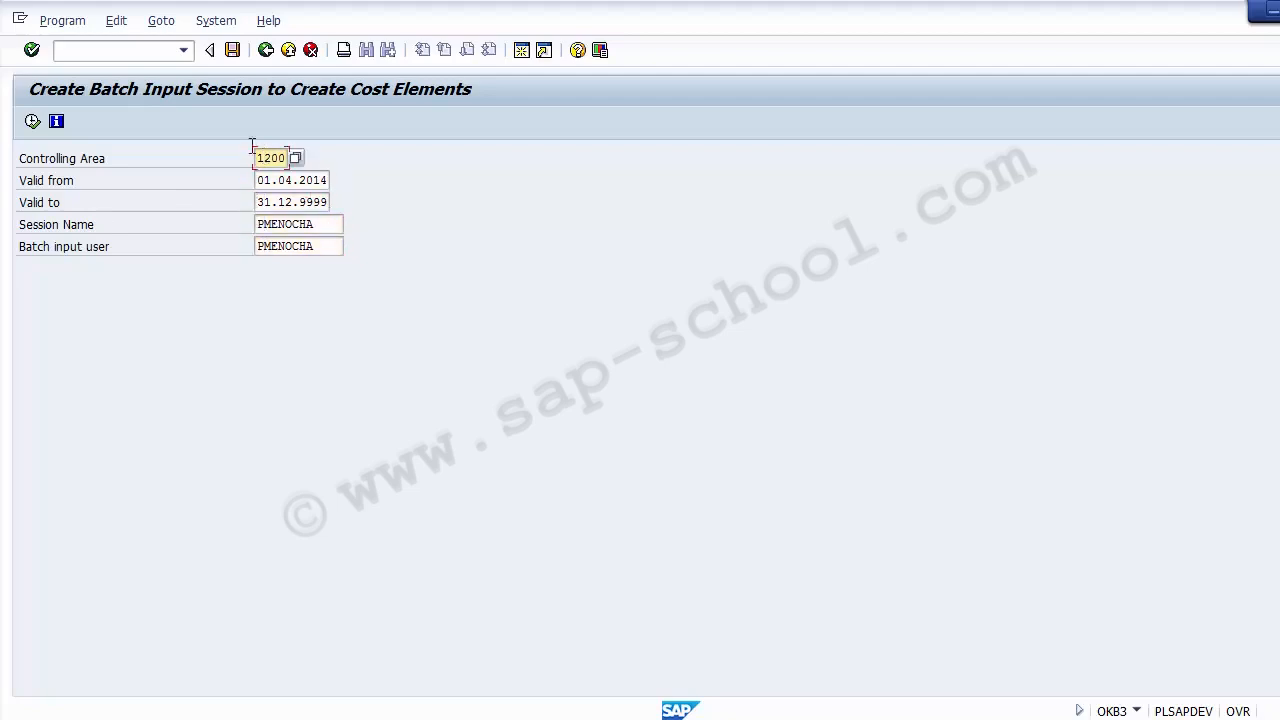
{"action": "left_click", "coordinate": [33, 122]}
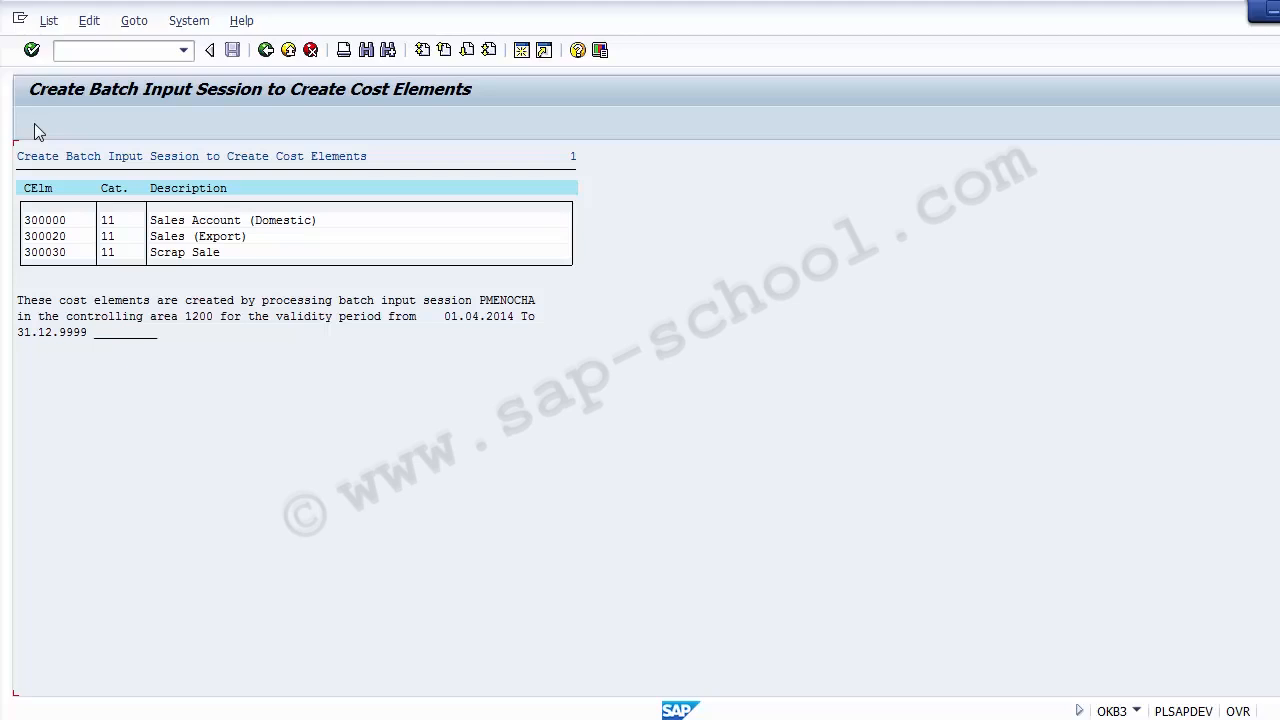
- Examine the listed cost elements with their categories and descriptions, and return to the implementation guide
{"action": "left_click", "coordinate": [41, 189]}
{"action": "left_click", "coordinate": [60, 222]}
{"action": "left_click", "coordinate": [62, 236]}
{"action": "left_click", "coordinate": [64, 253]}
{"action": "left_click", "coordinate": [124, 220]}
{"action": "left_click", "coordinate": [132, 252]}
{"action": "left_click", "coordinate": [135, 223]}
{"action": "left_click", "coordinate": [266, 52]}
{"action": "left_click", "coordinate": [288, 55]}
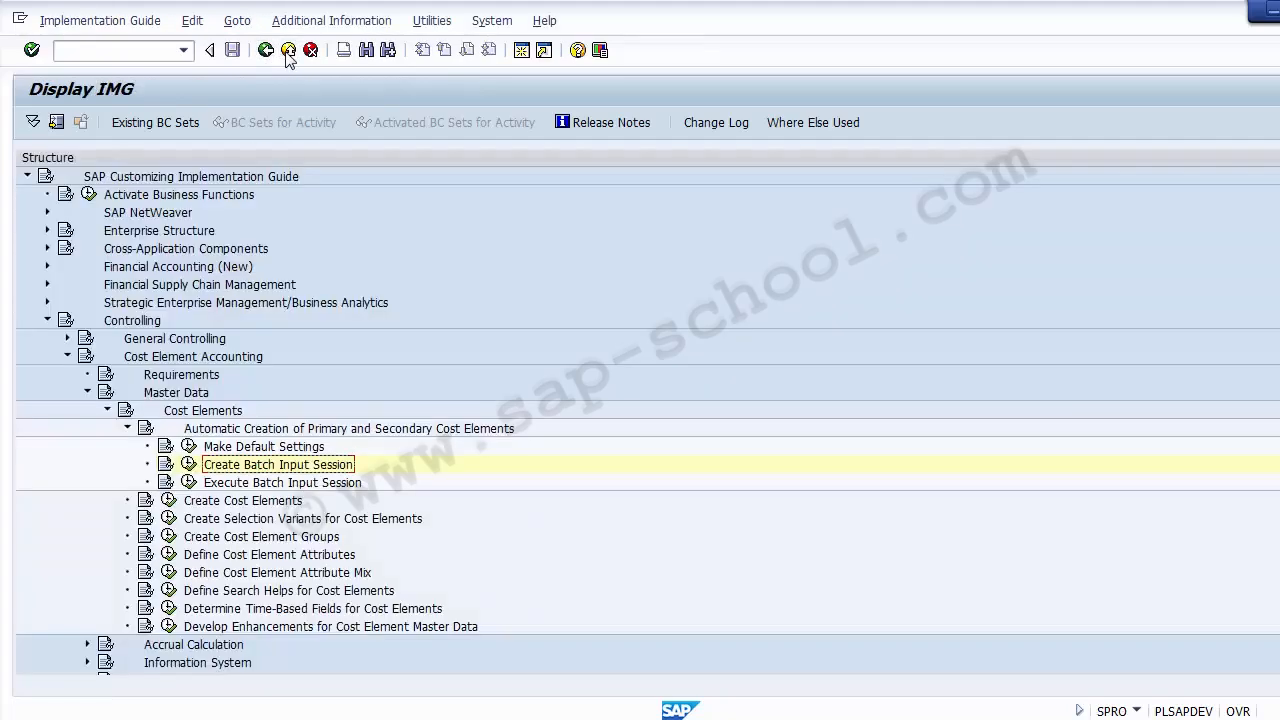
- Look up the transaction code for executing the batch input session on the PowerPoint slide and return to SAP
{"action": "left_click", "coordinate": [441, 719]}
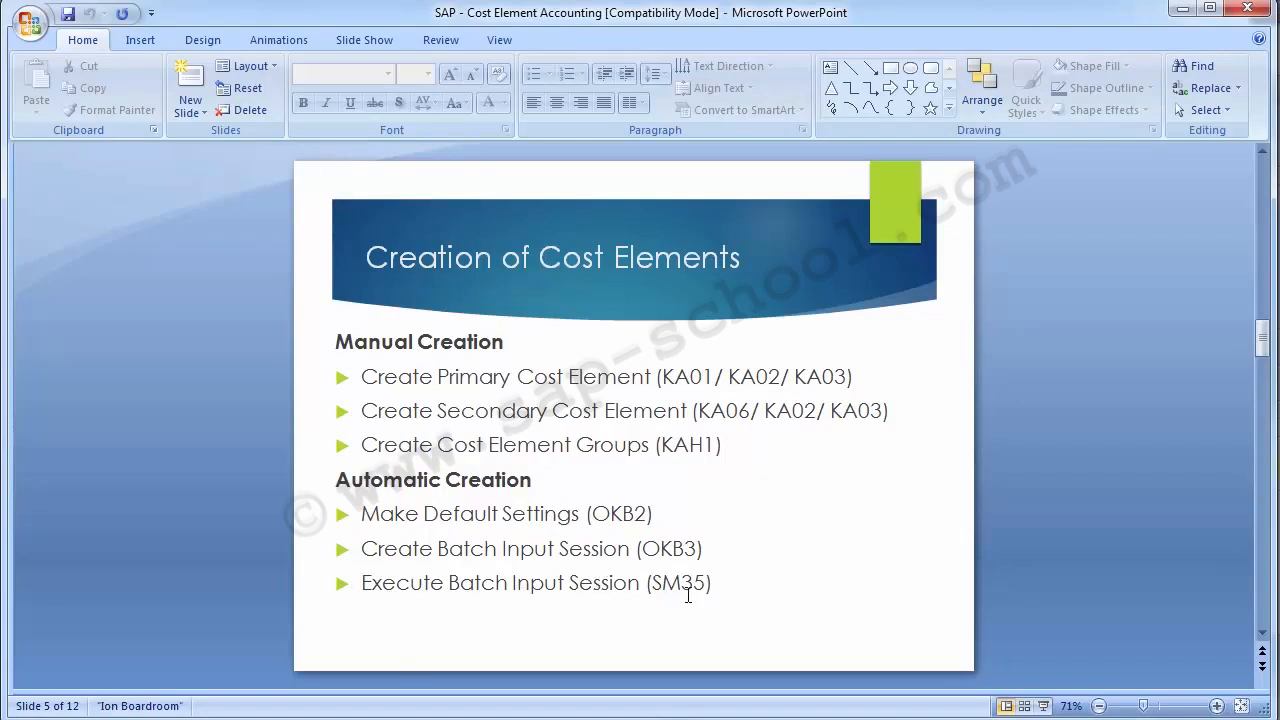
{"action": "mouse_move", "coordinate": [578, 715]}
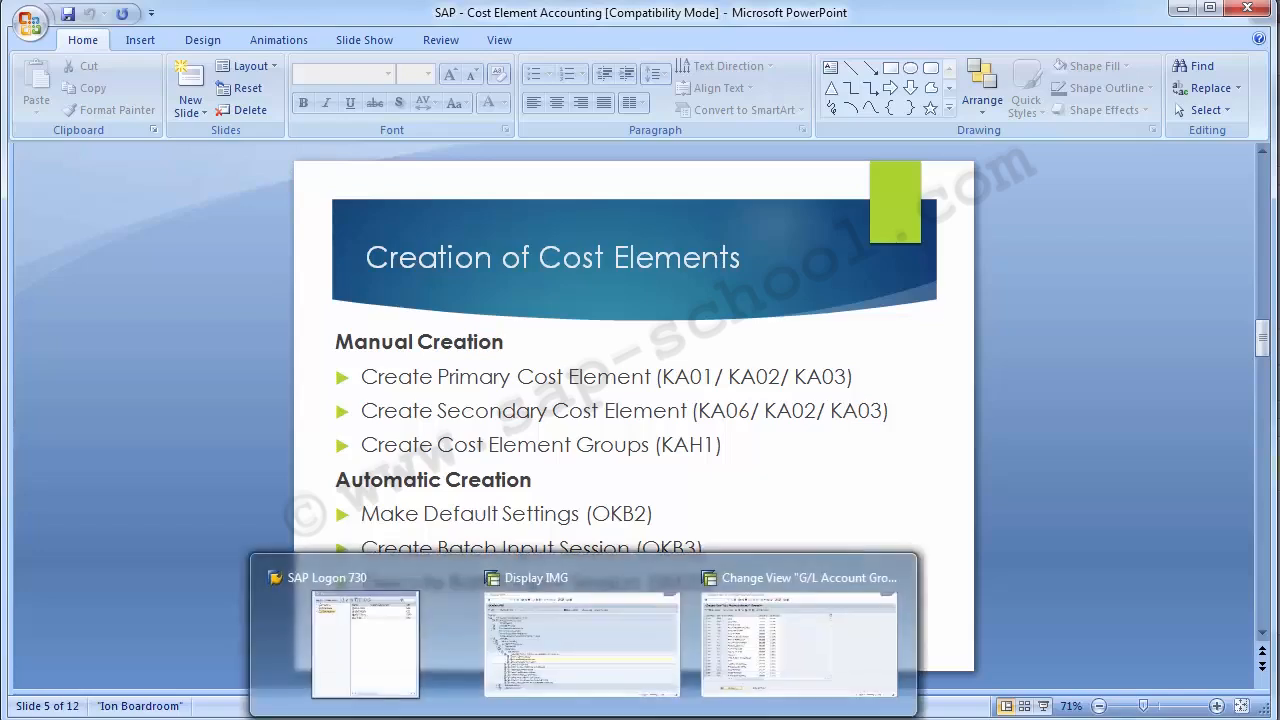
{"action": "left_click", "coordinate": [578, 669]}
- Open the Execute Batch Input Session activity in the implementation guide
{"action": "left_click", "coordinate": [300, 450]}
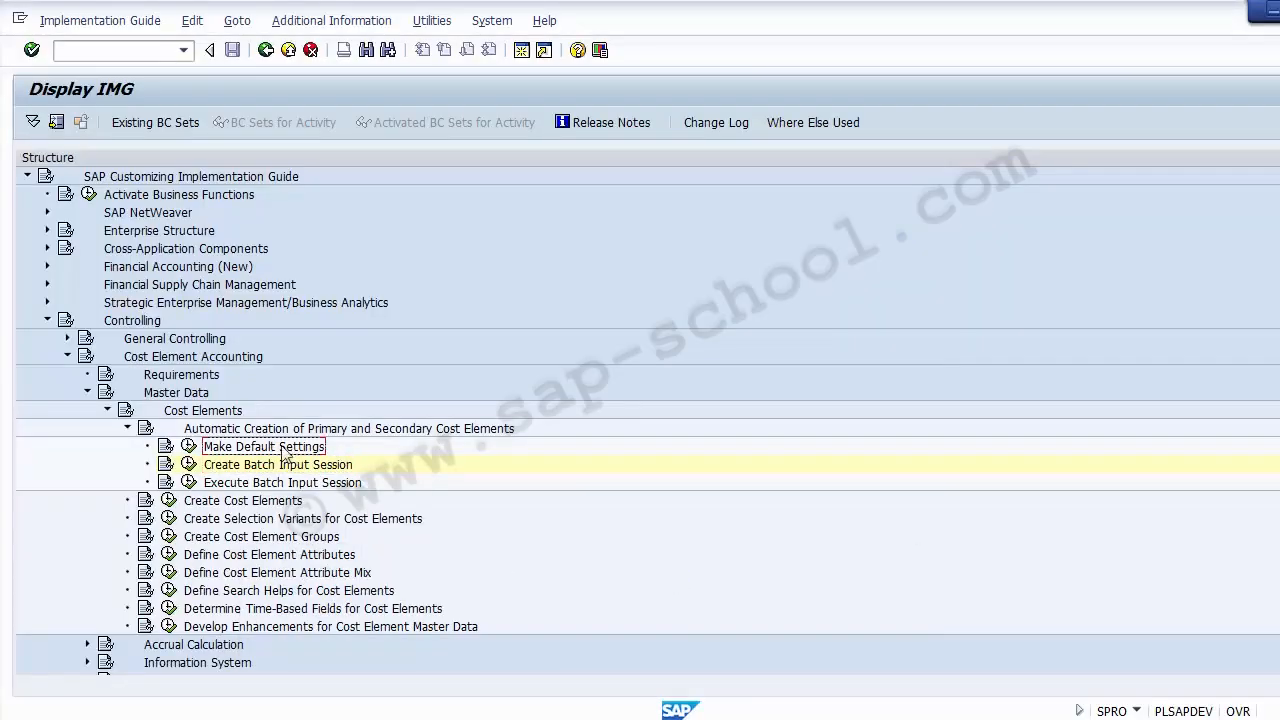
{"action": "left_click", "coordinate": [240, 485]}
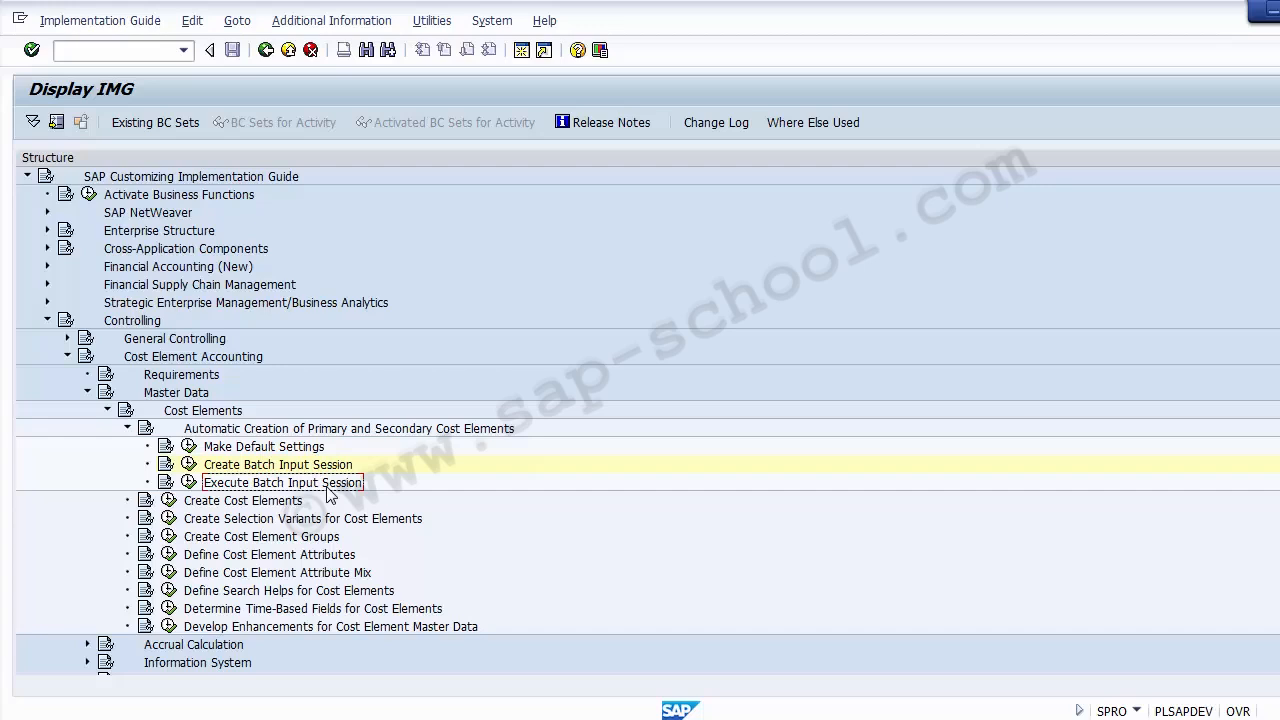
{"action": "left_click", "coordinate": [189, 483]}
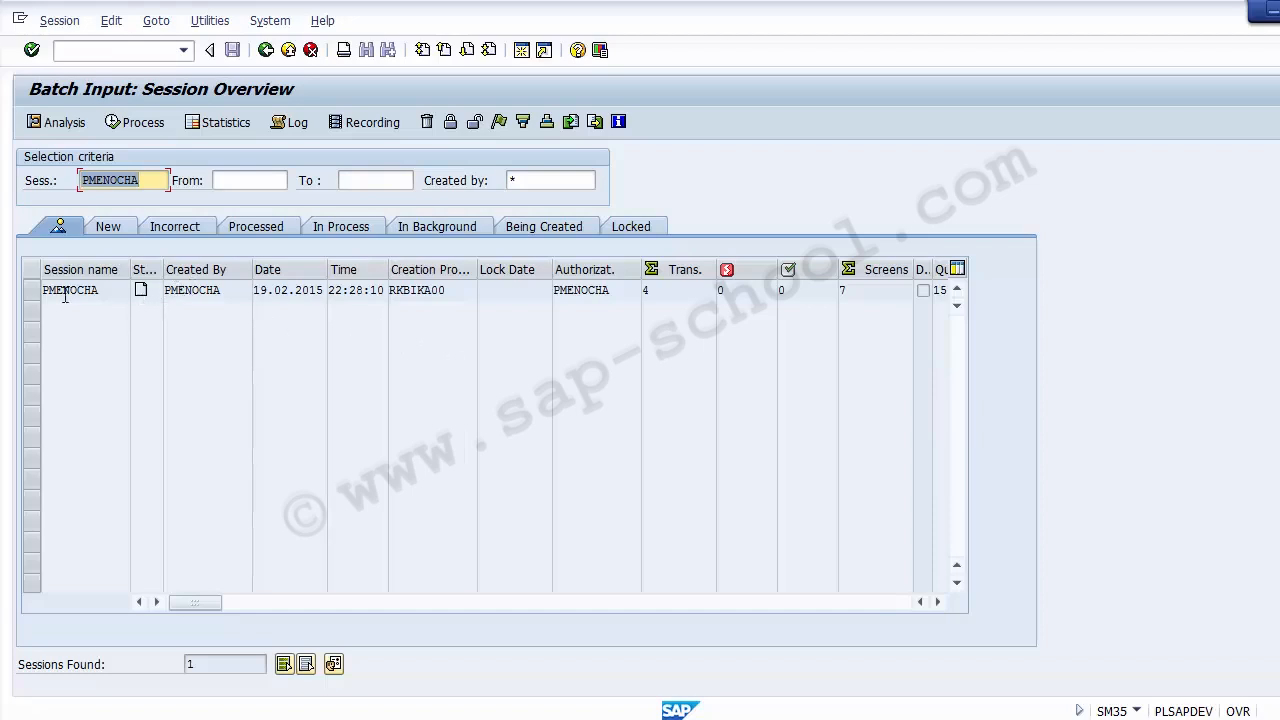
- Select the listed batch input session, go through its processing modes and process the session
{"action": "left_click", "coordinate": [35, 296]}
{"action": "left_click", "coordinate": [35, 296]}
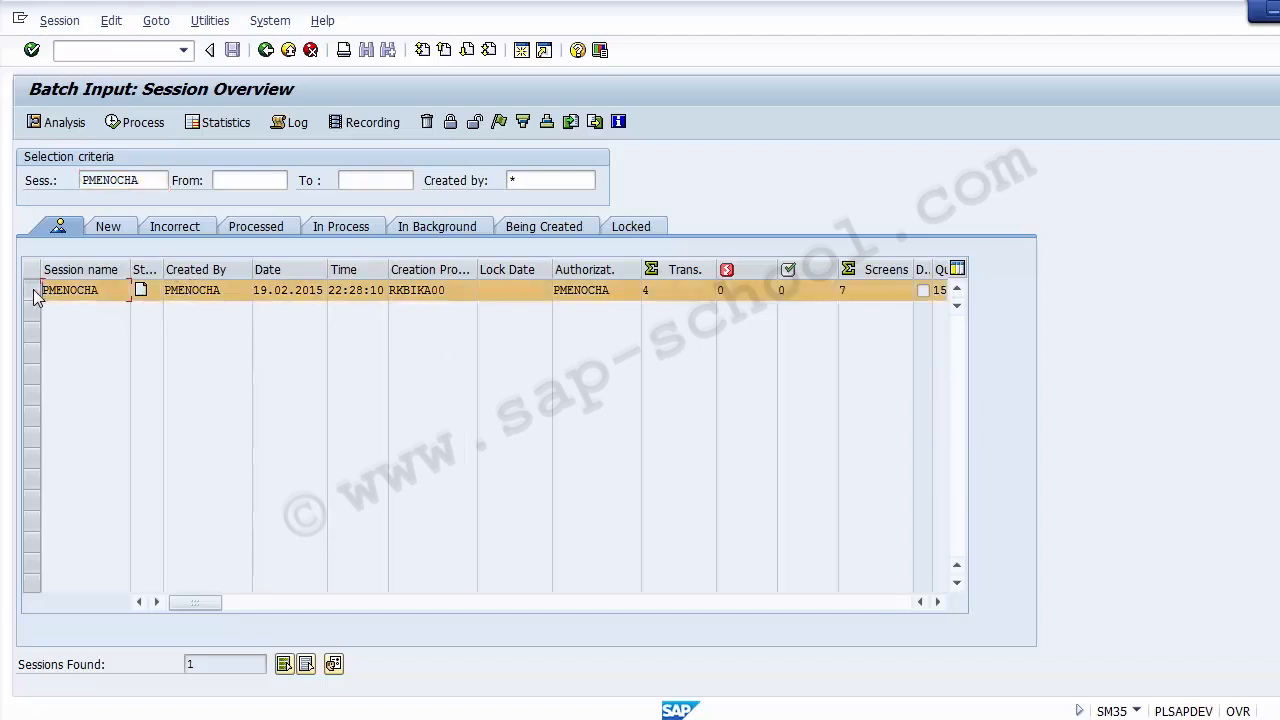
{"action": "left_click", "coordinate": [35, 296]}
{"action": "left_click", "coordinate": [35, 296]}
{"action": "left_click", "coordinate": [136, 124]}
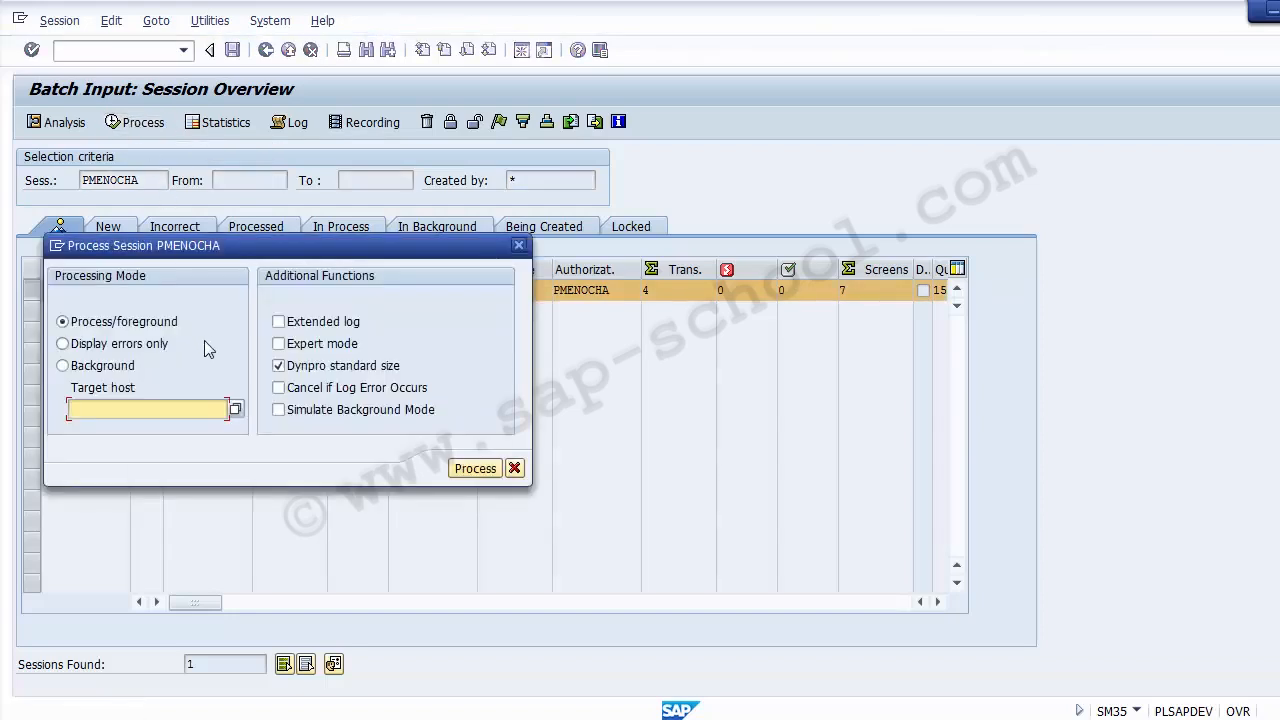
{"action": "left_click", "coordinate": [172, 329]}
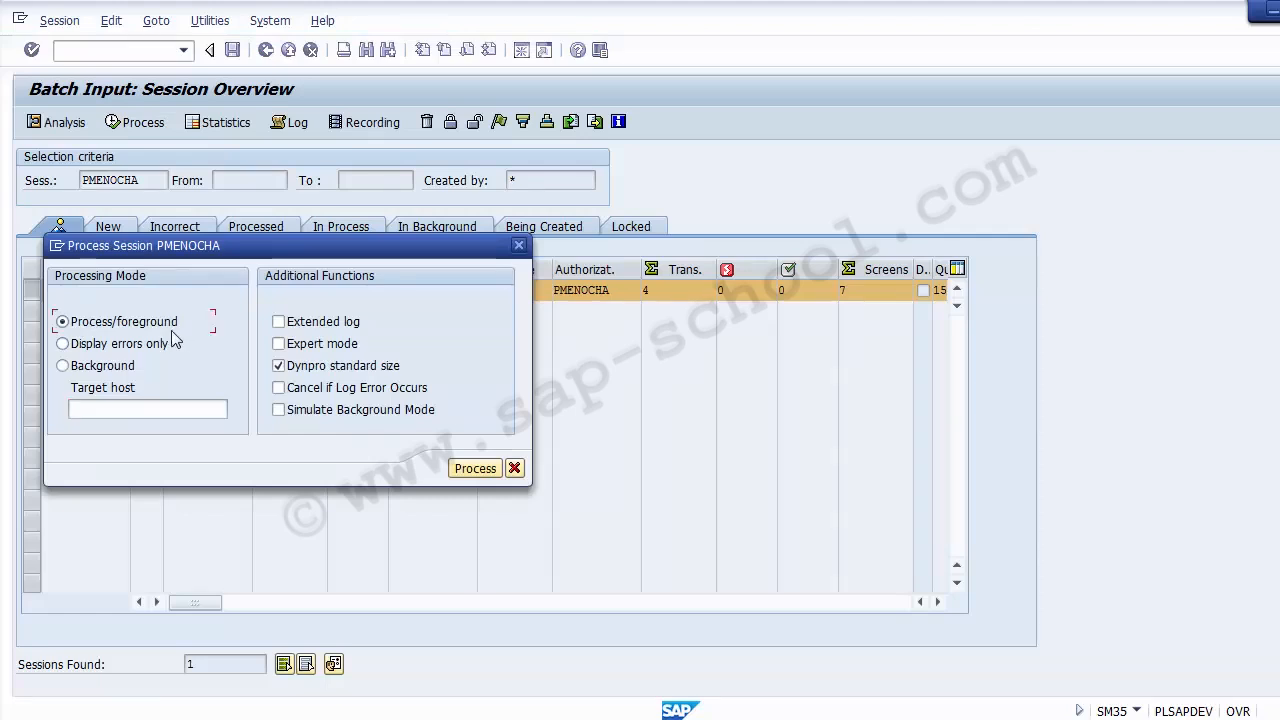
{"action": "left_click", "coordinate": [122, 370]}
{"action": "left_click", "coordinate": [474, 470]}
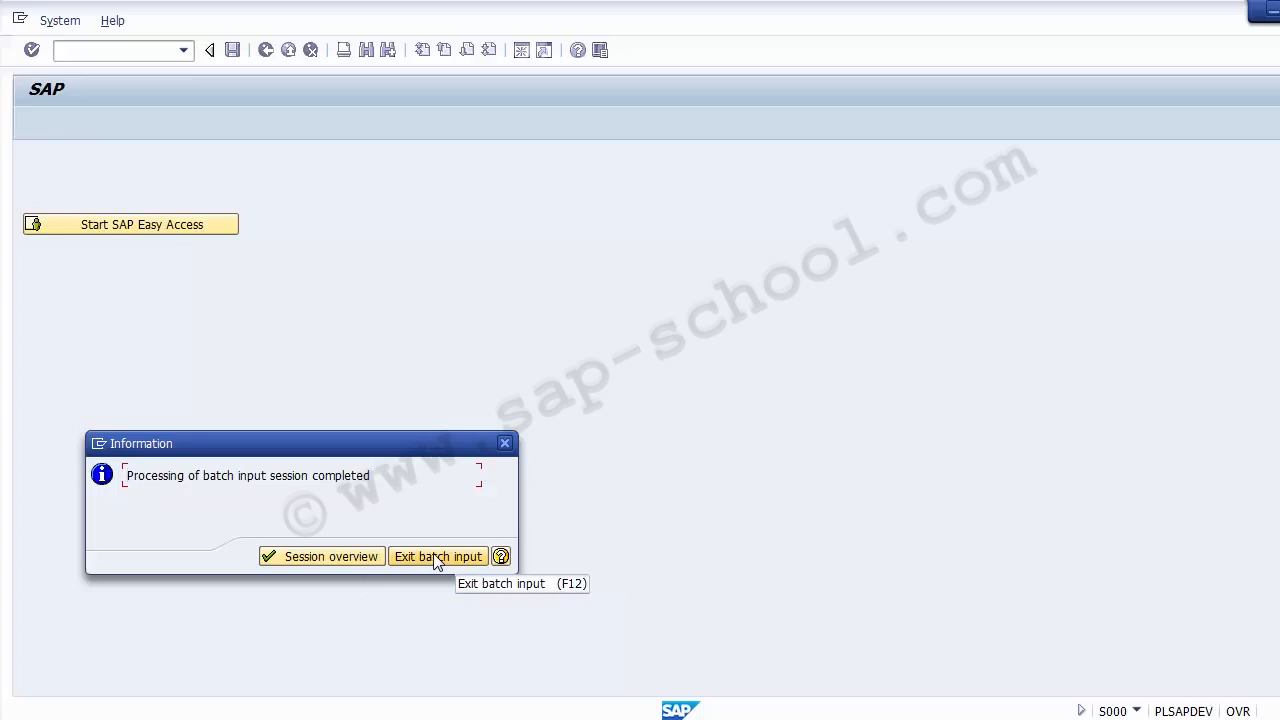
- Return to the session overview and check the processed session's creator, date, time and creation program
{"action": "left_click", "coordinate": [331, 560]}
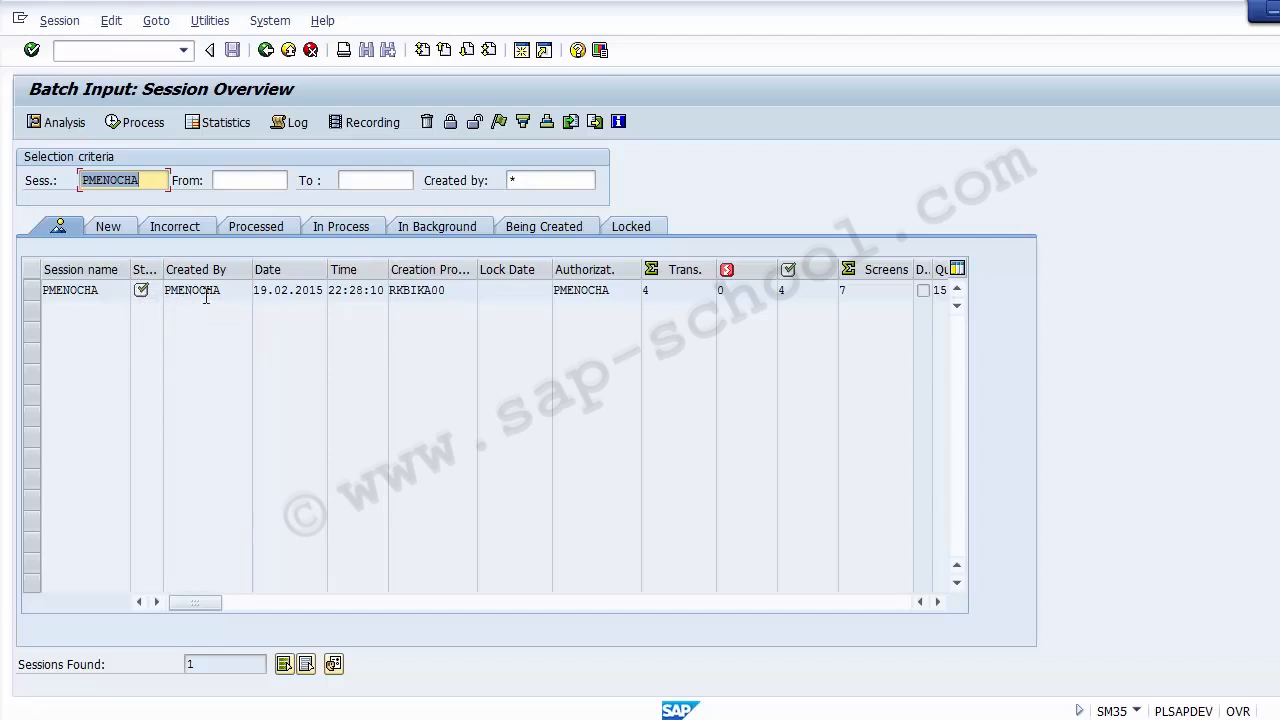
{"action": "left_click_drag", "start_coordinate": [230, 291], "coordinate": [177, 283]}
{"action": "left_click_drag", "start_coordinate": [261, 292], "coordinate": [457, 296]}
{"action": "left_click", "coordinate": [459, 296]}
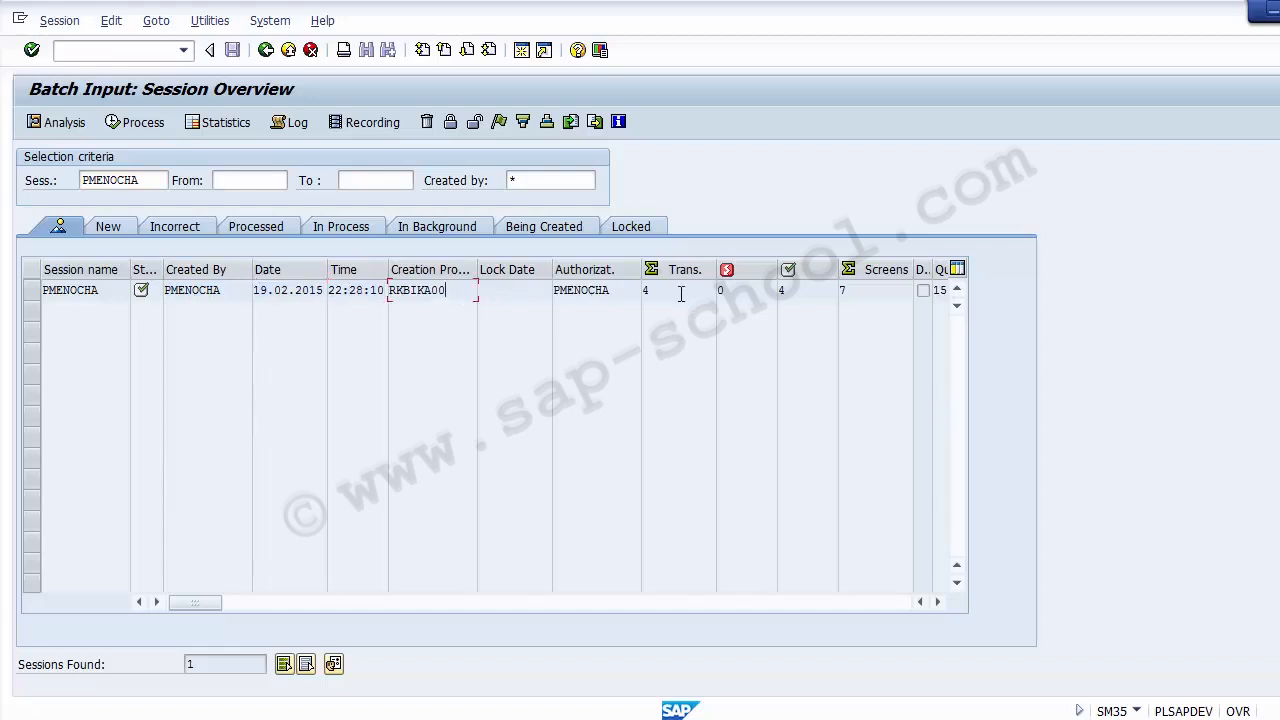
- Check the processed session's transaction, error and processed counts and its lock date in the session overview
{"action": "left_click", "coordinate": [643, 292]}
{"action": "left_click", "coordinate": [725, 291]}
{"action": "left_click", "coordinate": [777, 291]}
{"action": "left_click", "coordinate": [484, 290]}
- Open the processed session's log and examine its processing statistics for transactions read and transactions processed
{"action": "left_click", "coordinate": [36, 290]}
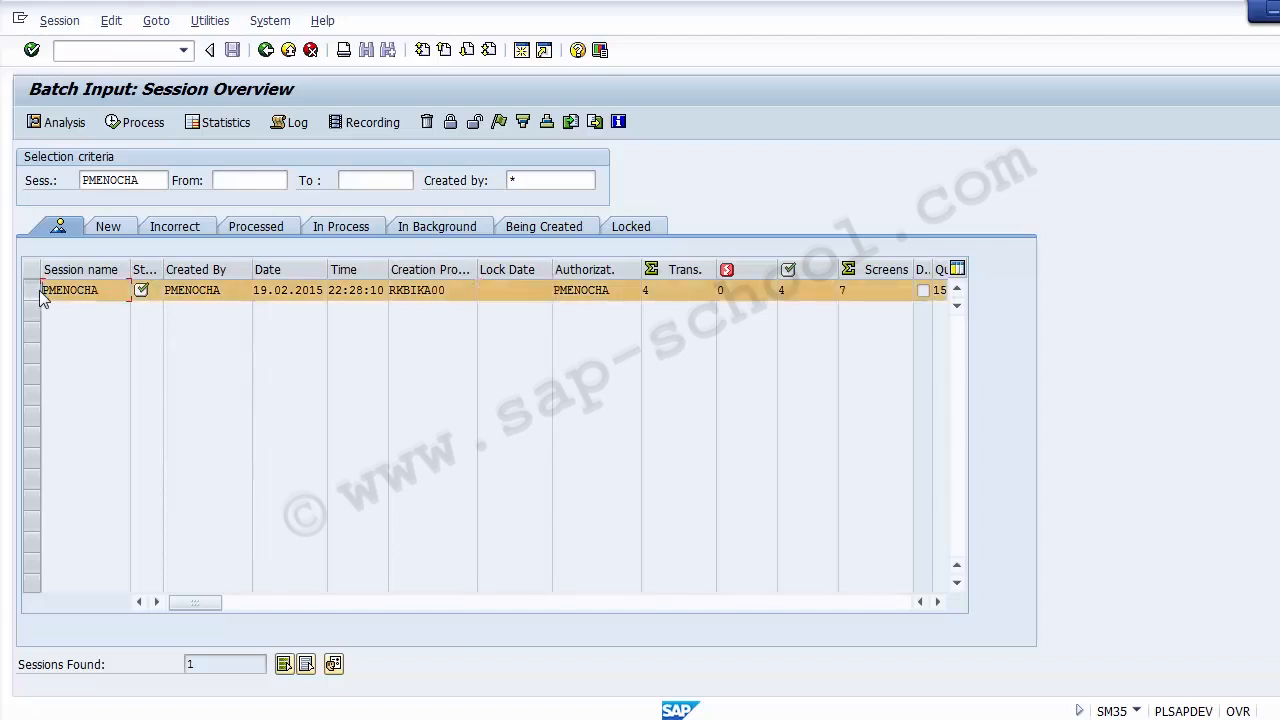
{"action": "left_click", "coordinate": [281, 124]}
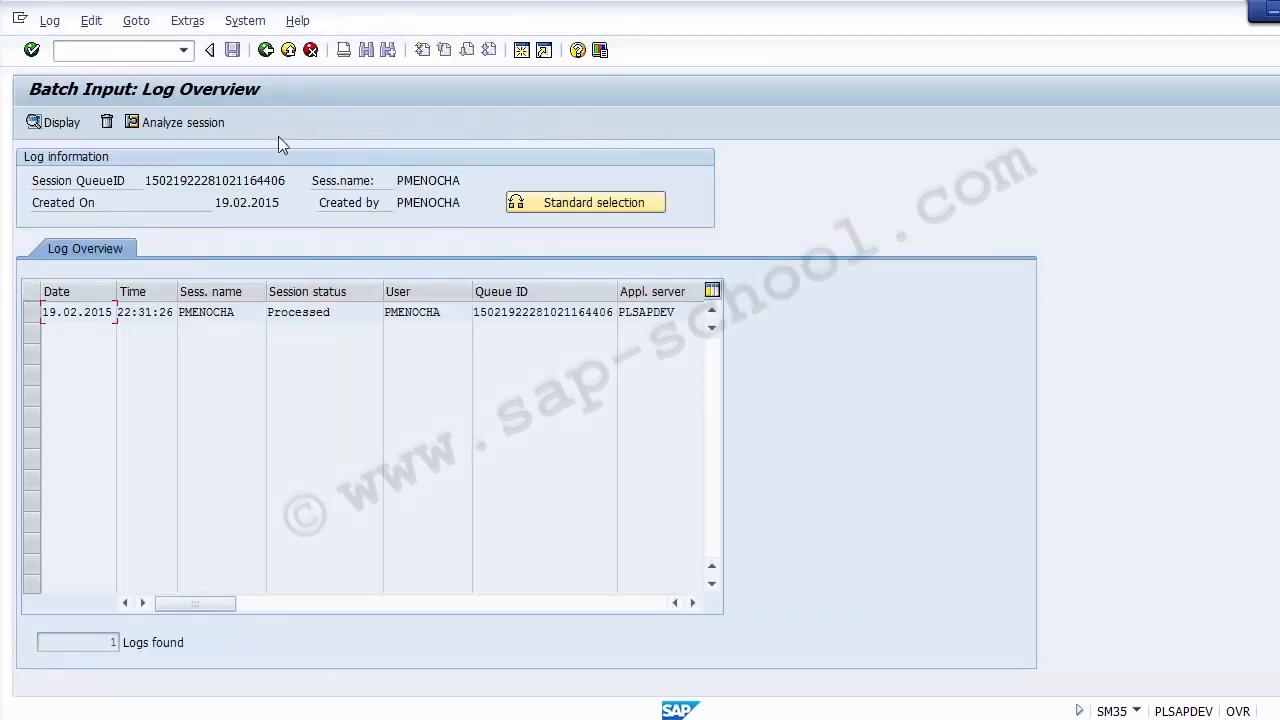
{"action": "left_click", "coordinate": [200, 310]}
{"action": "double_click", "coordinate": [200, 311]}
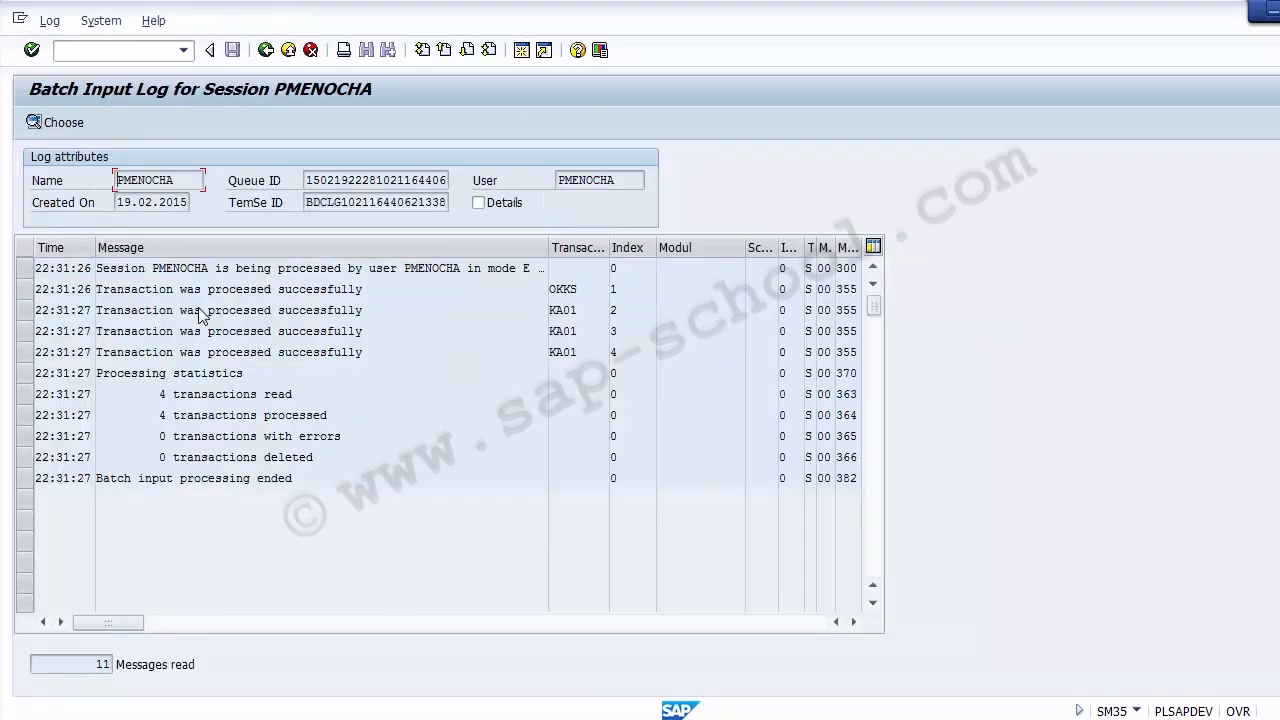
{"action": "left_click_drag", "start_coordinate": [158, 394], "coordinate": [310, 394]}
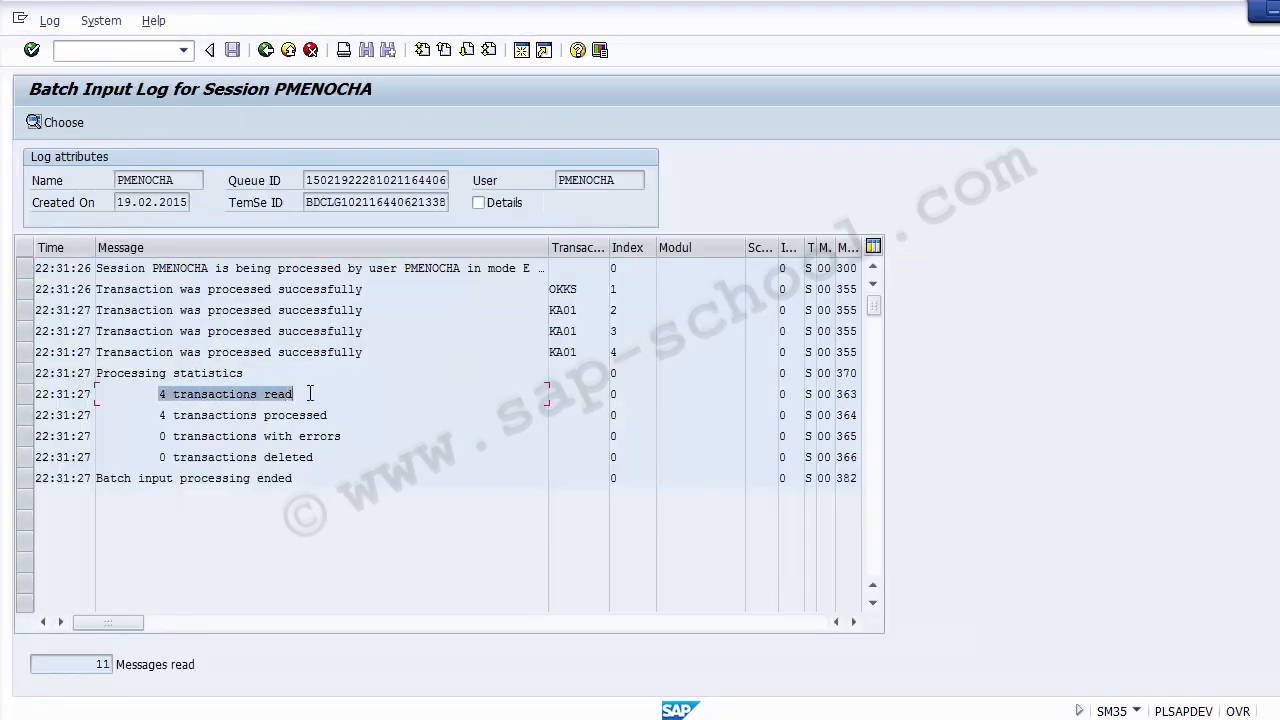
{"action": "left_click_drag", "start_coordinate": [154, 416], "coordinate": [356, 425]}
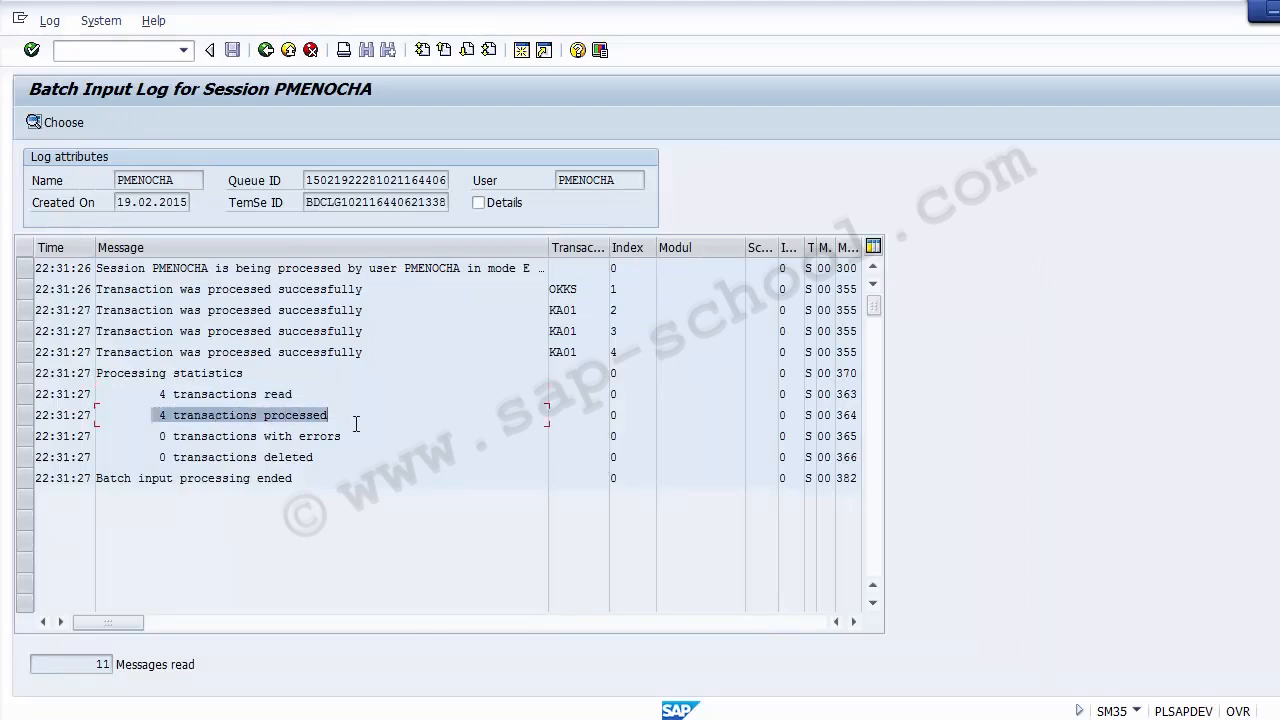
- Leave the batch input log and open the Display Cost Element transaction KA03
{"action": "left_click", "coordinate": [129, 44]}
{"action": "type", "text": "/n"}
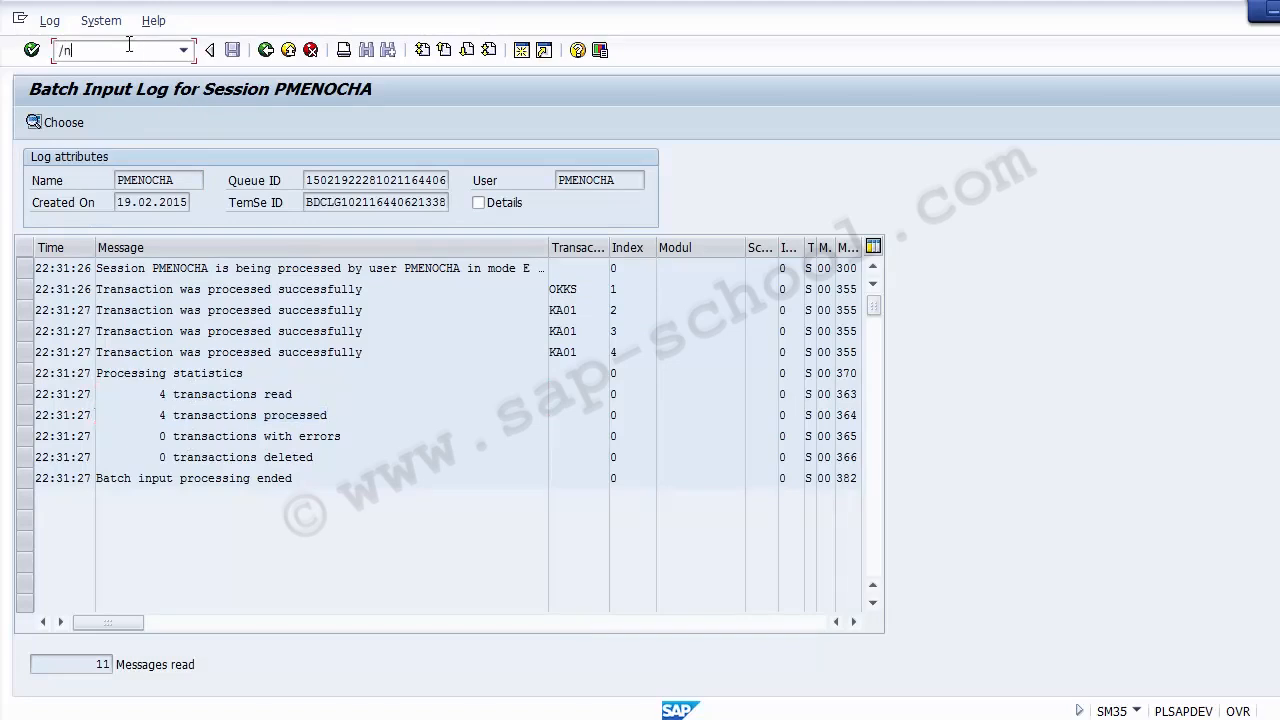
{"action": "key", "text": "Return"}
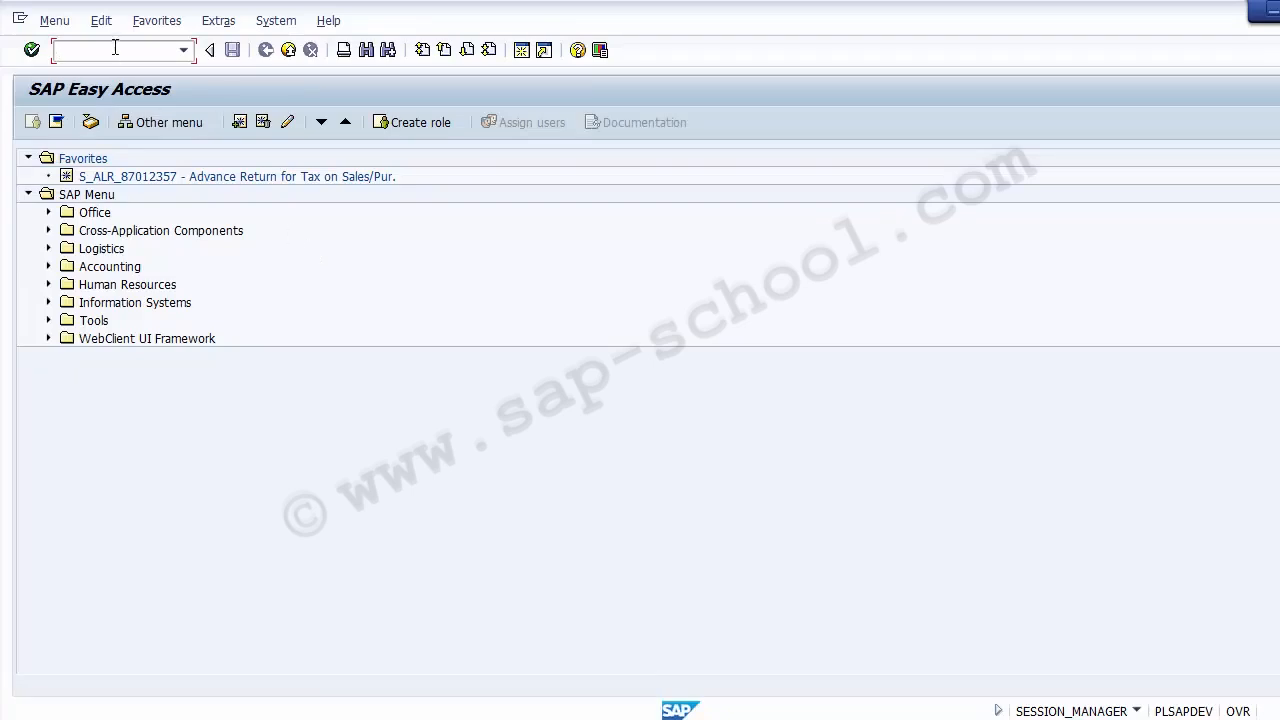
{"action": "type", "text": "KA03"}
{"action": "key", "text": "Return"}
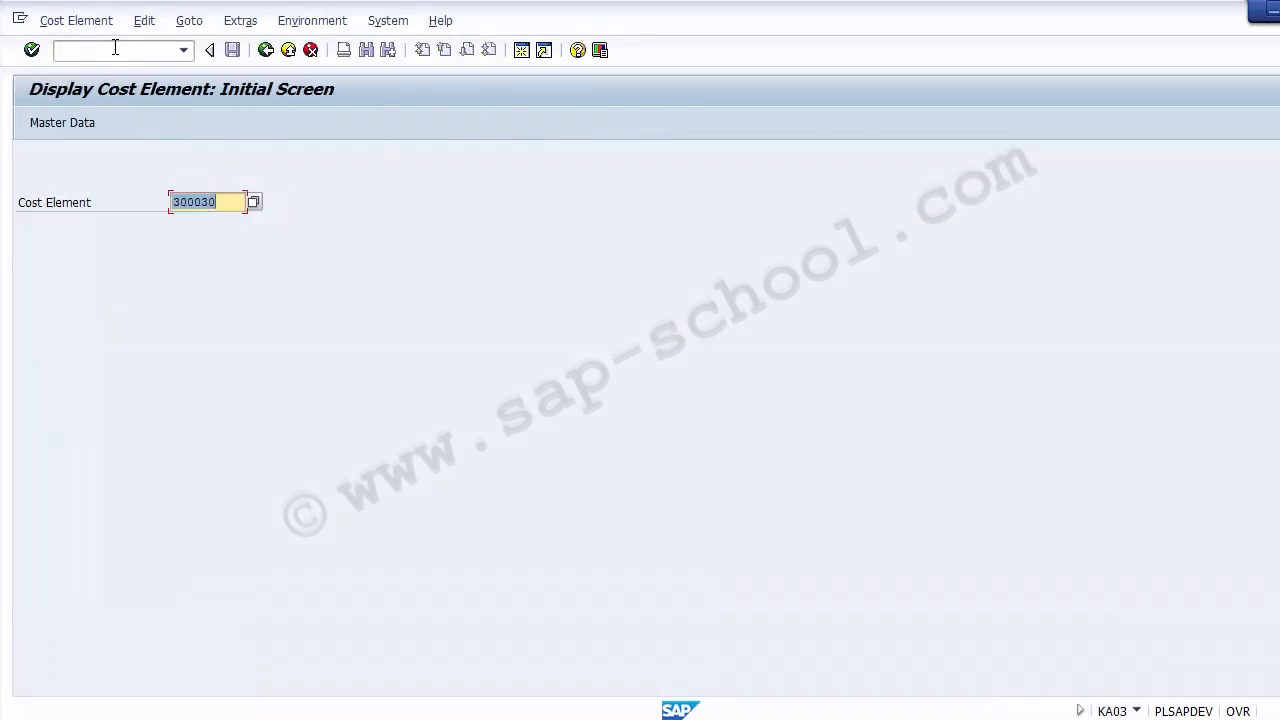
- Clear the cost element entry, list the available cost elements for chart of accounts 1000 and close the list
{"action": "key", "text": "Delete"}
{"action": "left_click", "coordinate": [254, 203]}
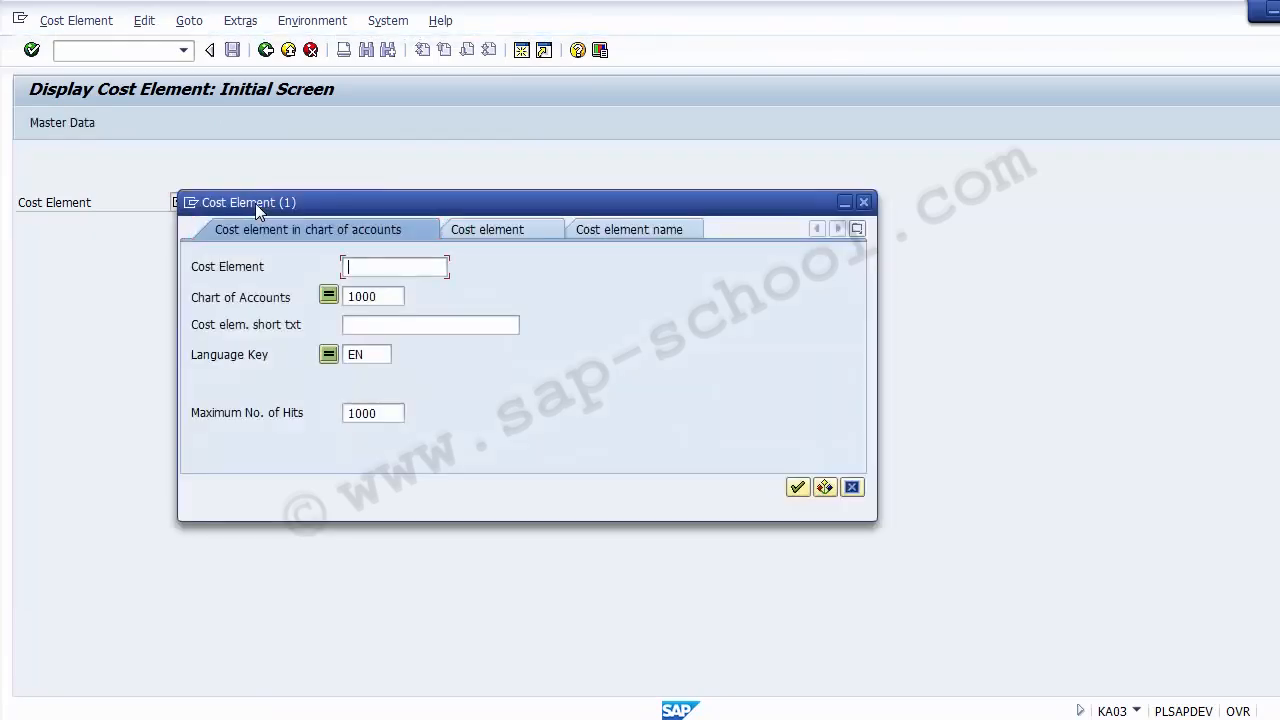
{"action": "key", "text": "Return"}
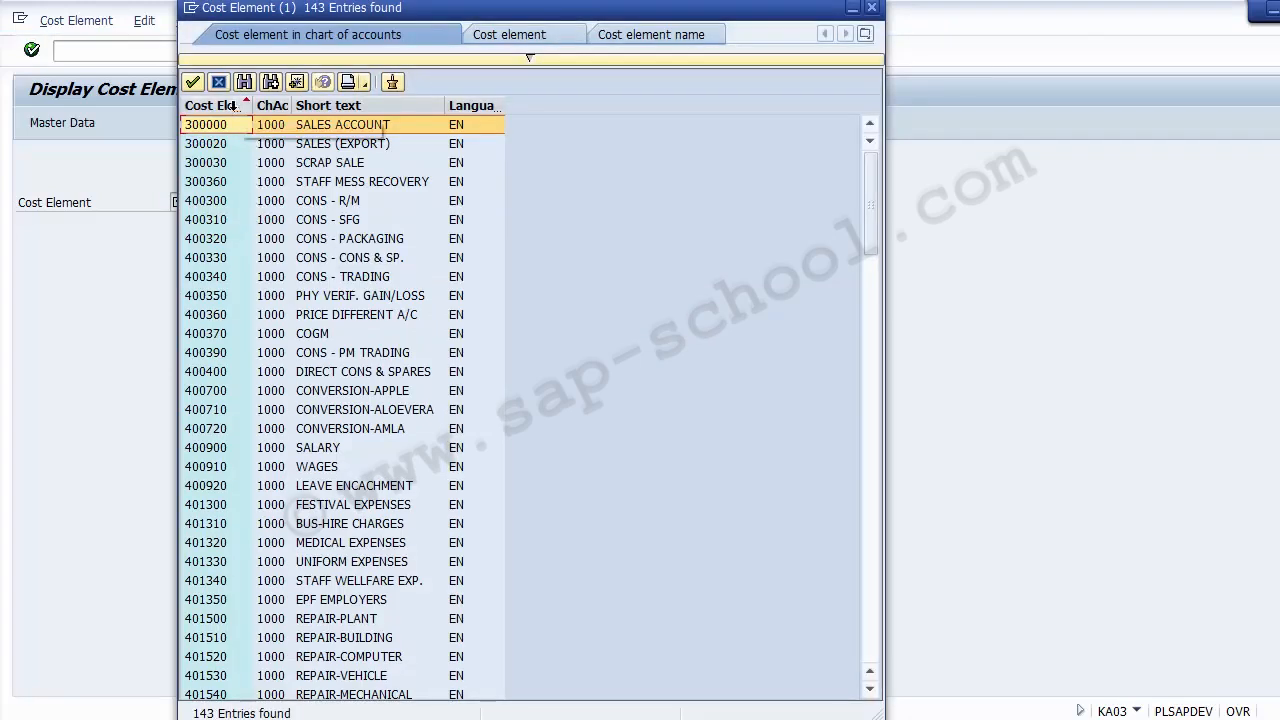
{"action": "left_click", "coordinate": [222, 84]}
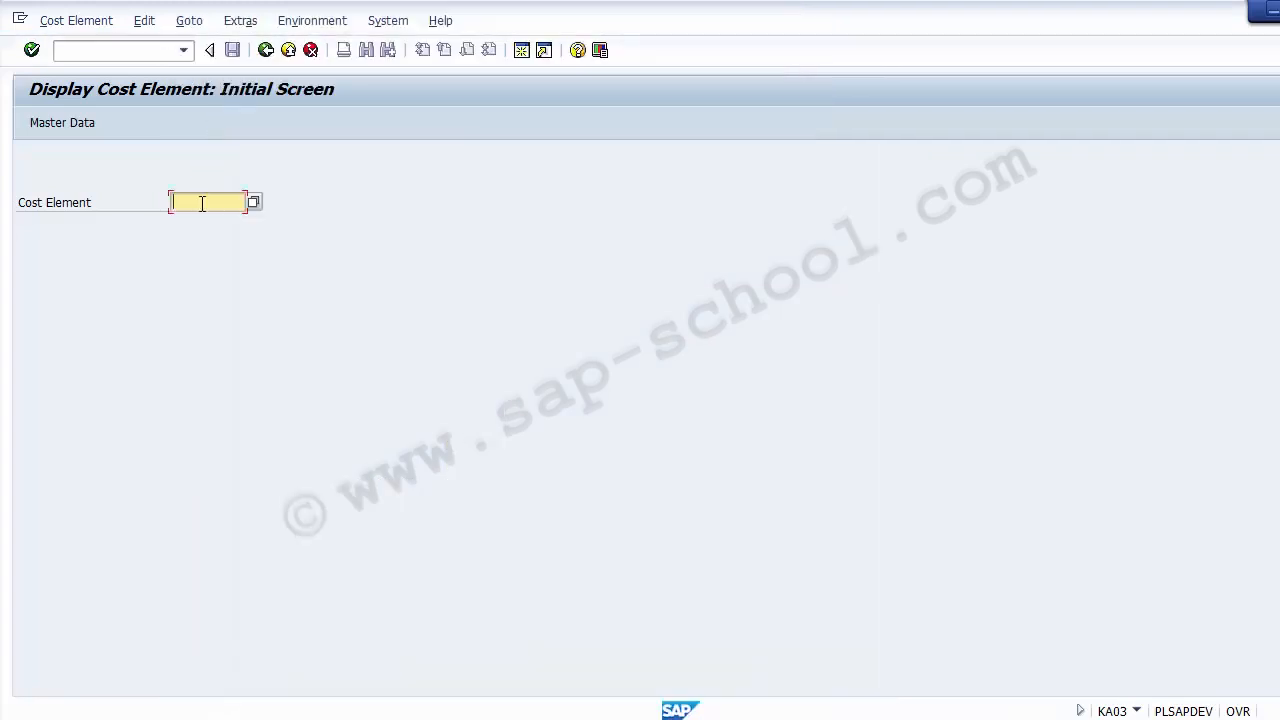
- Review the end of the cost element list and the search criteria for controlling area 1200, and return to SAP Easy Access
{"action": "key", "text": "F4"}
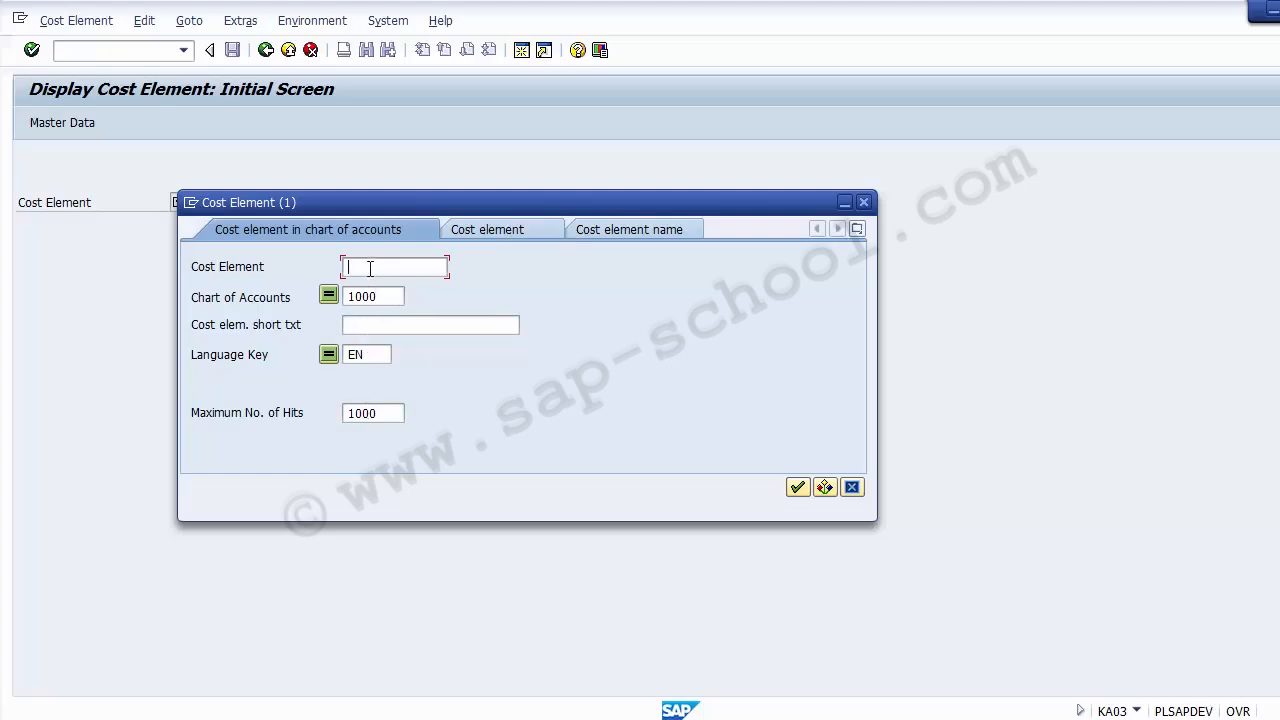
{"action": "key", "text": "Return"}
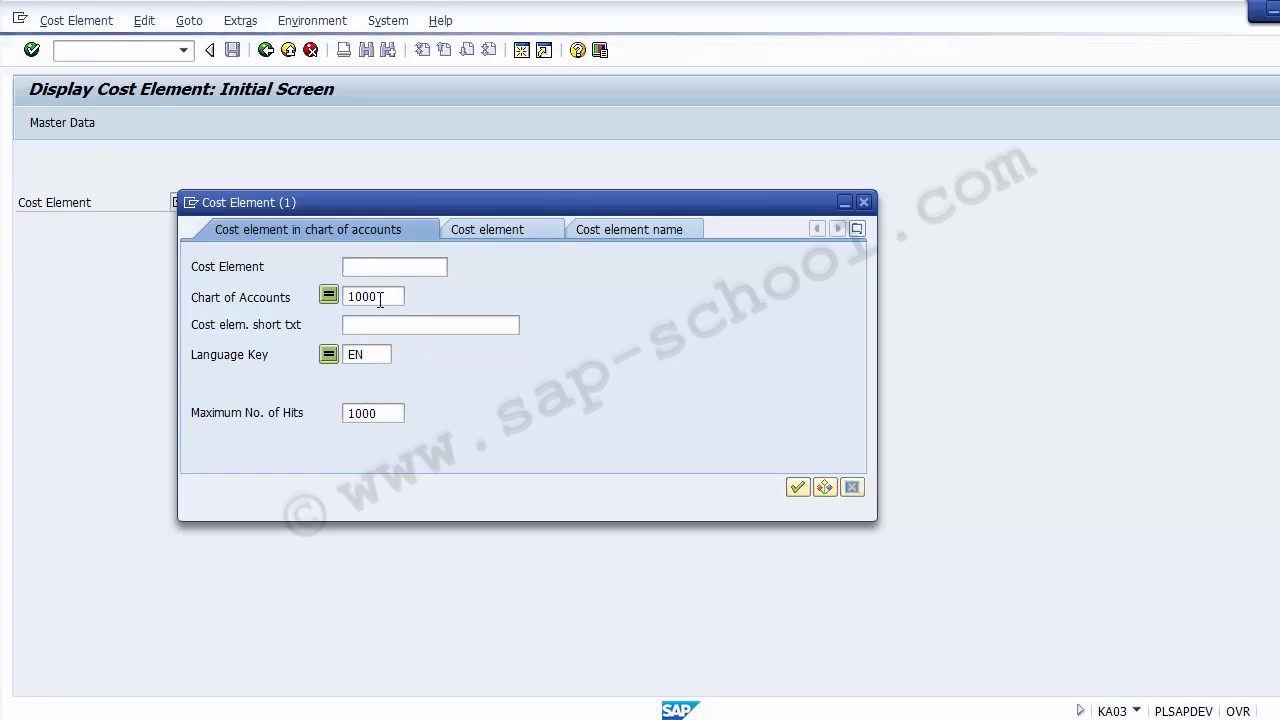
{"action": "key", "text": "Page_Down"}
{"action": "key", "text": "Page_Down"}
{"action": "key", "text": "Page_Down"}
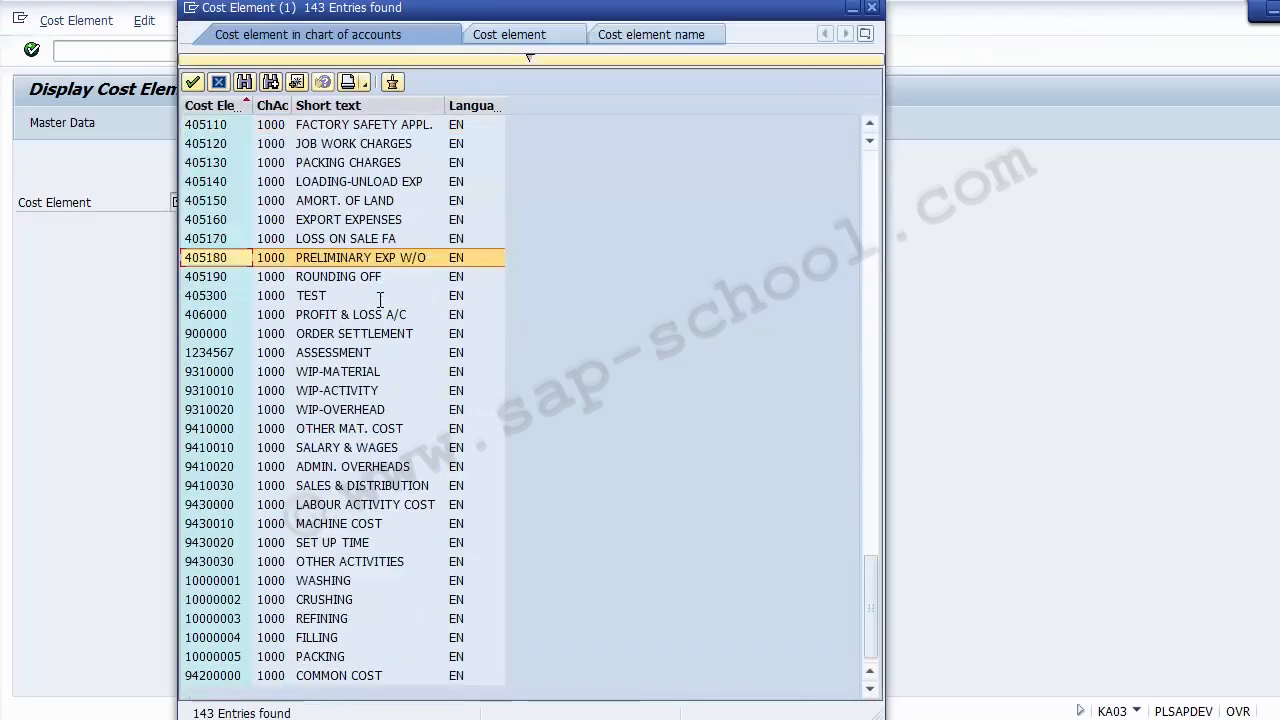
{"action": "left_click", "coordinate": [531, 34]}
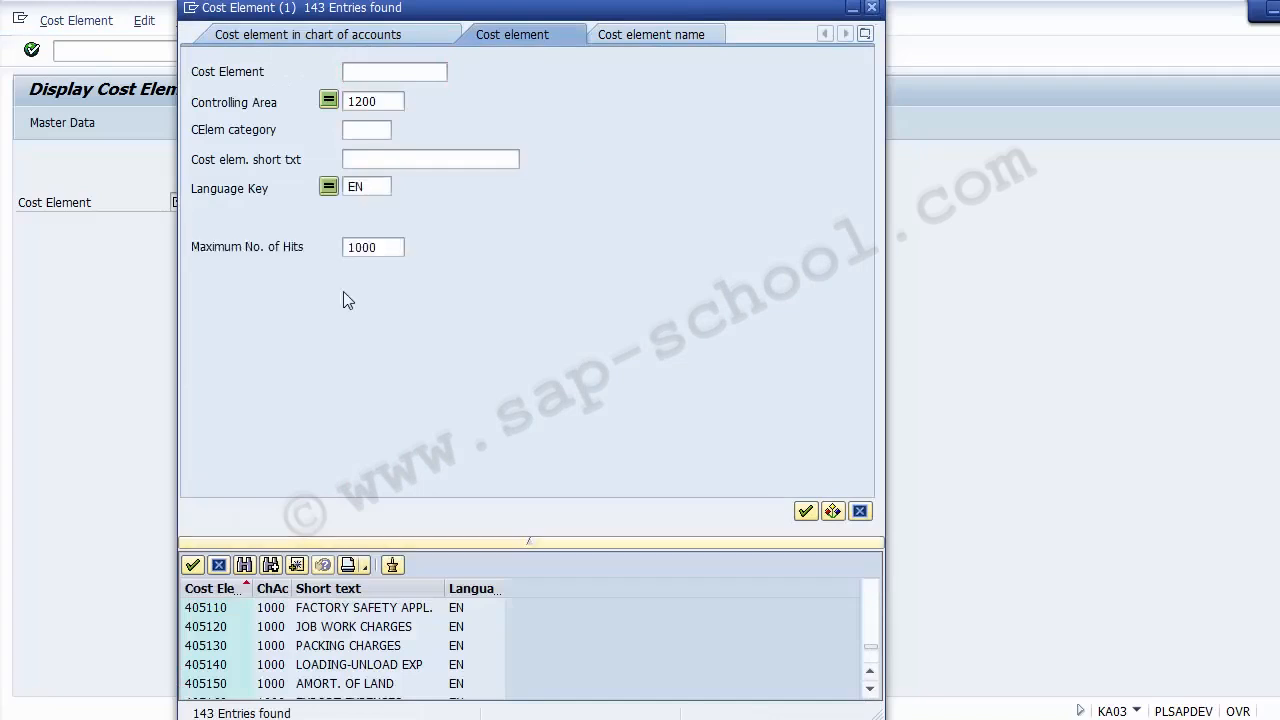
{"action": "key", "text": "Escape"}
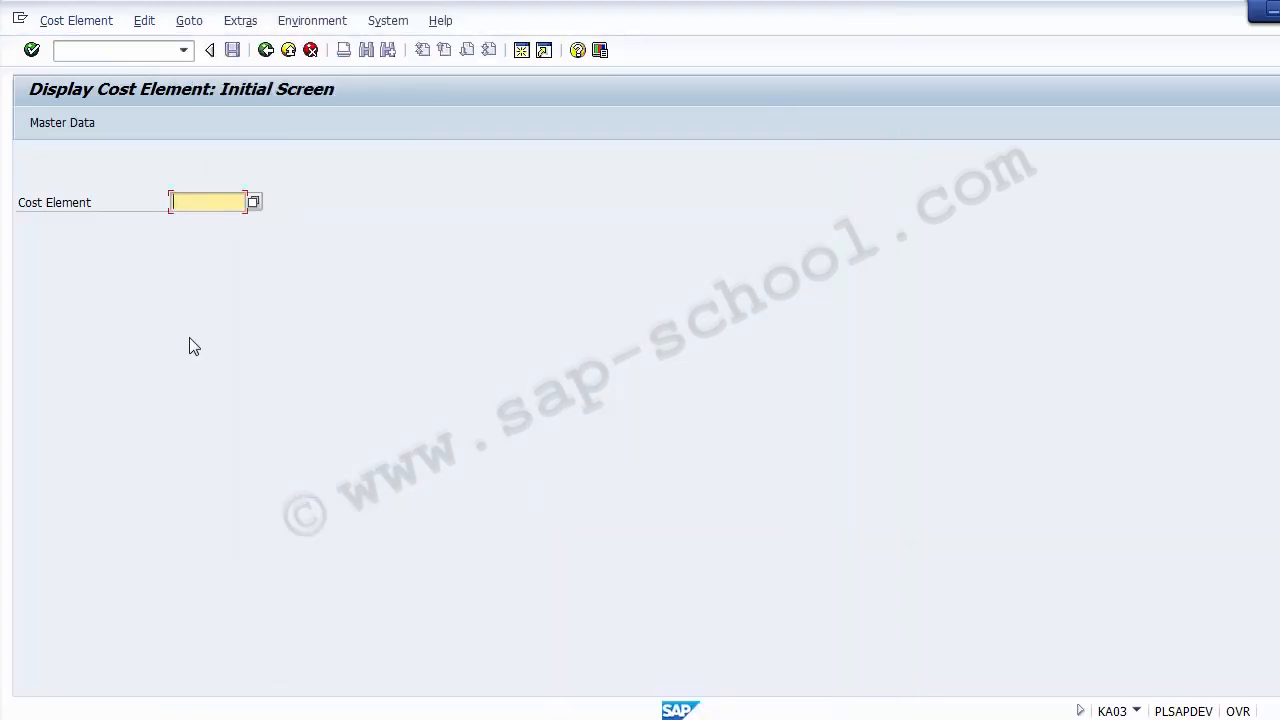
{"action": "left_click", "coordinate": [288, 52]}
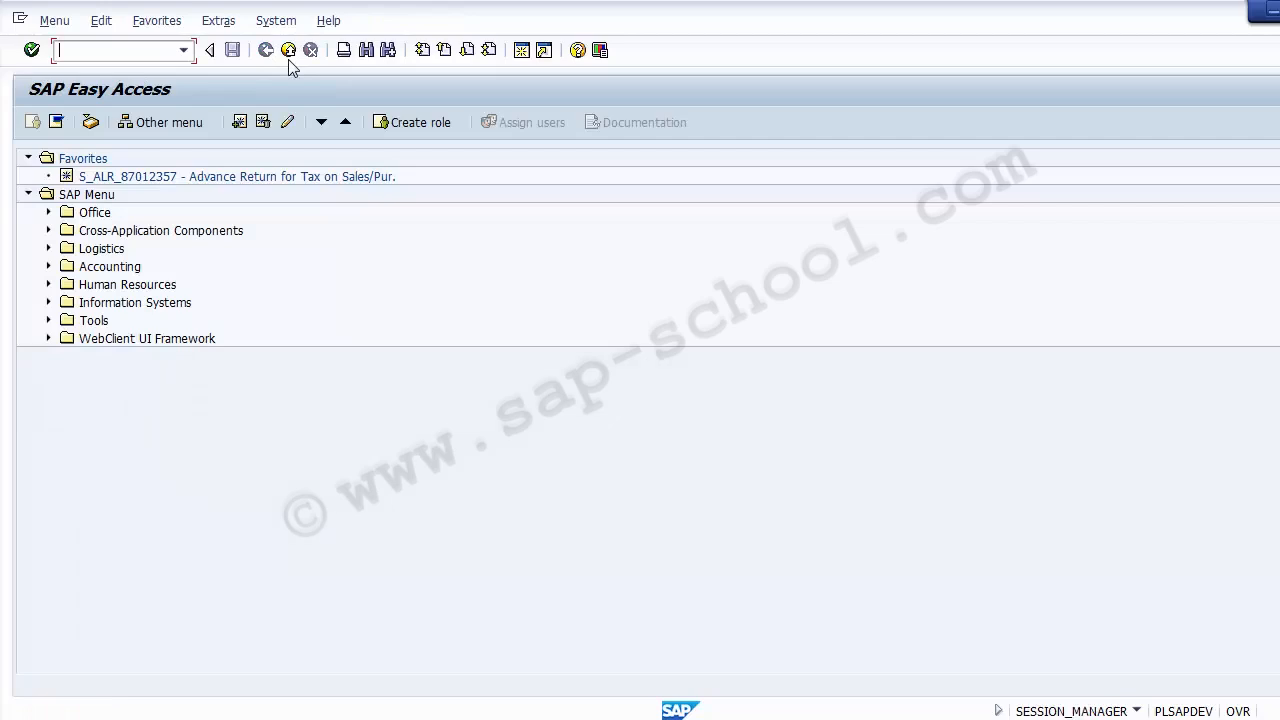